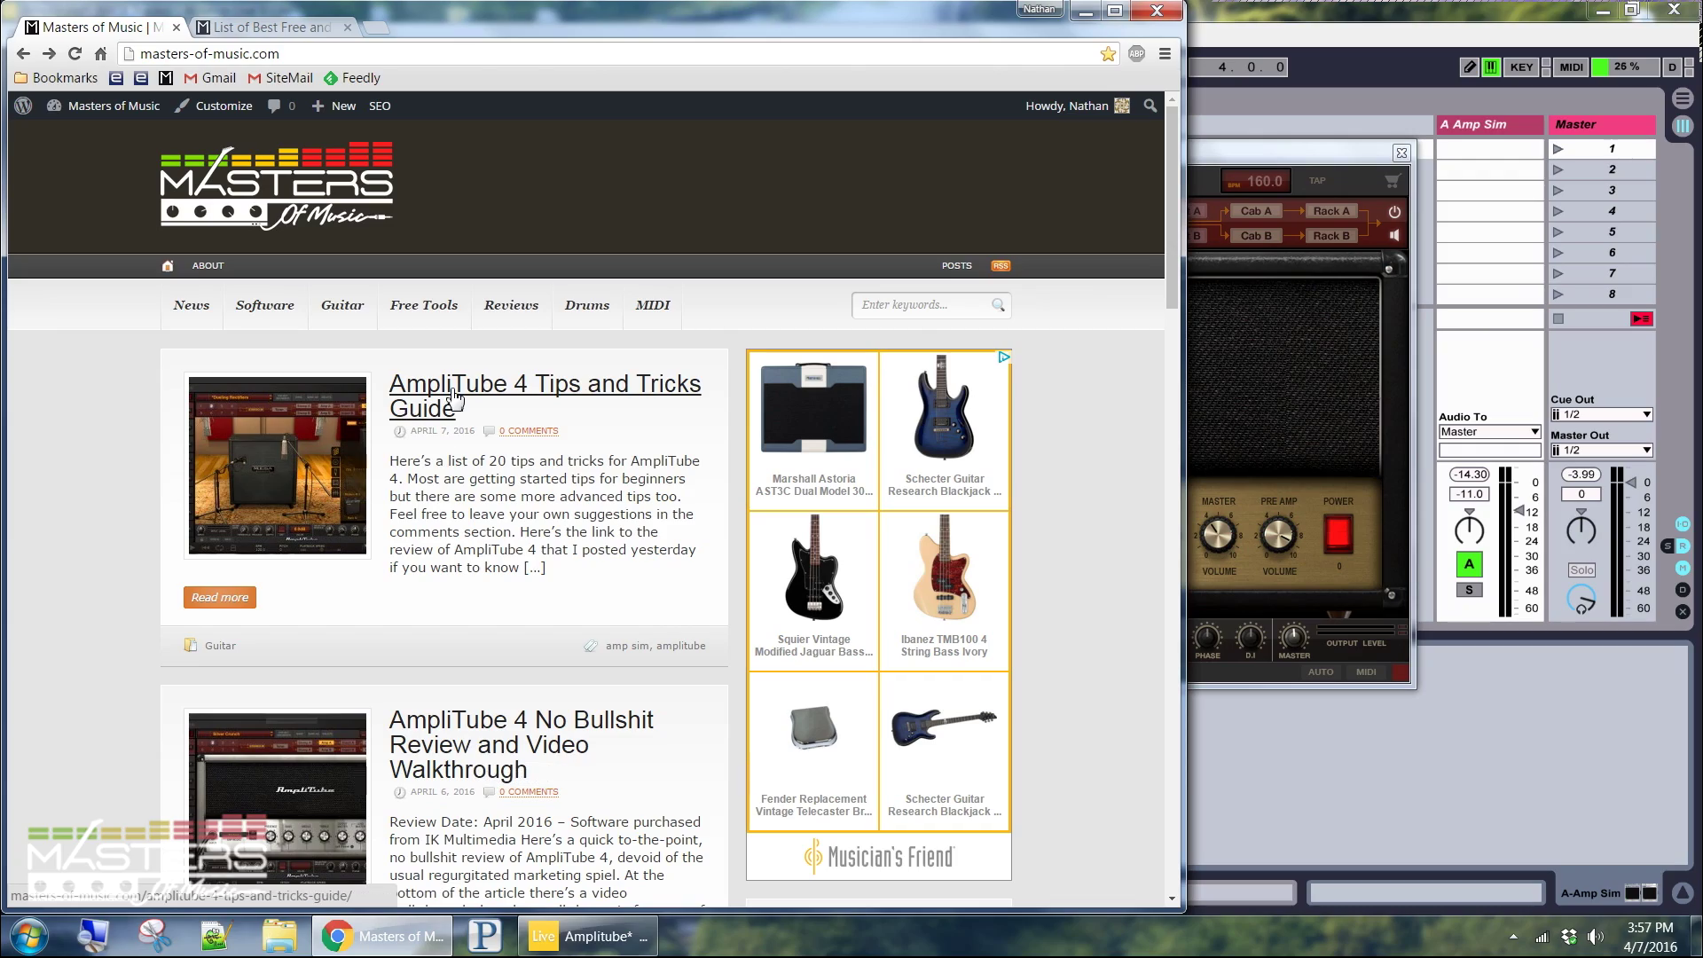
Open the AmpliTube 4 Tips and Tricks Guide article, skim its tips, then return to Ableton Live.
left_click(454, 401)
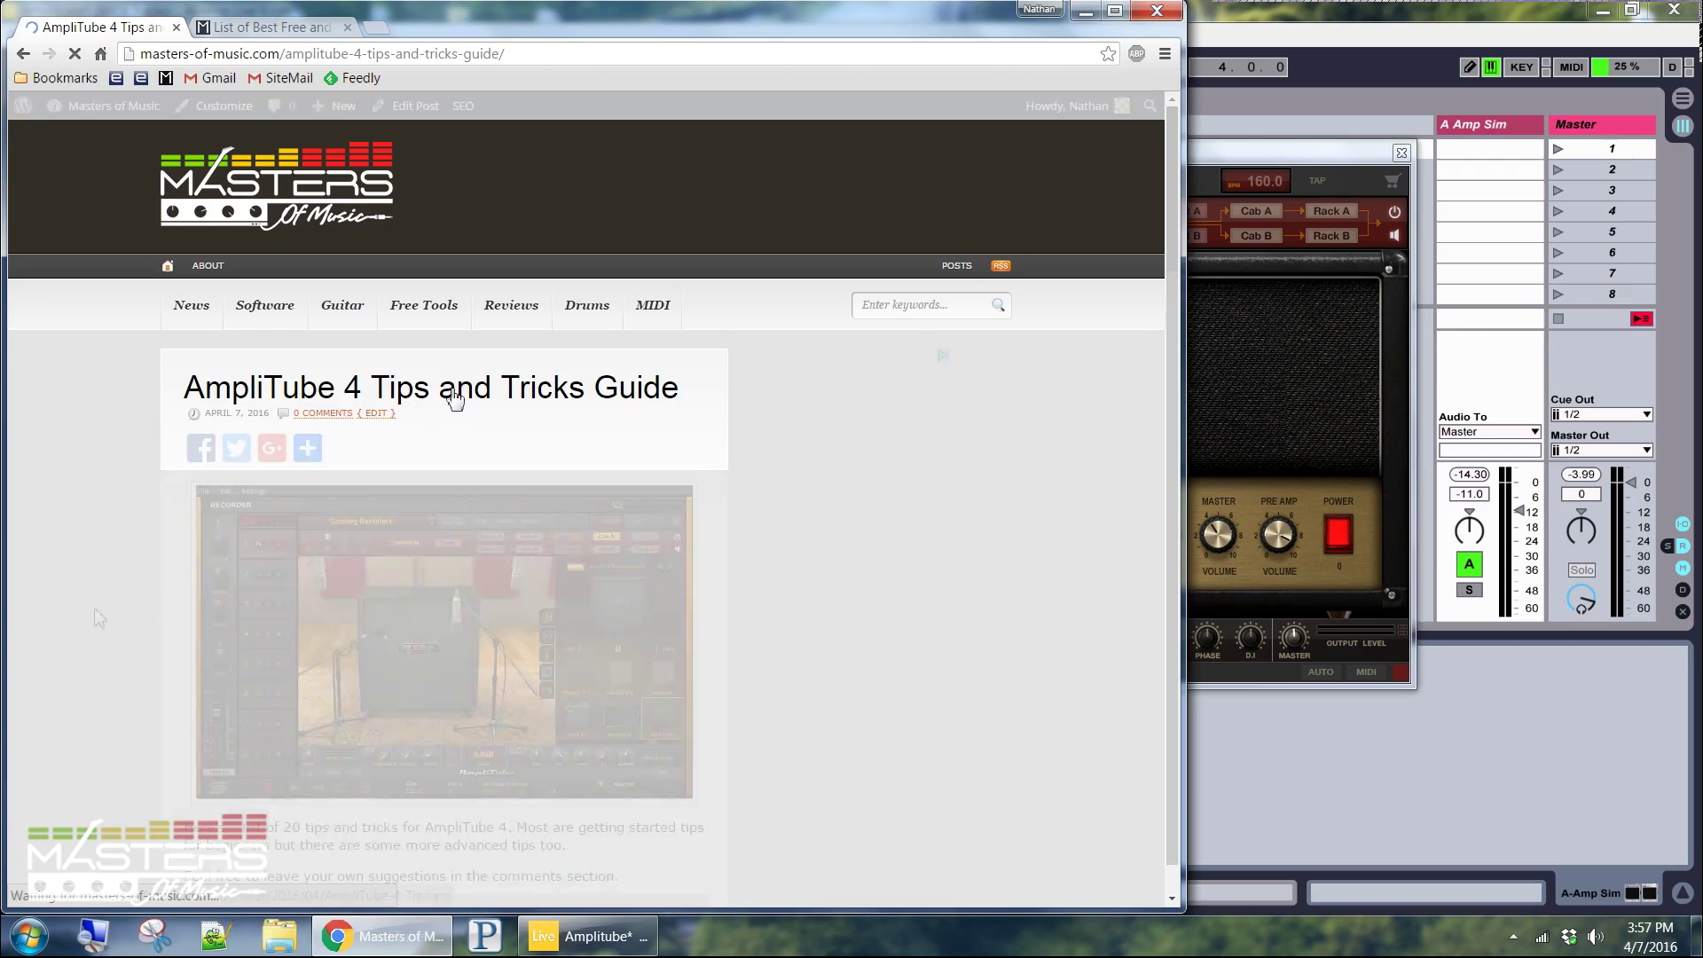
scroll(107, 607, "down", 7)
scroll(107, 612, "down", 4)
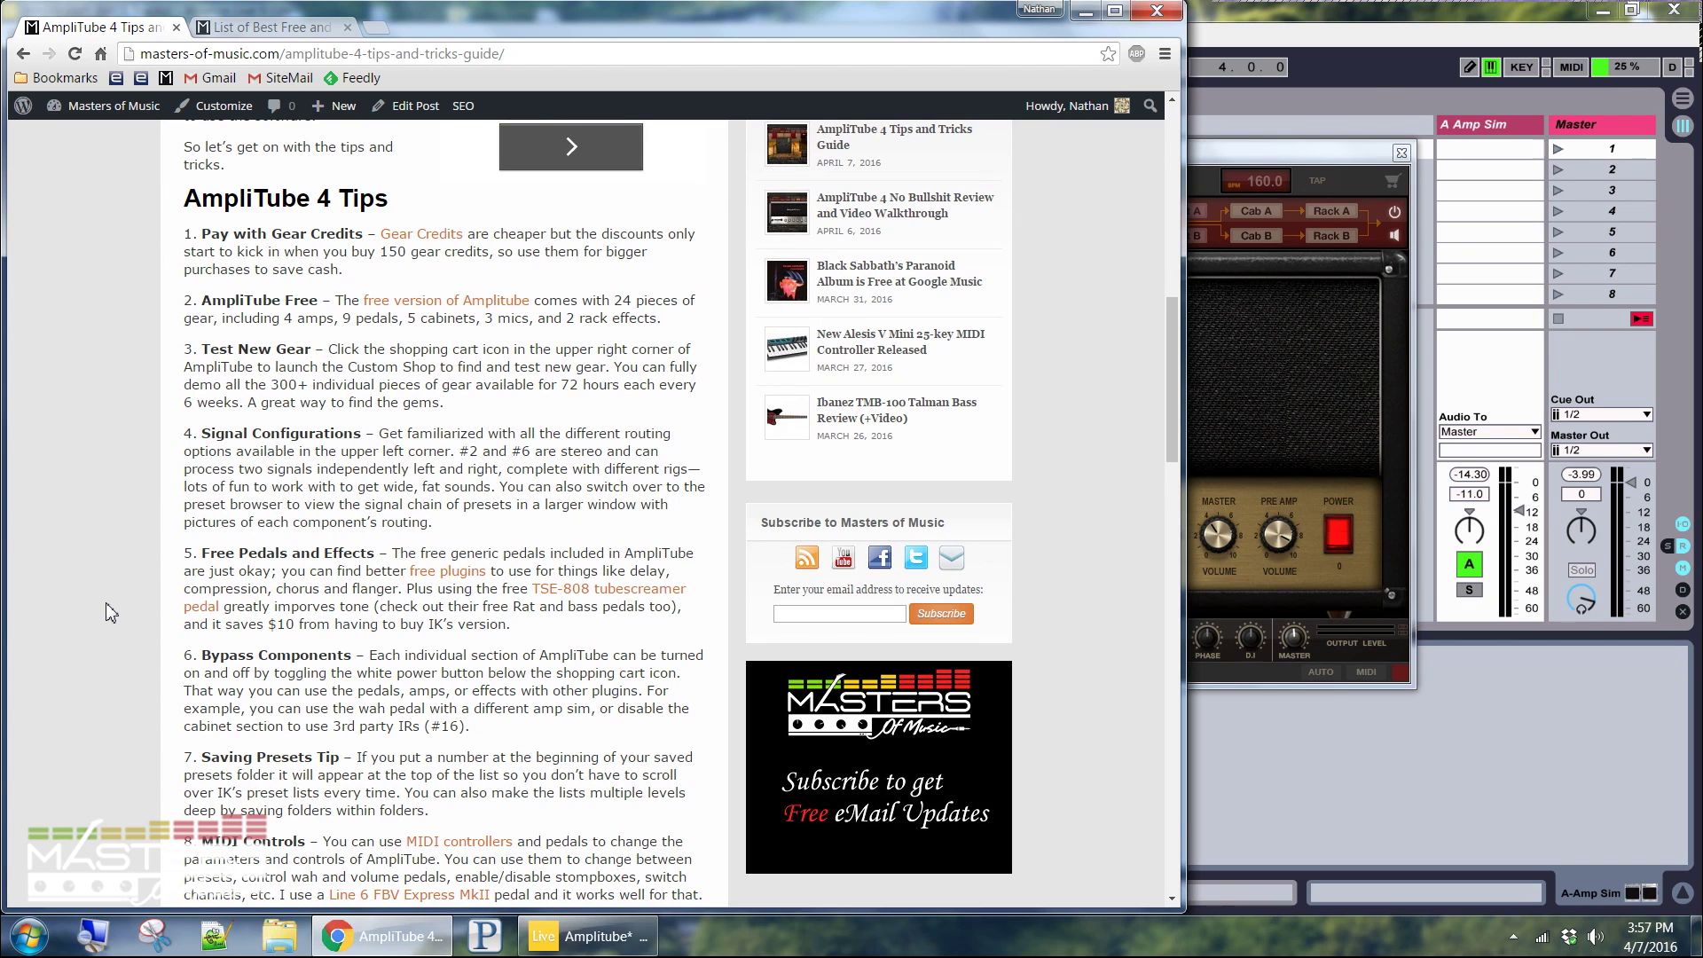
left_click(588, 937)
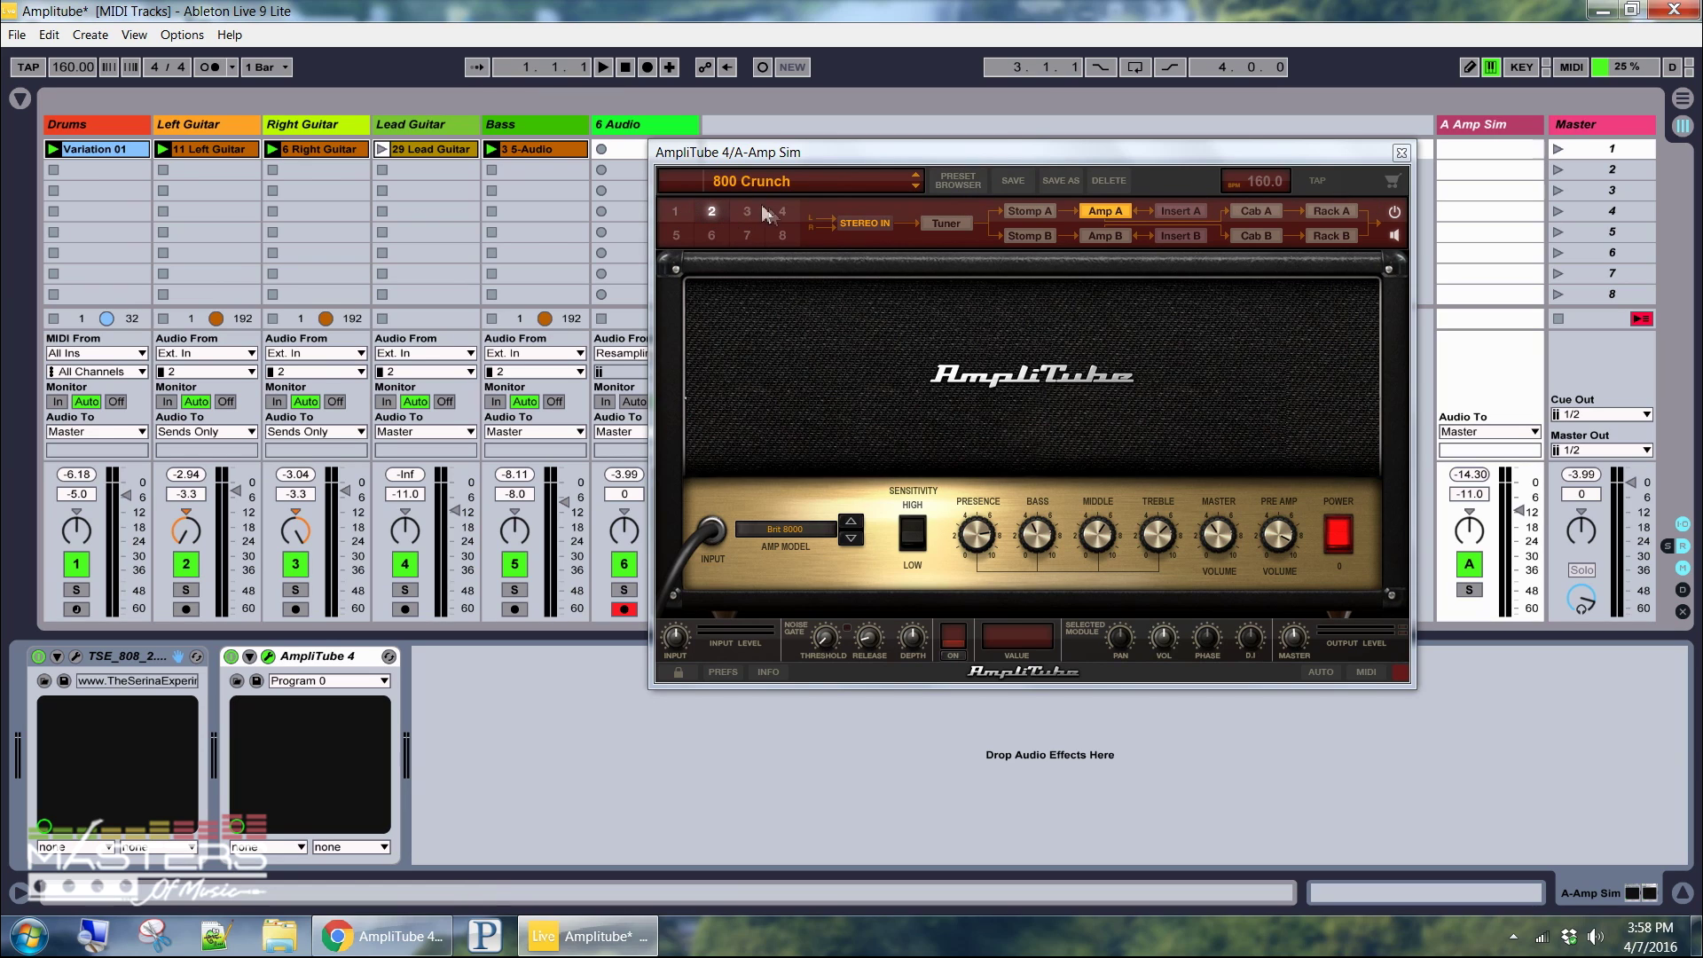
Compare chain 1 (mono input) with chain 2 (stereo input), then make Amp B active.
left_click(674, 213)
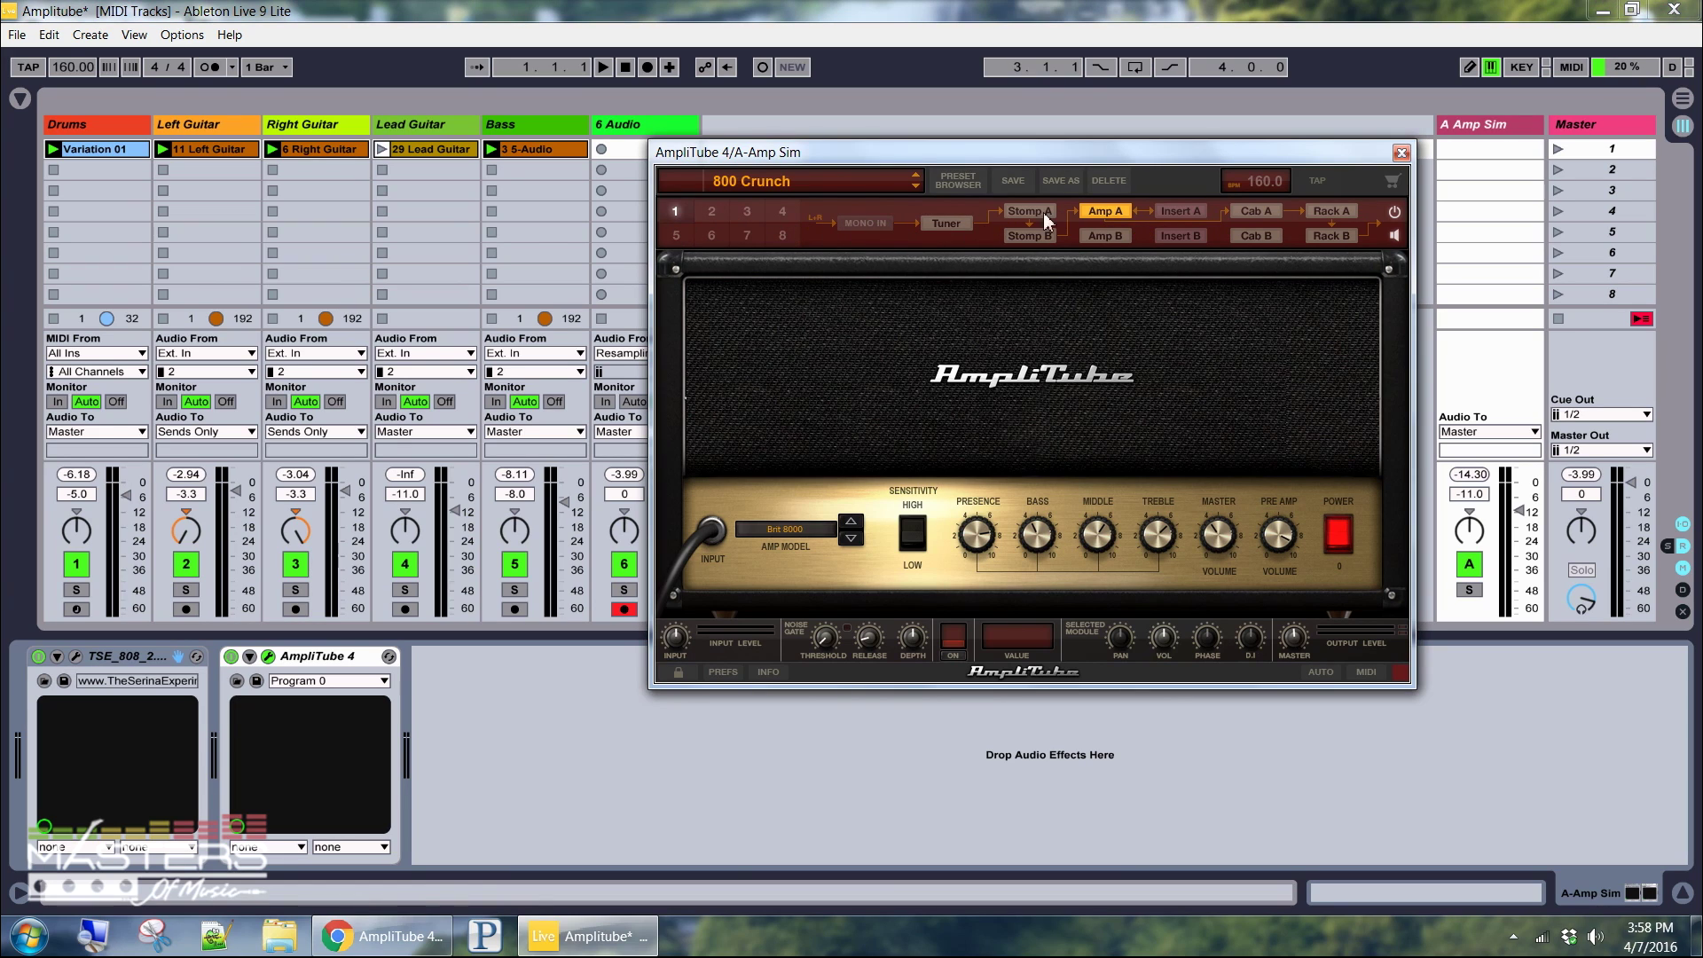
left_click(711, 212)
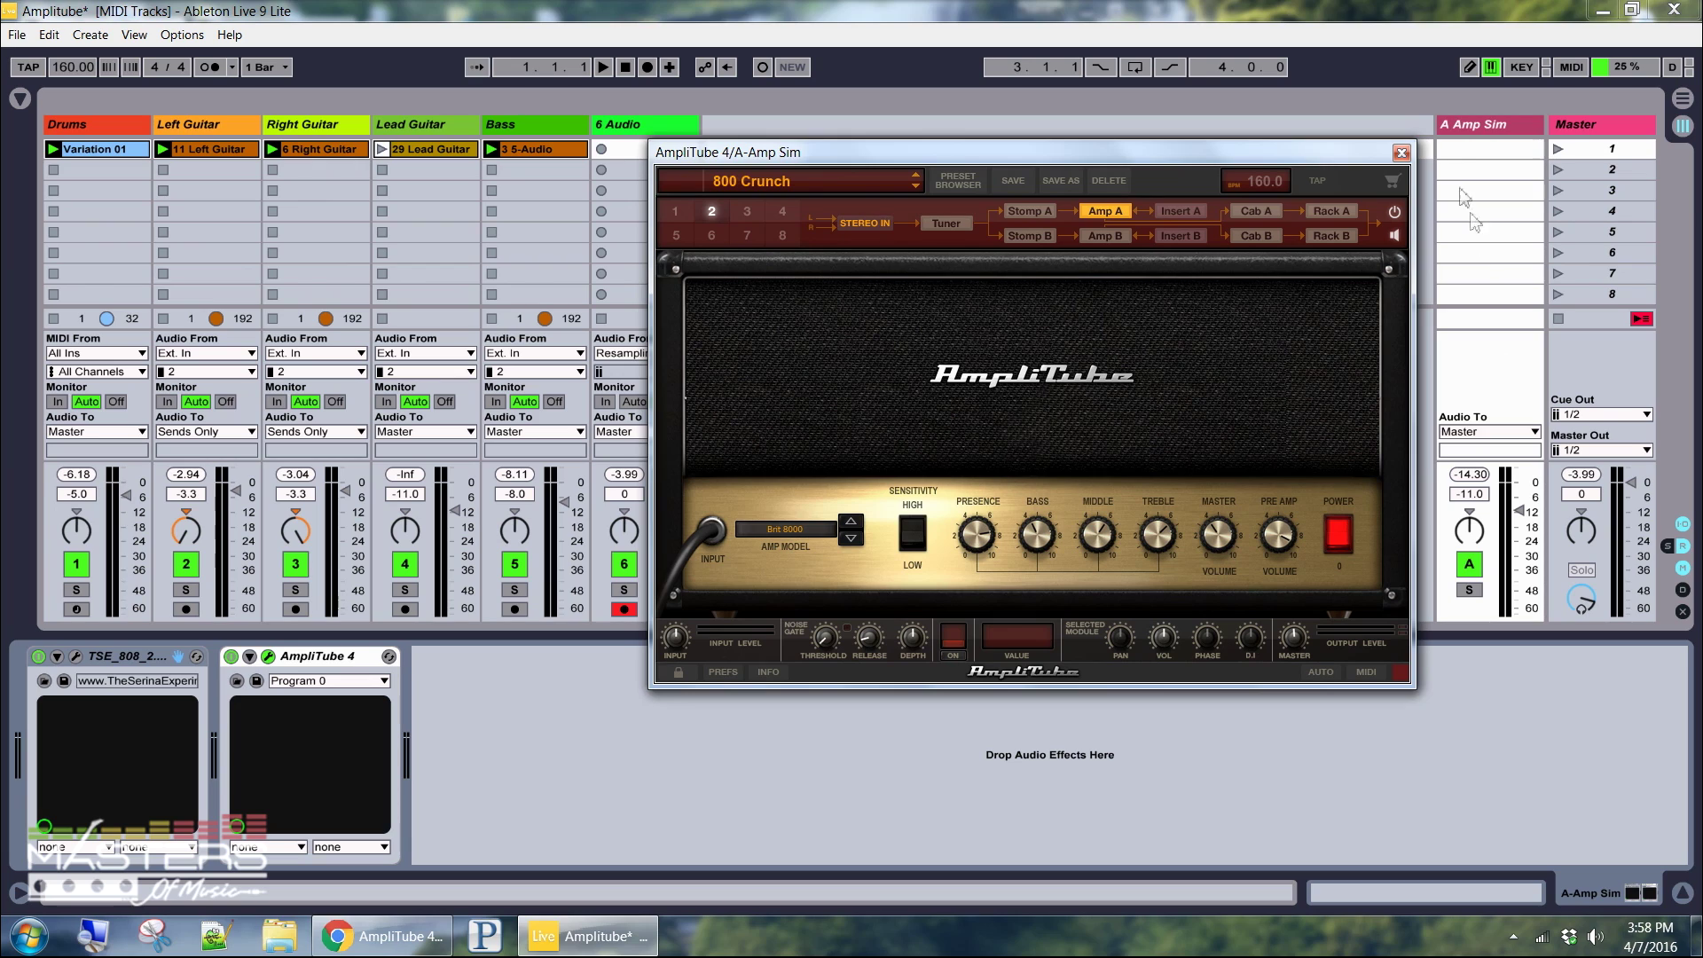
left_click(1459, 125)
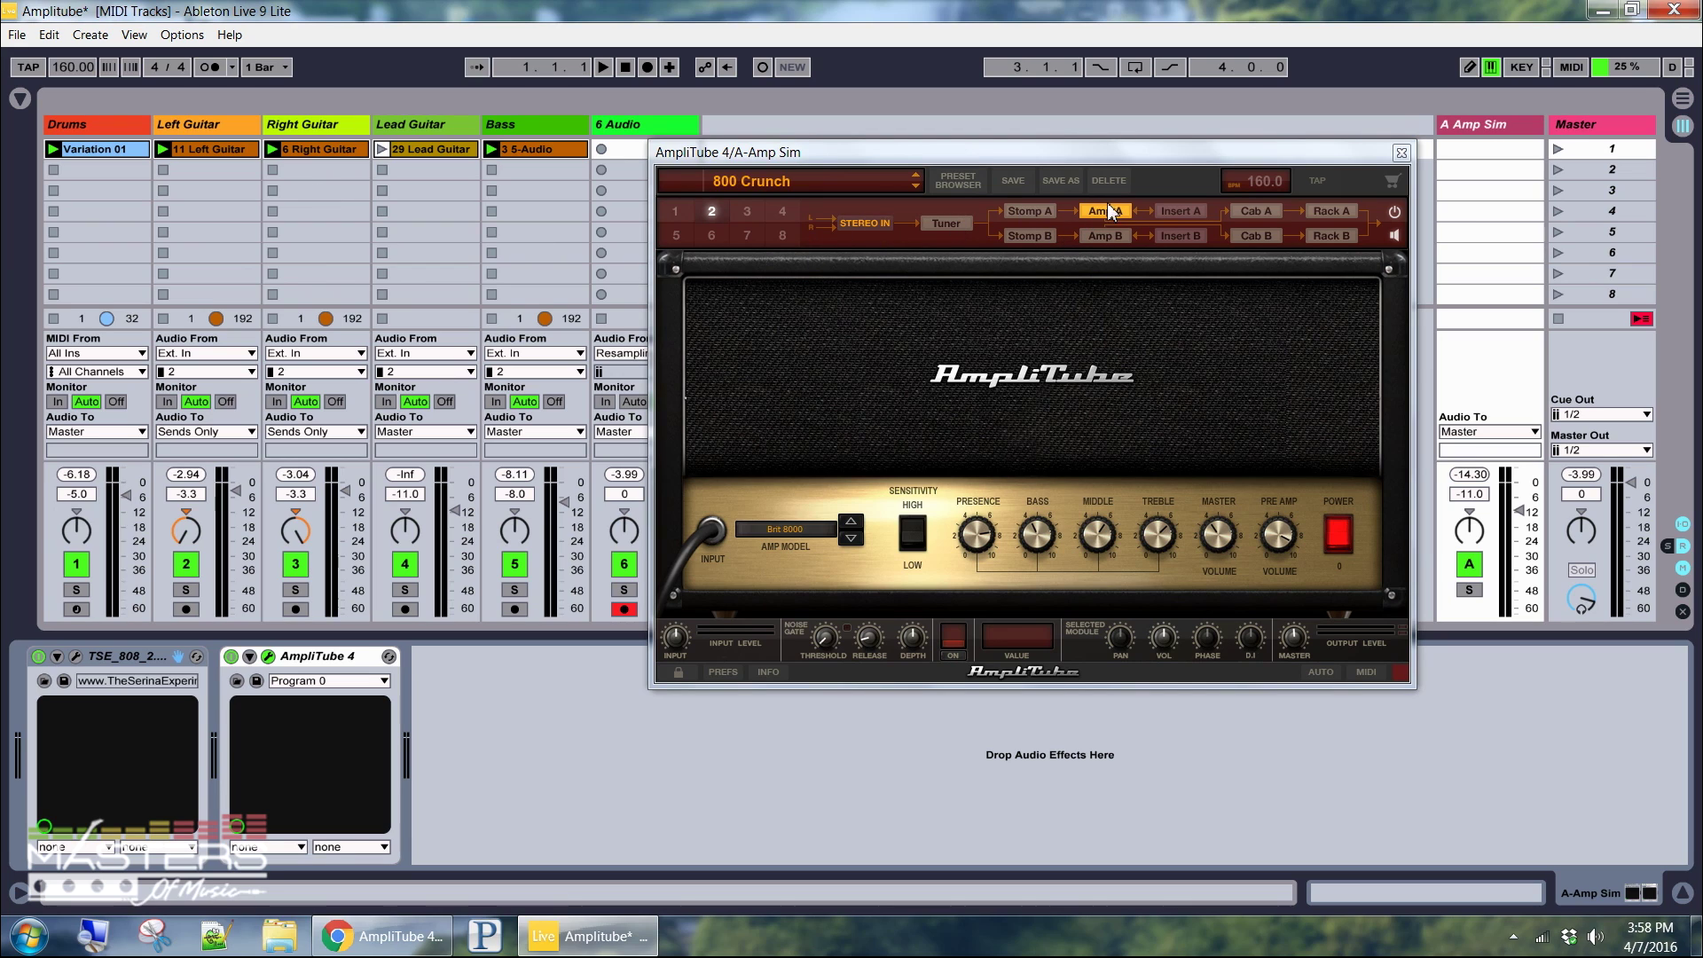
left_click(1110, 237)
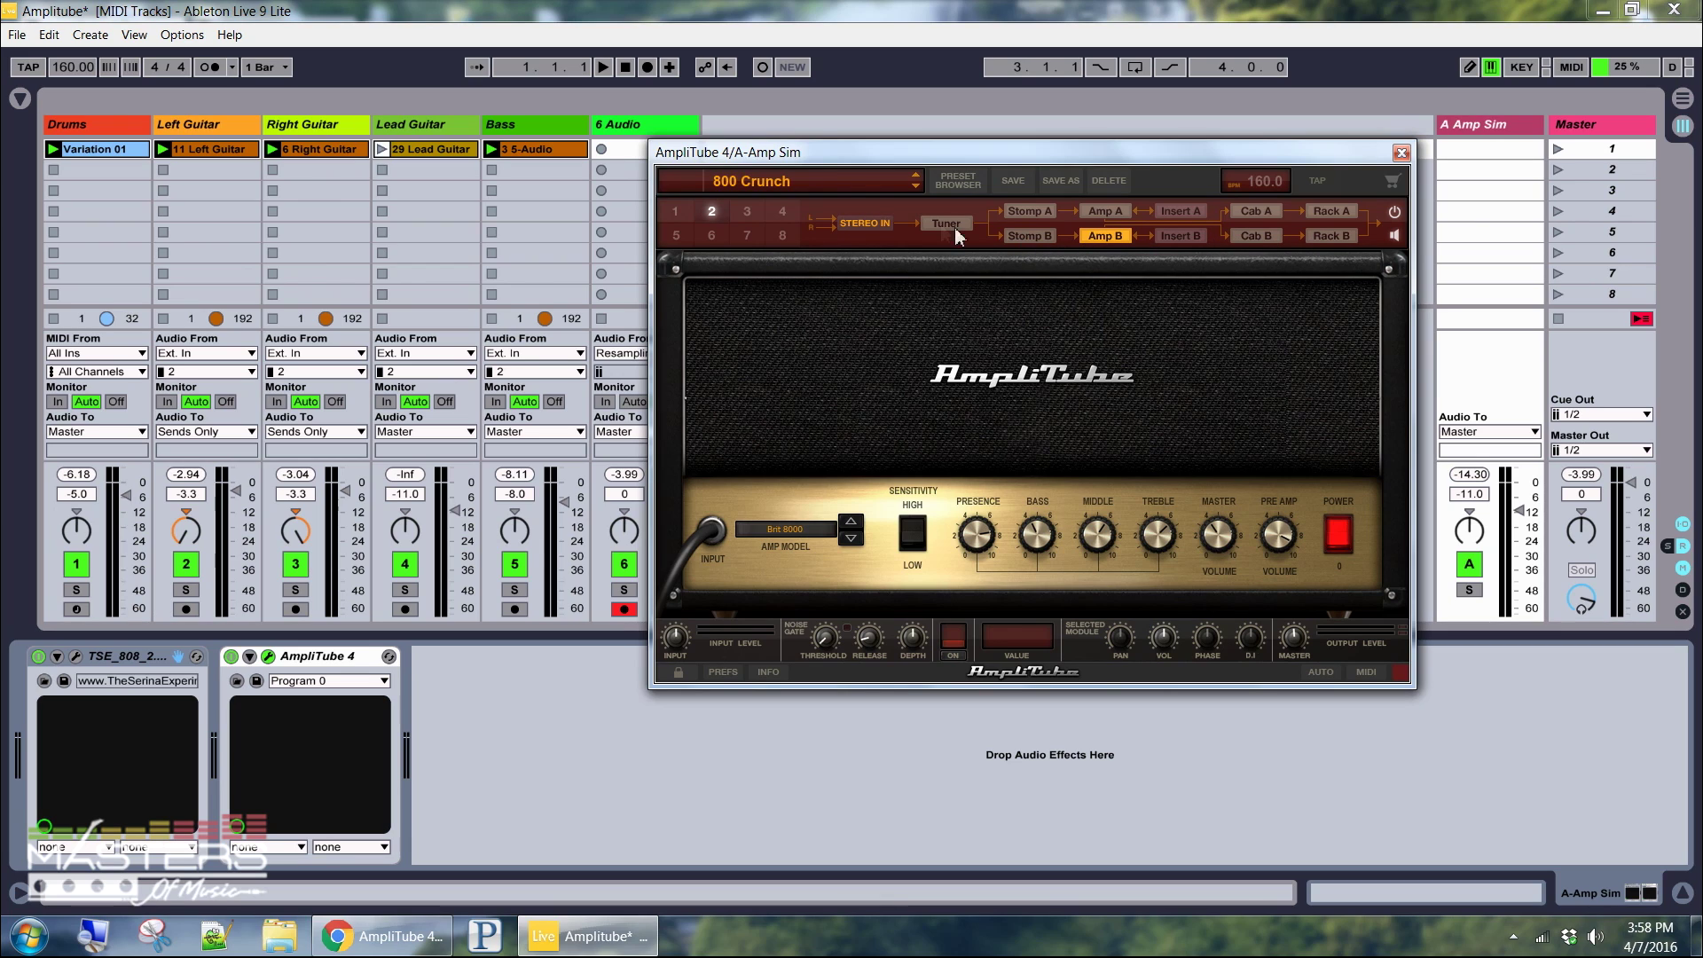
Try chain slots 6, 3 and 7, settle on slot 1, and bring up the preset list.
left_click(711, 236)
left_click(681, 211)
left_click(748, 210)
left_click(750, 236)
left_click(674, 216)
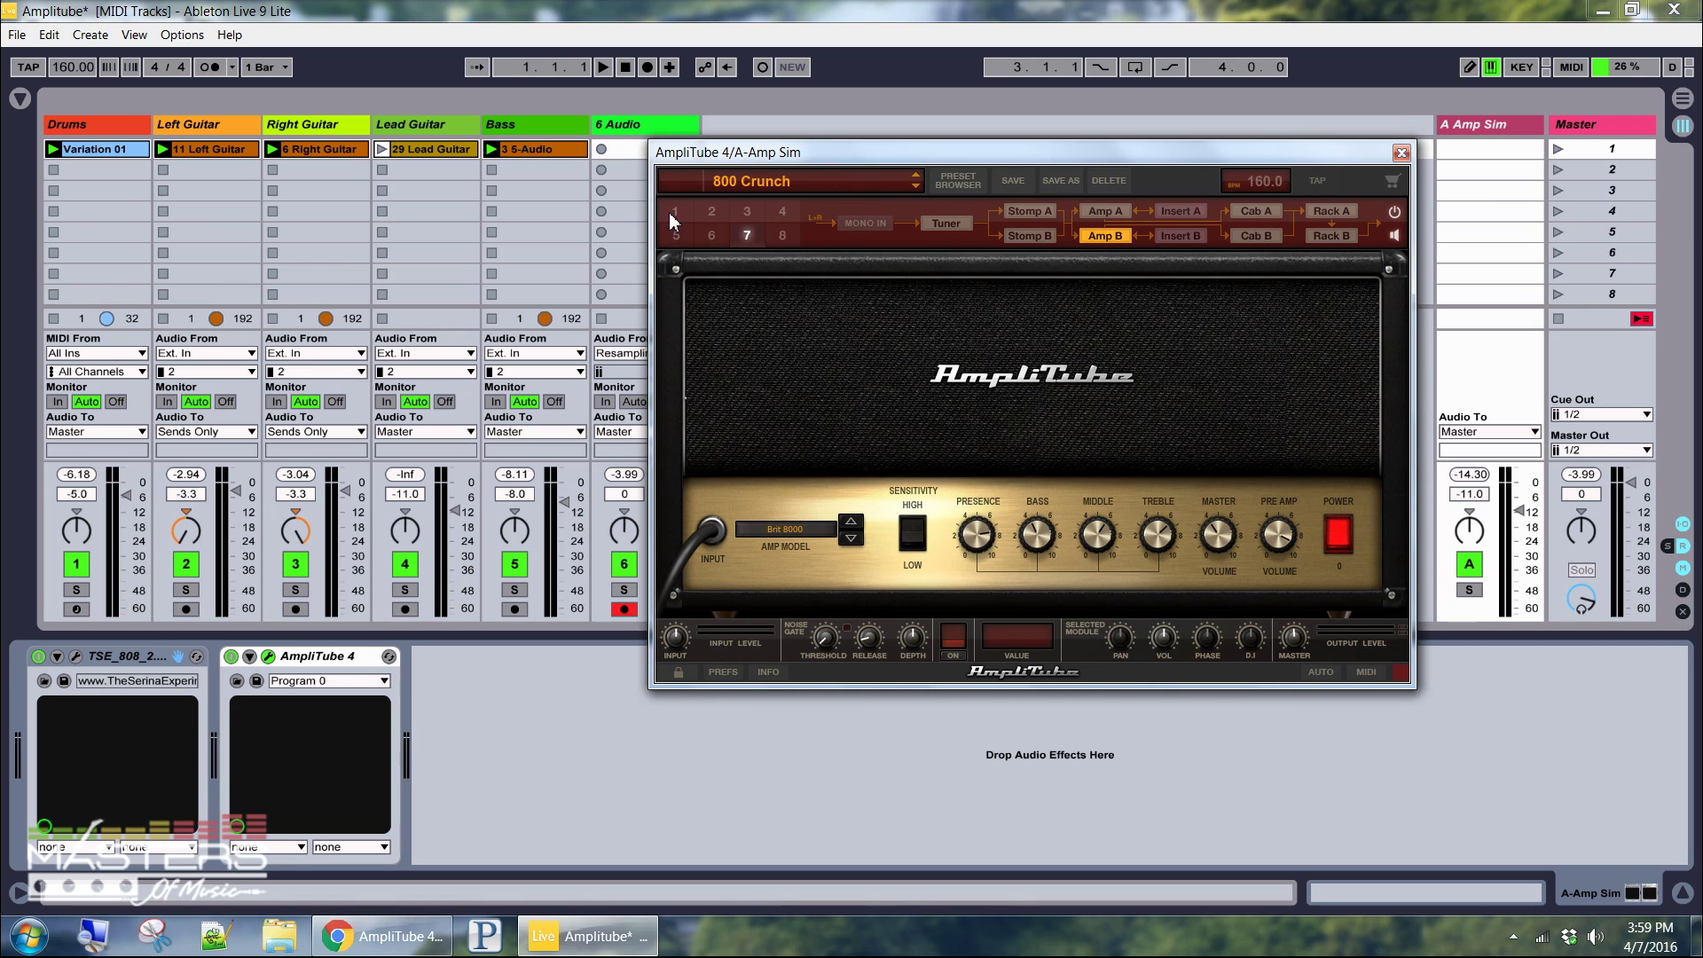
left_click(949, 182)
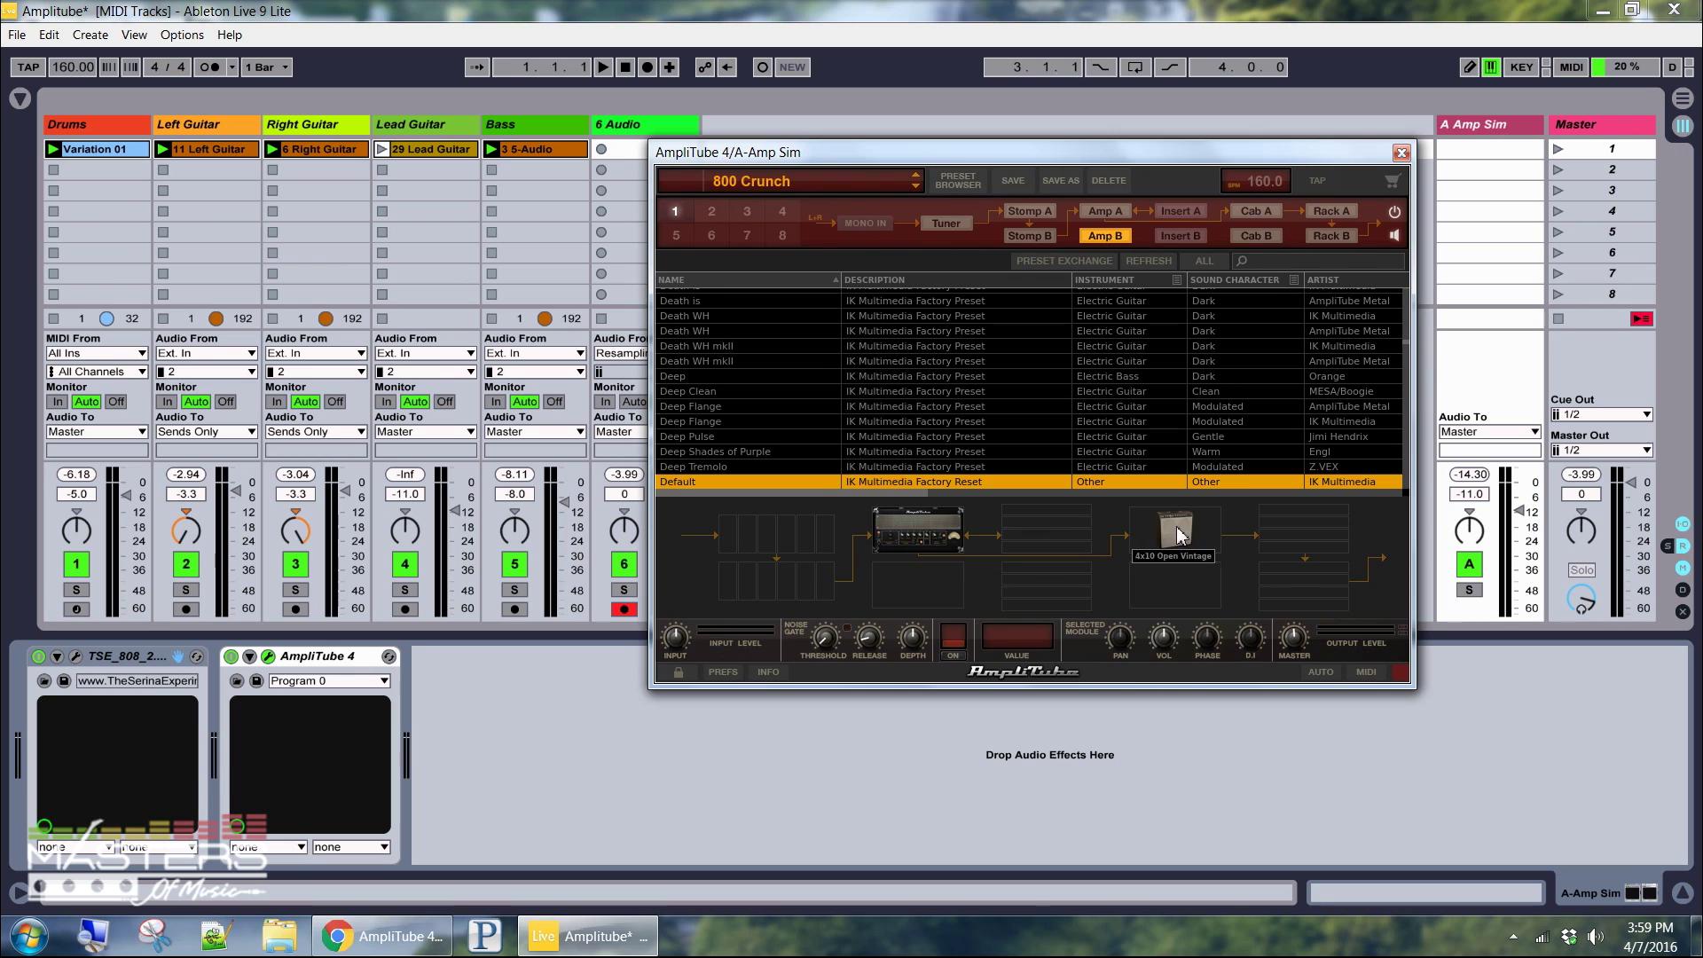
Audition Deep Clean, Deep Pulse, Deep and Death WH mkII, load Deep Flange, and show the tuner.
left_click(882, 398)
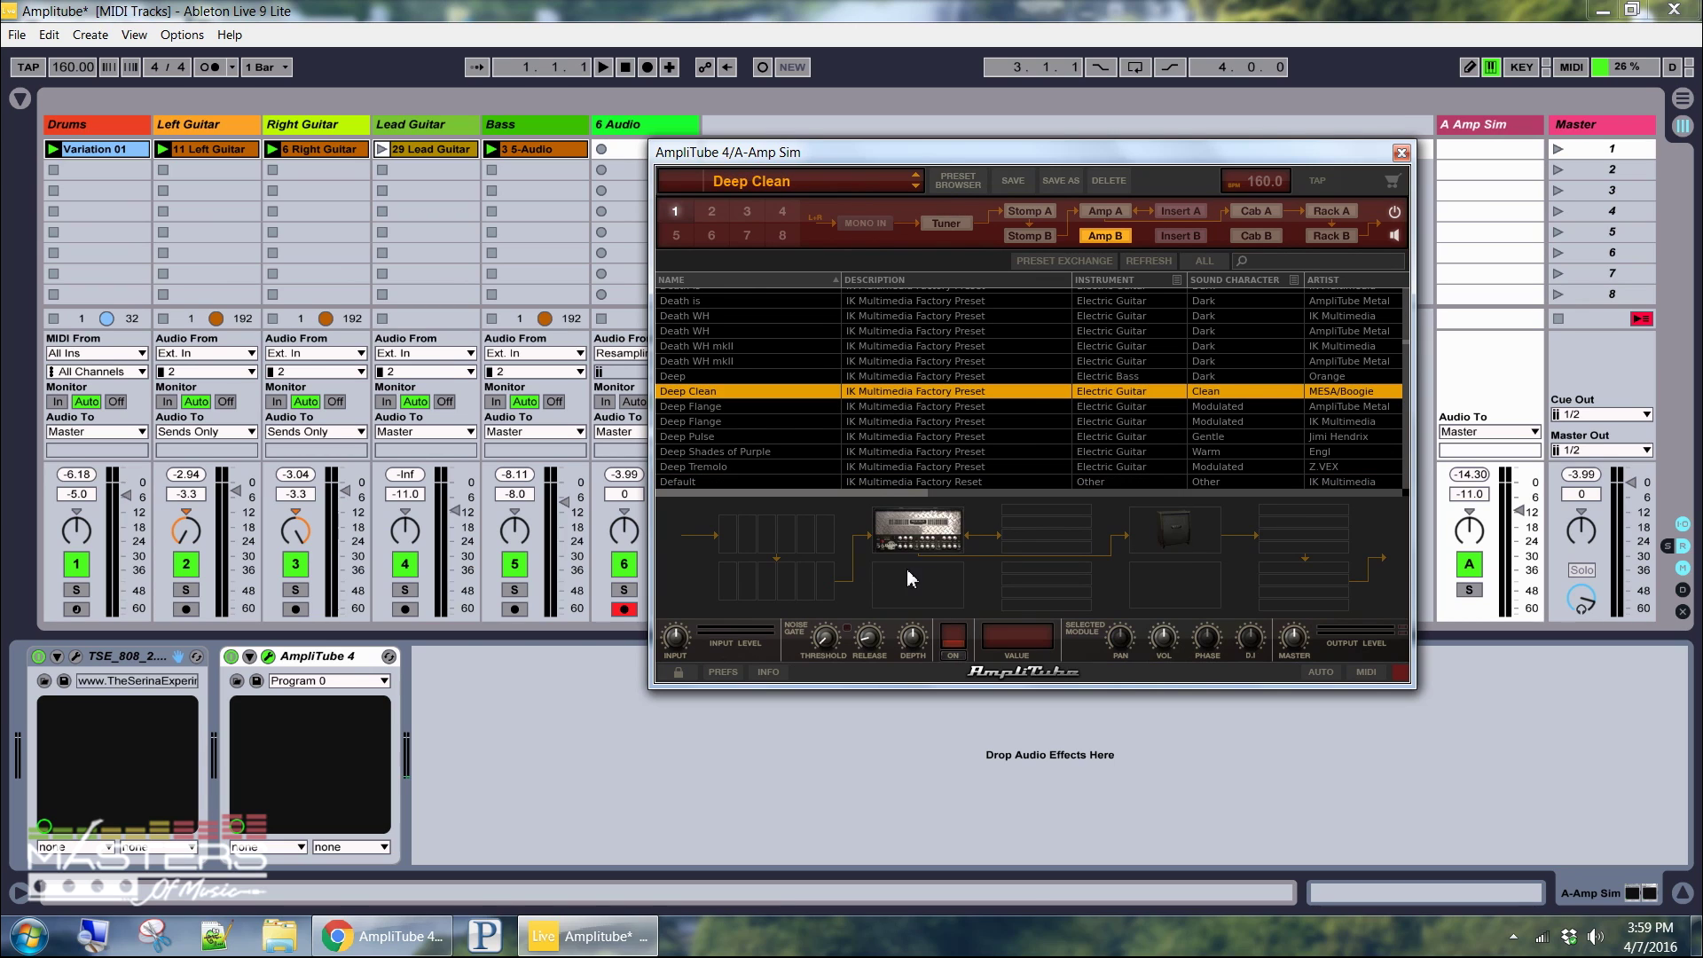
left_click(908, 436)
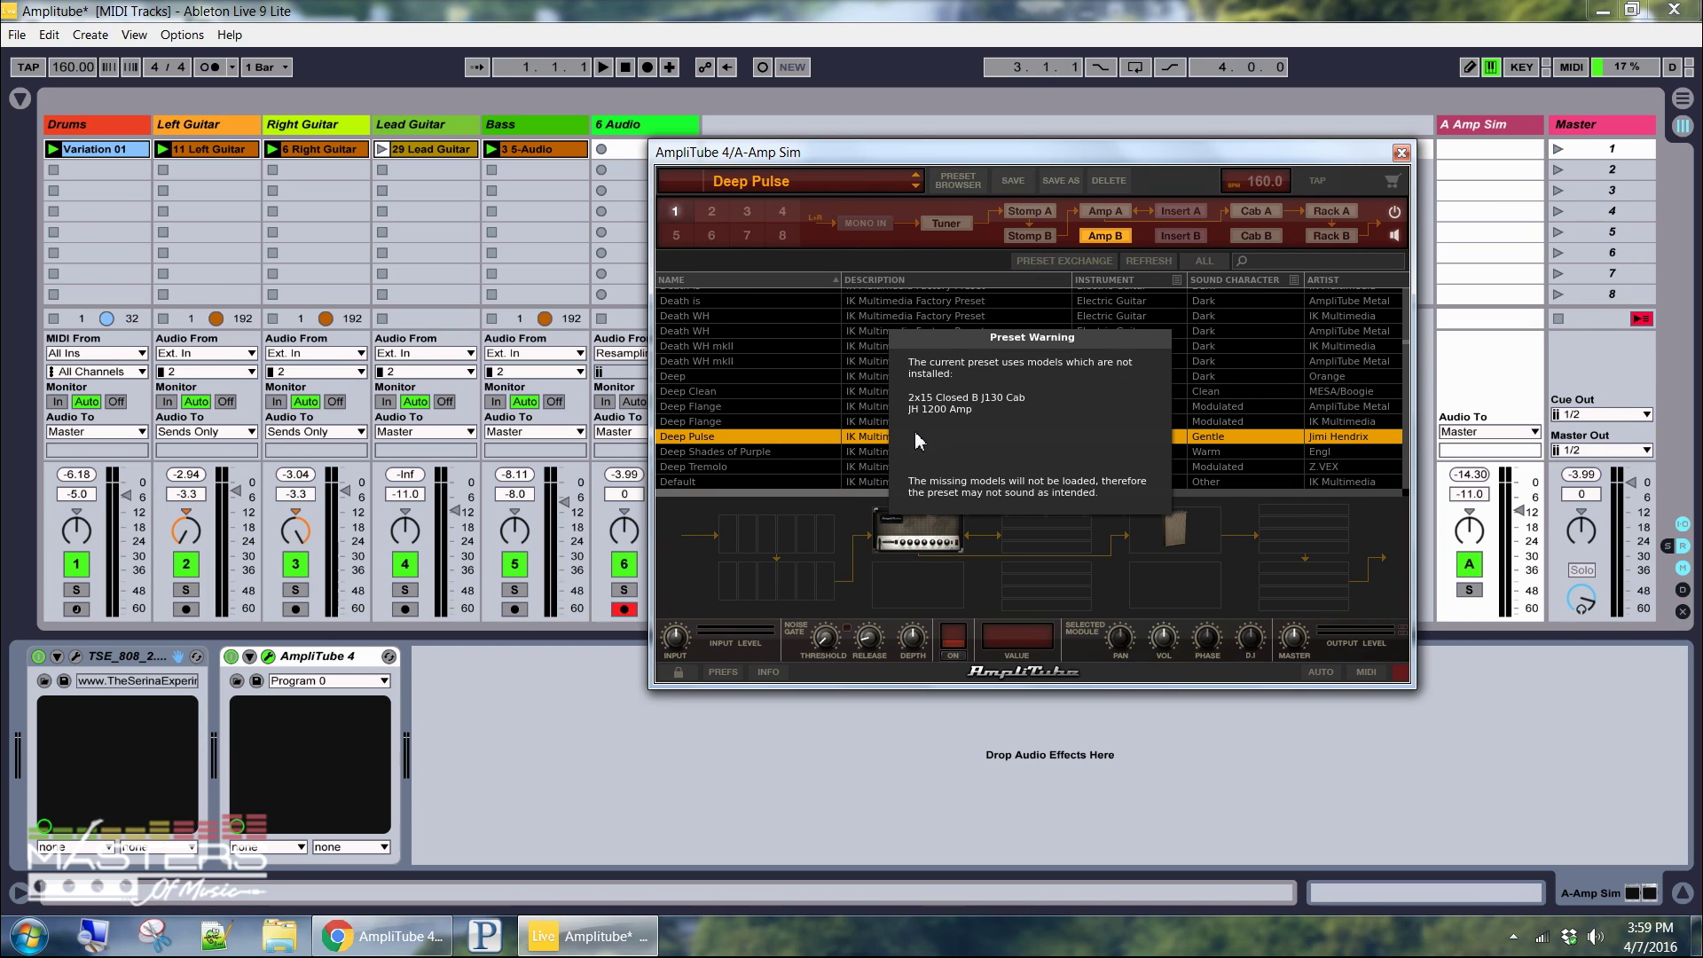
left_click(865, 381)
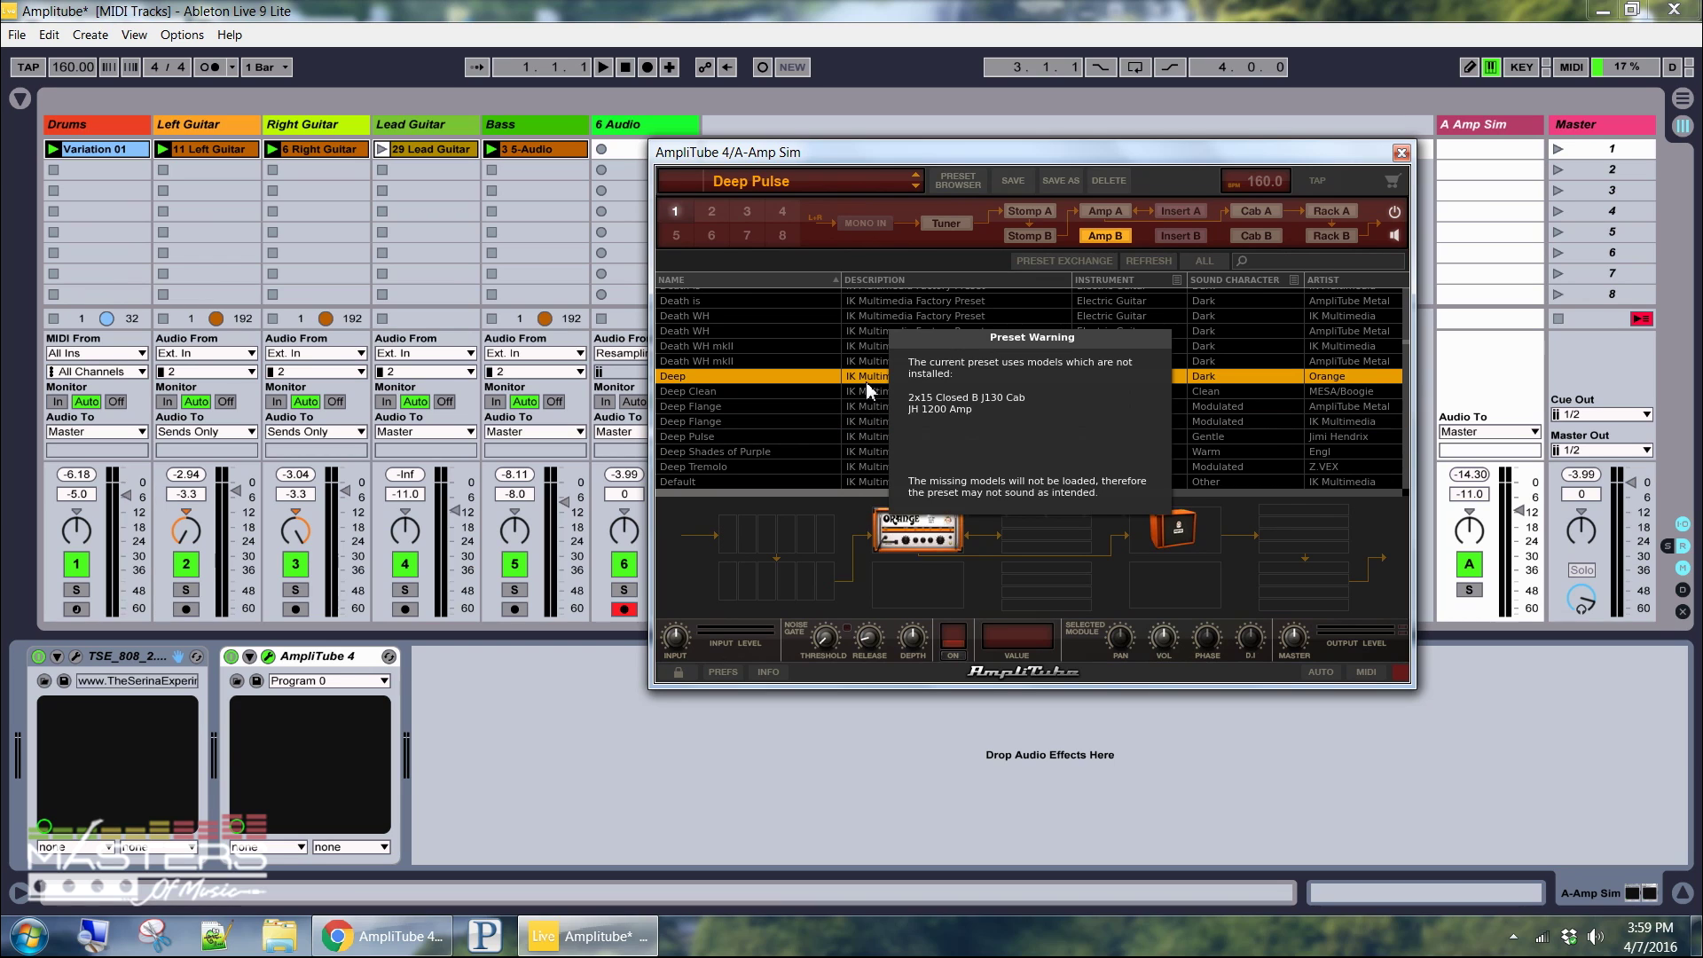
left_click(858, 364)
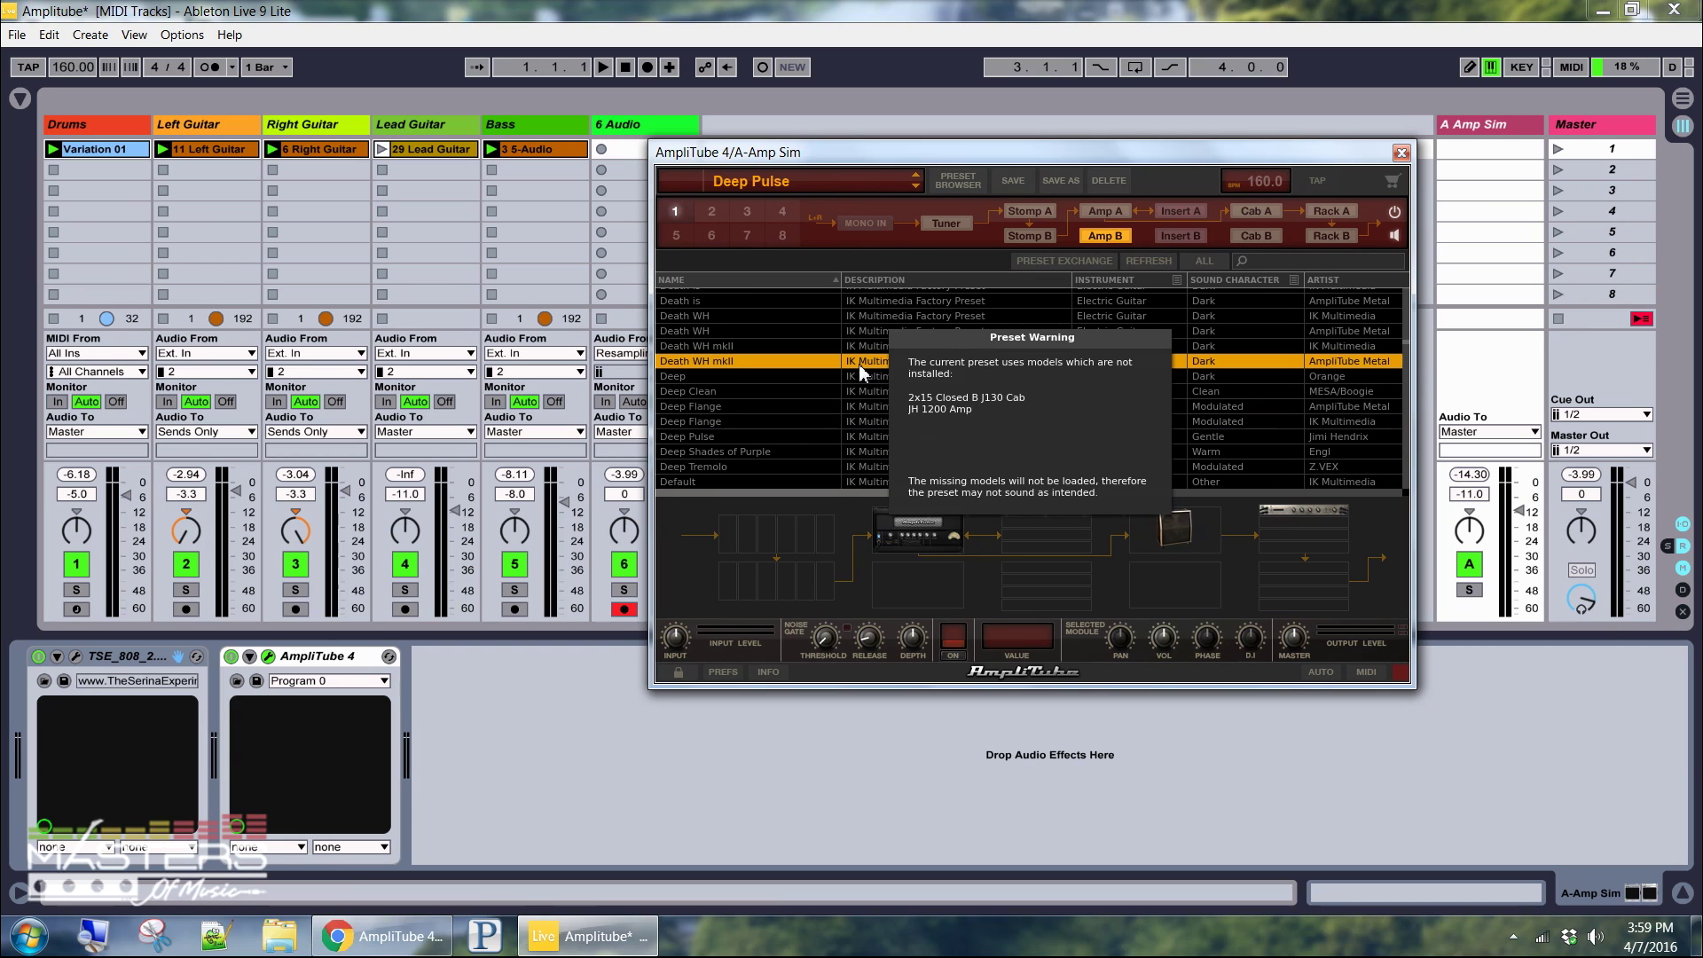
left_click(866, 429)
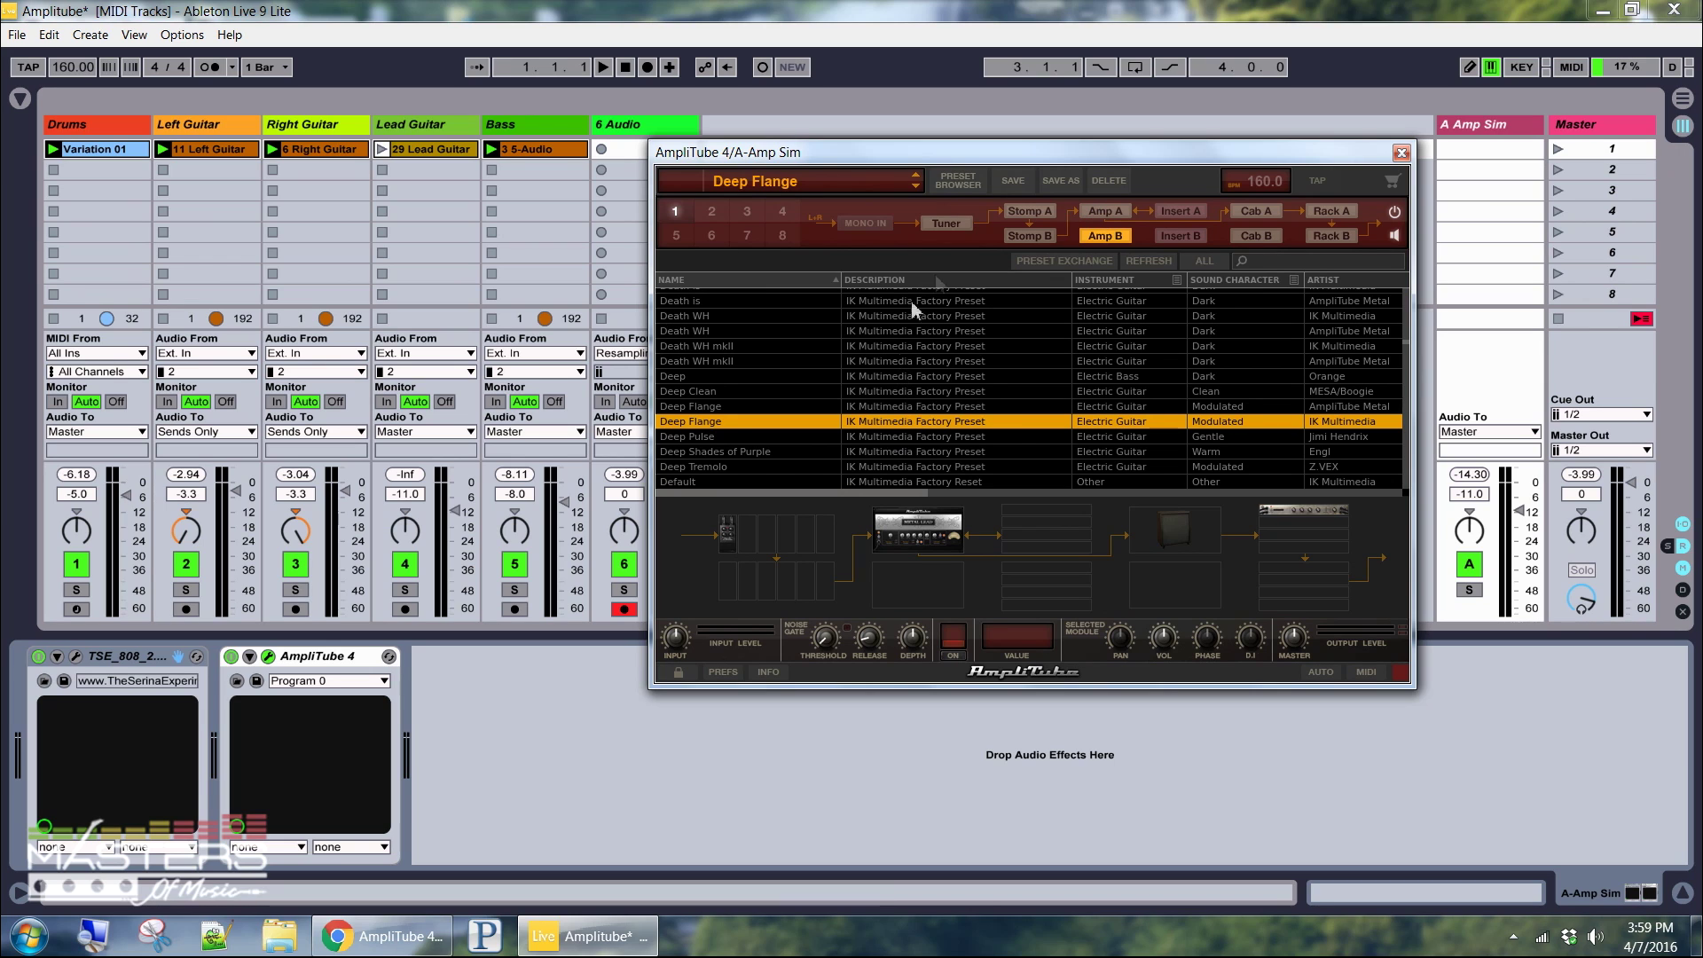
left_click(947, 225)
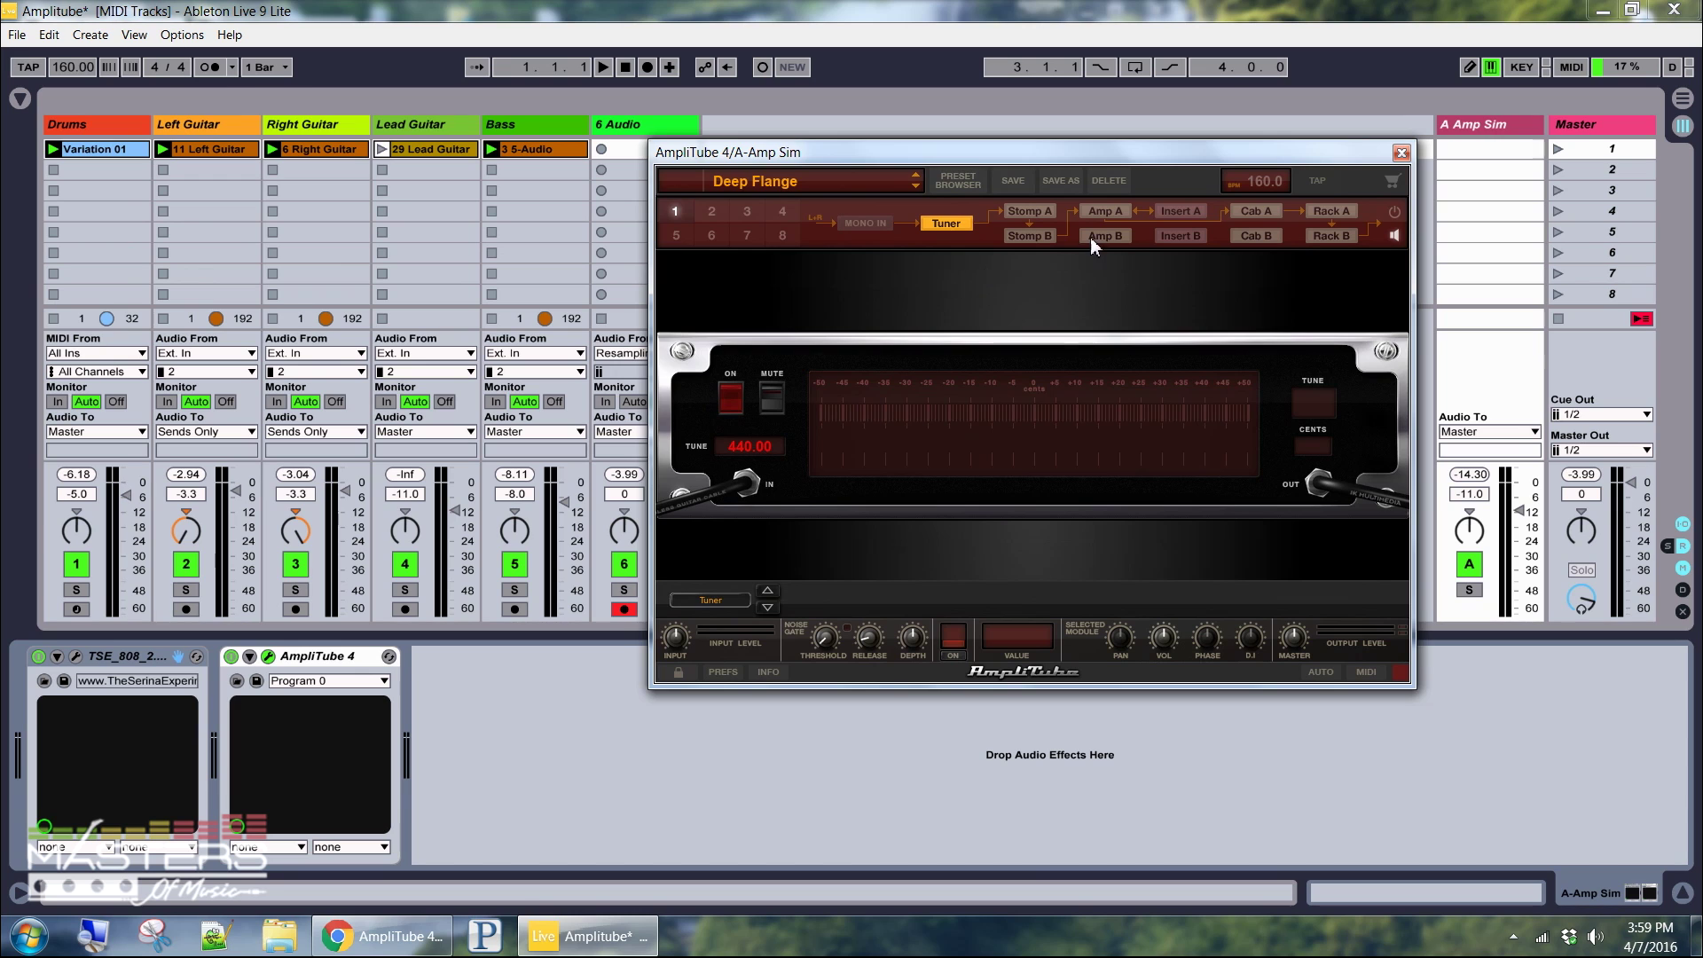
View Stomp A and Amp A, then browse presets to AmpliTube 4 > British Collection > Brit 8000.
left_click(1030, 211)
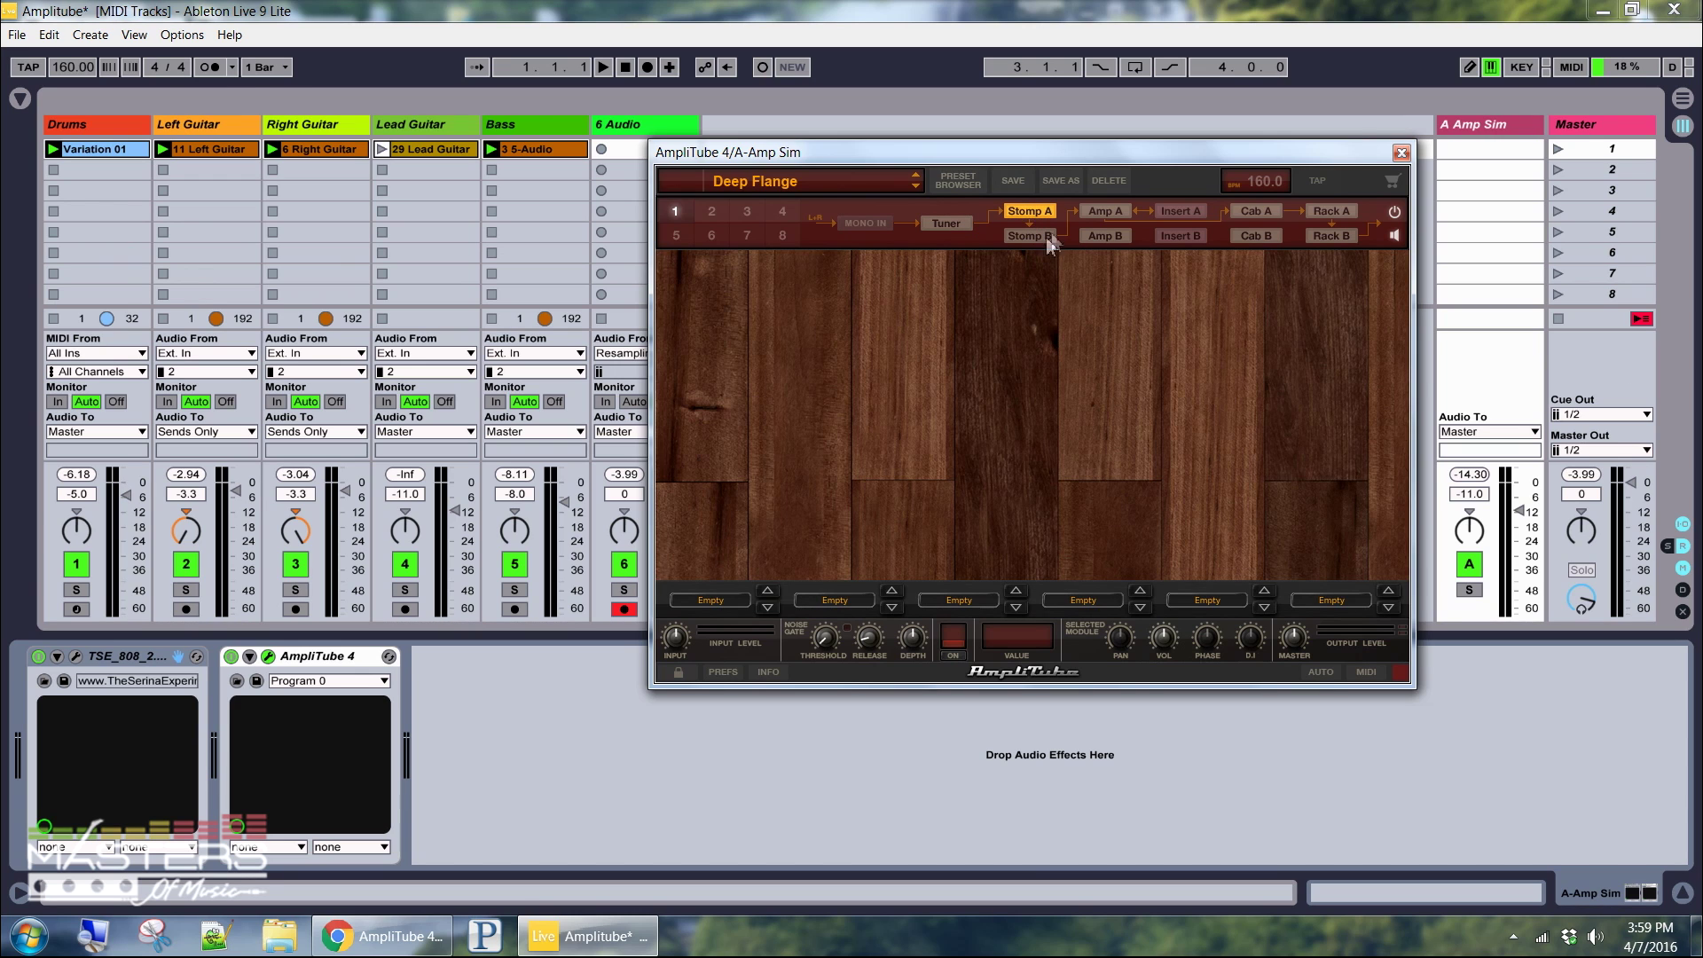
left_click(1105, 211)
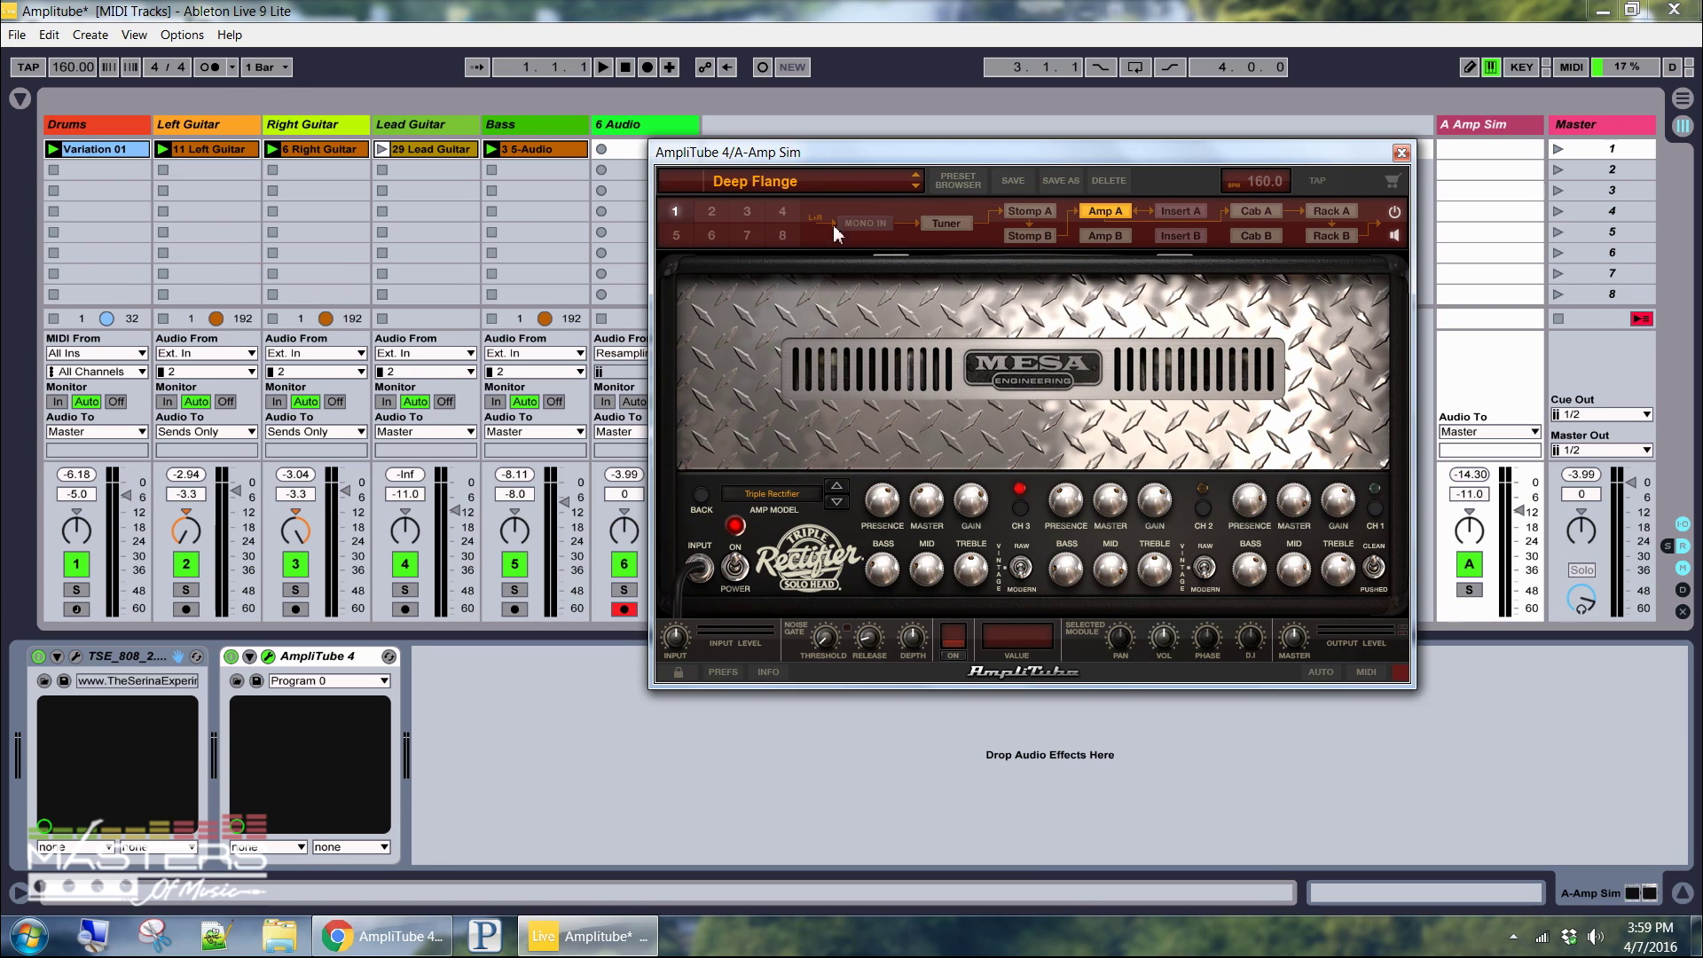
left_click(830, 180)
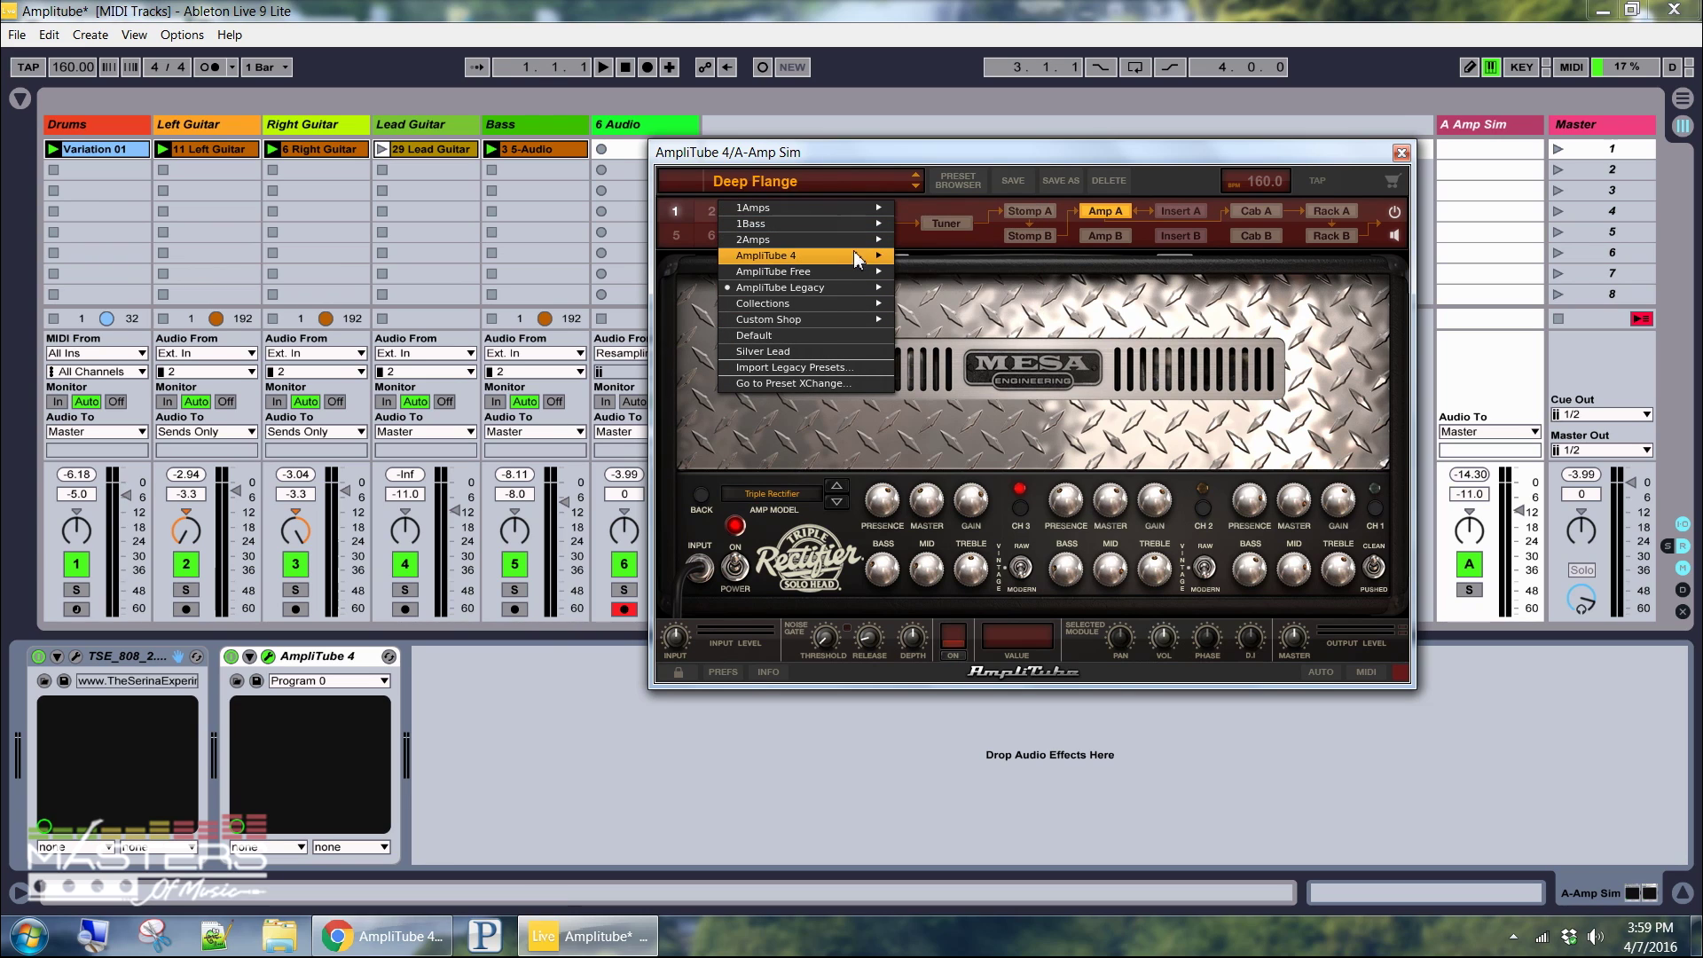
mouse_move(859, 259)
mouse_move(938, 260)
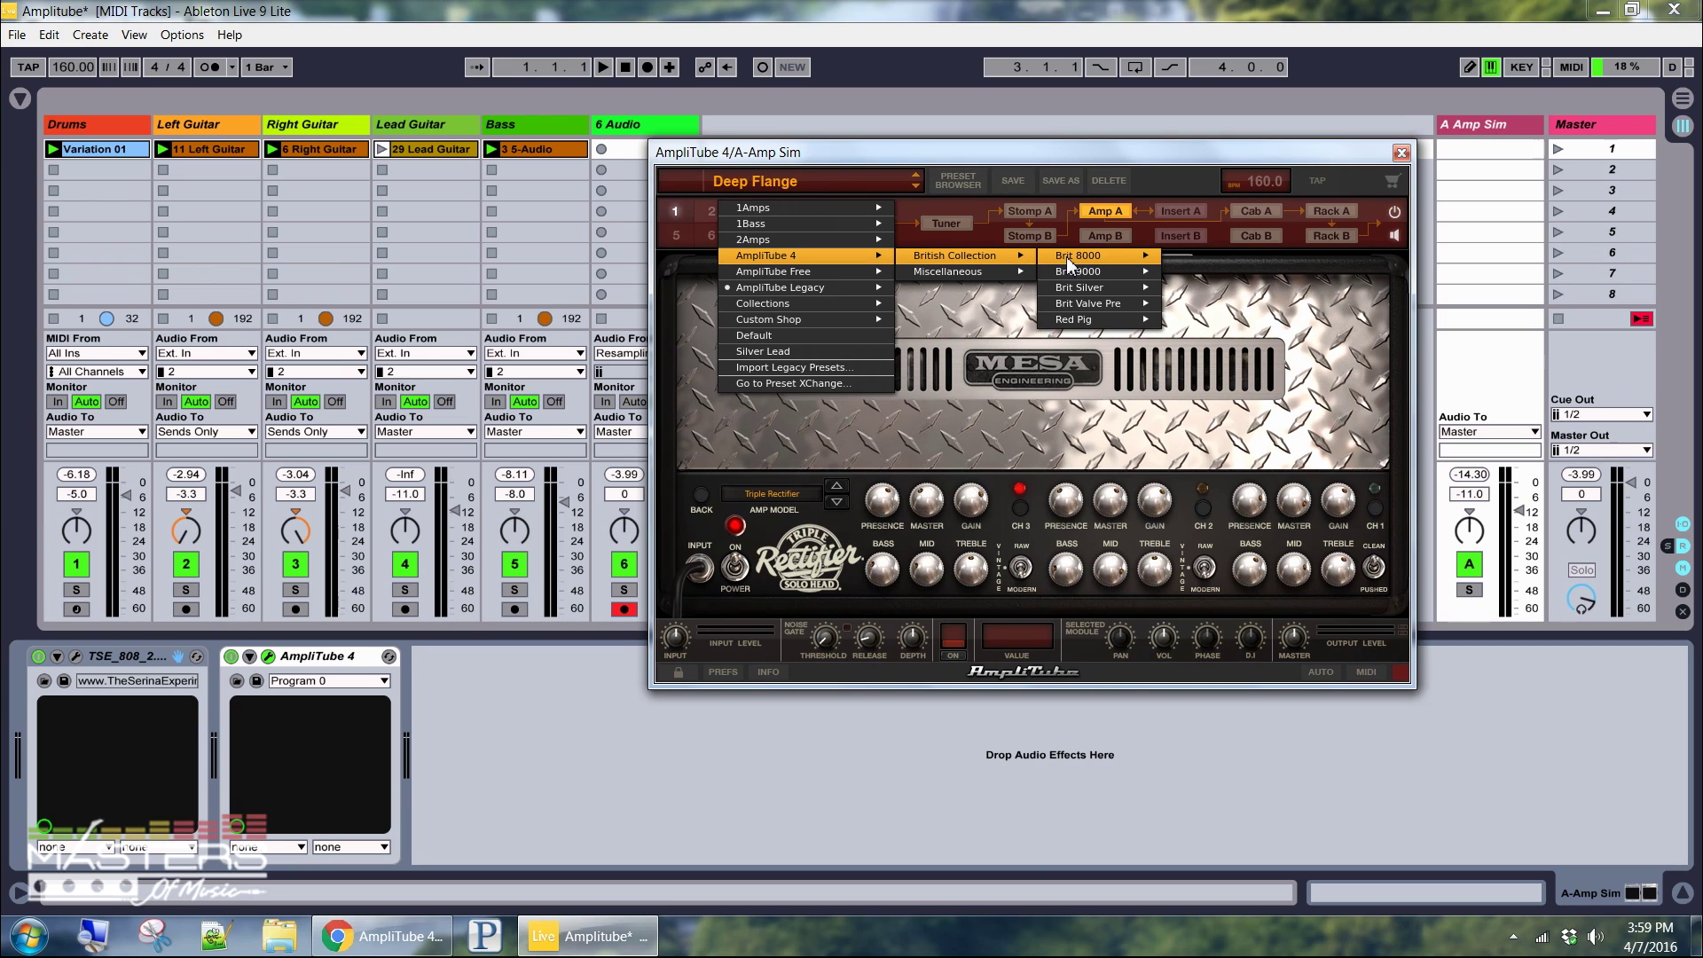
mouse_move(1066, 257)
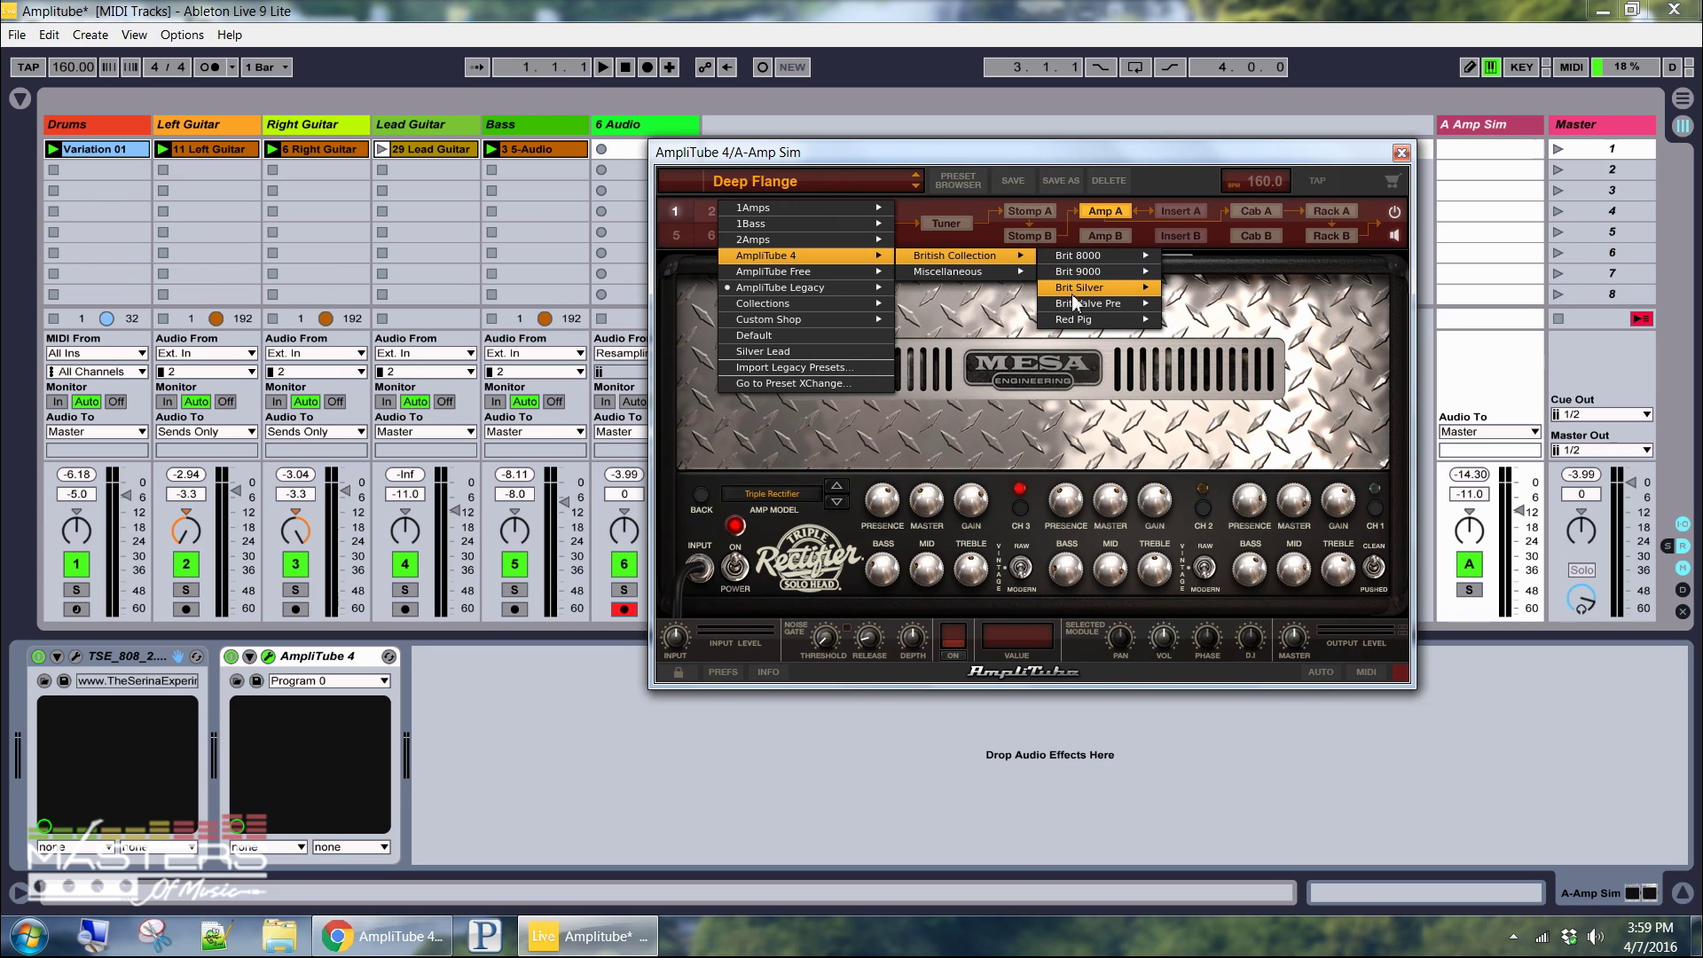
mouse_move(1076, 324)
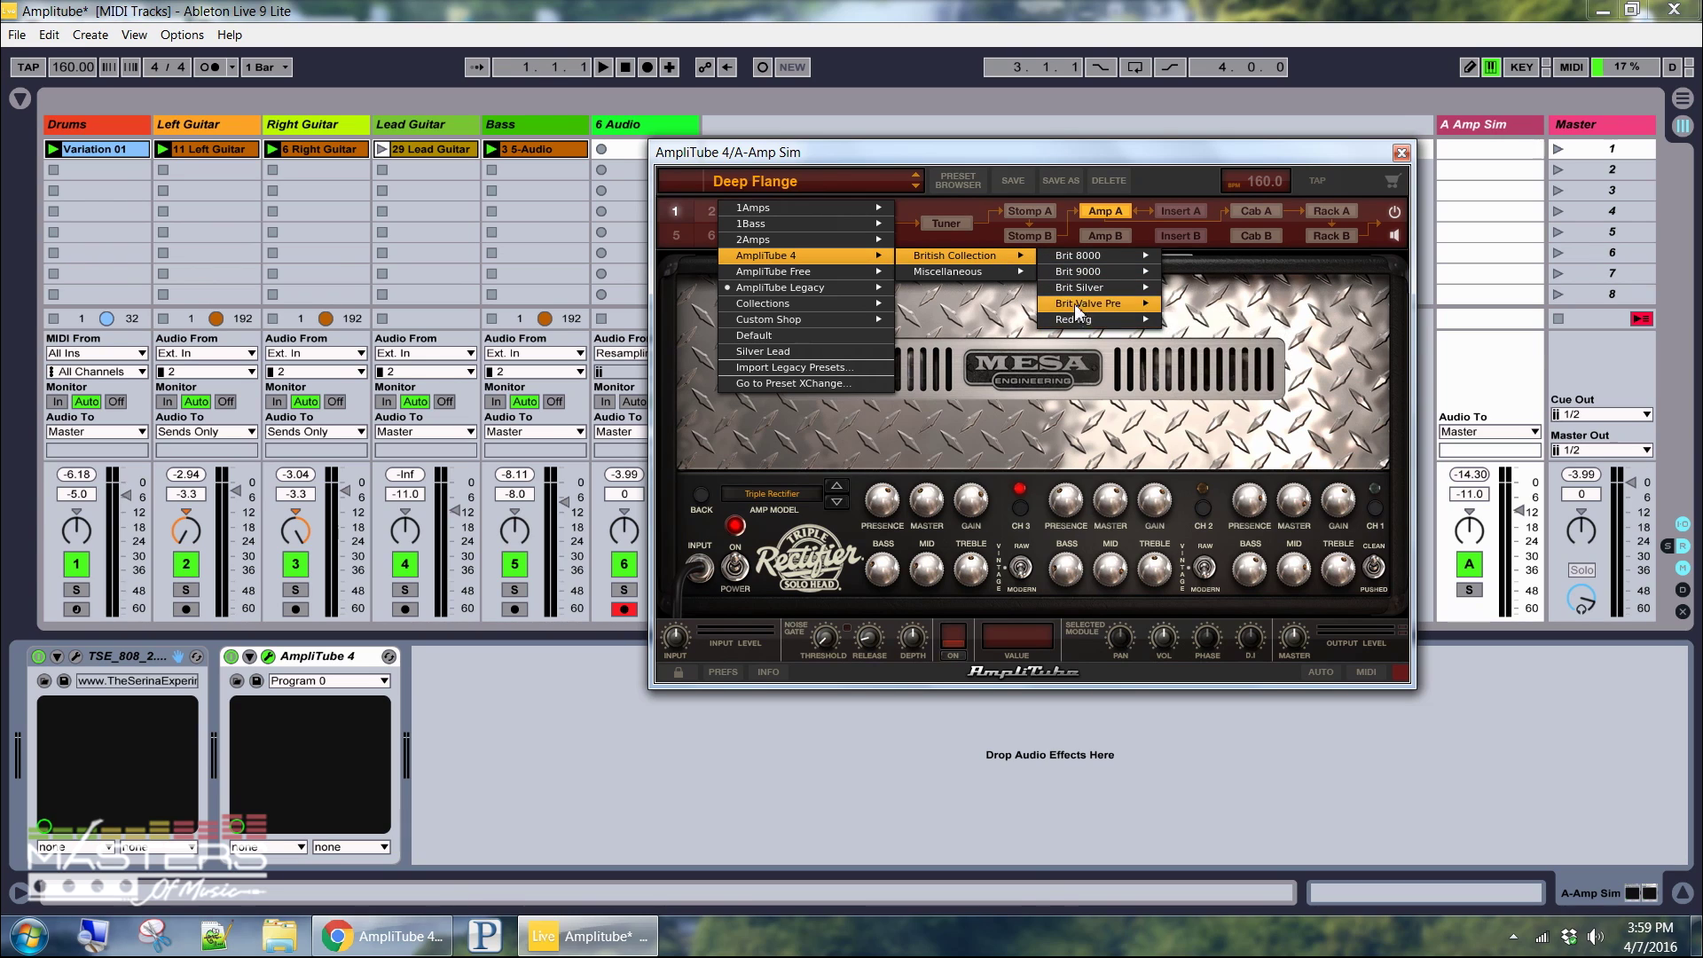
mouse_move(1076, 292)
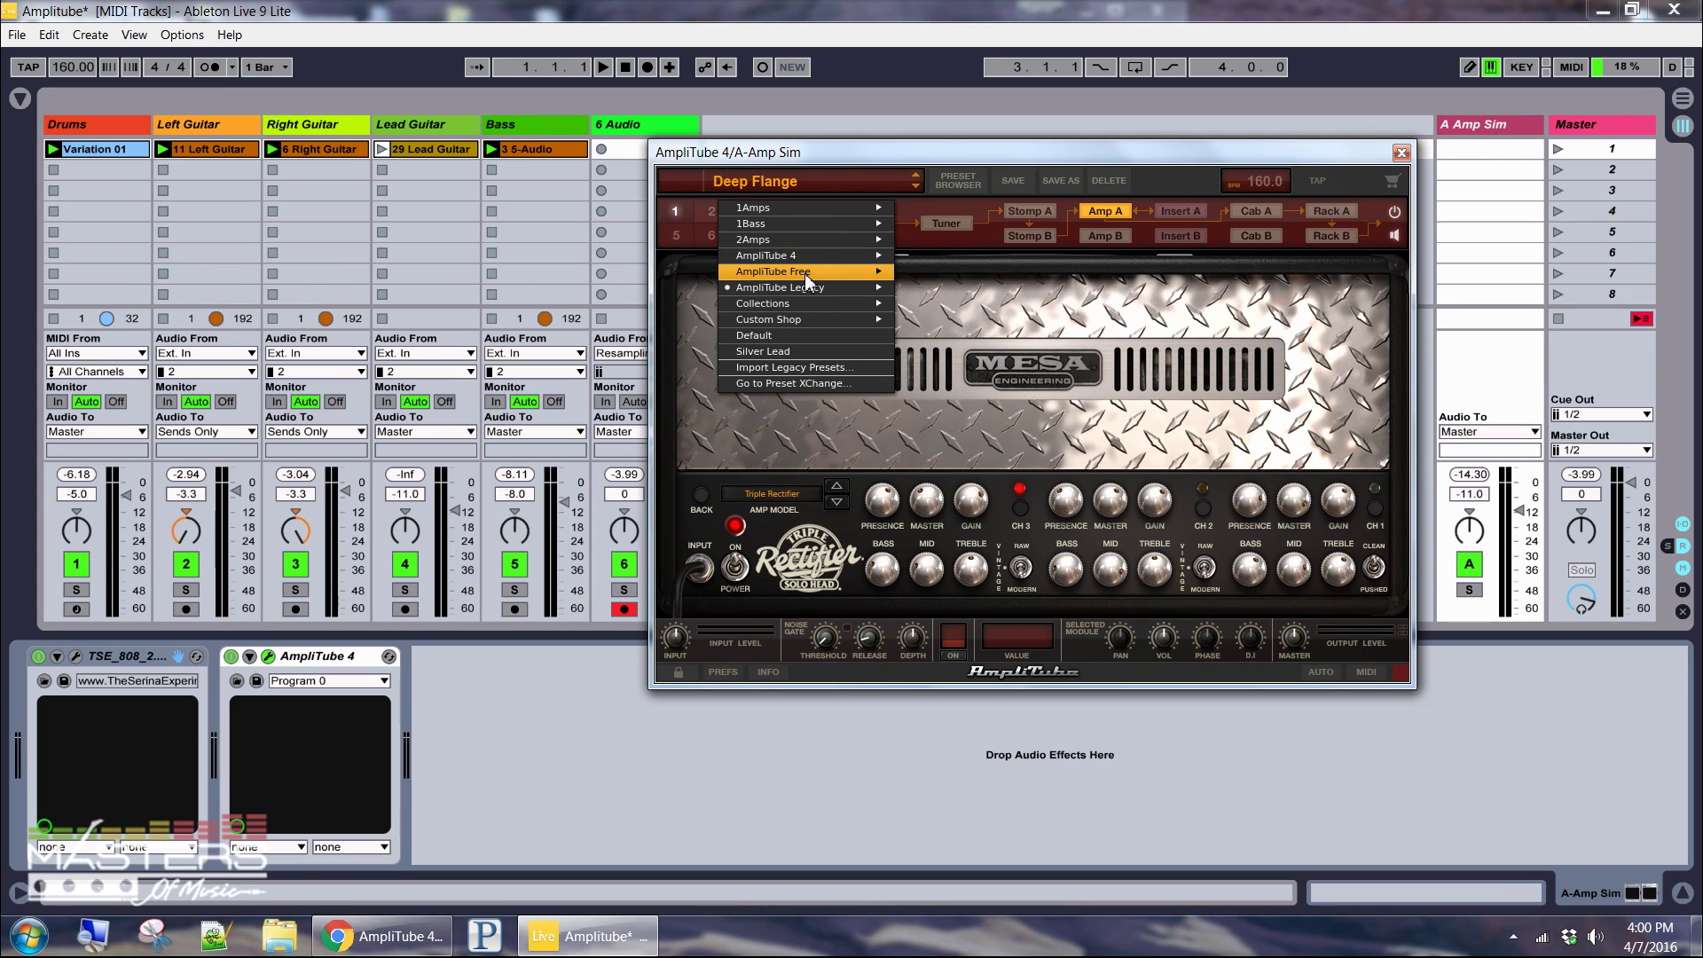
mouse_move(812, 271)
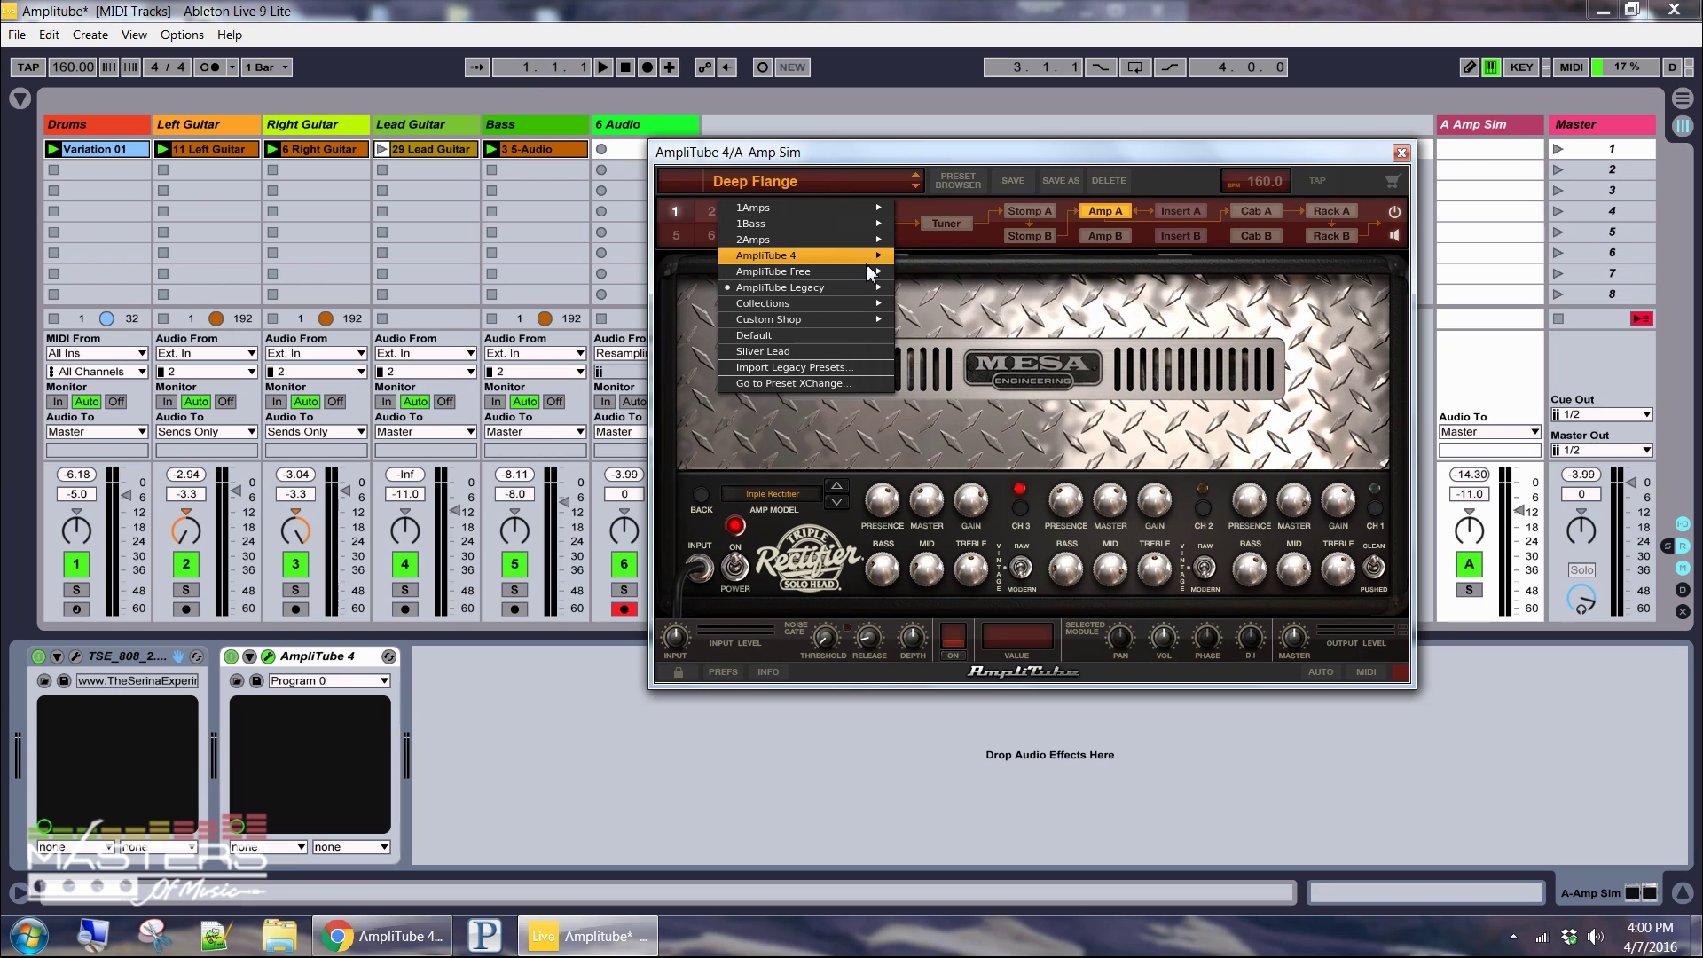
mouse_move(1013, 262)
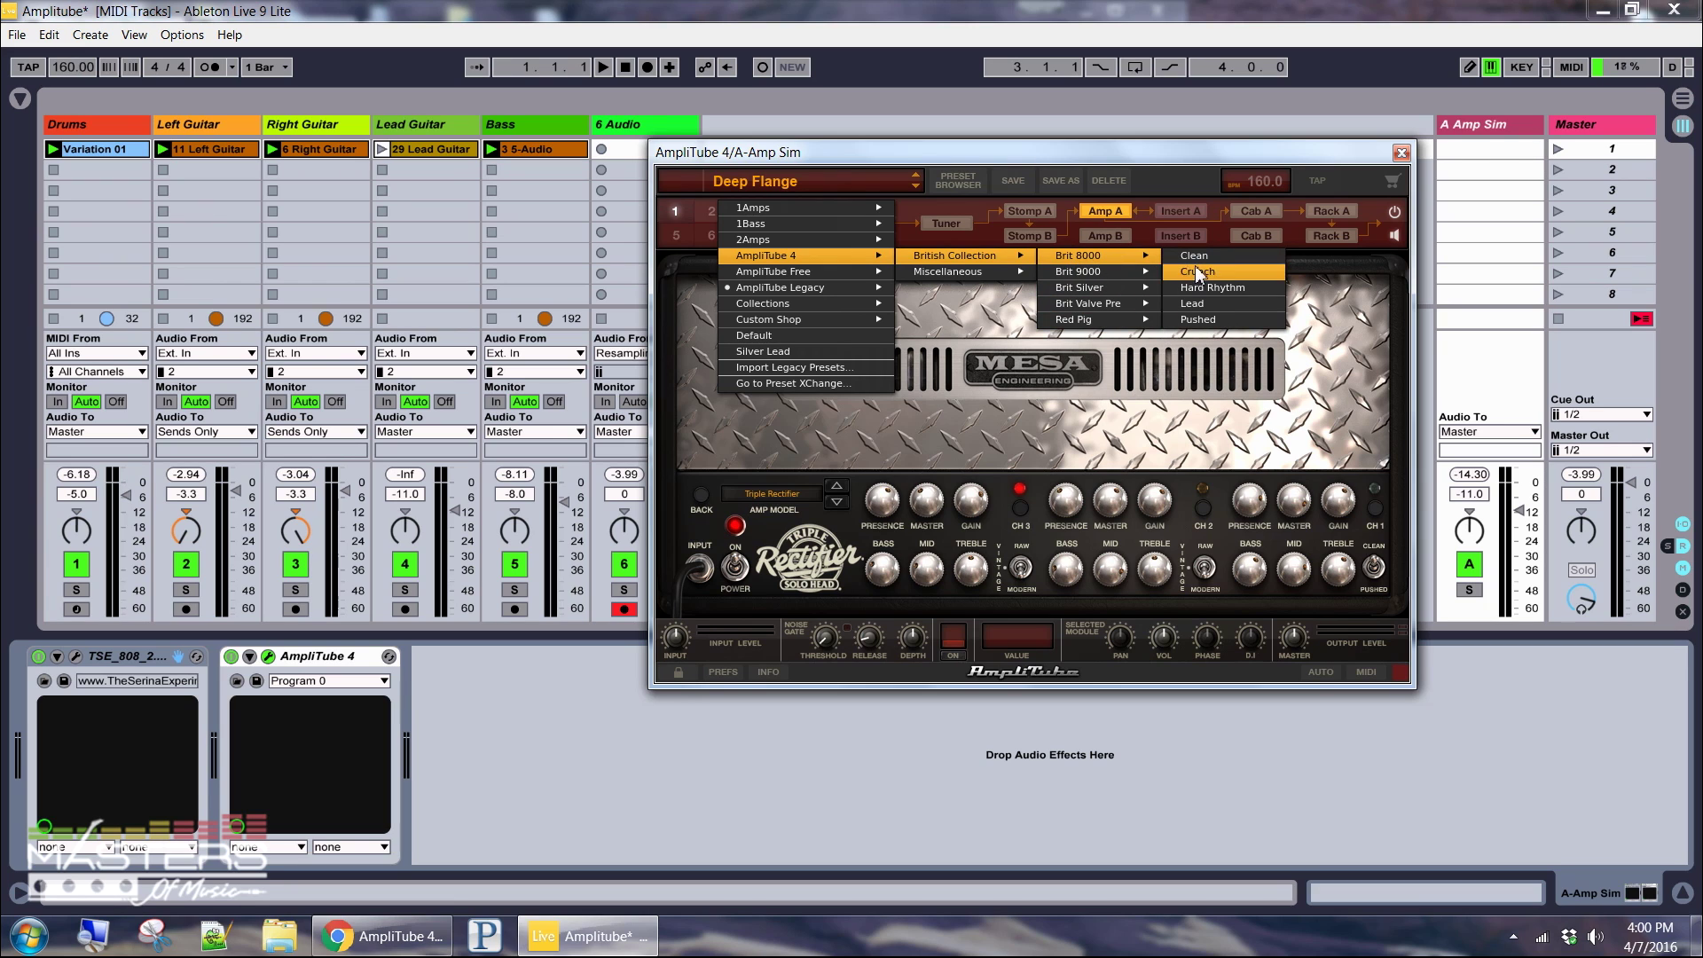
Load the Brit 8000 Pushed preset and show its Stomp A pedalboard with the Diode Overdrive.
left_click(1197, 318)
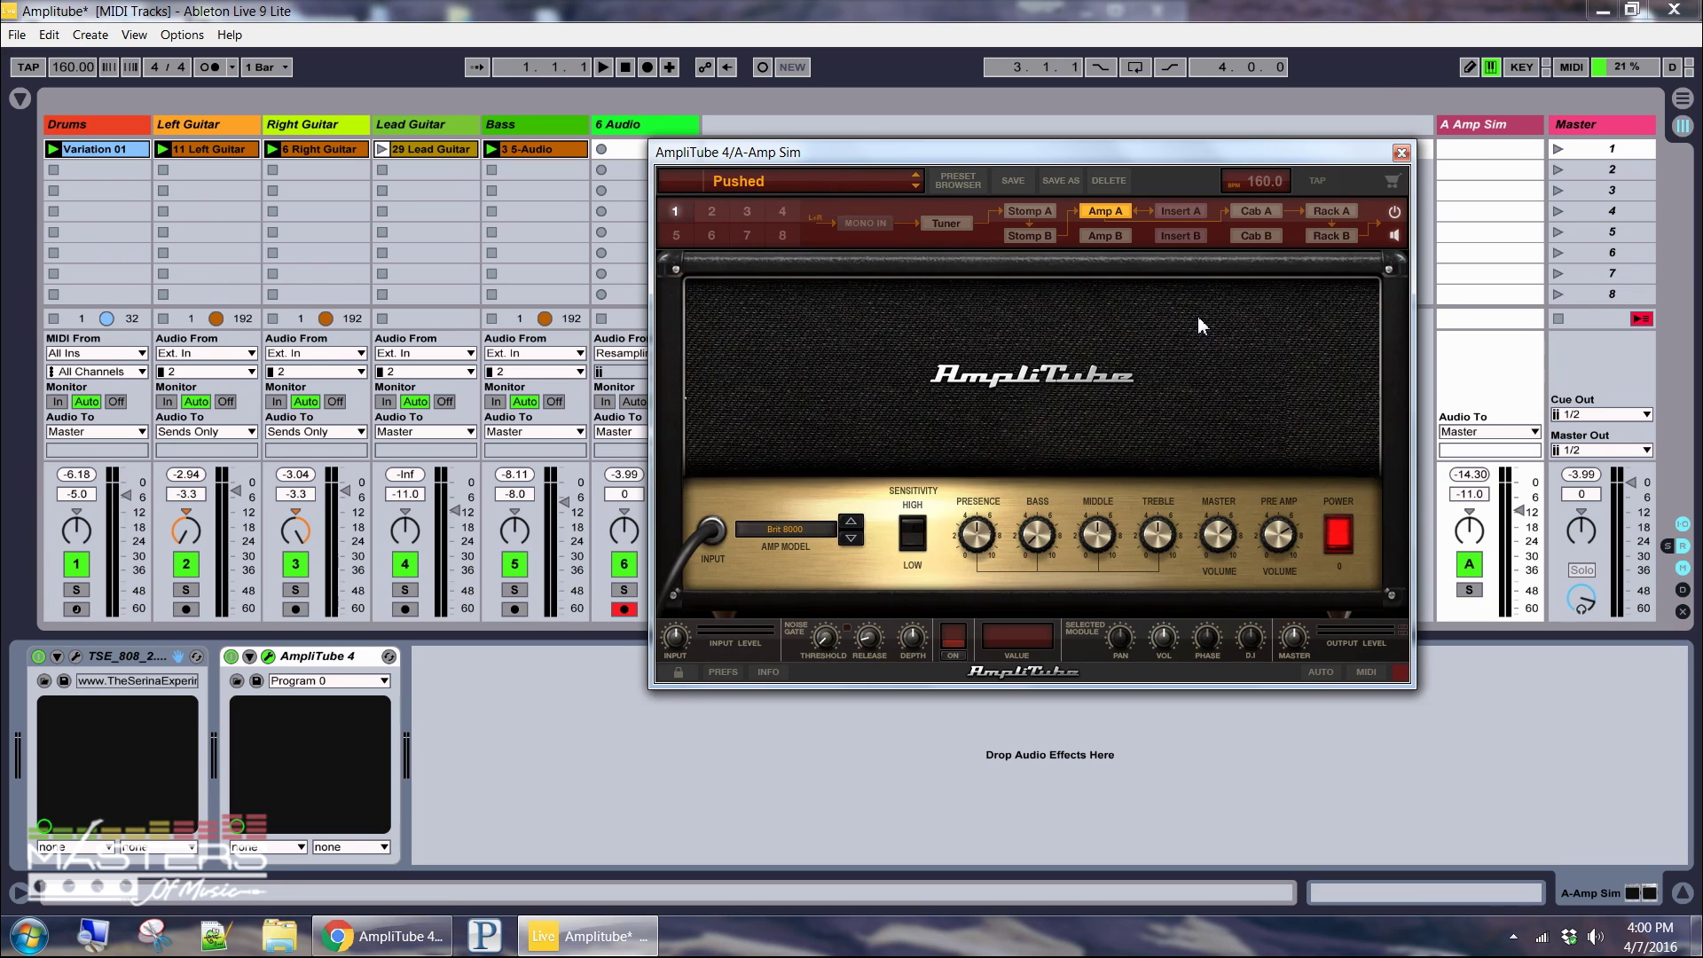
left_click(850, 178)
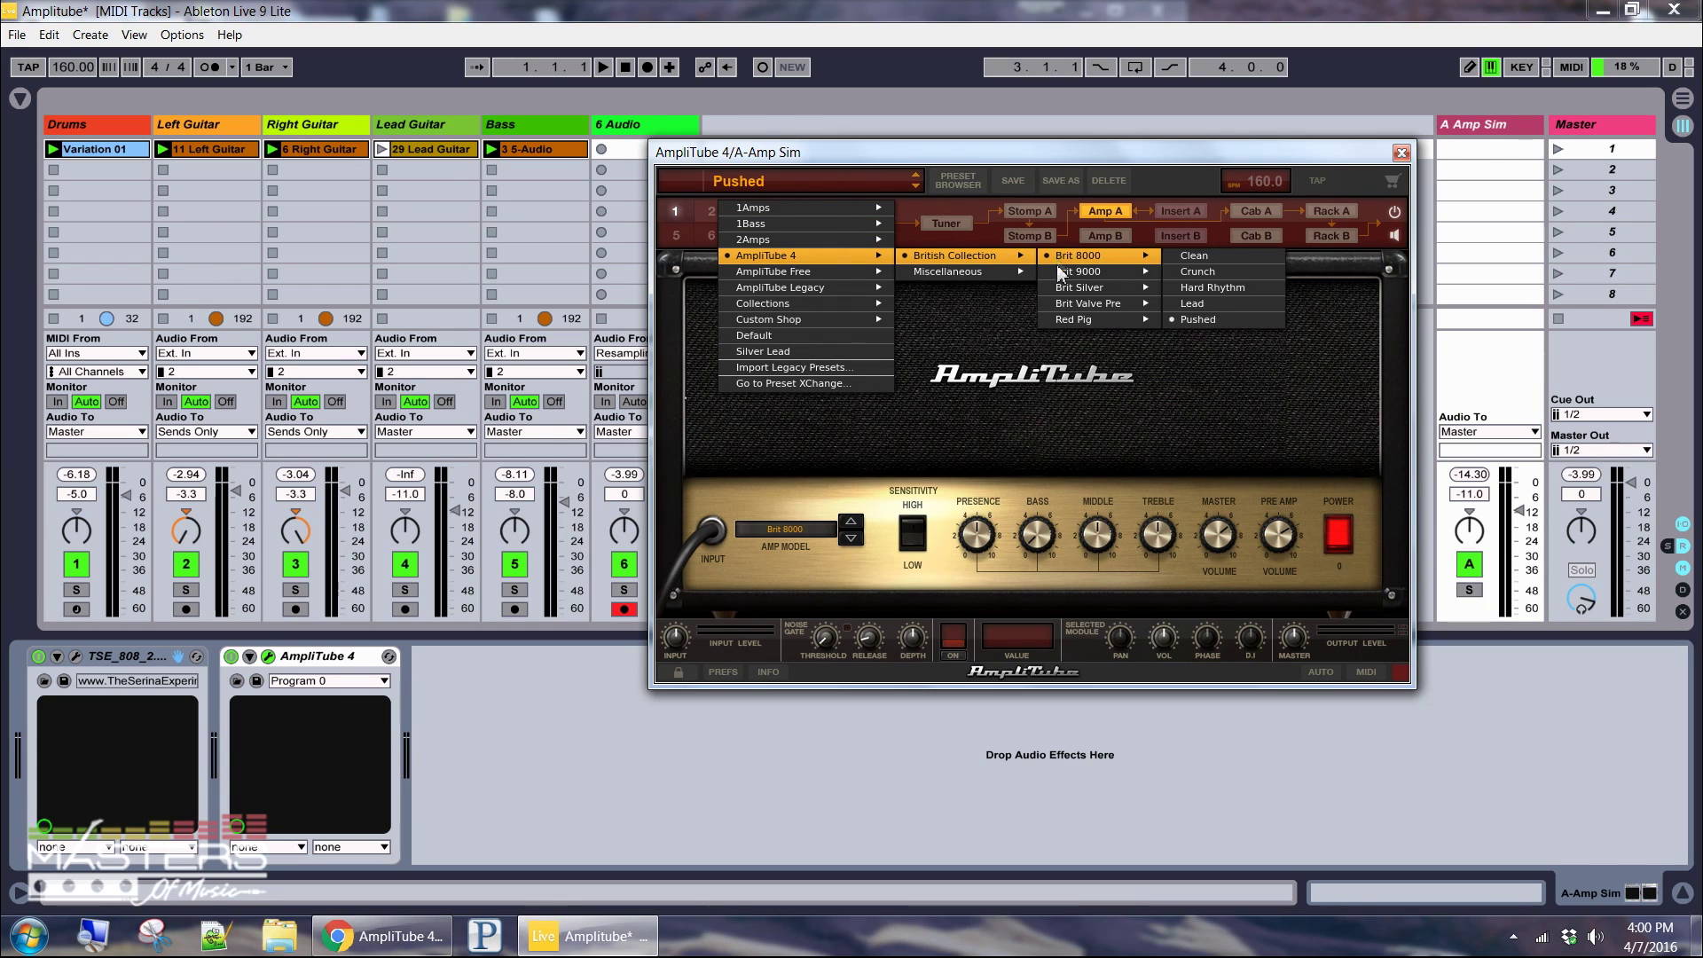
mouse_move(1072, 258)
left_click(1020, 211)
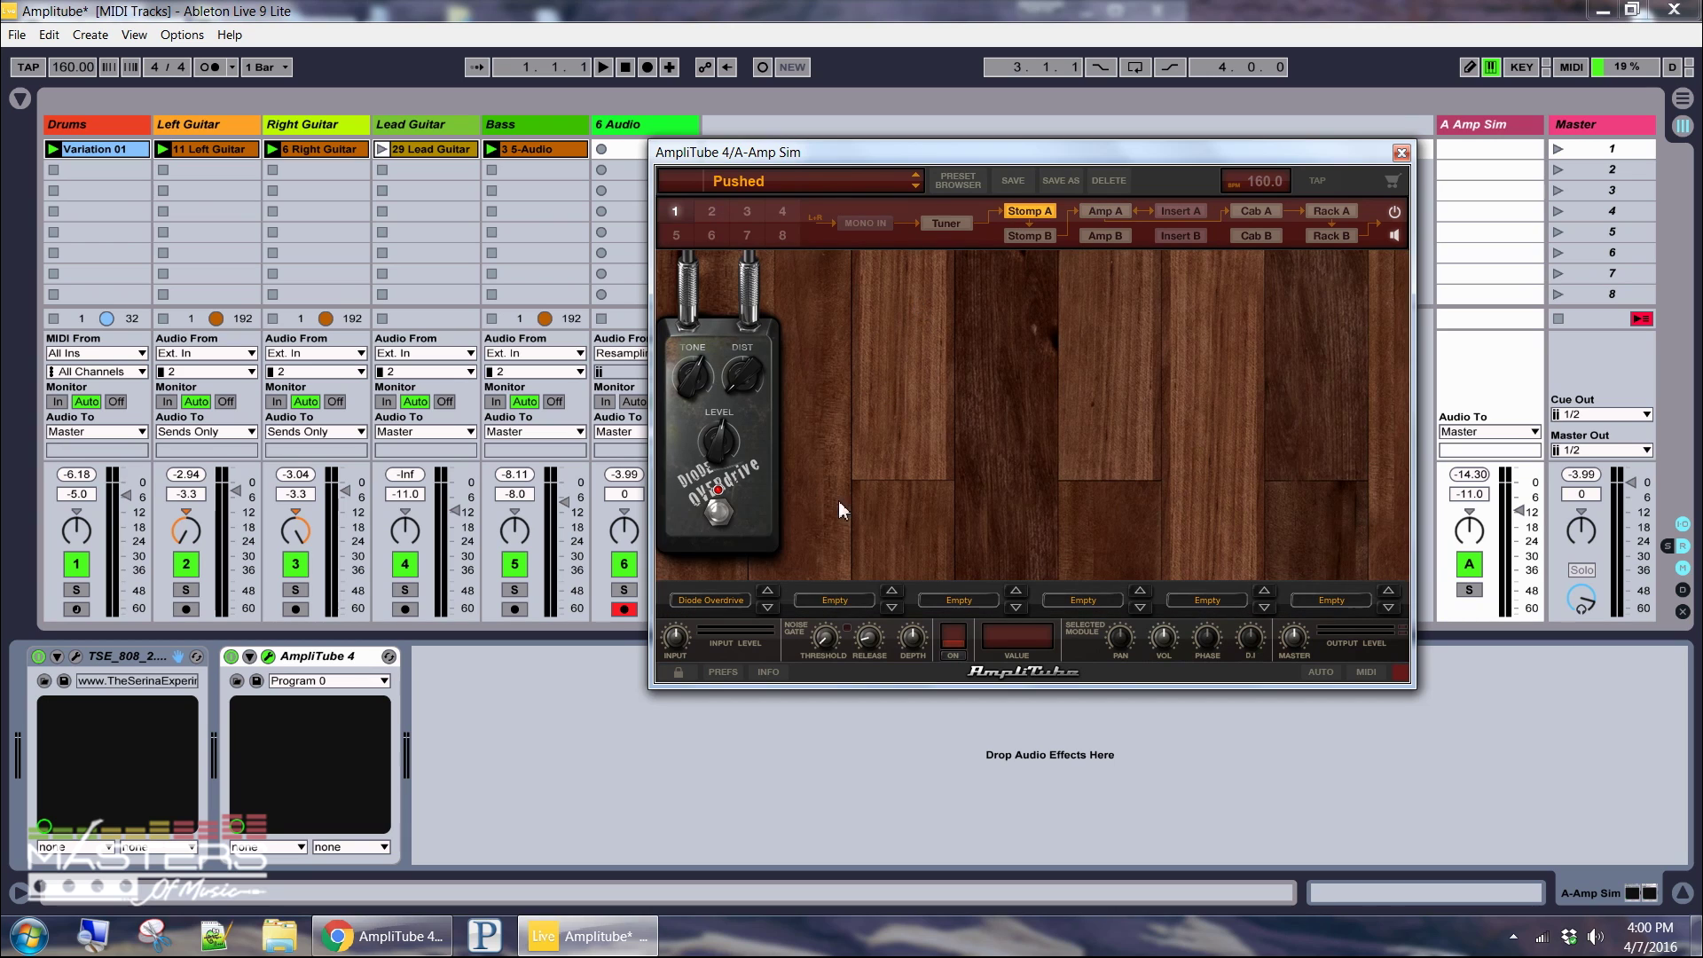
Fill stomp slots two to four with Delay, Compressor and a graphic EQ.
left_click(891, 608)
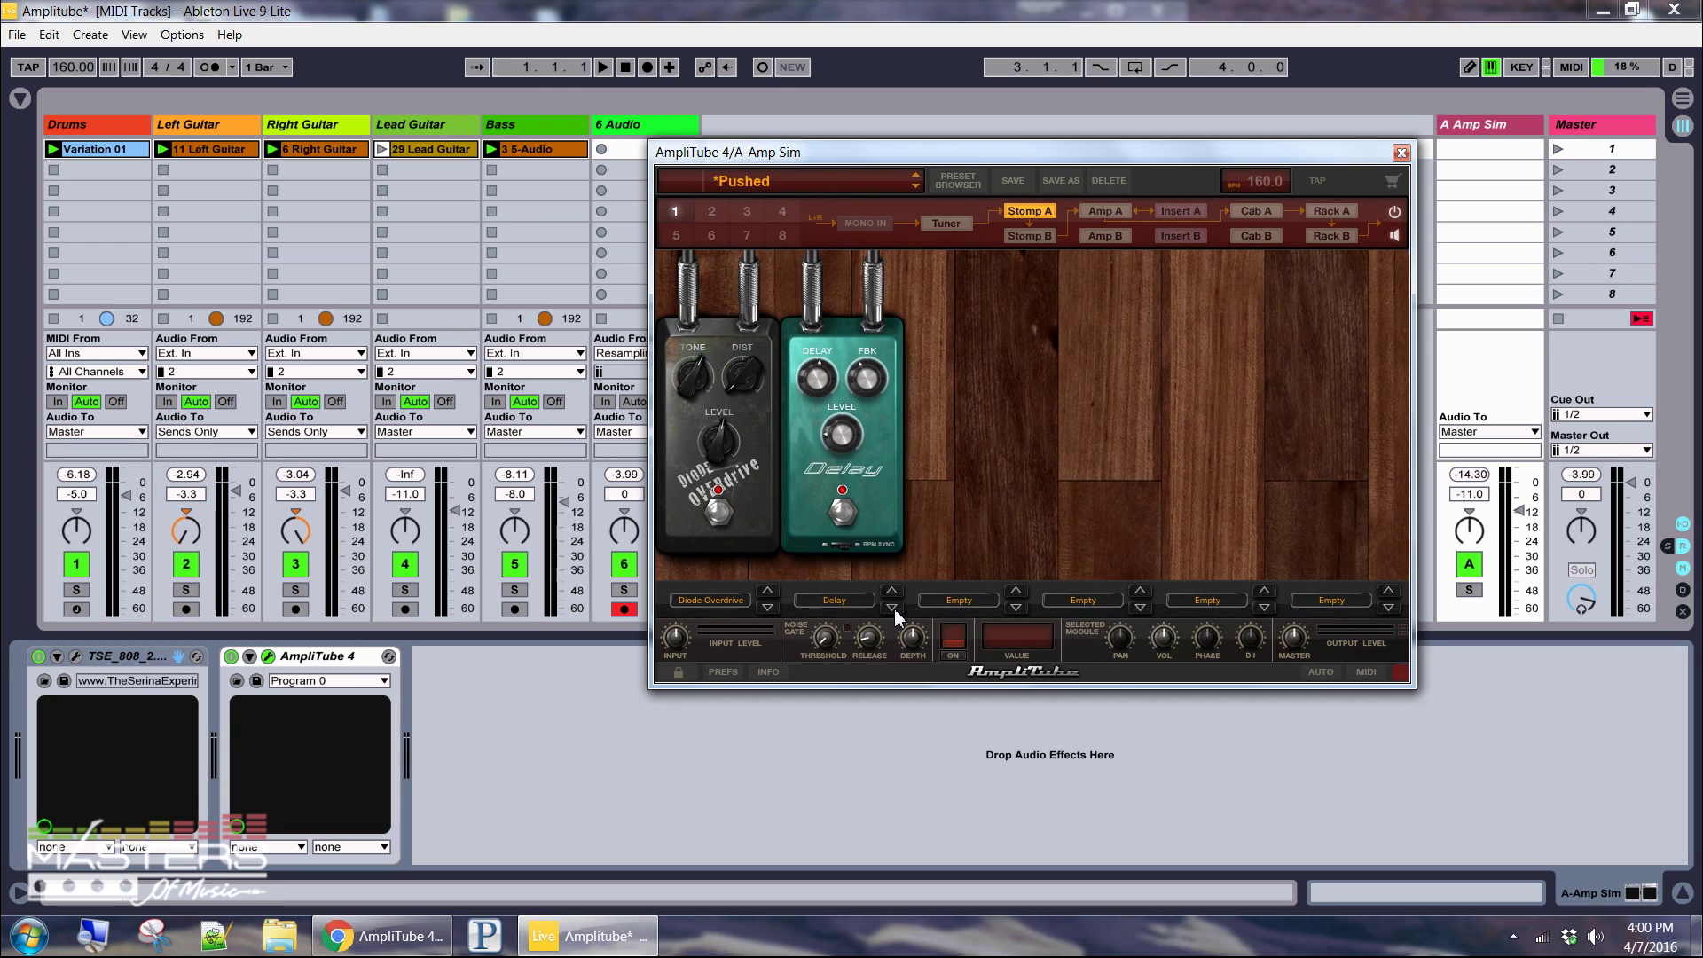
left_click(1020, 609)
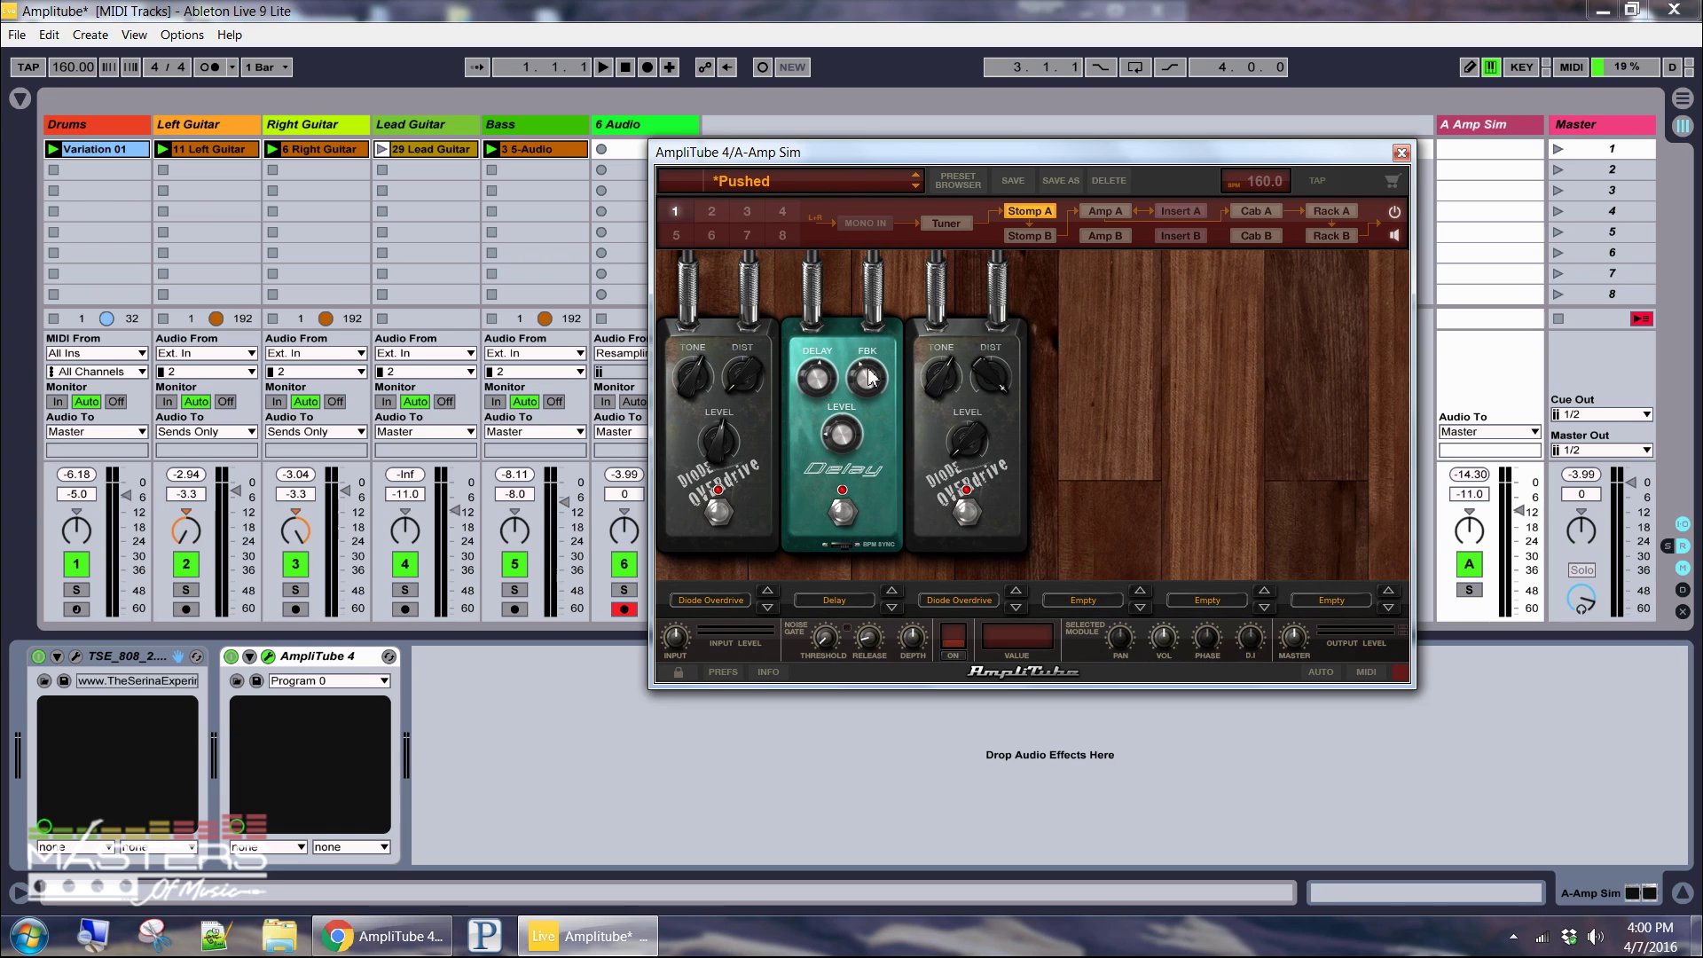
left_click(1018, 606)
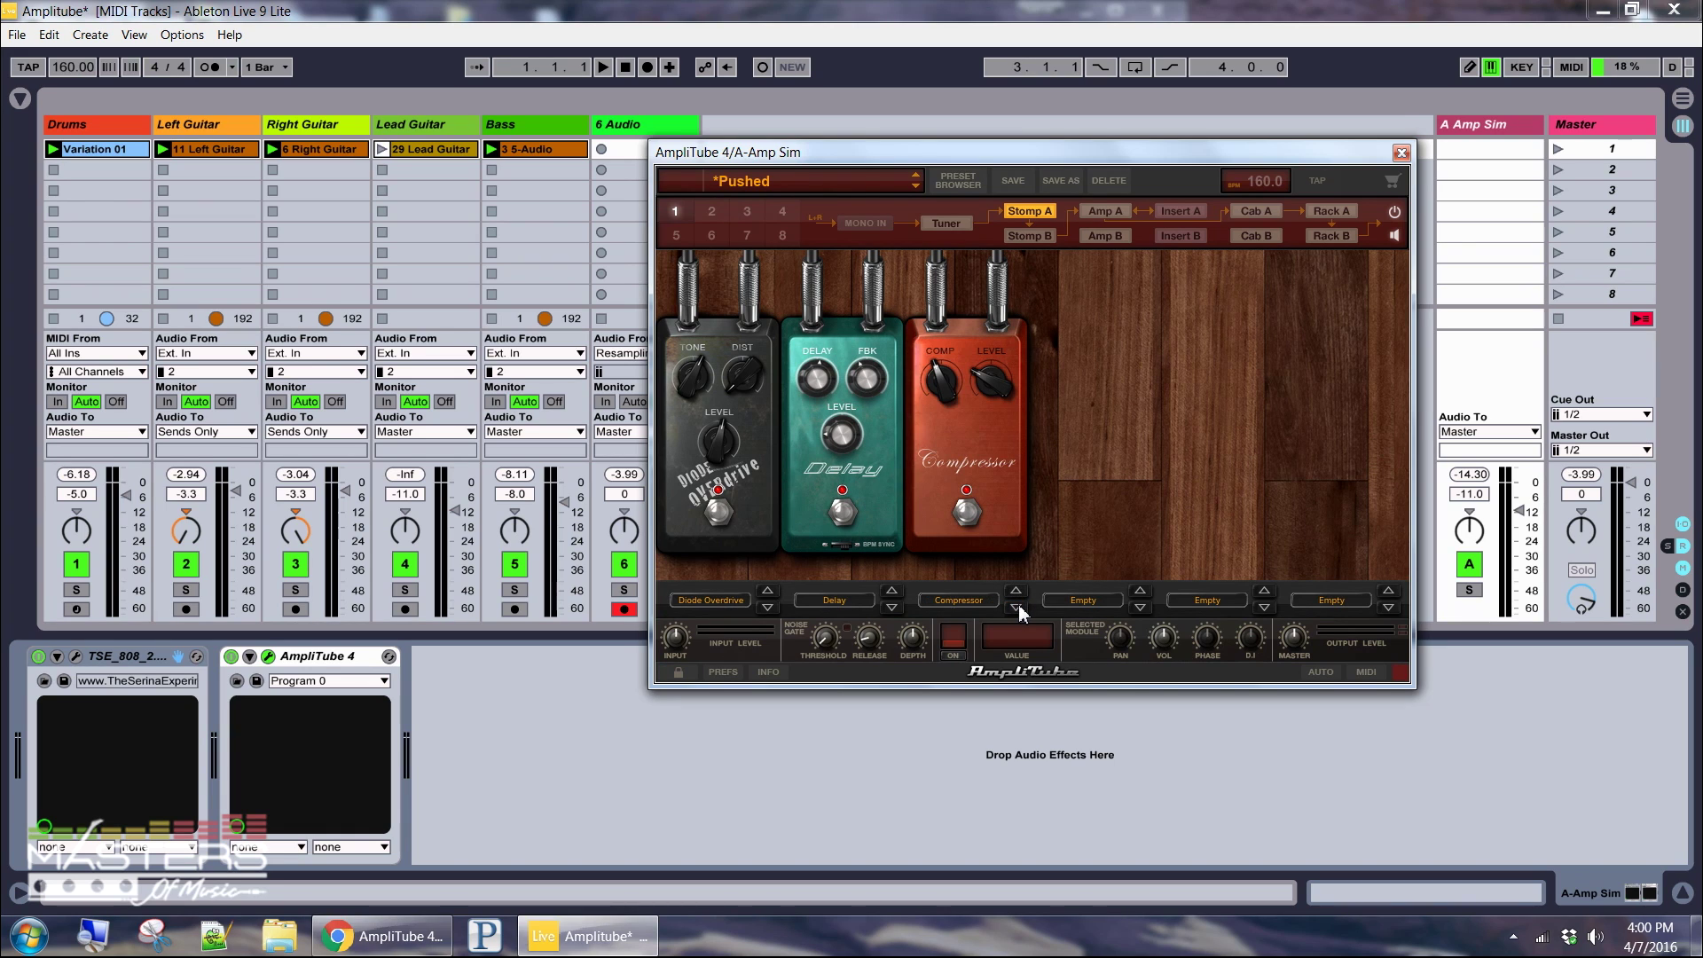
left_click(1140, 608)
left_click(1139, 608)
left_click(1140, 608)
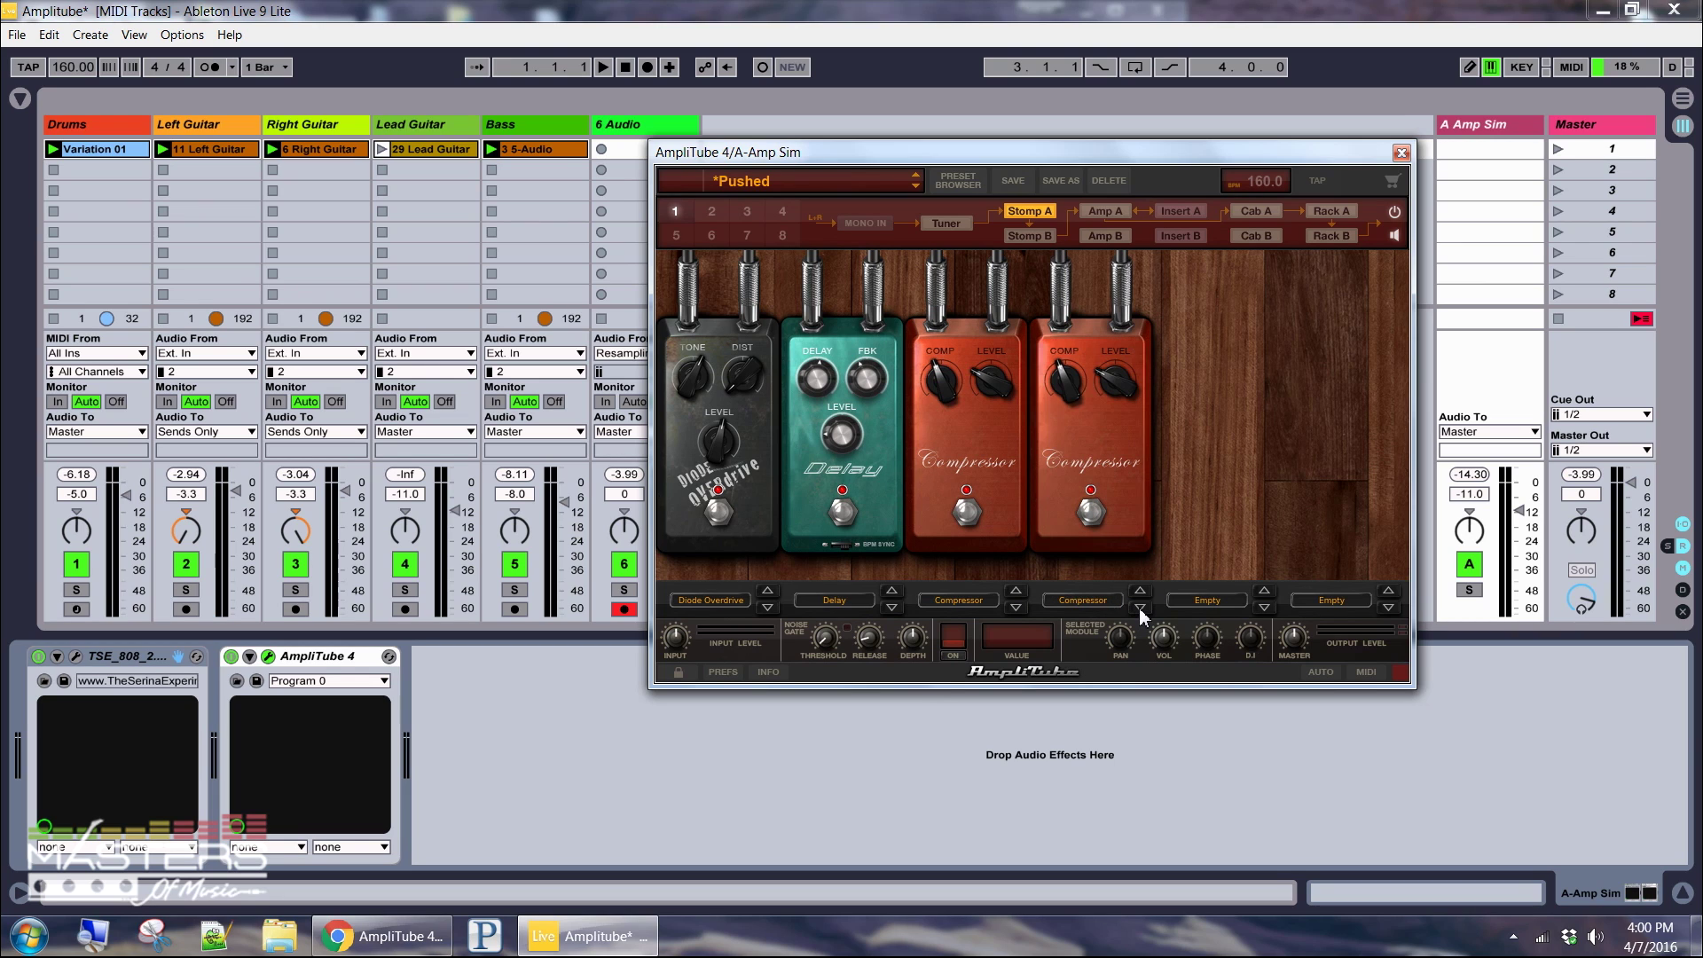
left_click(1139, 608)
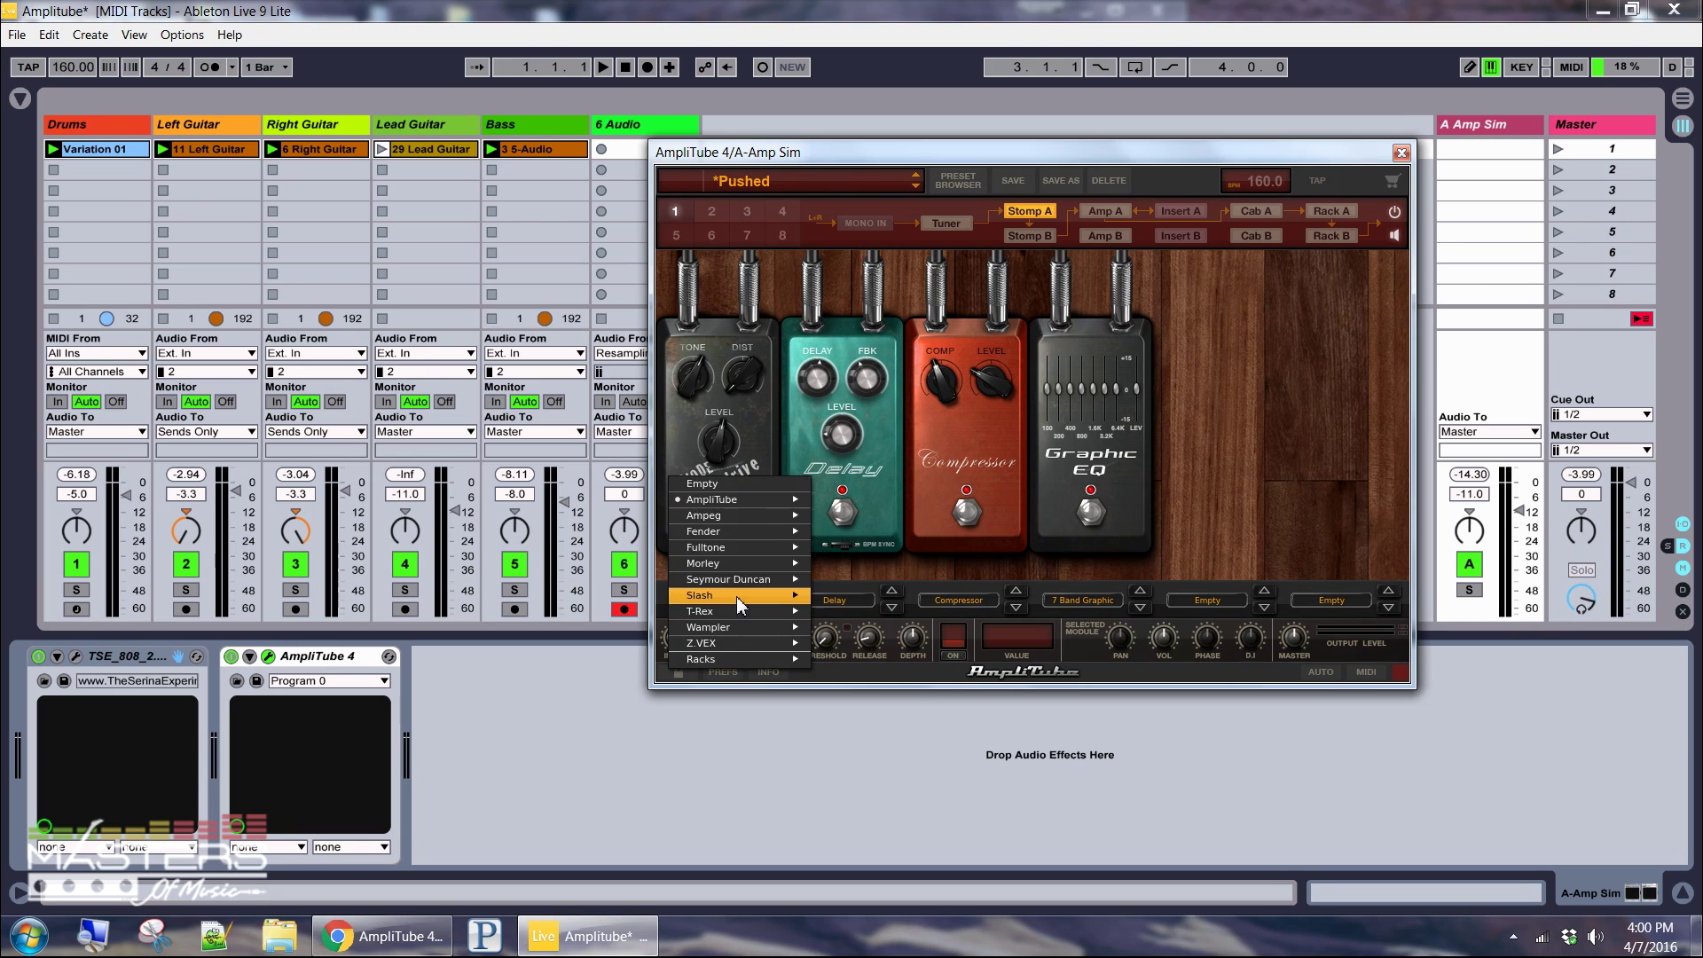
mouse_move(745, 500)
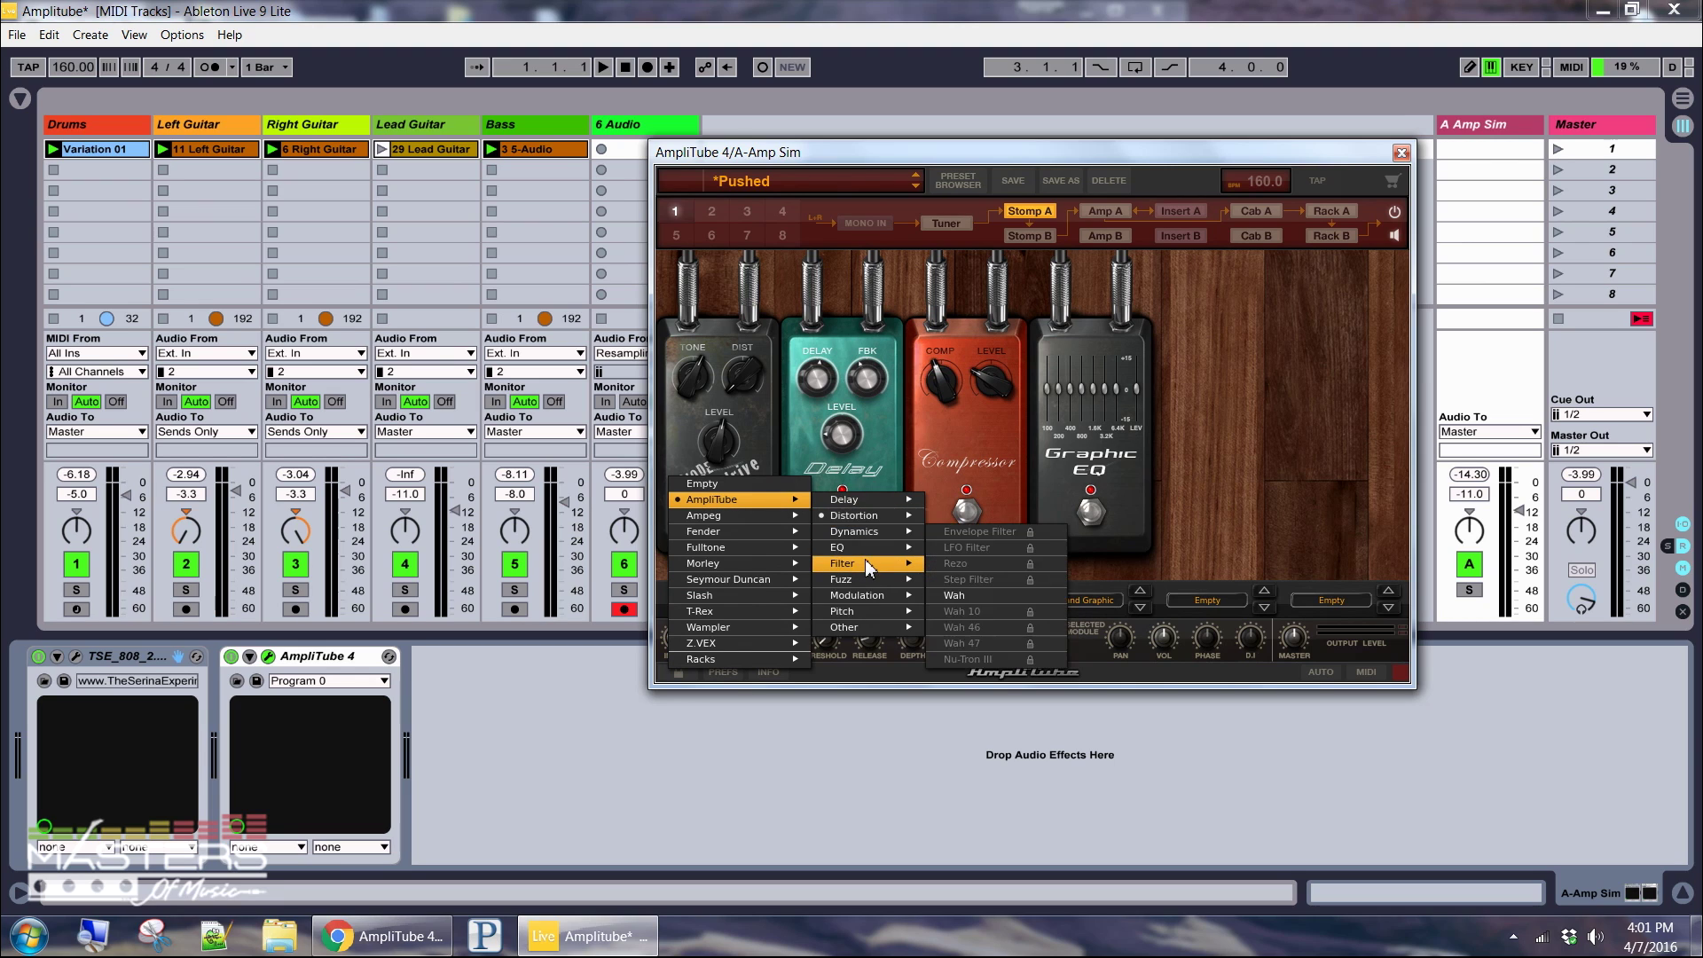
left_click(1239, 543)
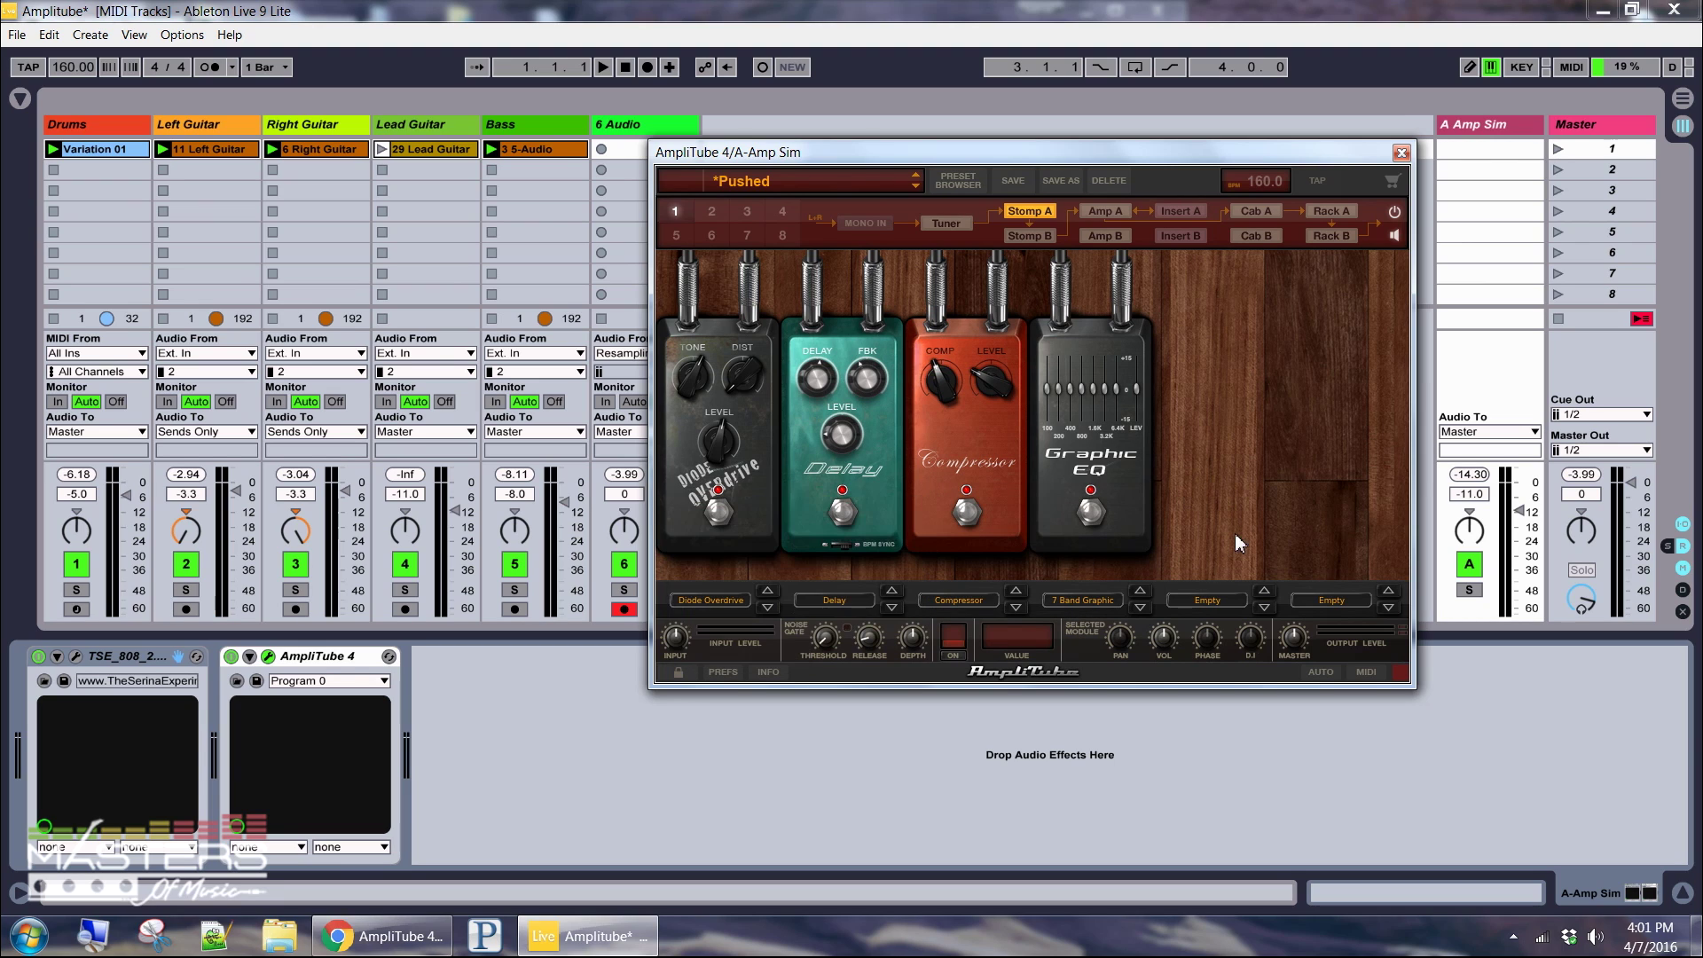
Cycle the fifth stomp slot through its pedal models and settle on the Wah.
left_click(1265, 608)
left_click(1265, 608)
left_click(1265, 608)
left_click(1264, 609)
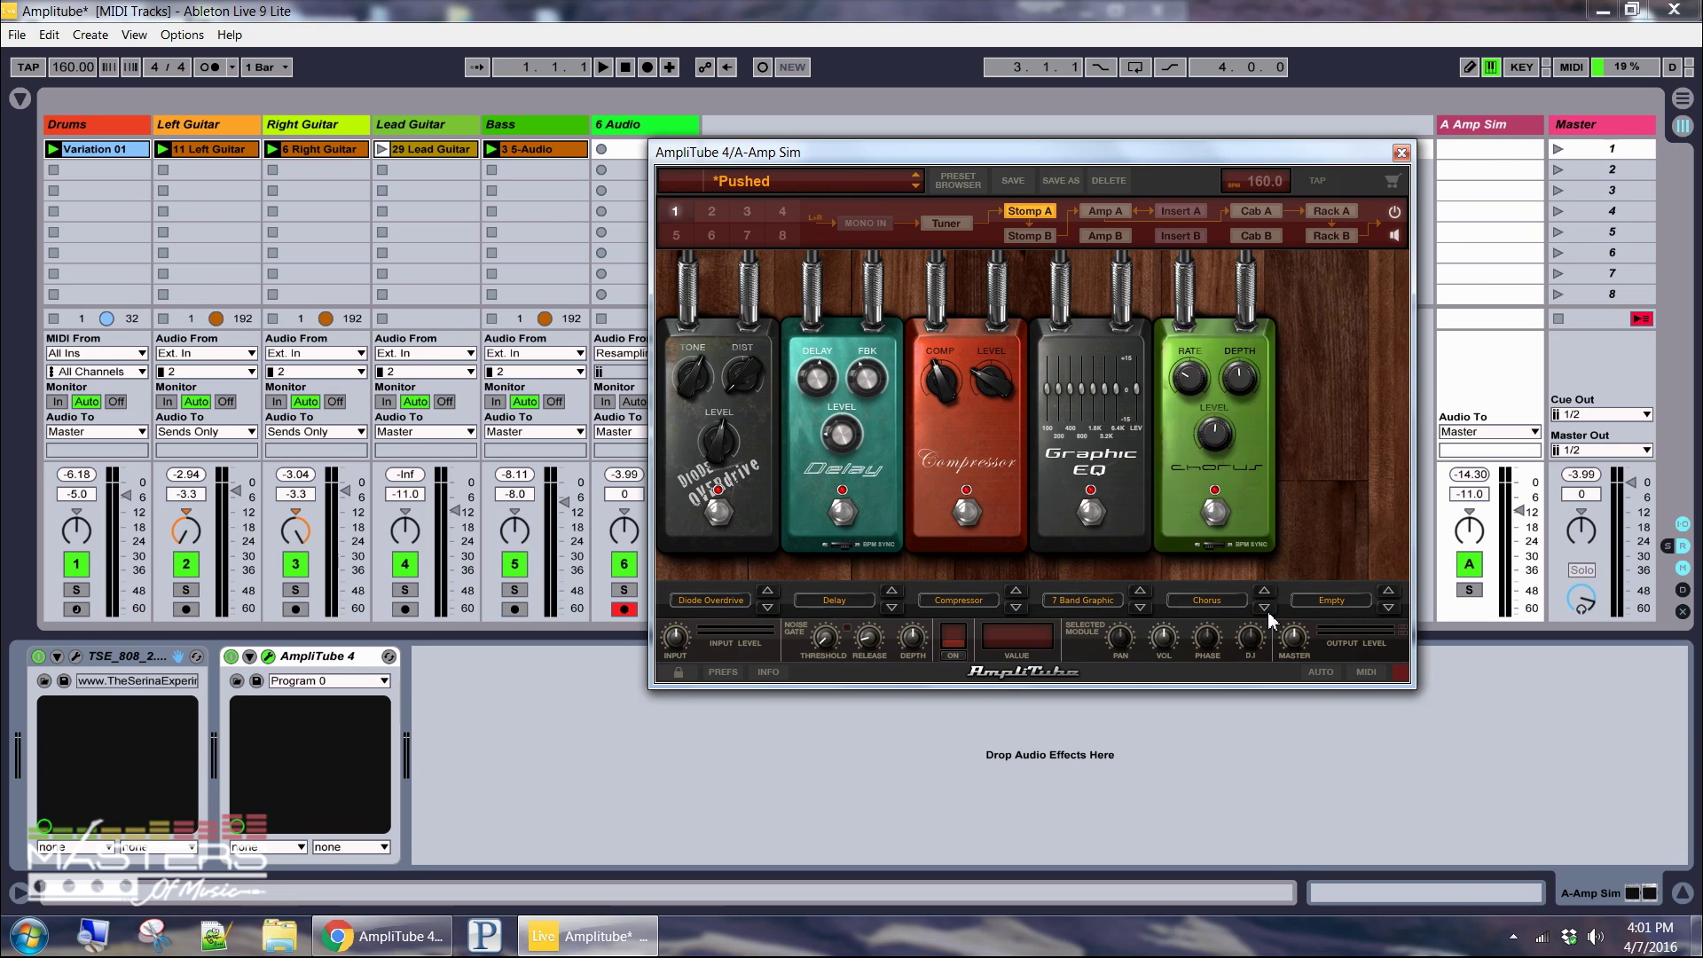
left_click(1264, 608)
left_click(1269, 610)
left_click(1268, 610)
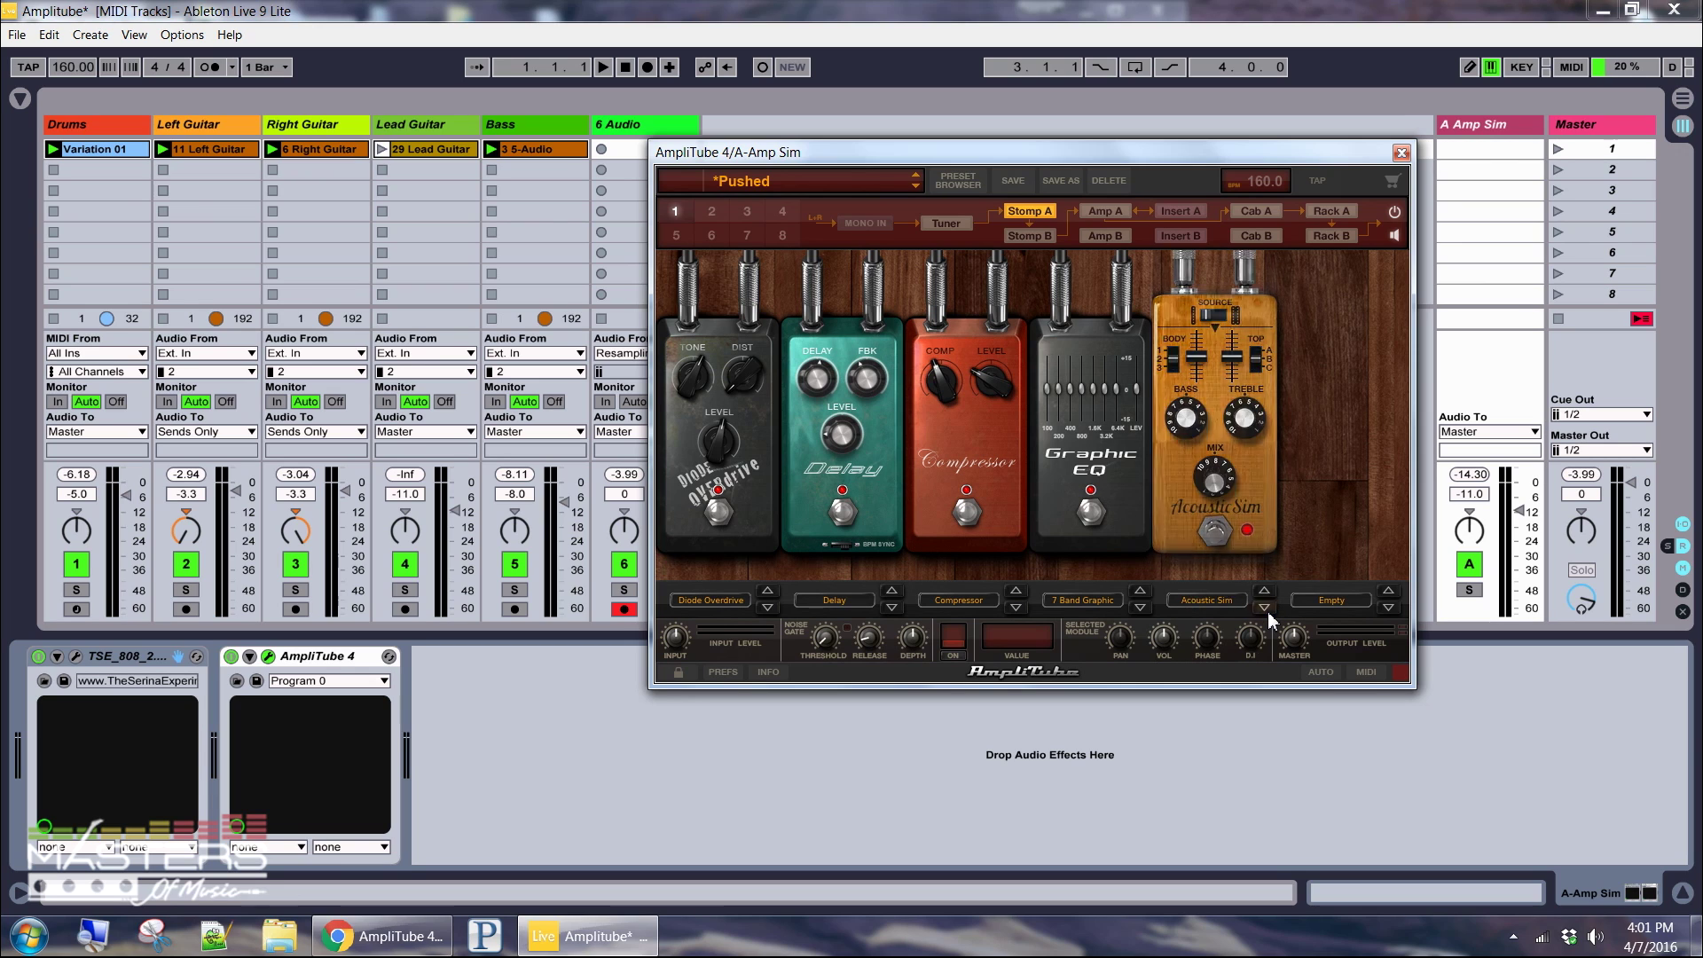
left_click(1268, 610)
left_click(1268, 610)
left_click(1268, 609)
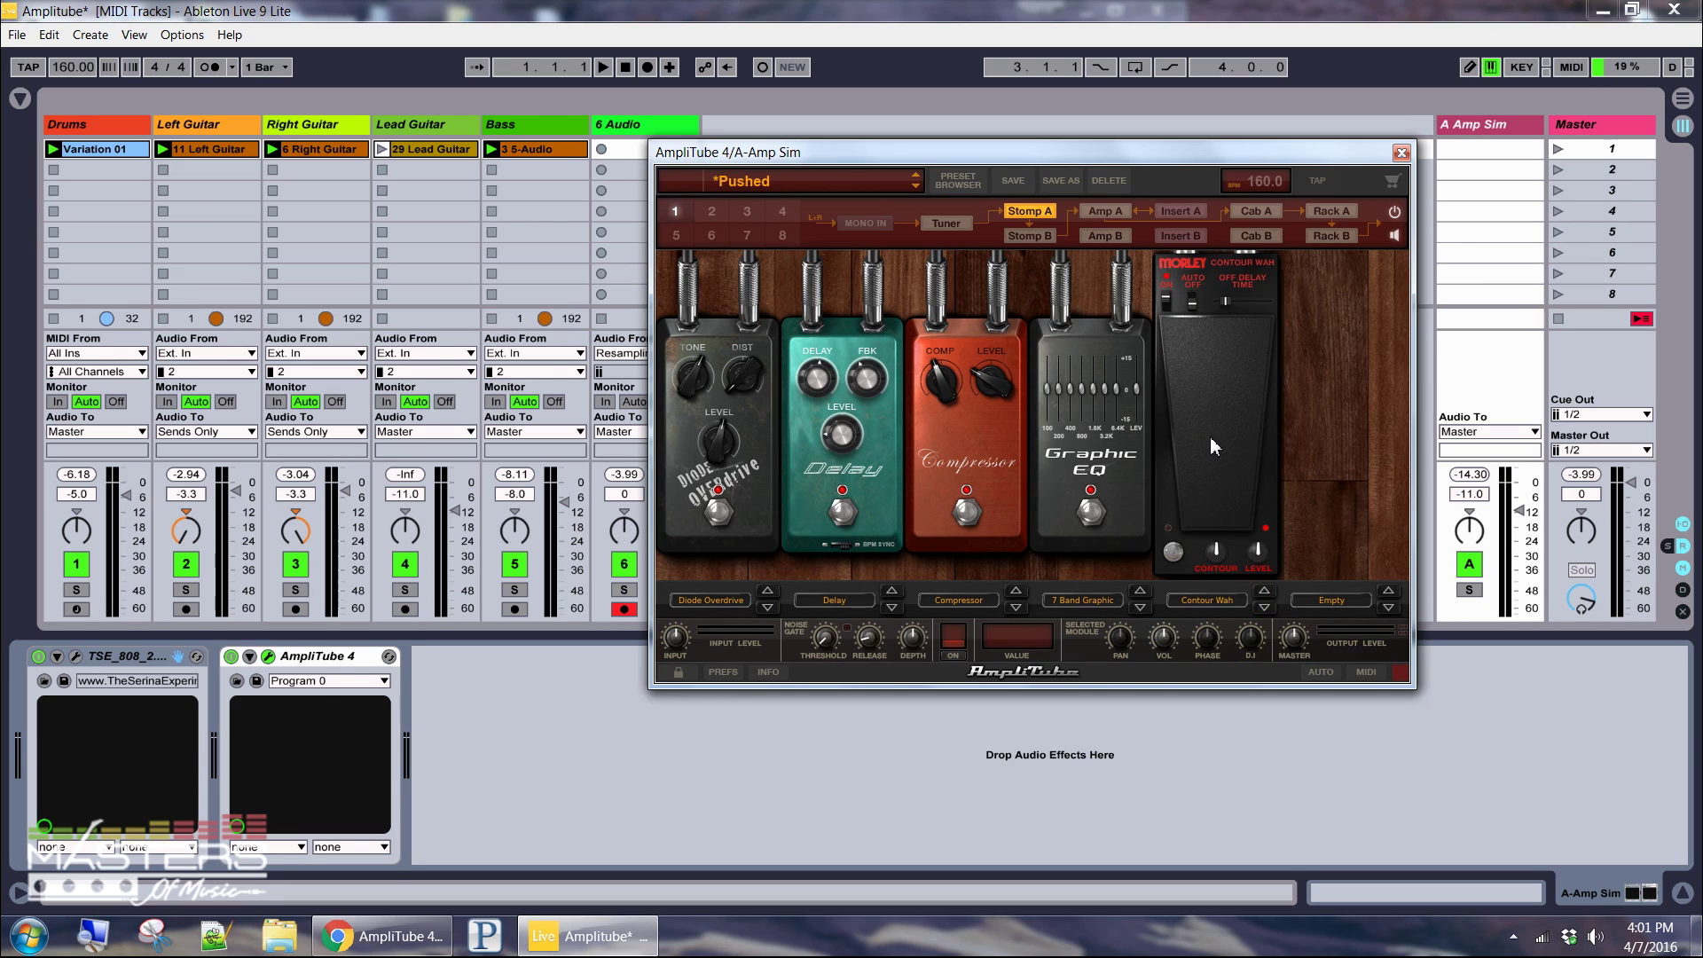
left_click(1265, 608)
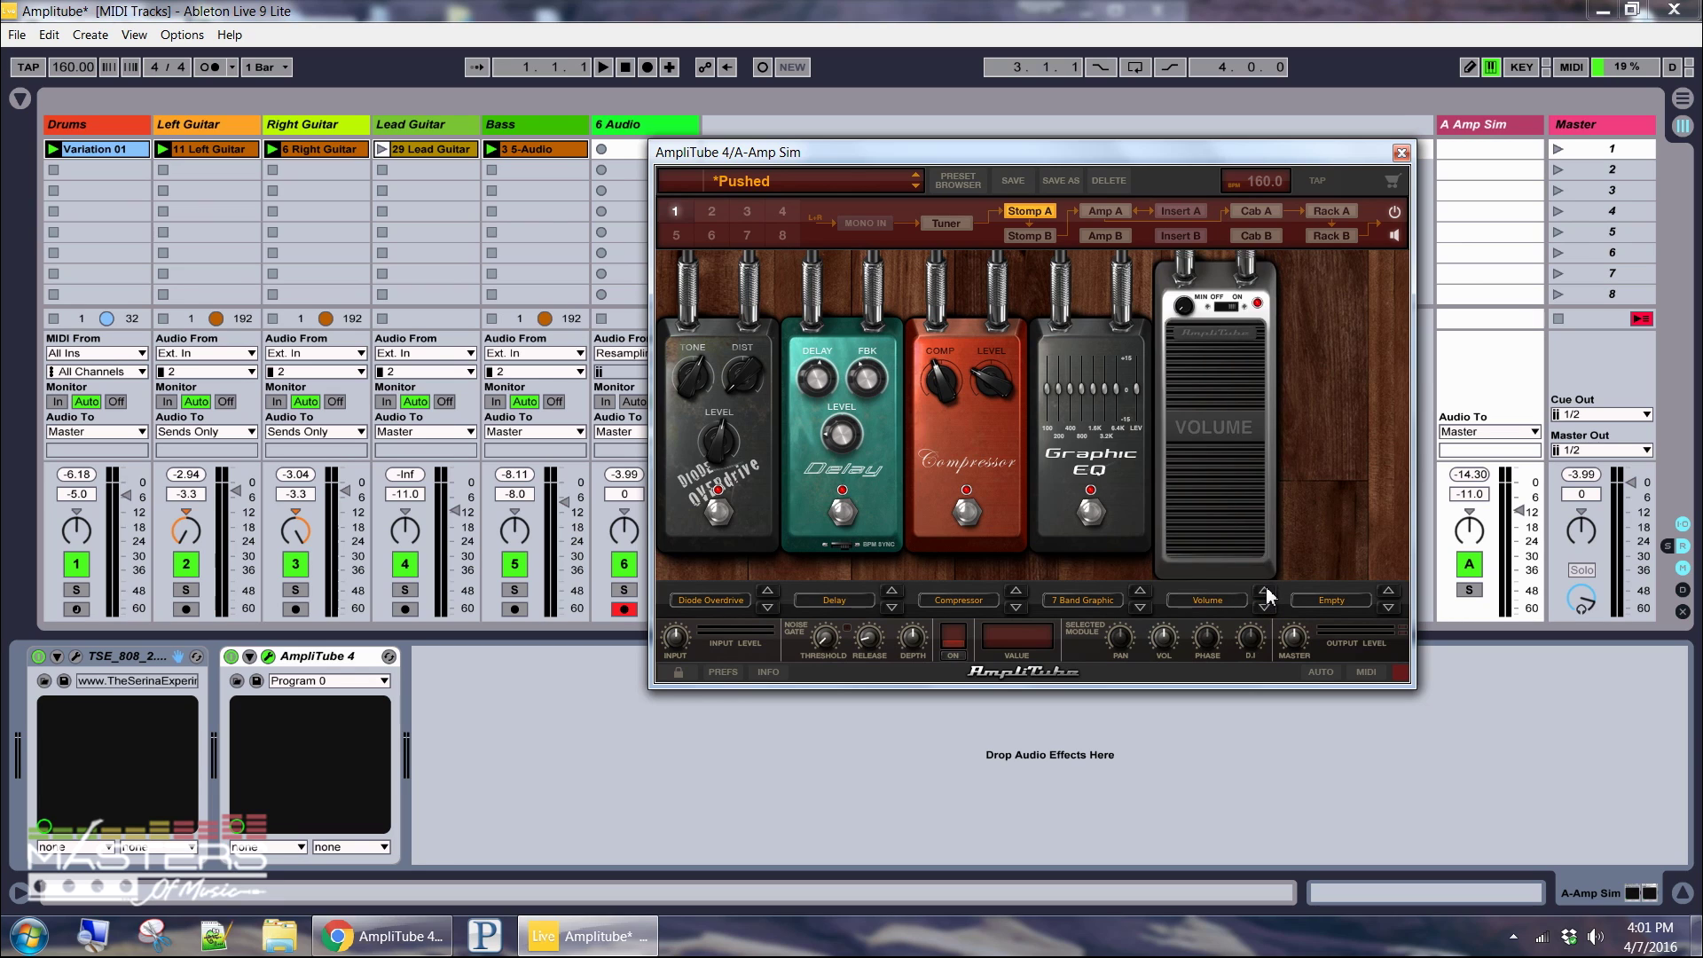
left_click(1265, 591)
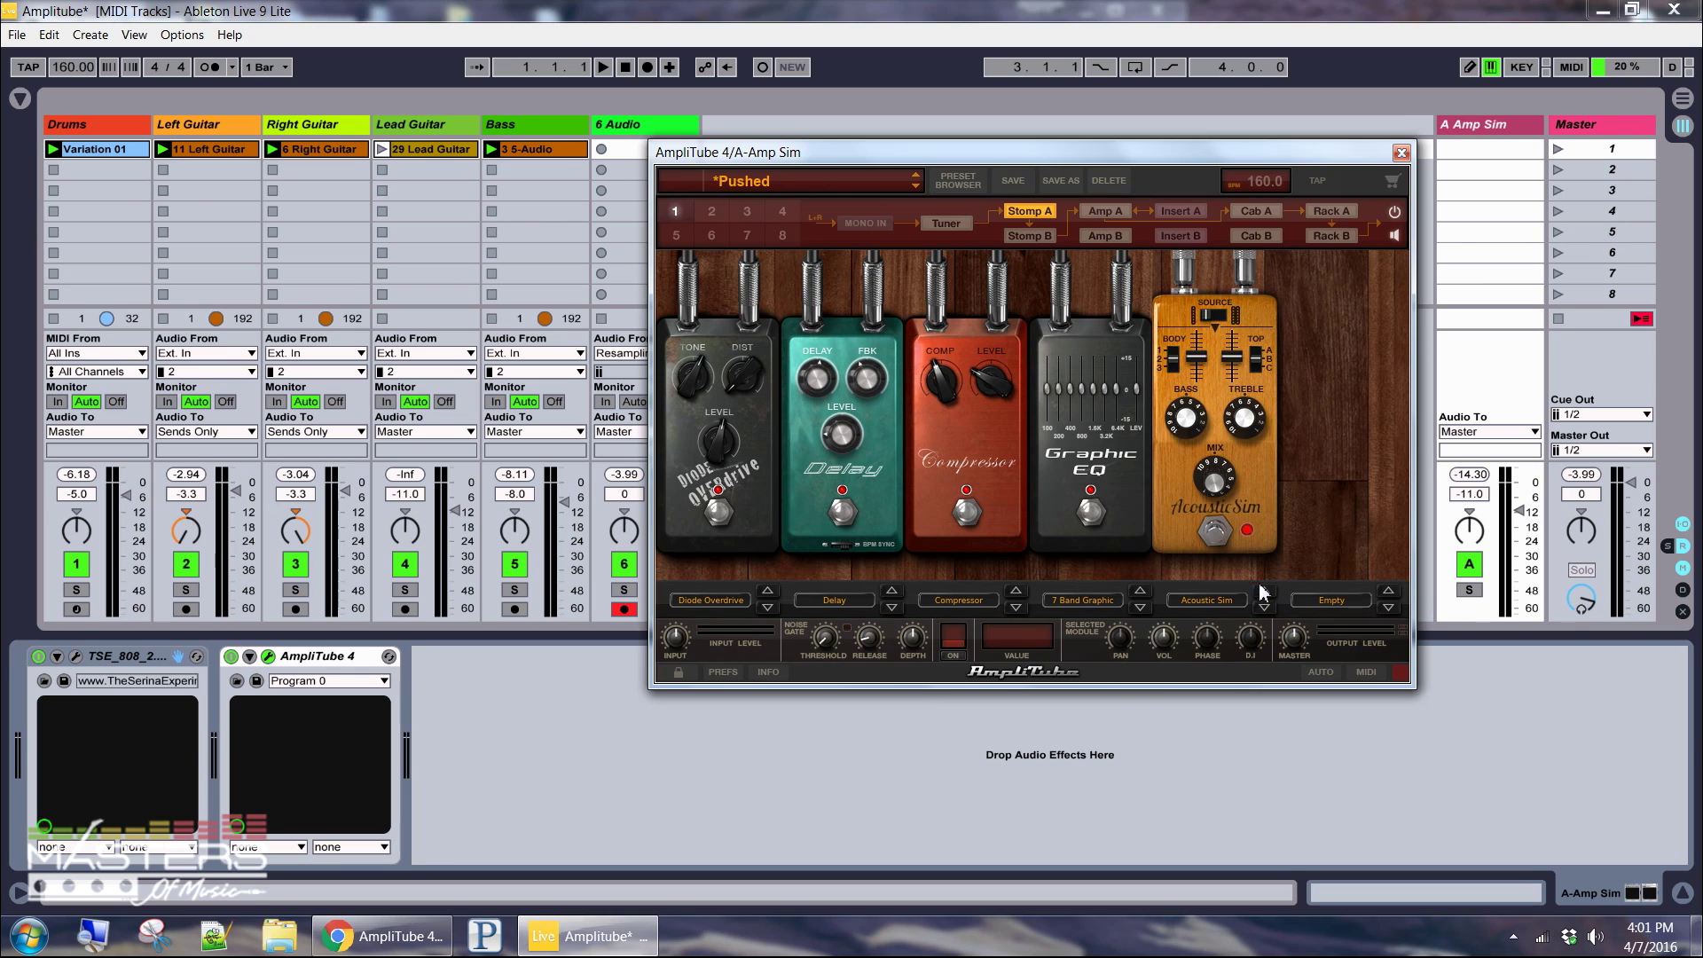
left_click(1265, 591)
left_click(1266, 593)
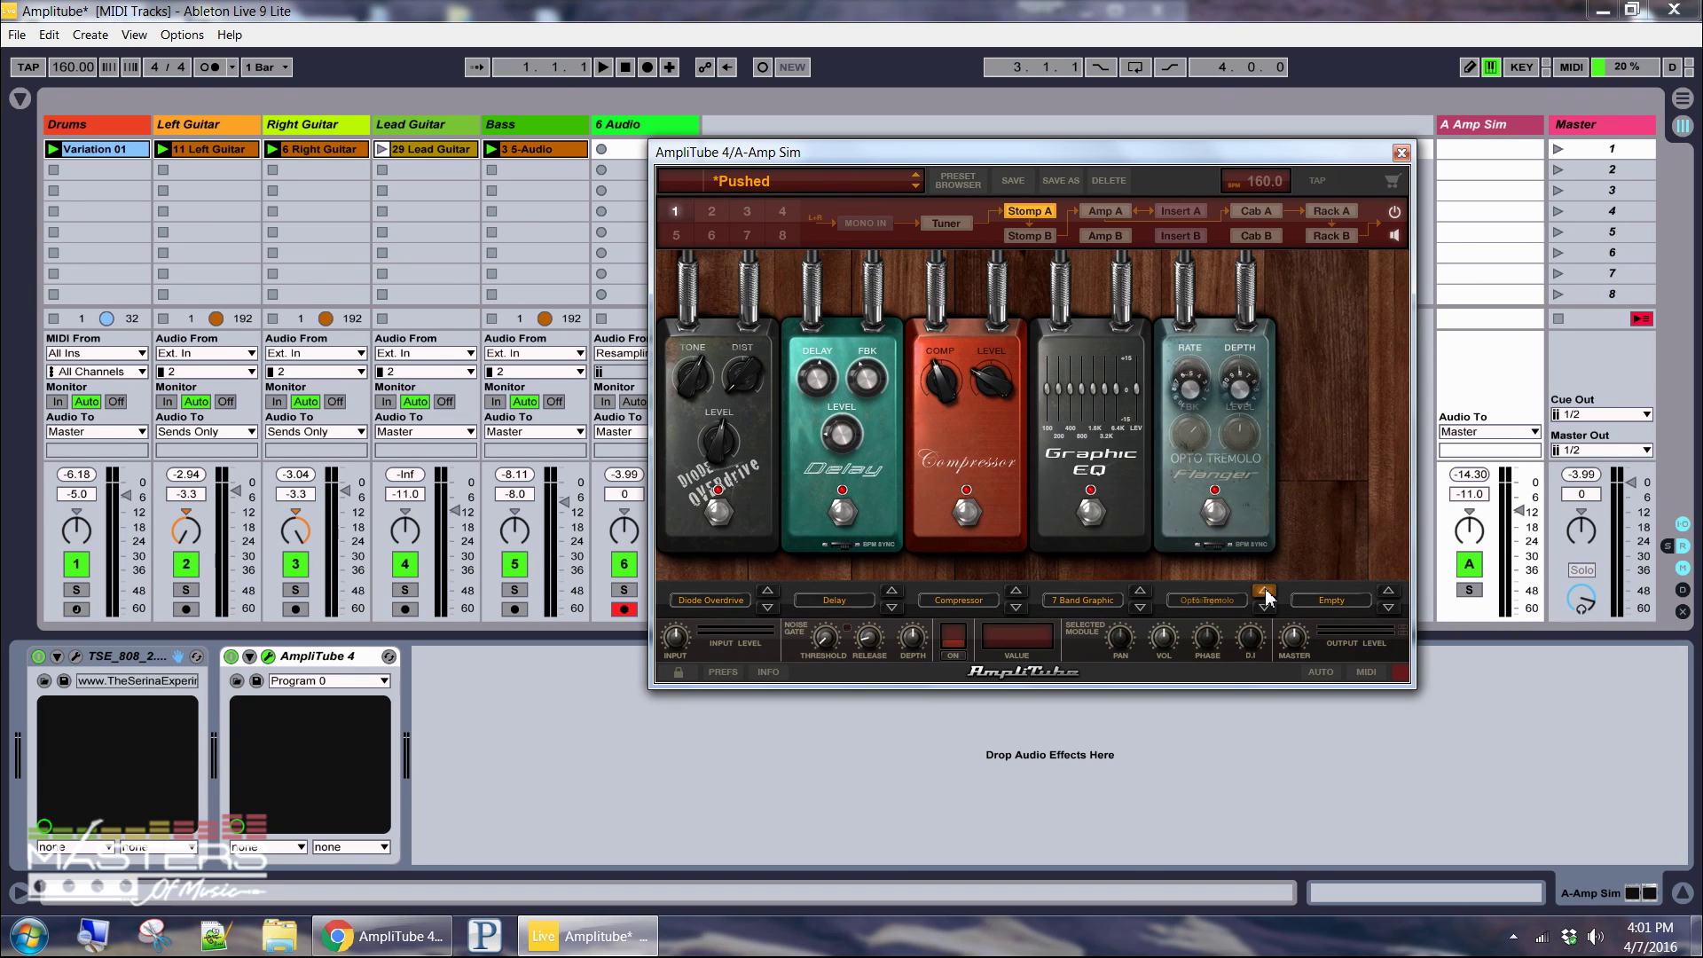
left_click(1264, 591)
left_click(1265, 591)
left_click(1265, 592)
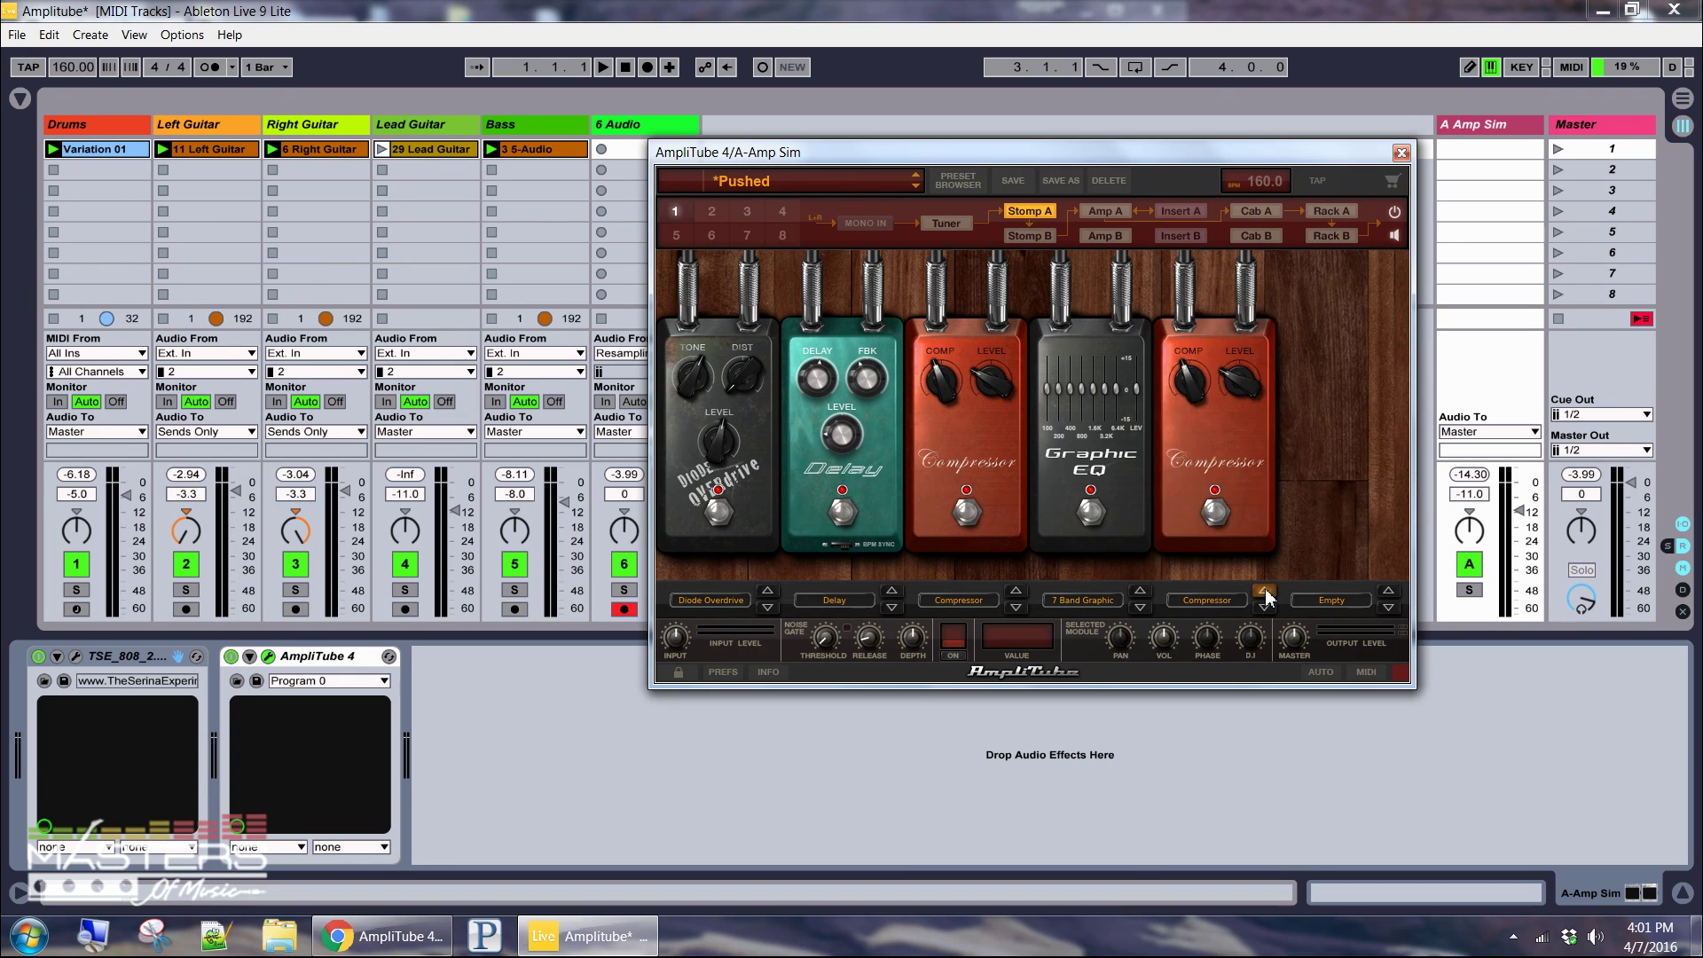
left_click(1265, 592)
left_click(1264, 591)
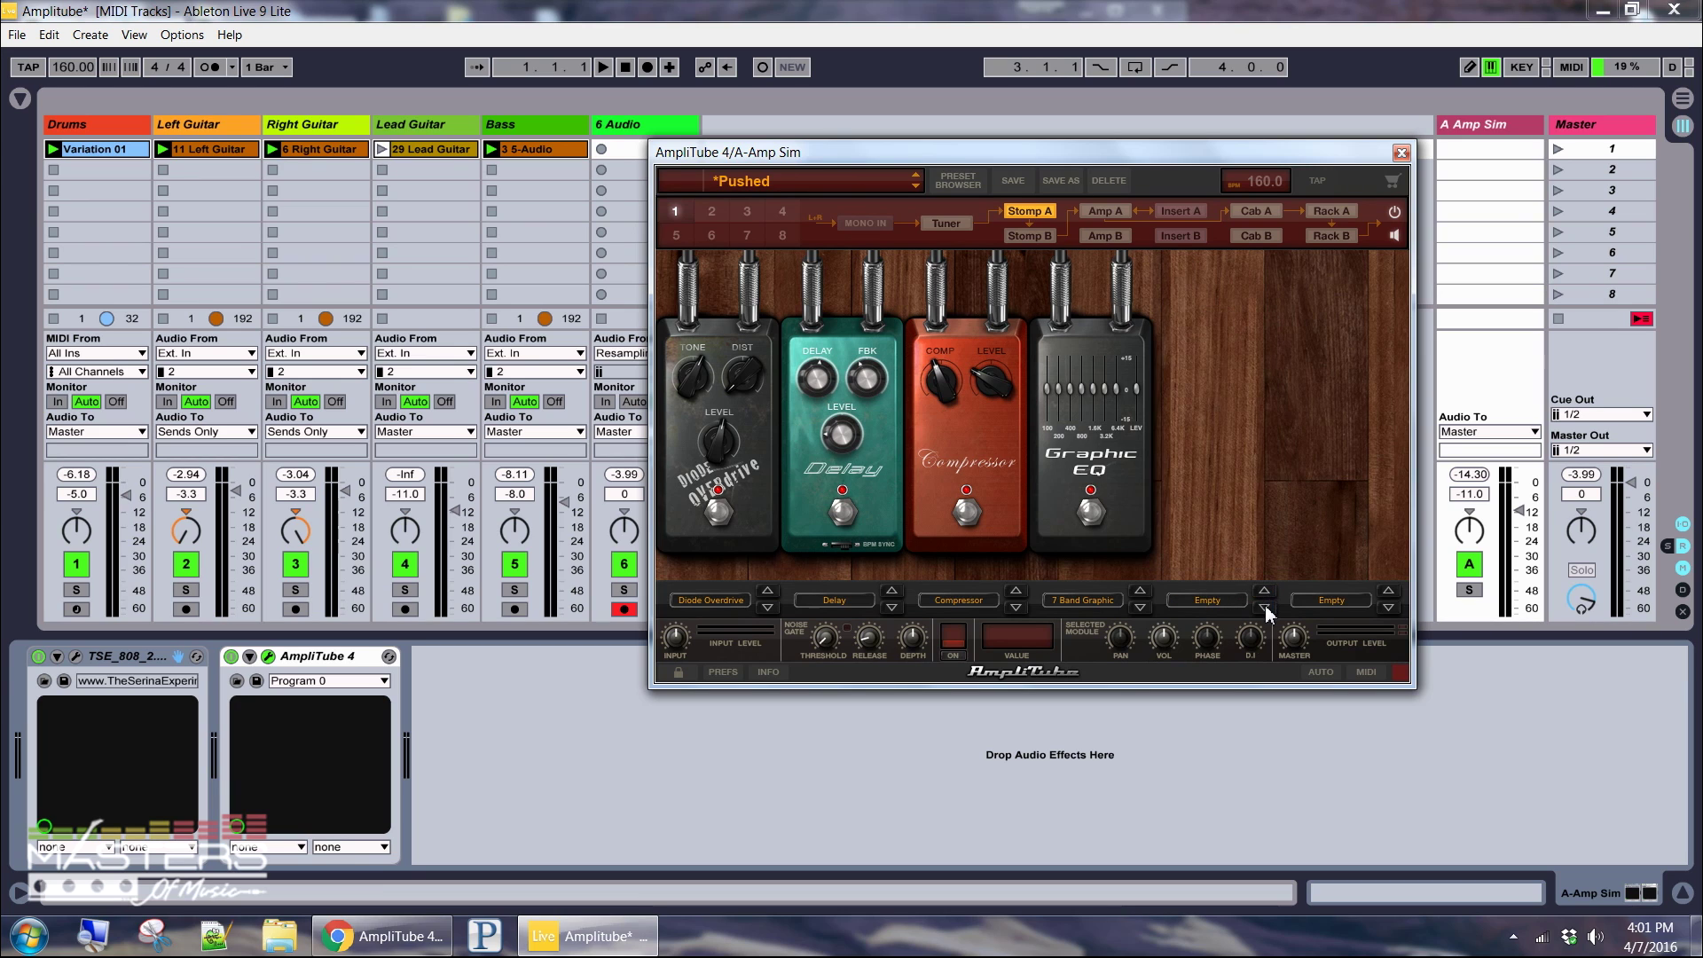
left_click(1264, 607)
left_click(1265, 607)
left_click(1264, 607)
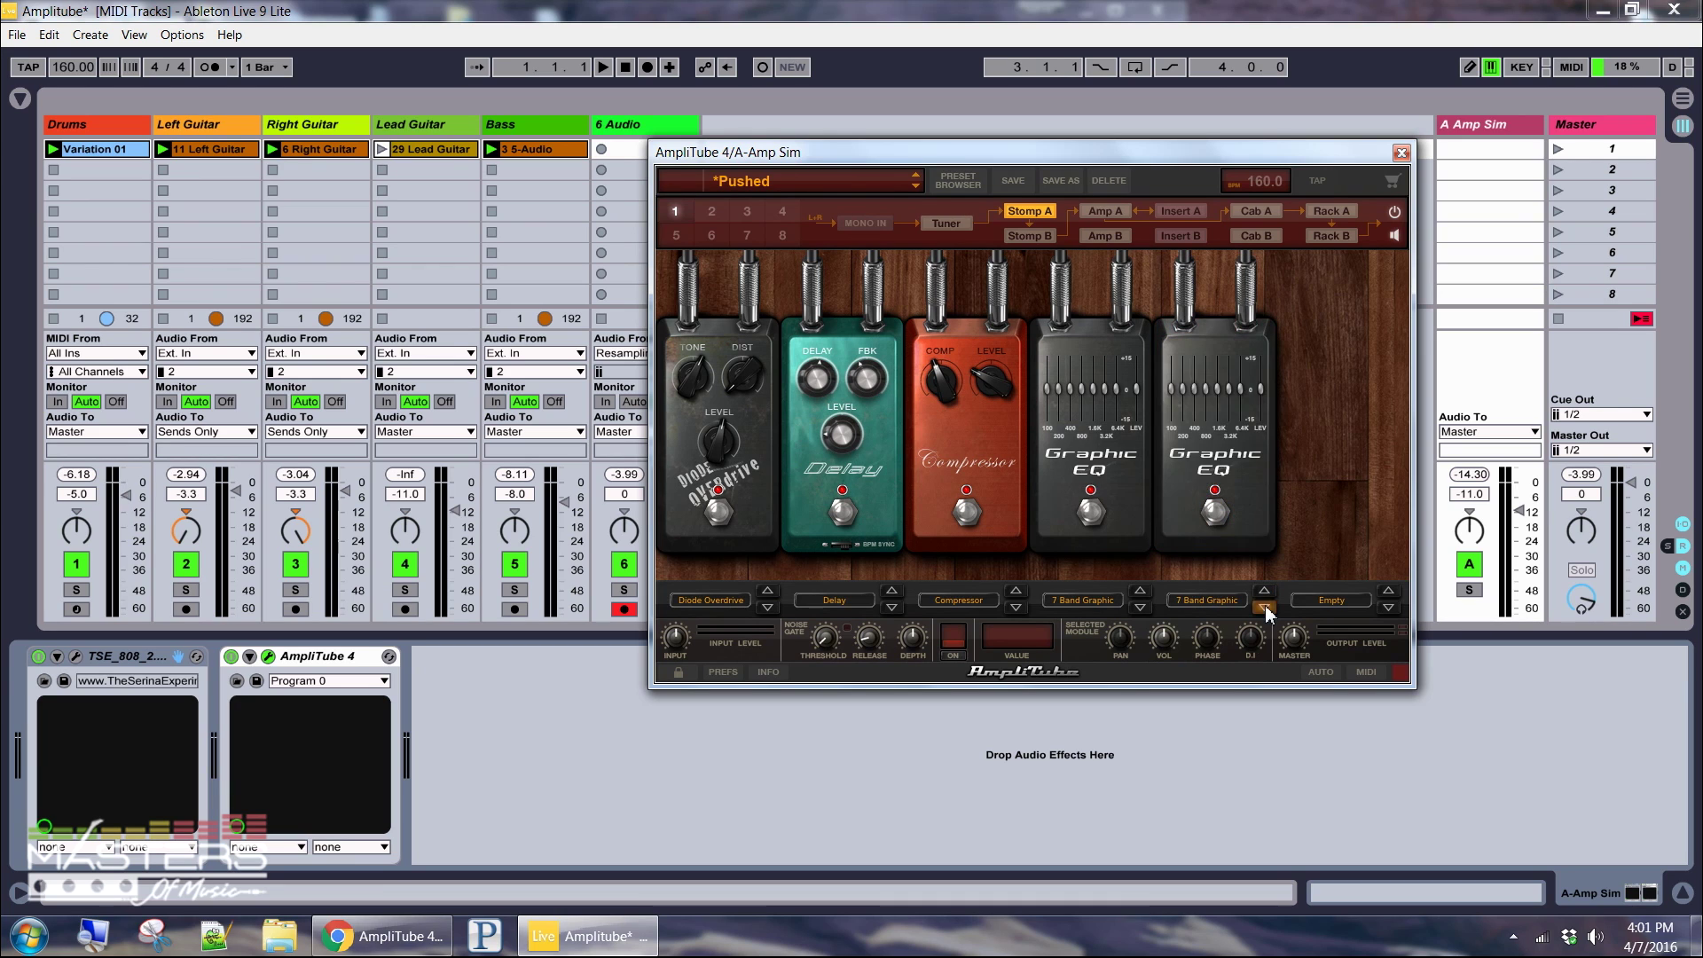
left_click(1265, 607)
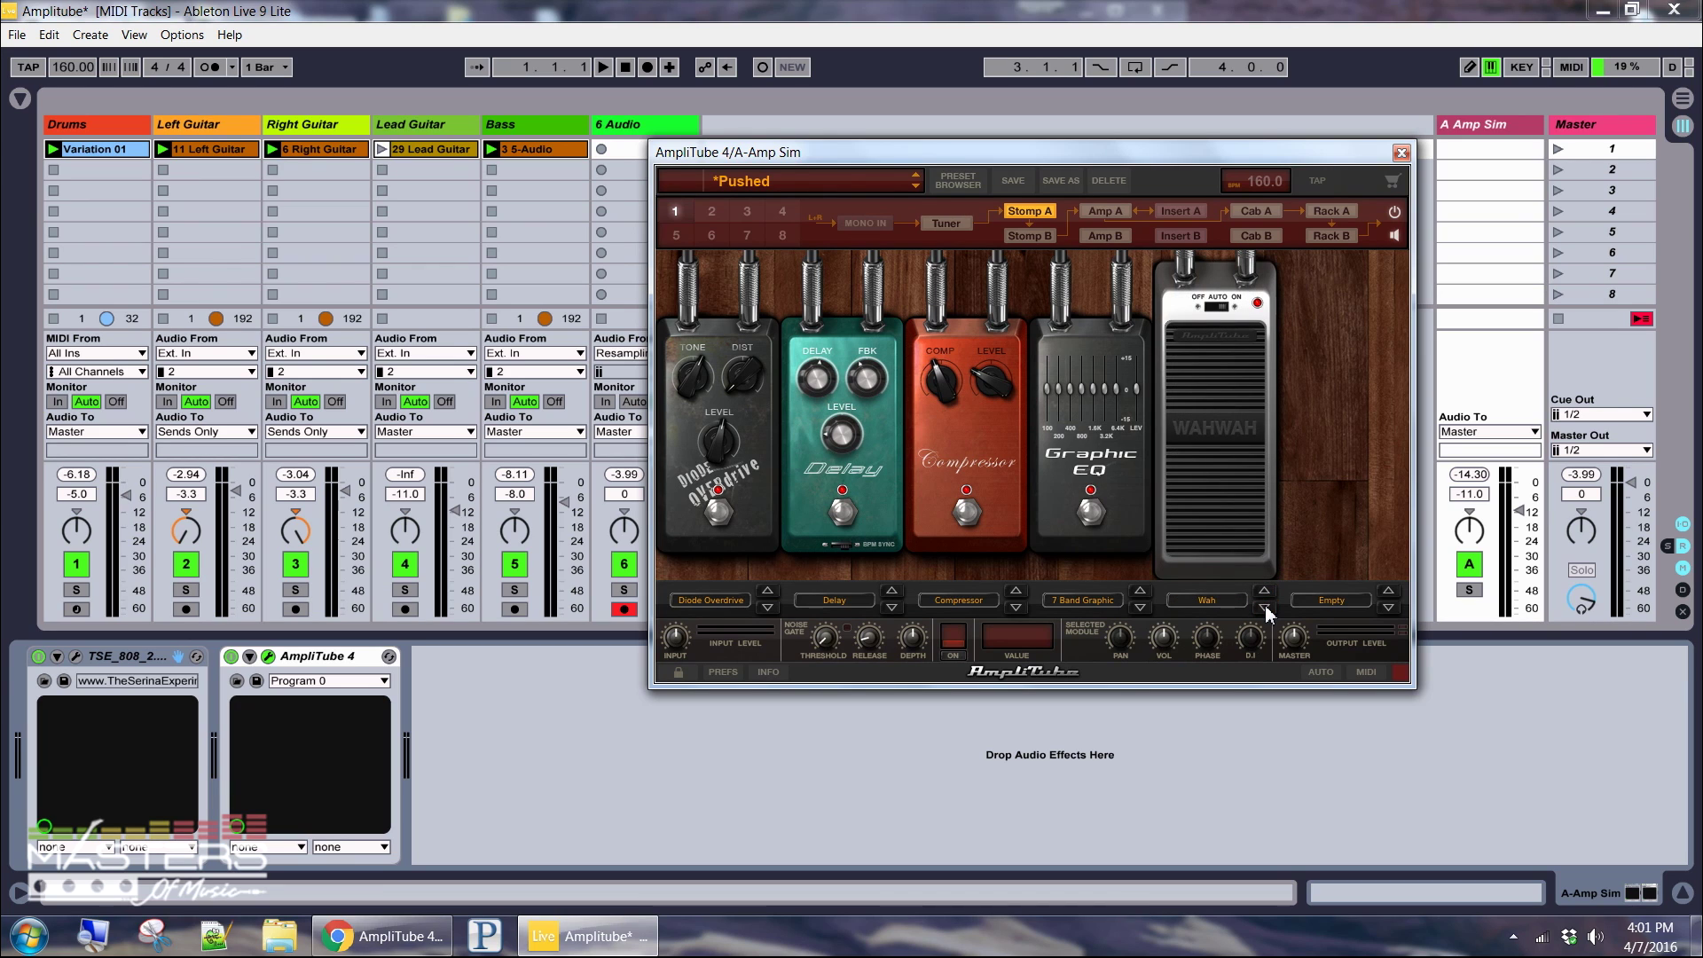
Set the sixth stomp slot to Chorus, then switch to the Masters of Music article.
left_click(1389, 607)
left_click(1390, 609)
left_click(1390, 609)
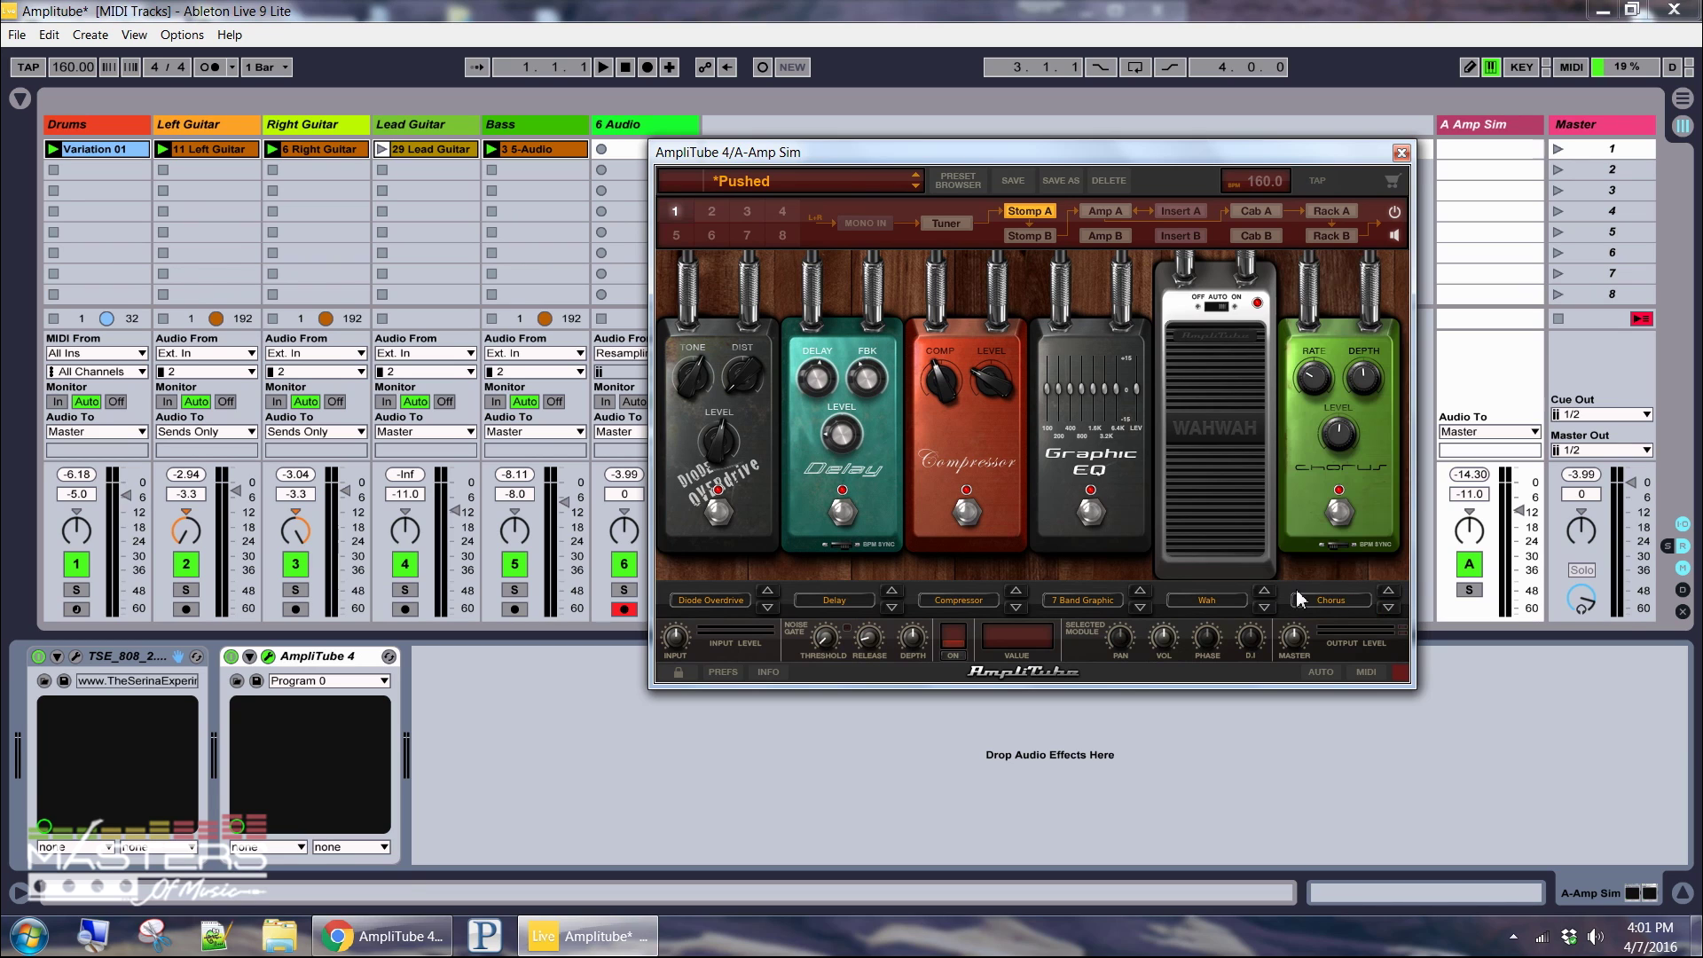
left_click(1163, 602)
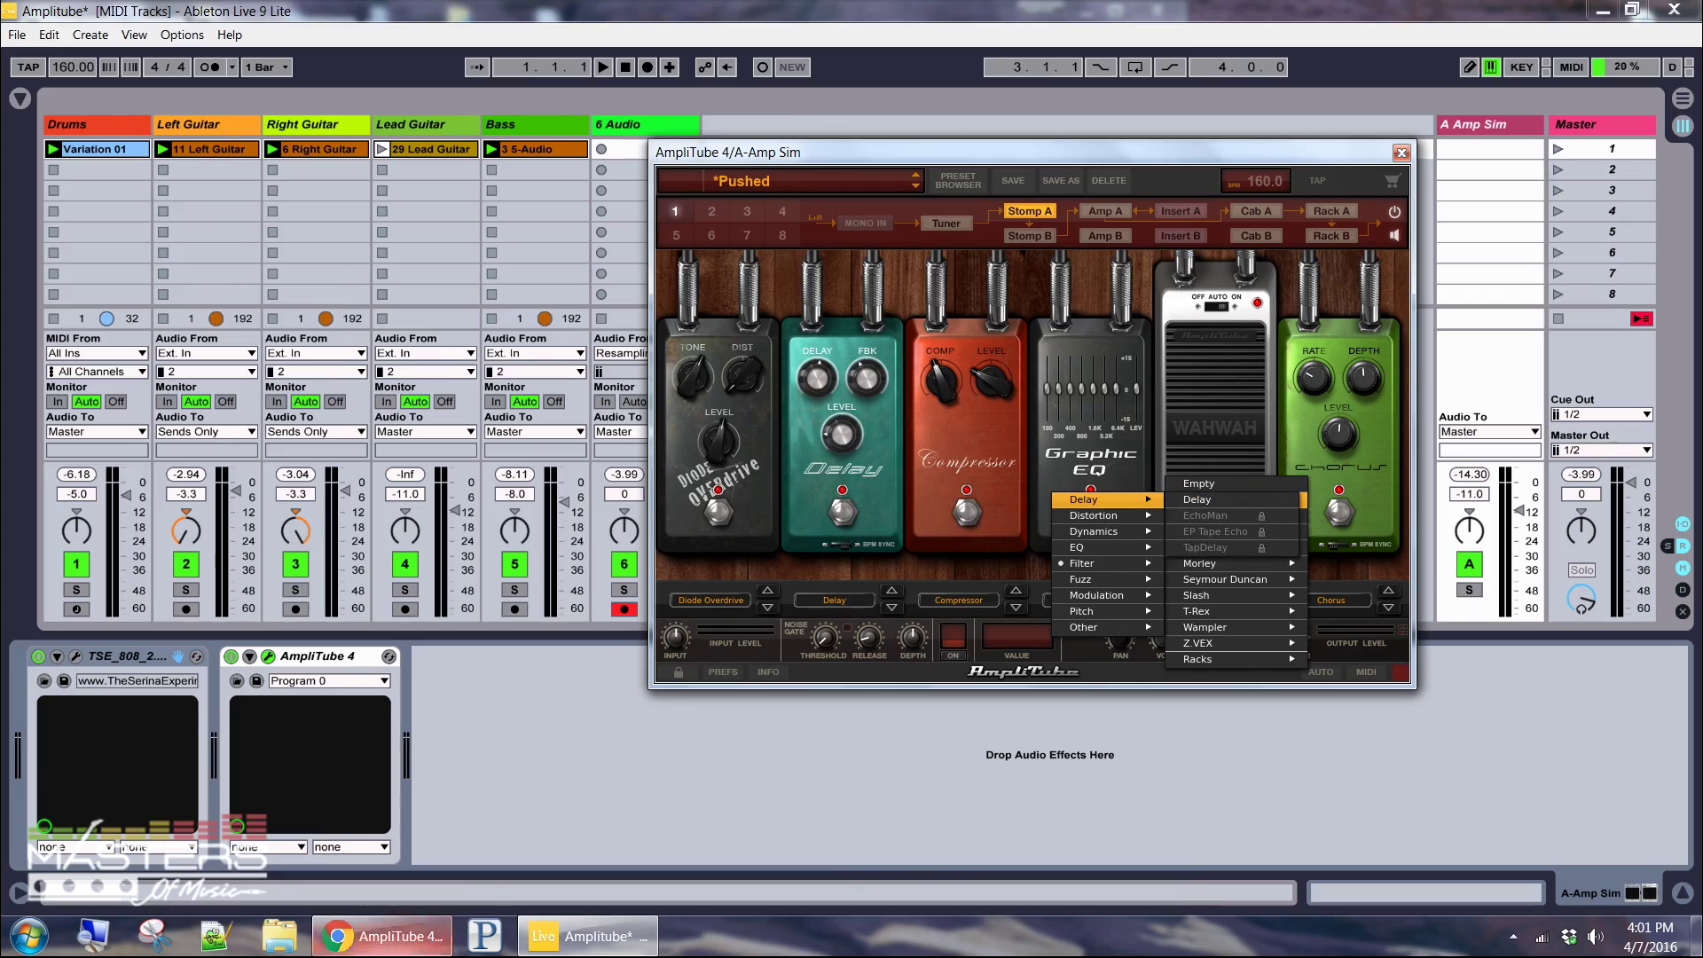
left_click(390, 935)
scroll(355, 674, "up", 15)
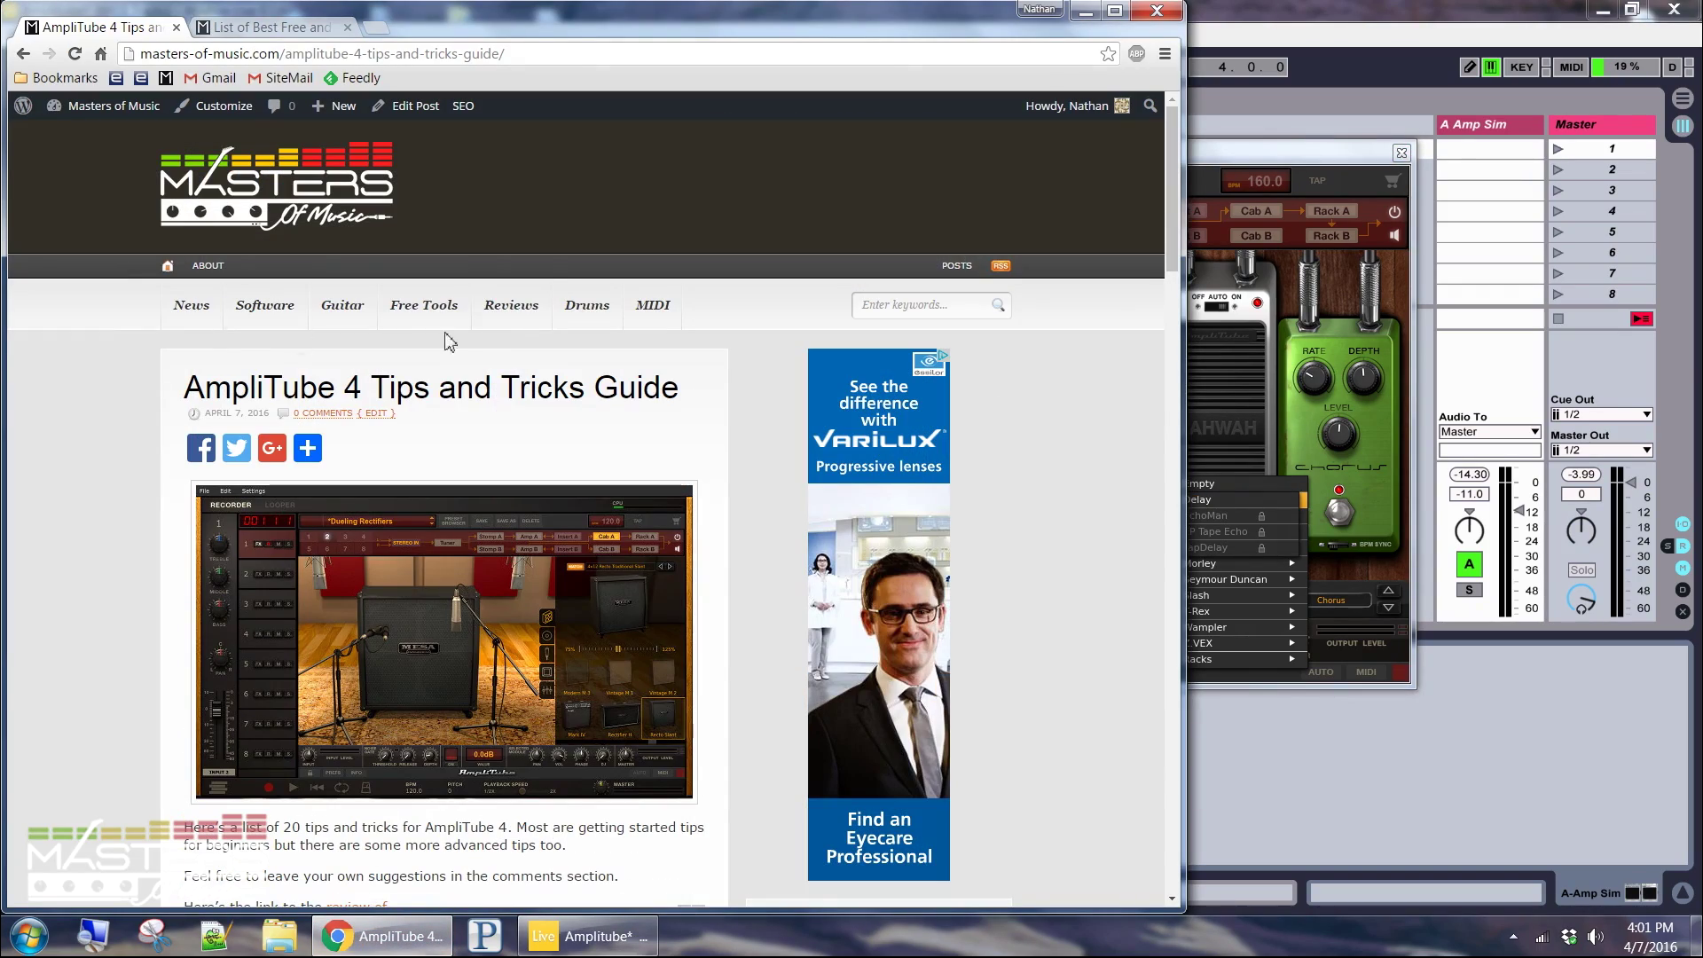
left_click(428, 311)
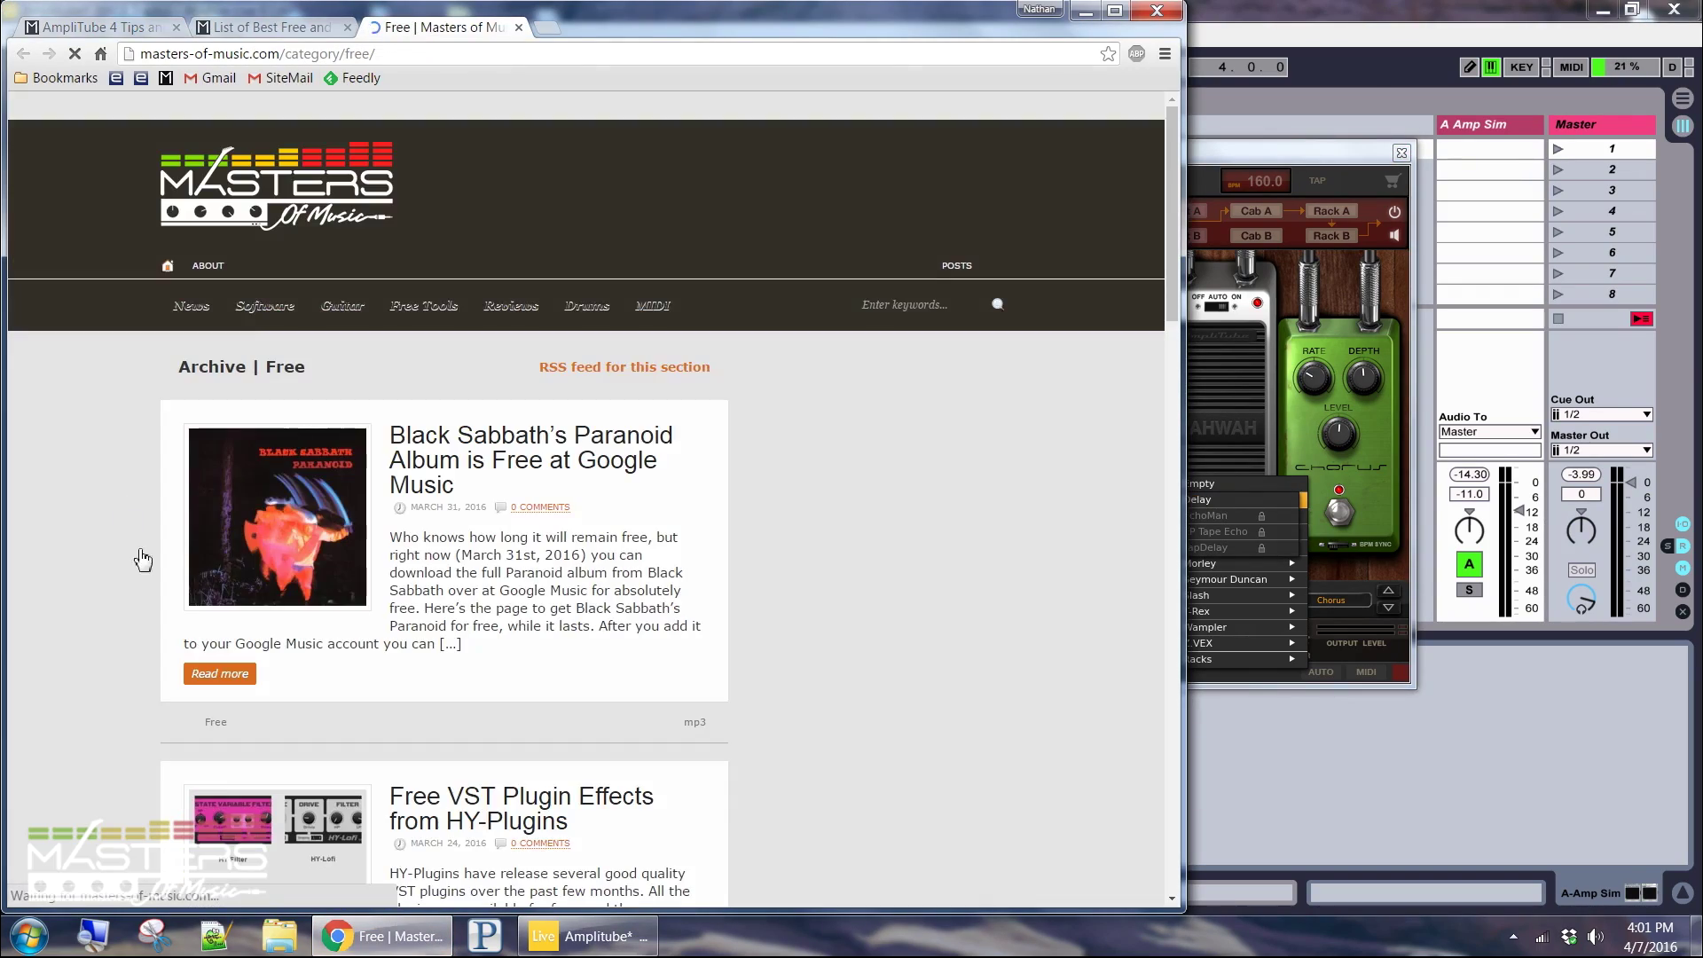
scroll(191, 541, "down", 6)
scroll(230, 497, "up", 2)
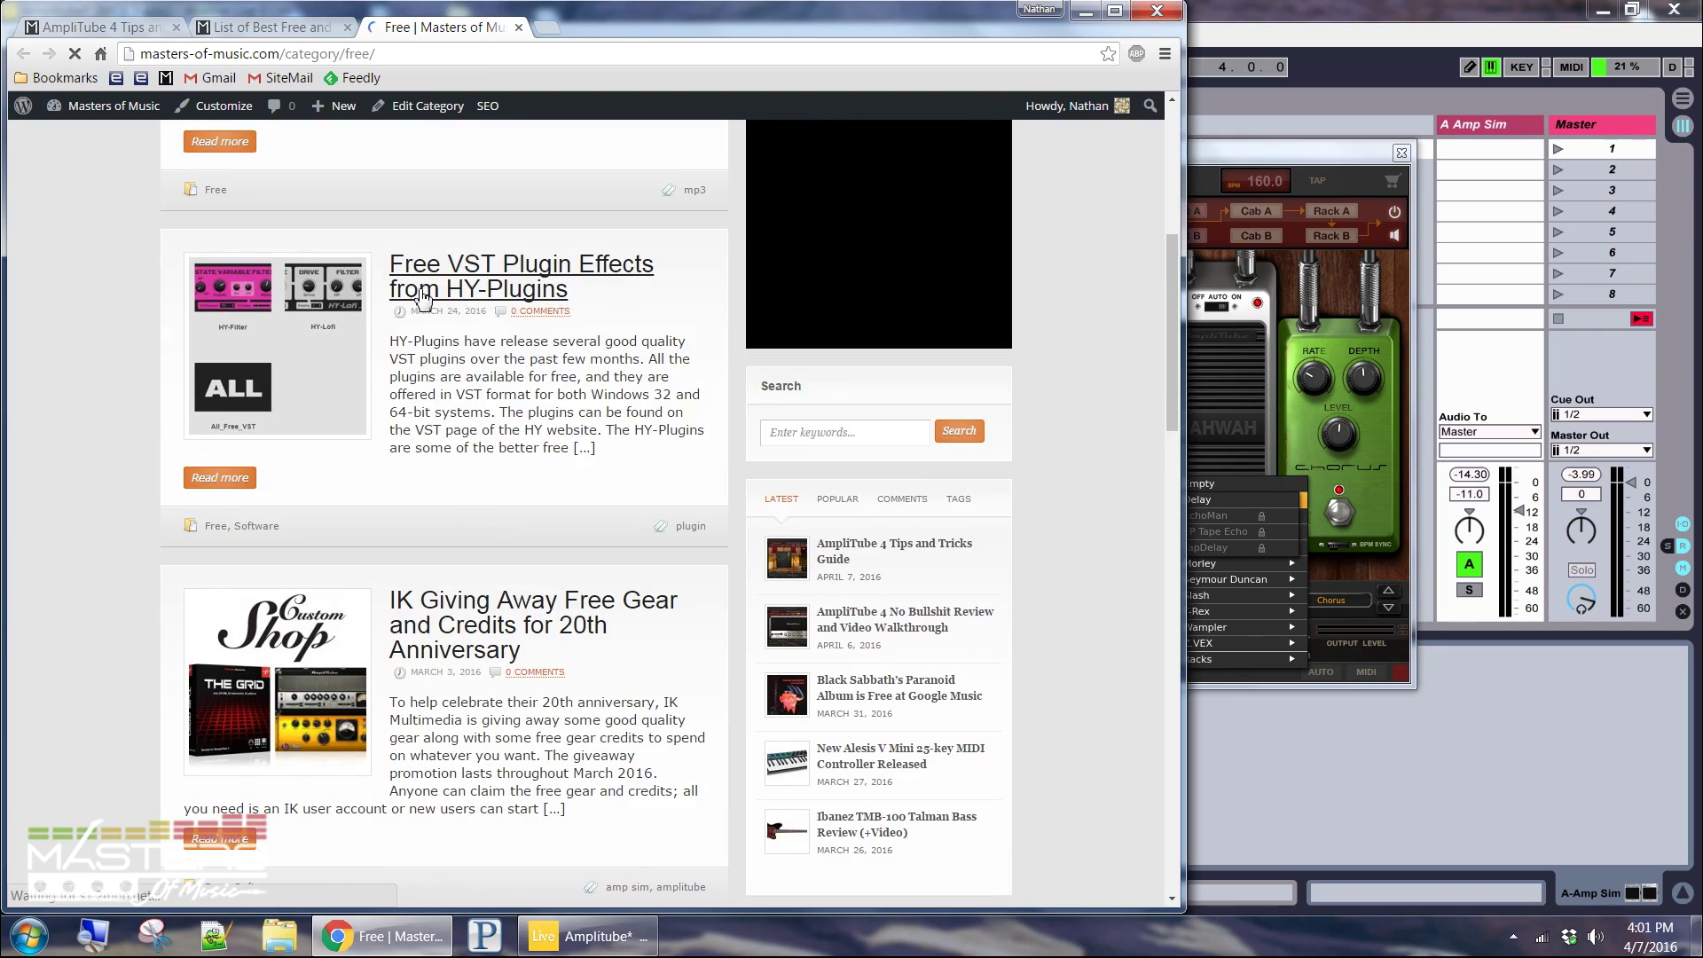
scroll(120, 479, "down", 9)
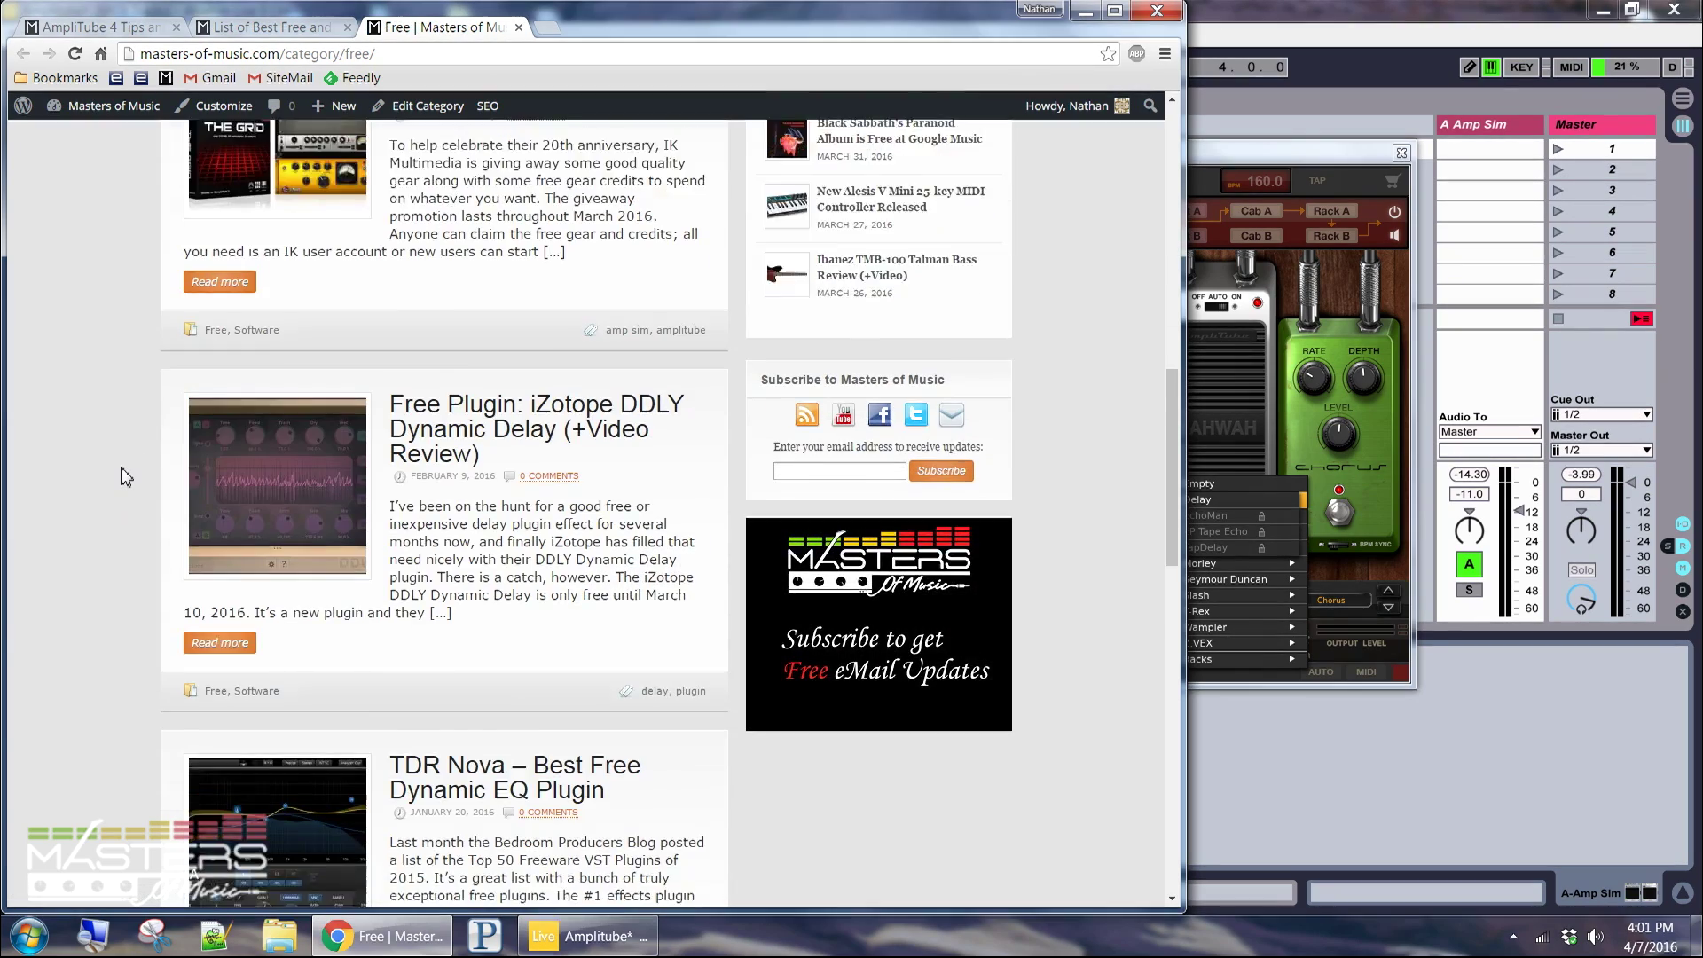
scroll(124, 477, "down", 9)
scroll(594, 488, "up", 4)
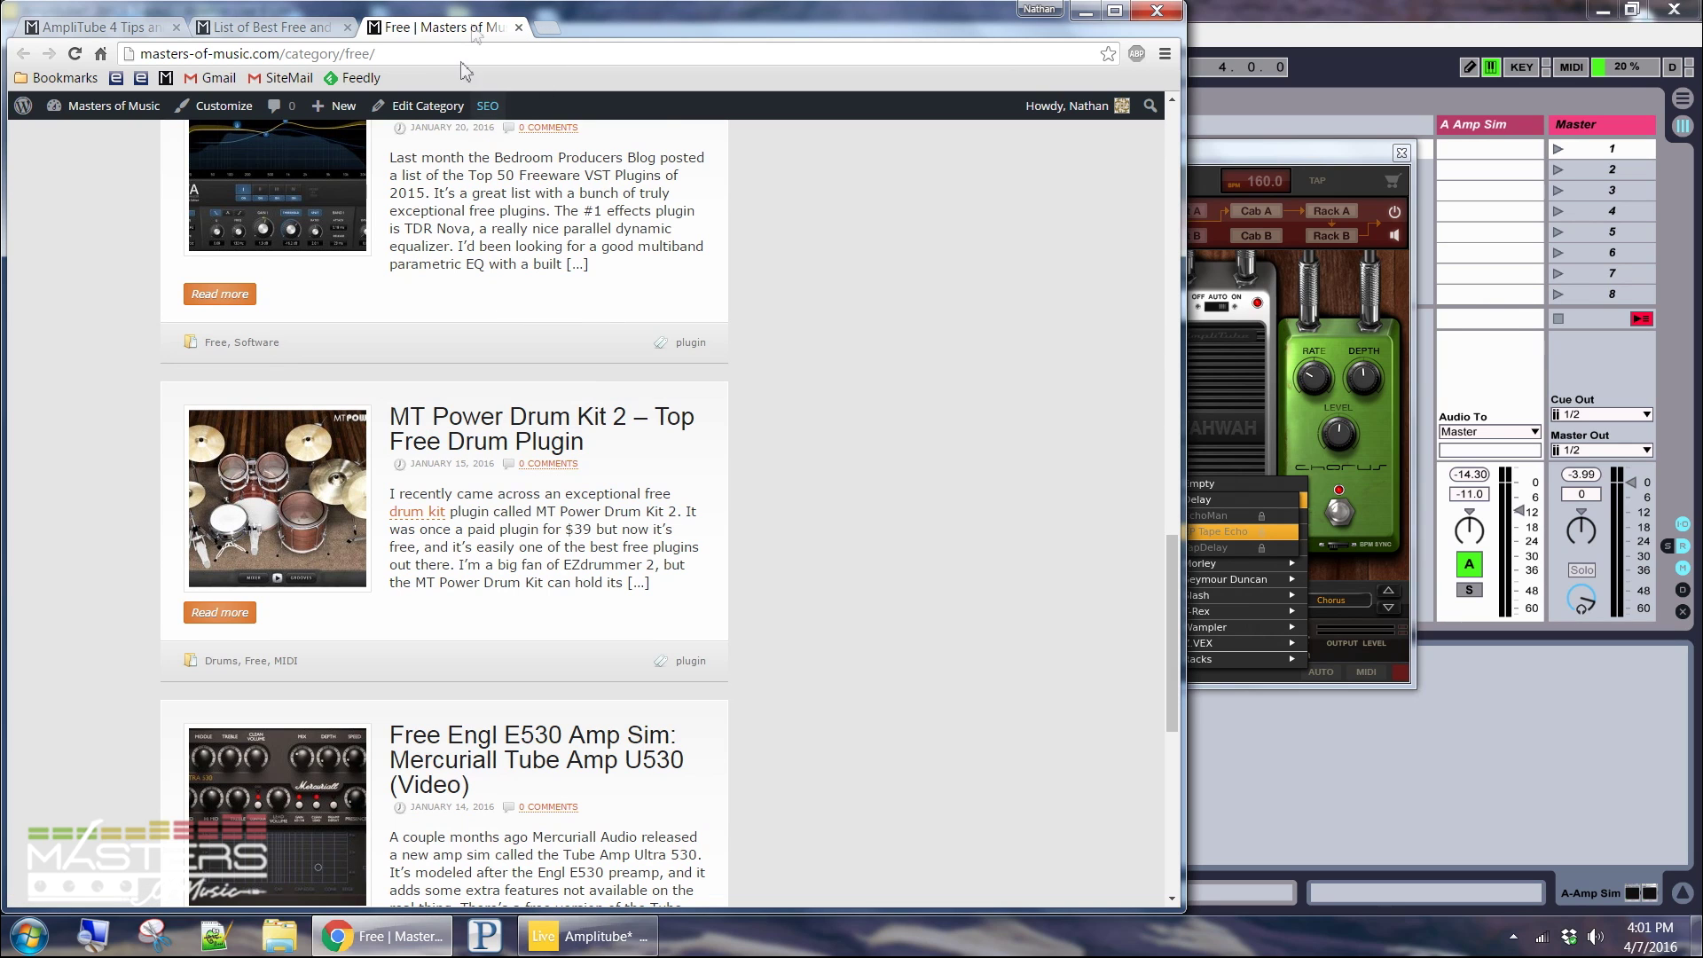
left_click(517, 33)
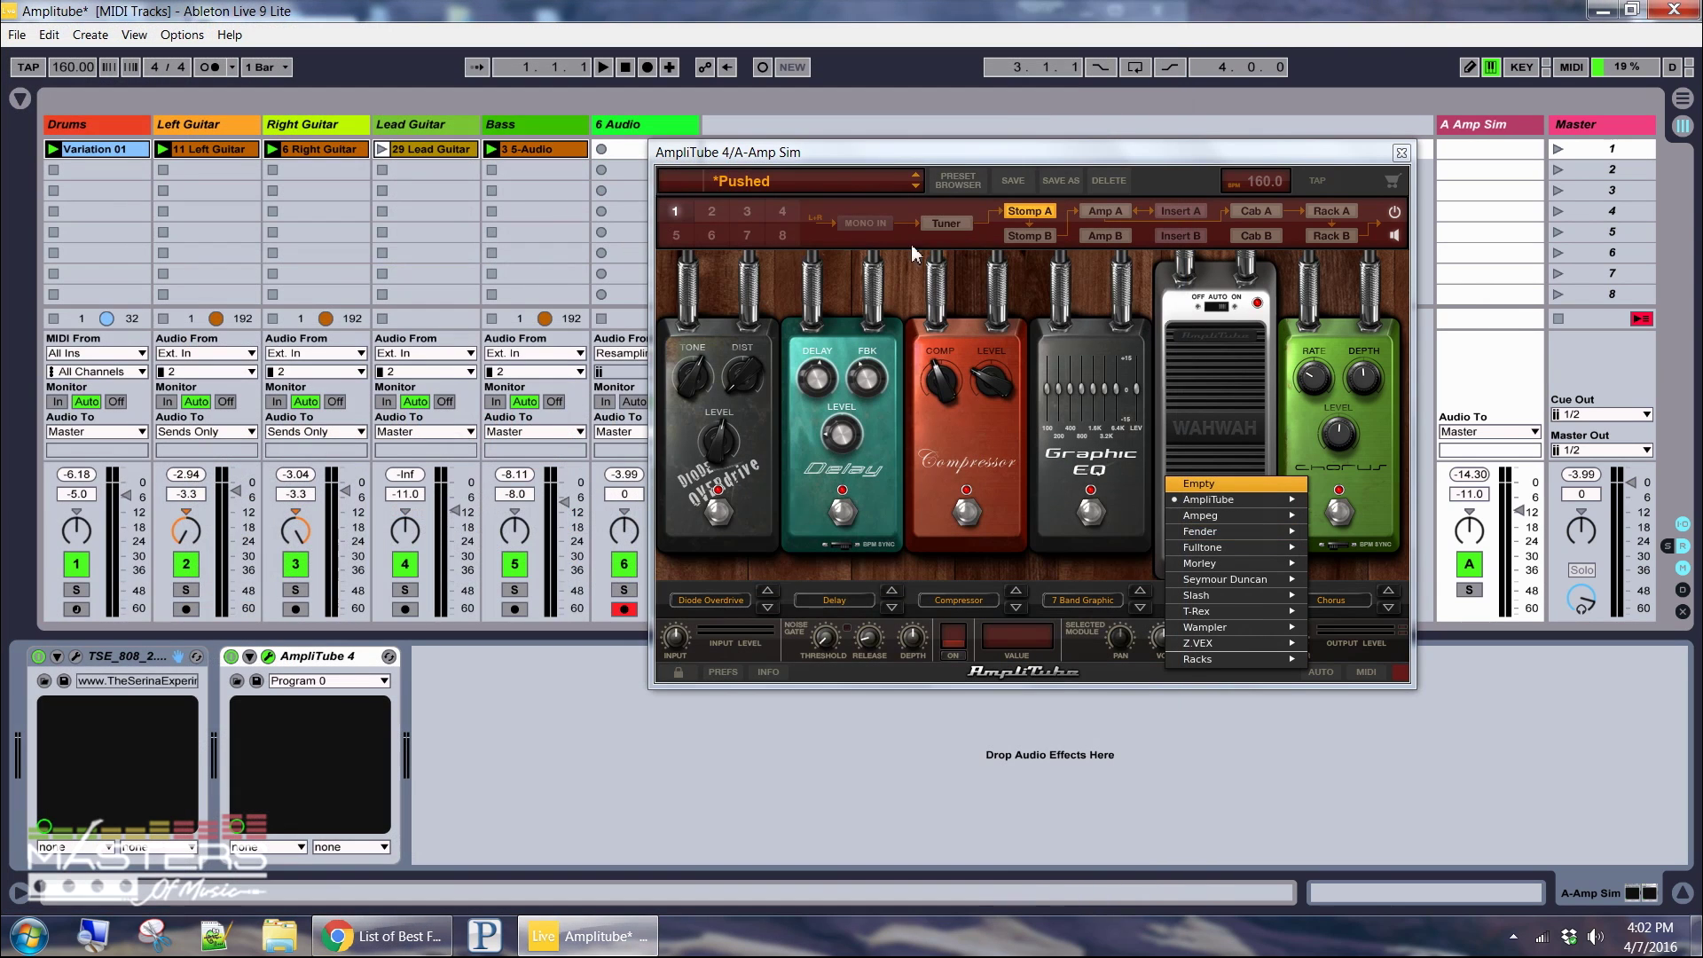
Launch AmpliTube Custom Shop, view its AmpliTube Collections page, then minimize it.
left_click(1393, 191)
left_click(1392, 191)
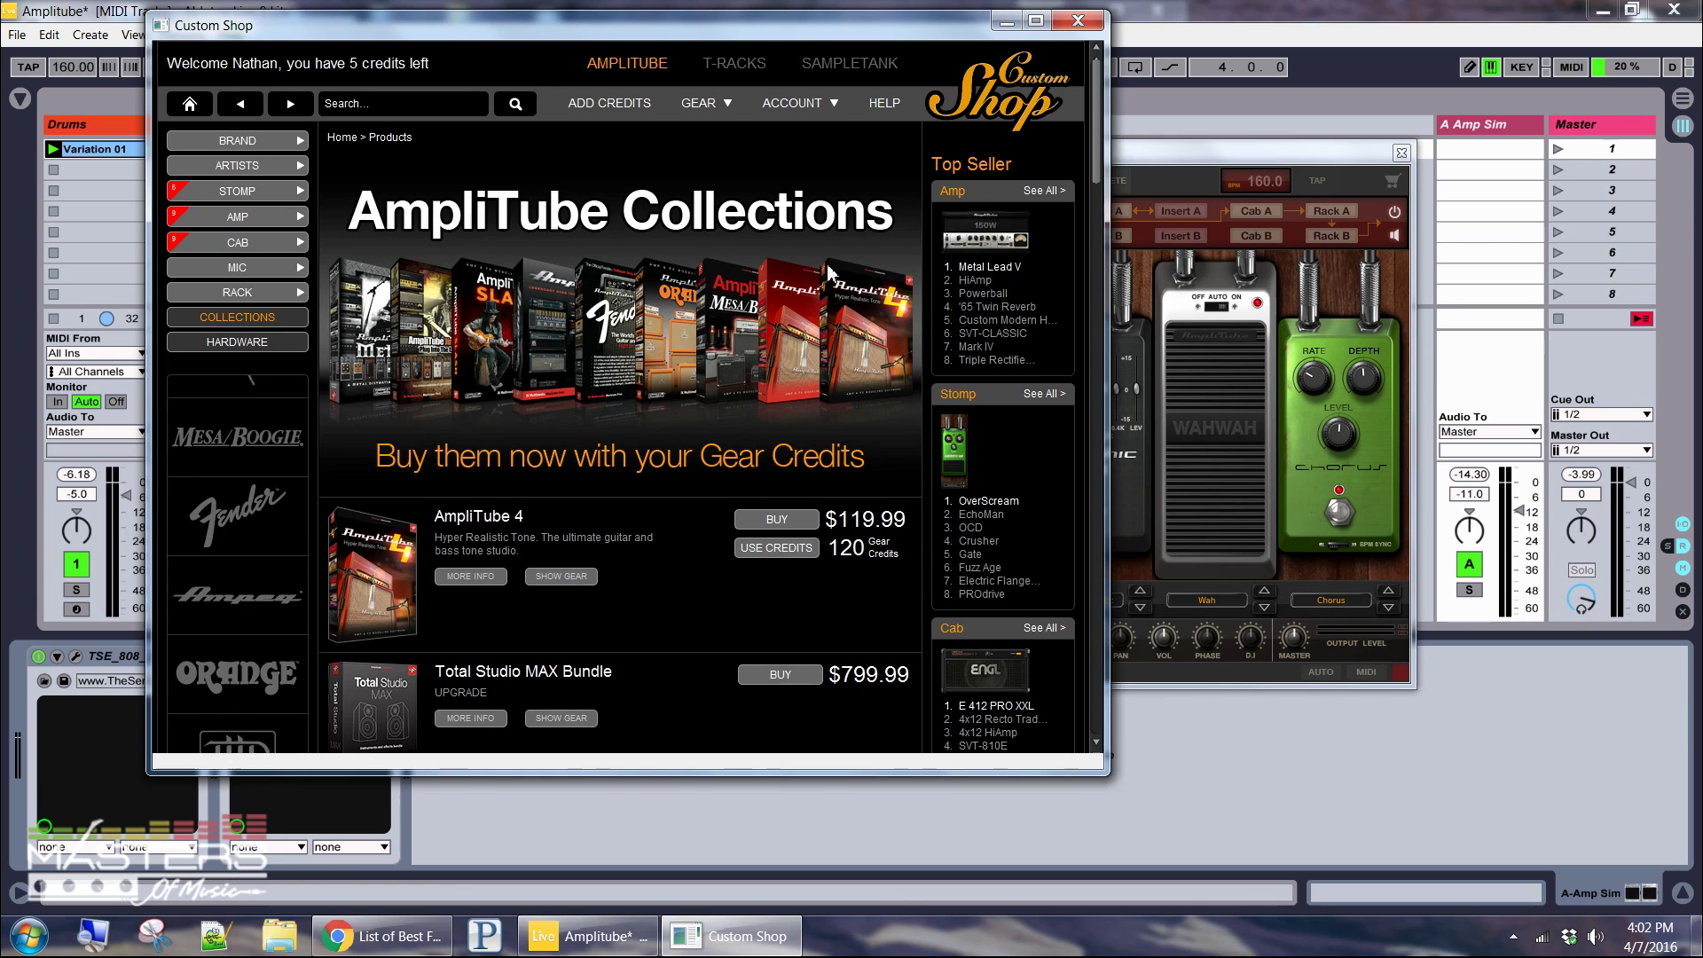
left_click(922, 124)
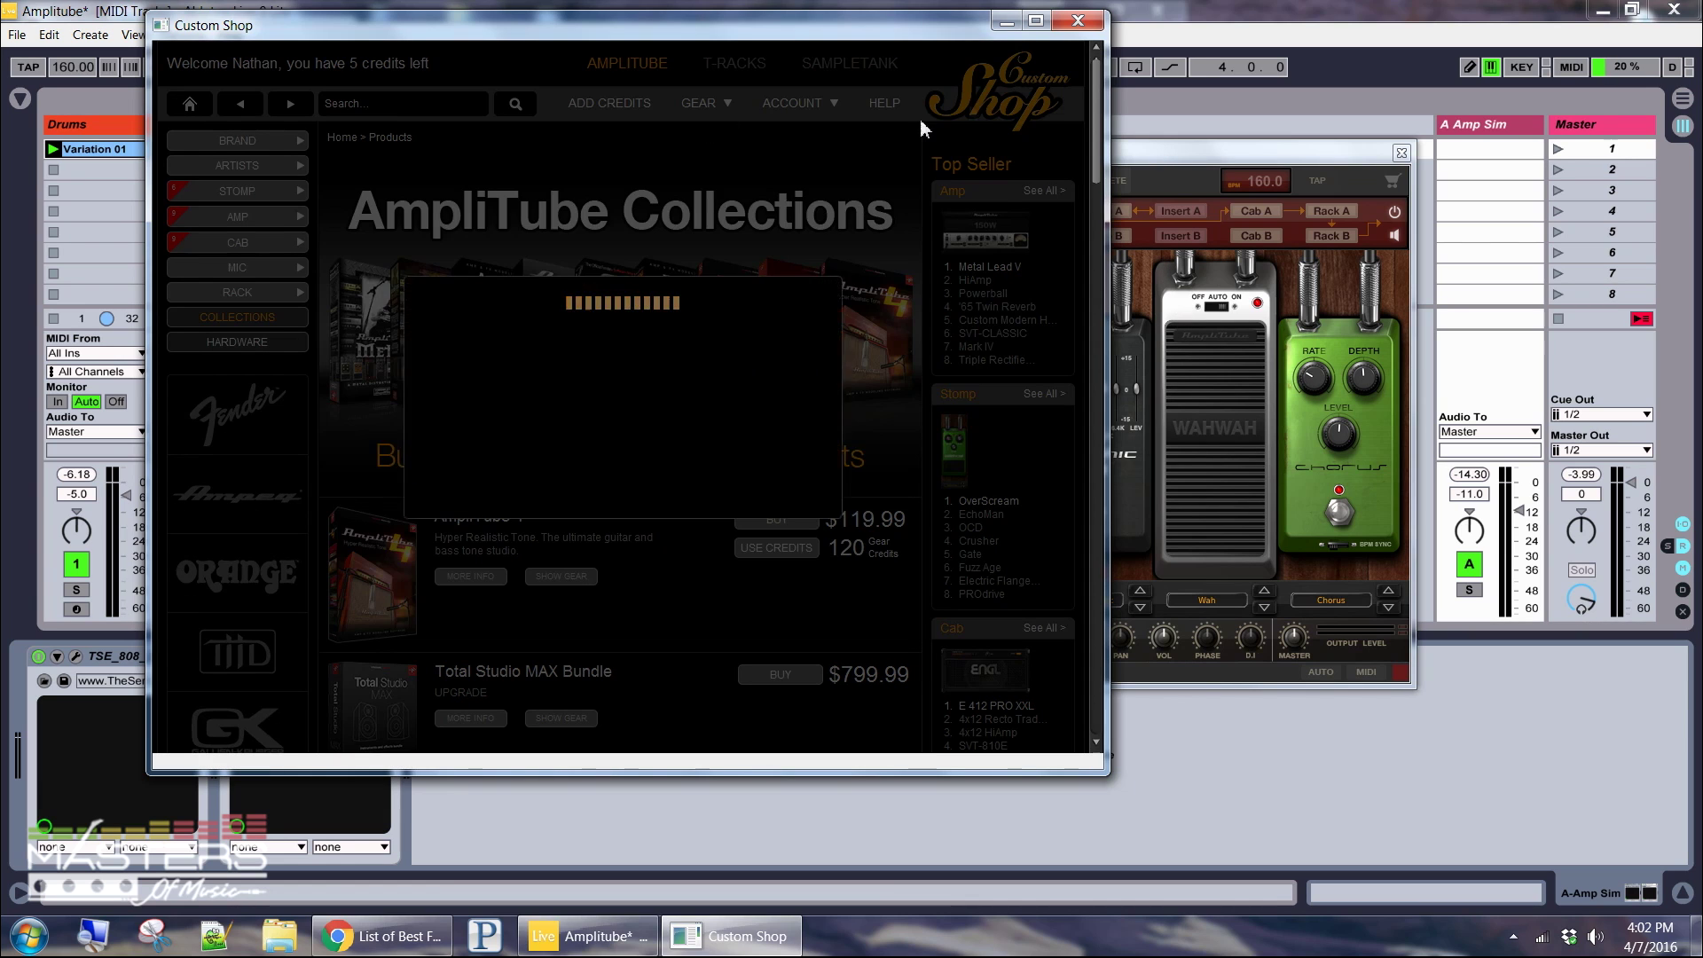
left_click(1005, 19)
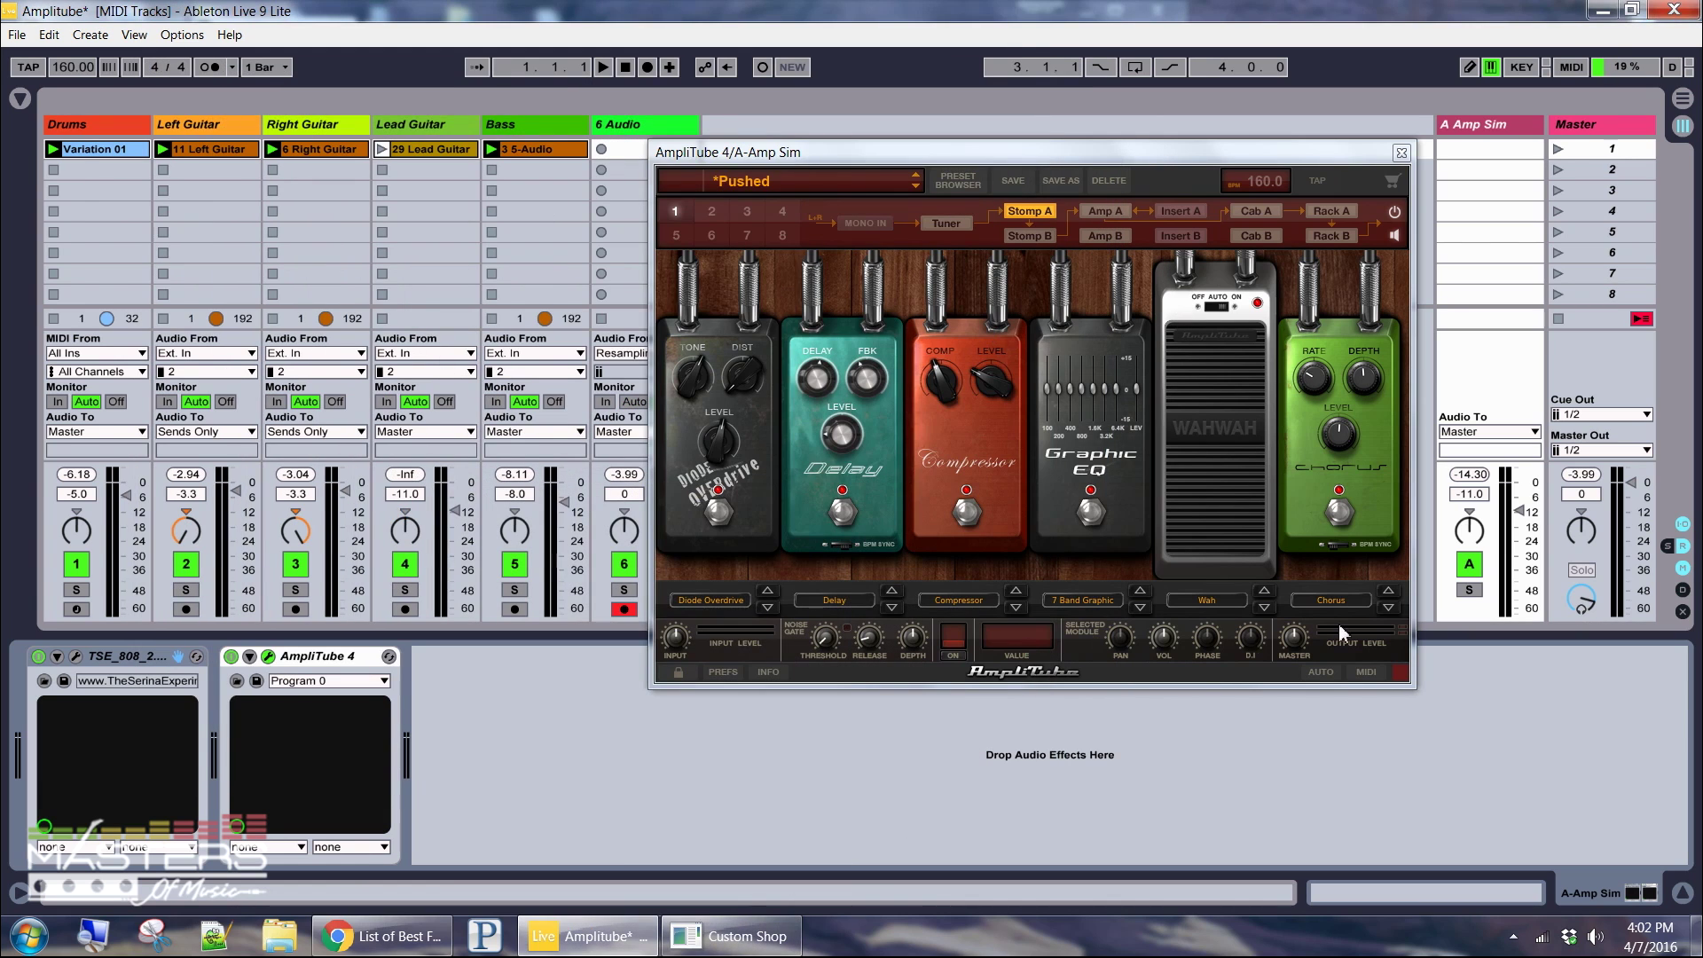
Step the sixth stomp slot from Chorus-1 to OverScream, then open and close the TSE_808 plugin window.
left_click(1389, 609)
left_click(1389, 610)
left_click(1389, 592)
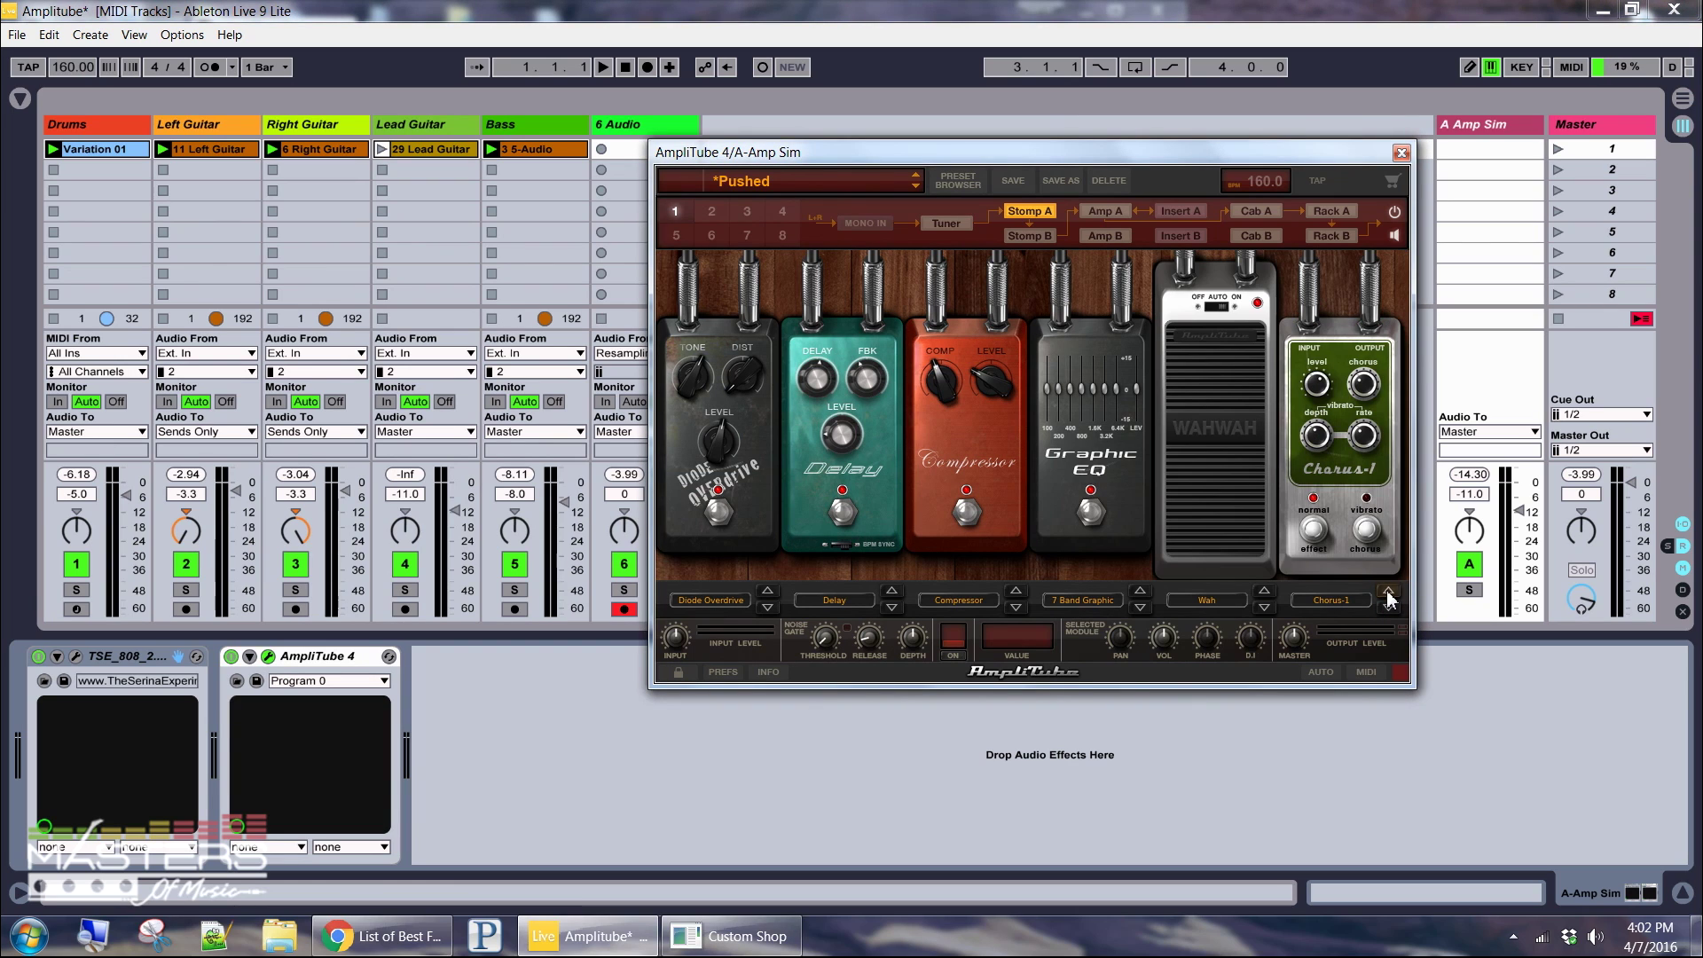
left_click(1389, 593)
left_click(1389, 592)
left_click(1389, 592)
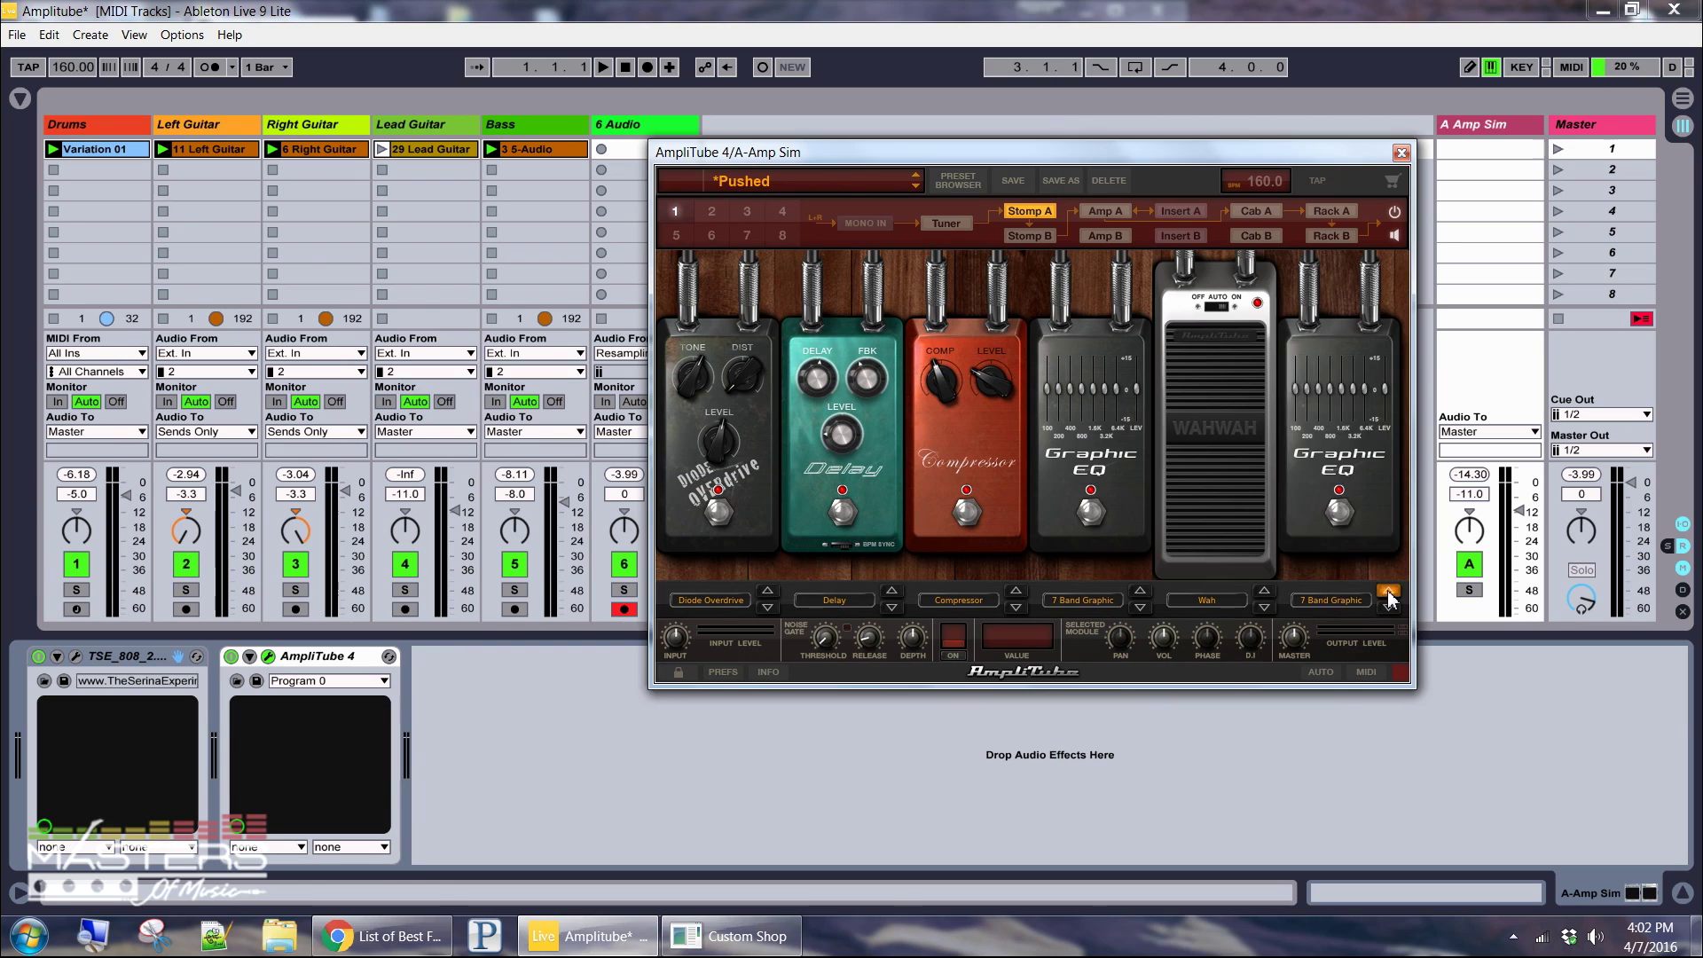
left_click(1389, 592)
left_click(1389, 593)
left_click(1389, 608)
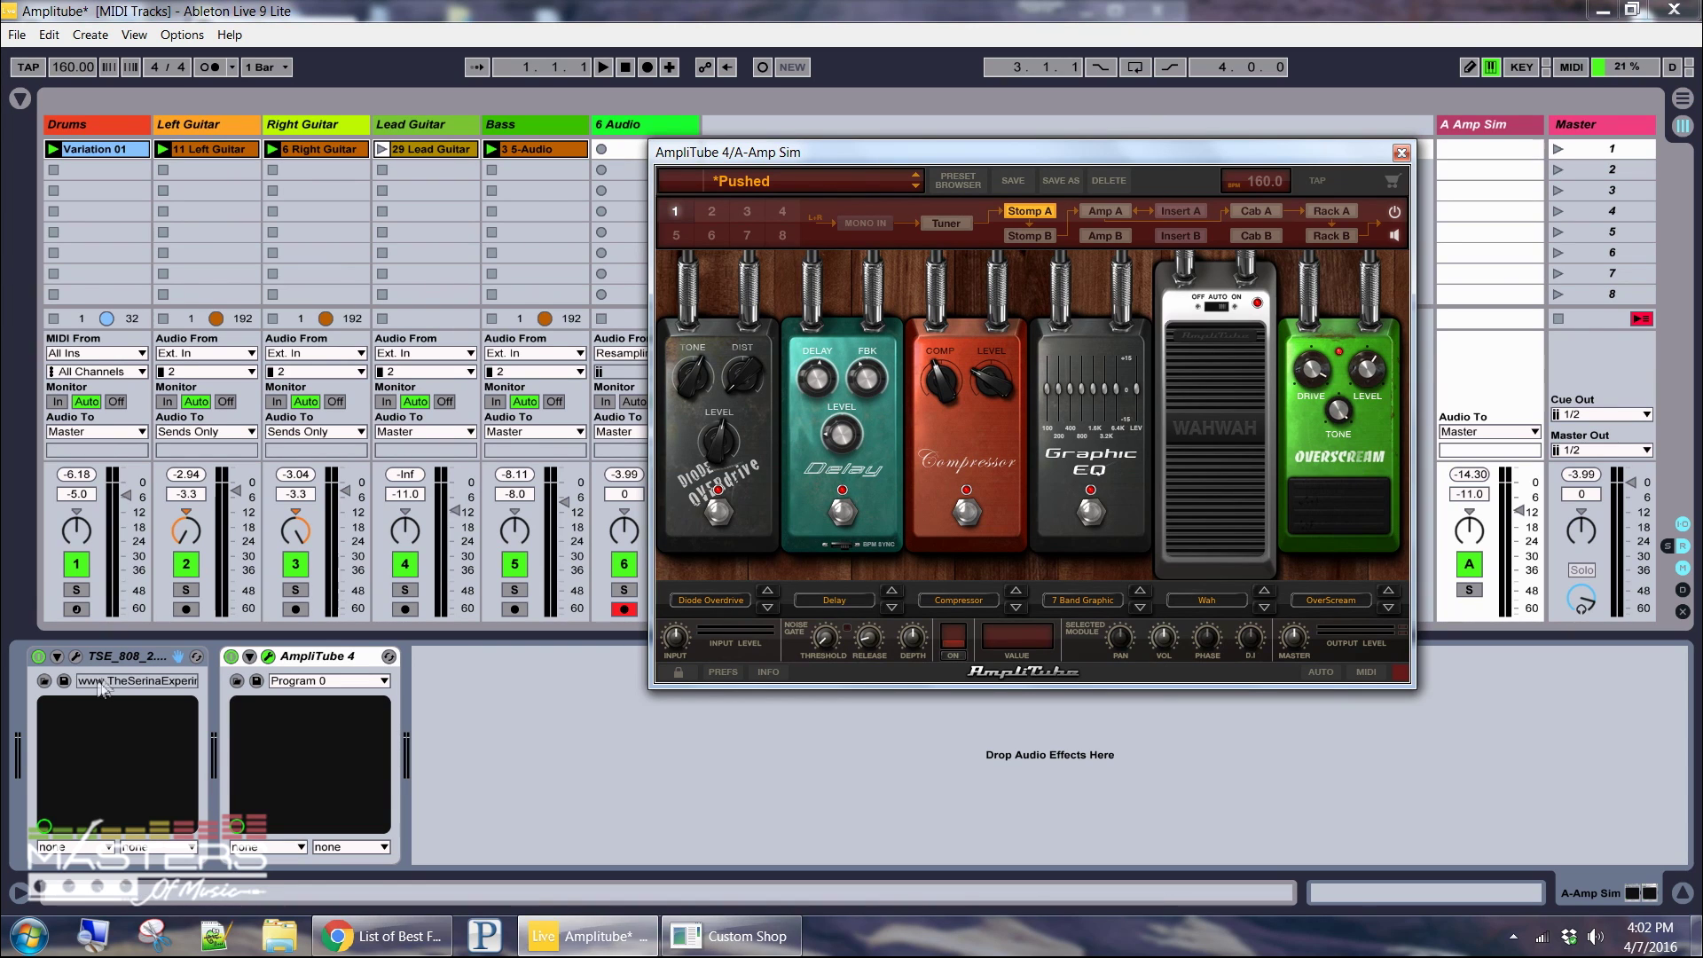
left_click(75, 665)
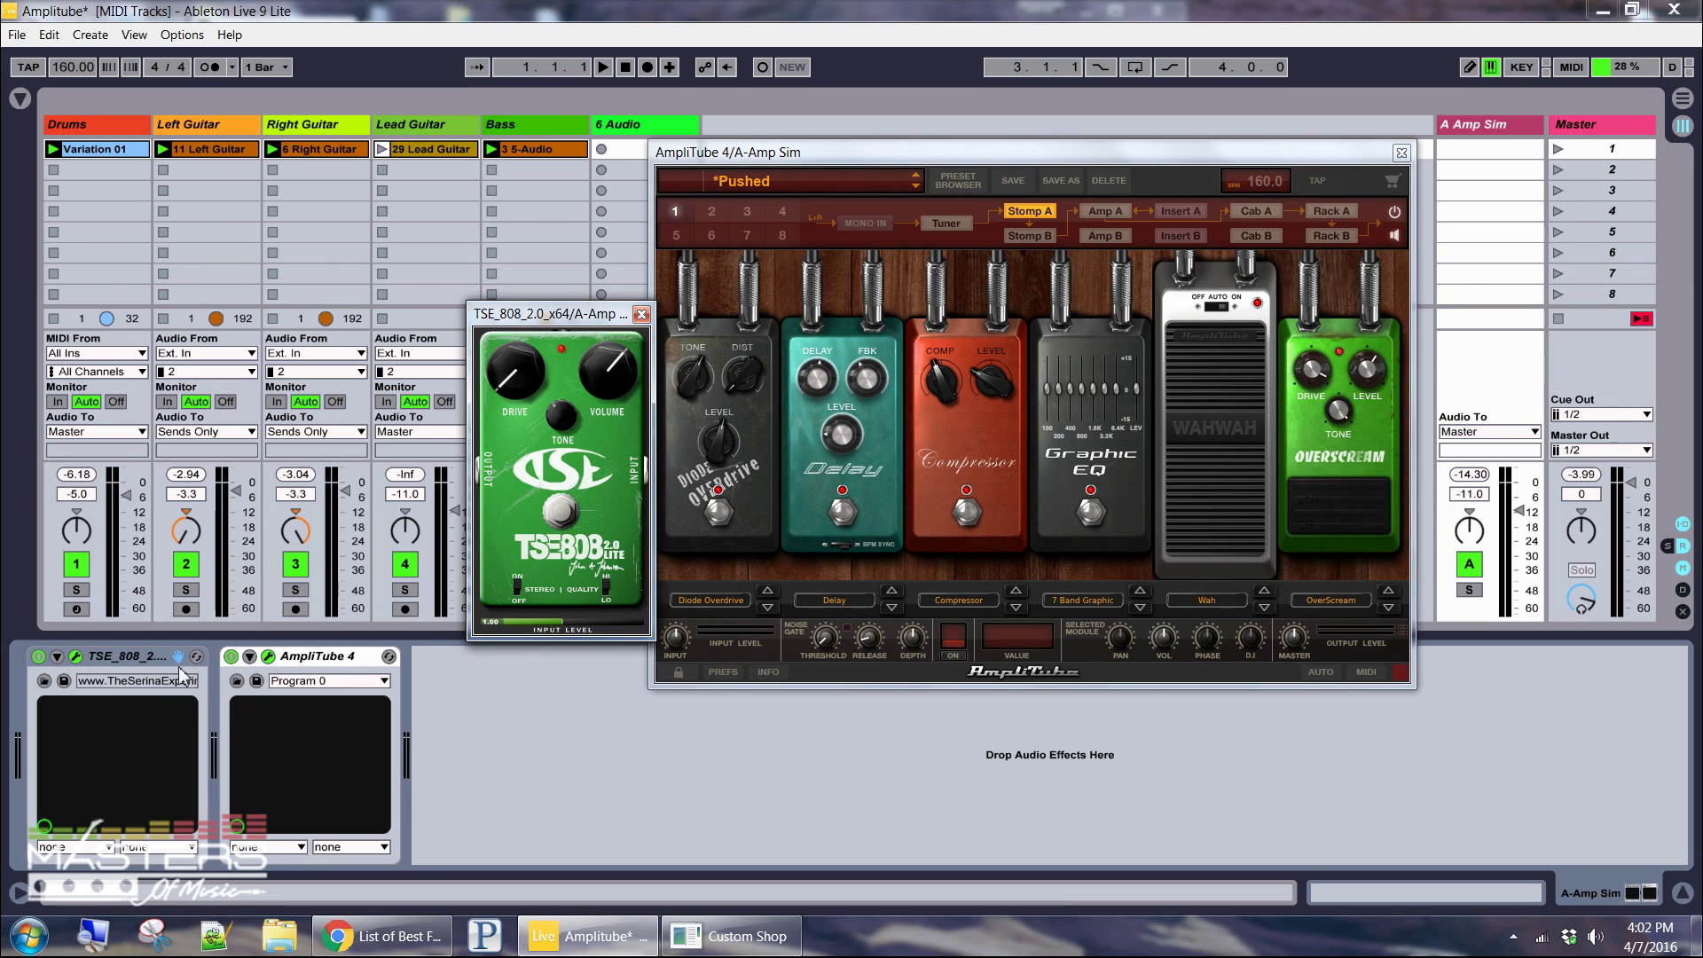
left_click(640, 315)
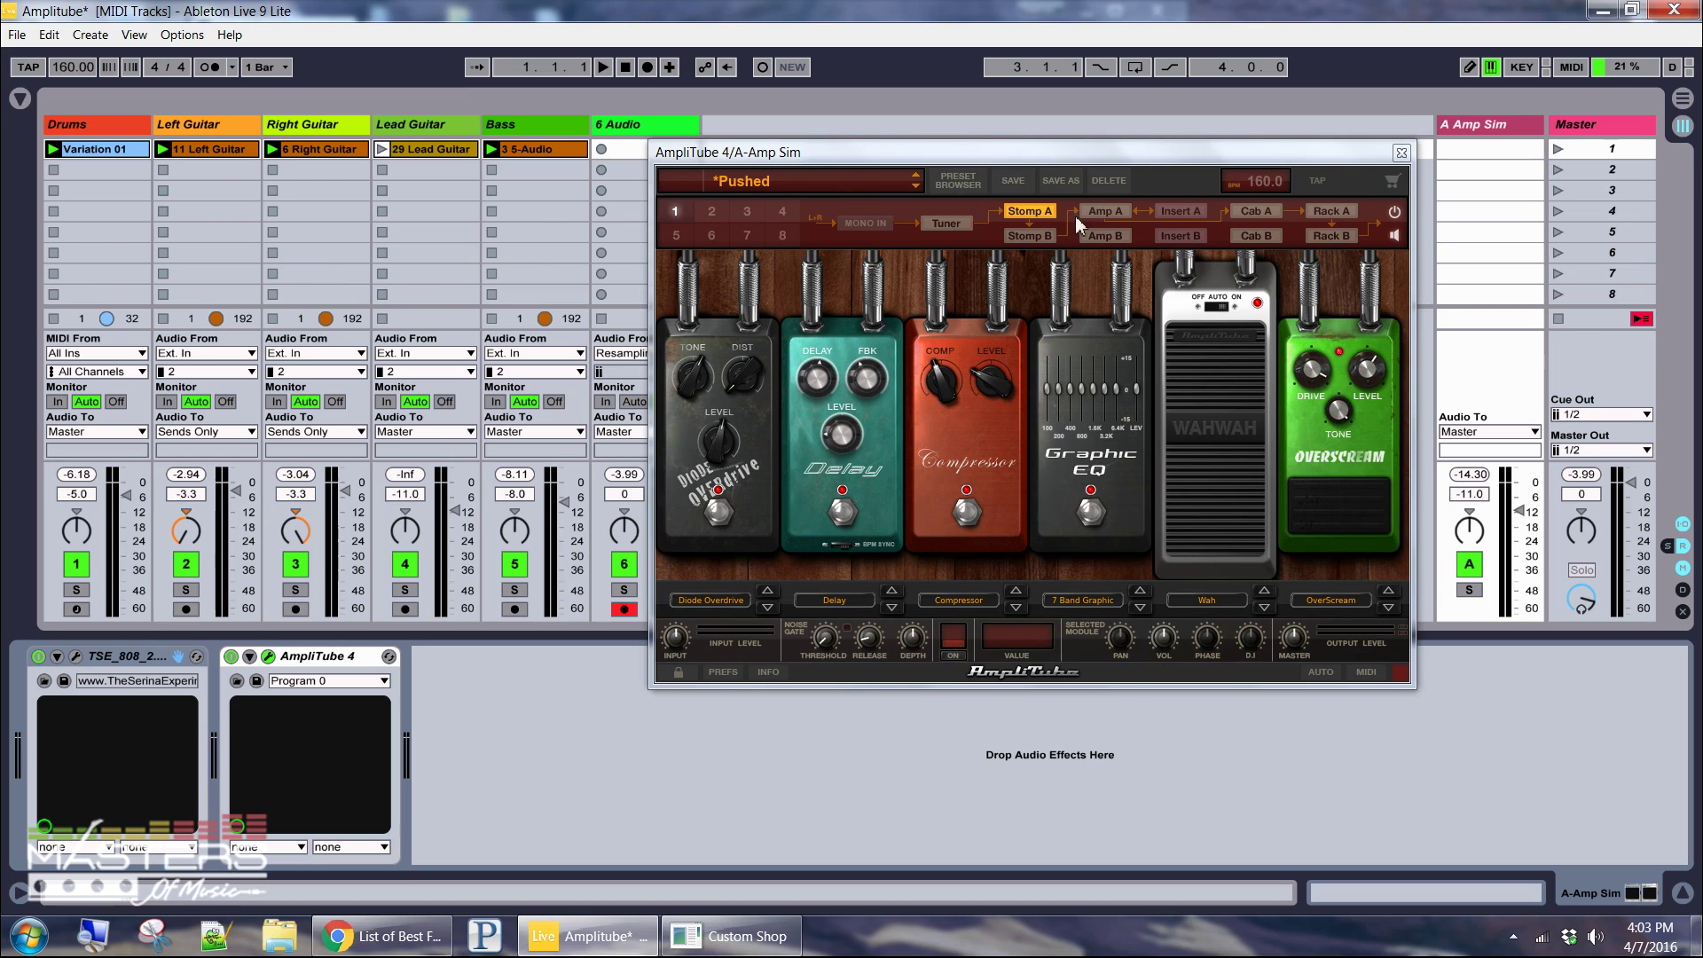
Try Digital Delay, Parametric EQ and Flanger in the first Insert A slot, then return it to Empty.
left_click(1171, 211)
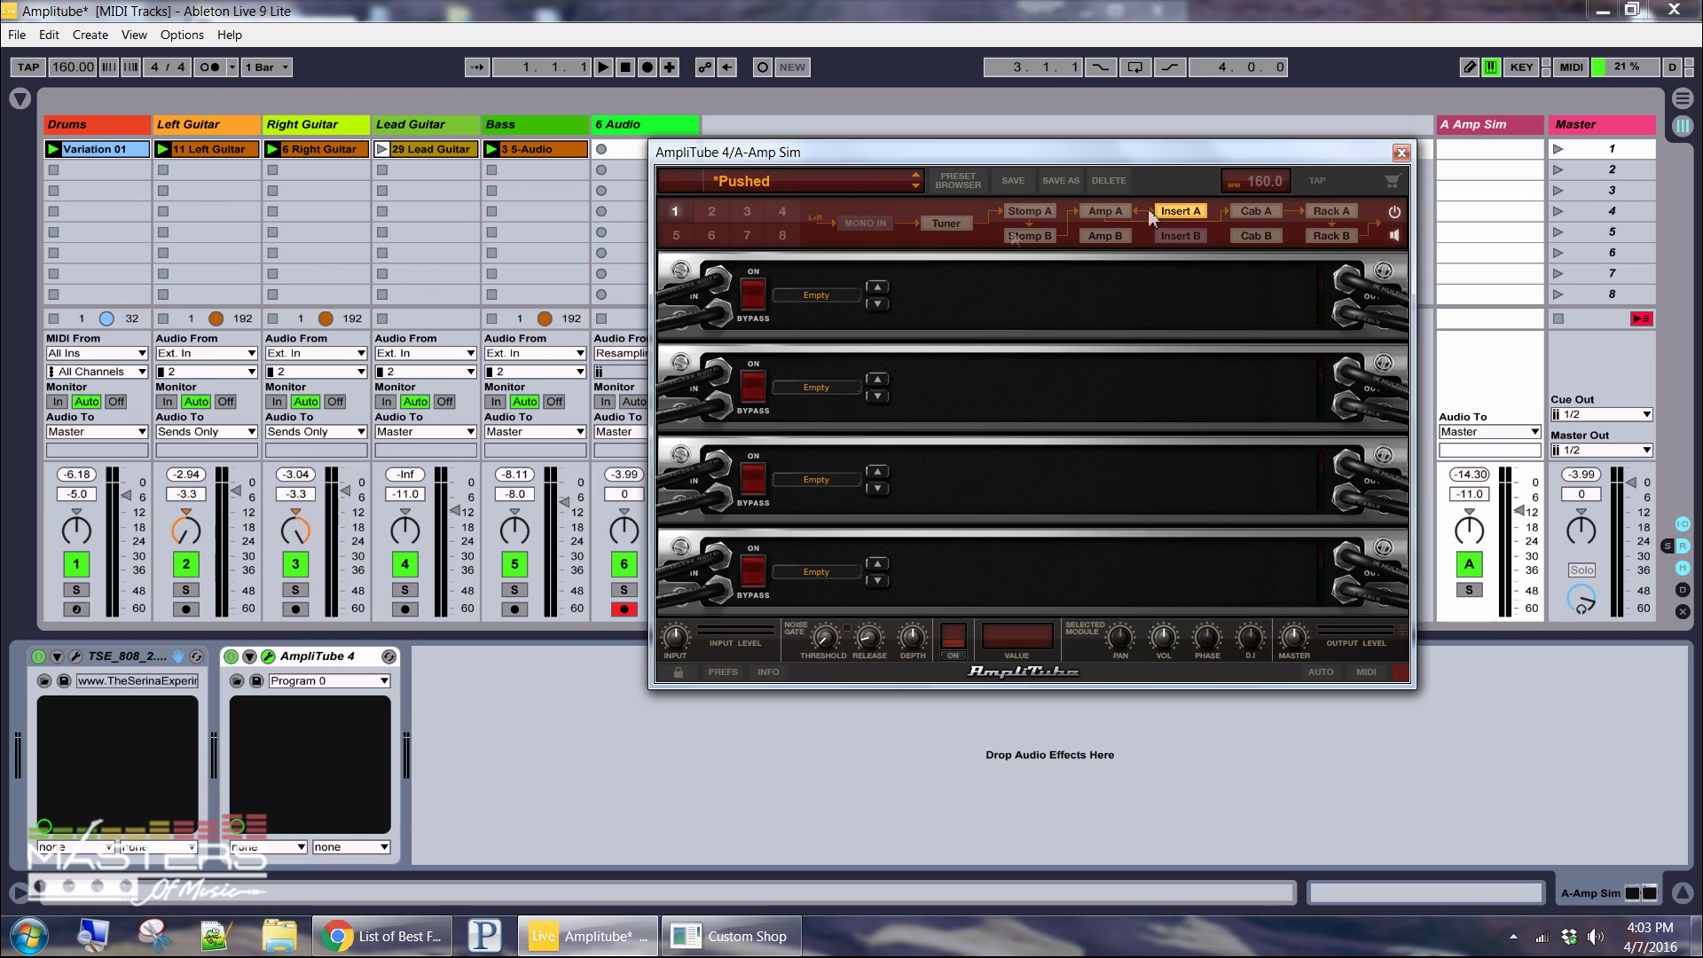
left_click(877, 305)
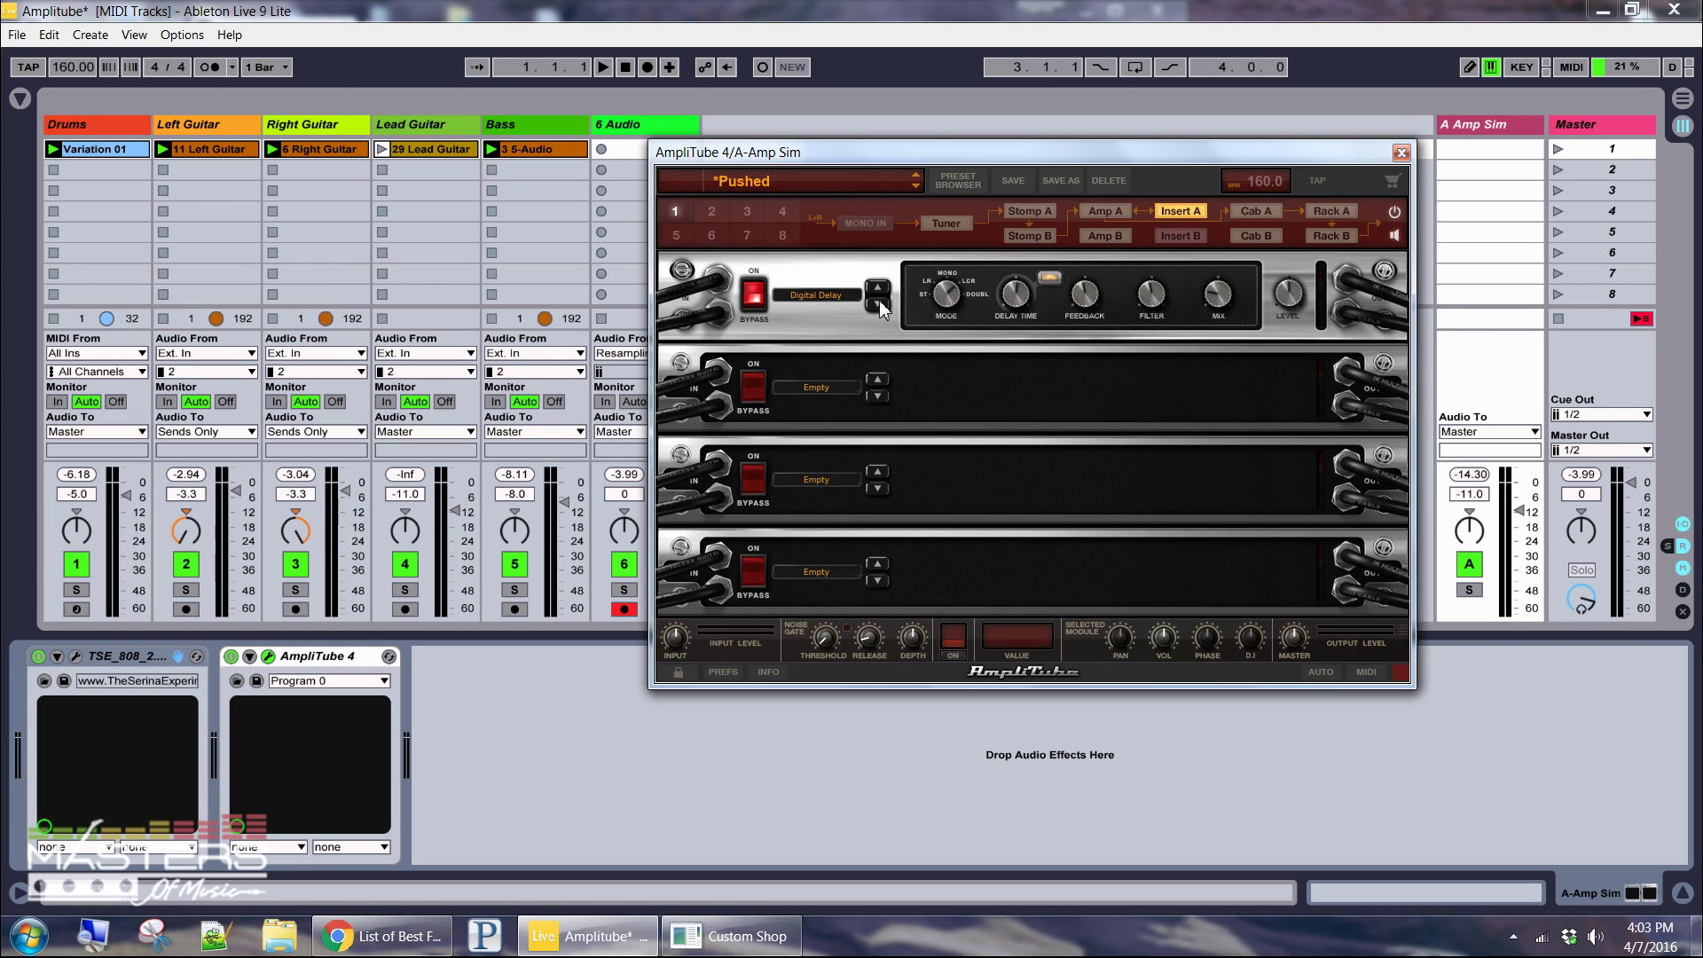
left_click(877, 305)
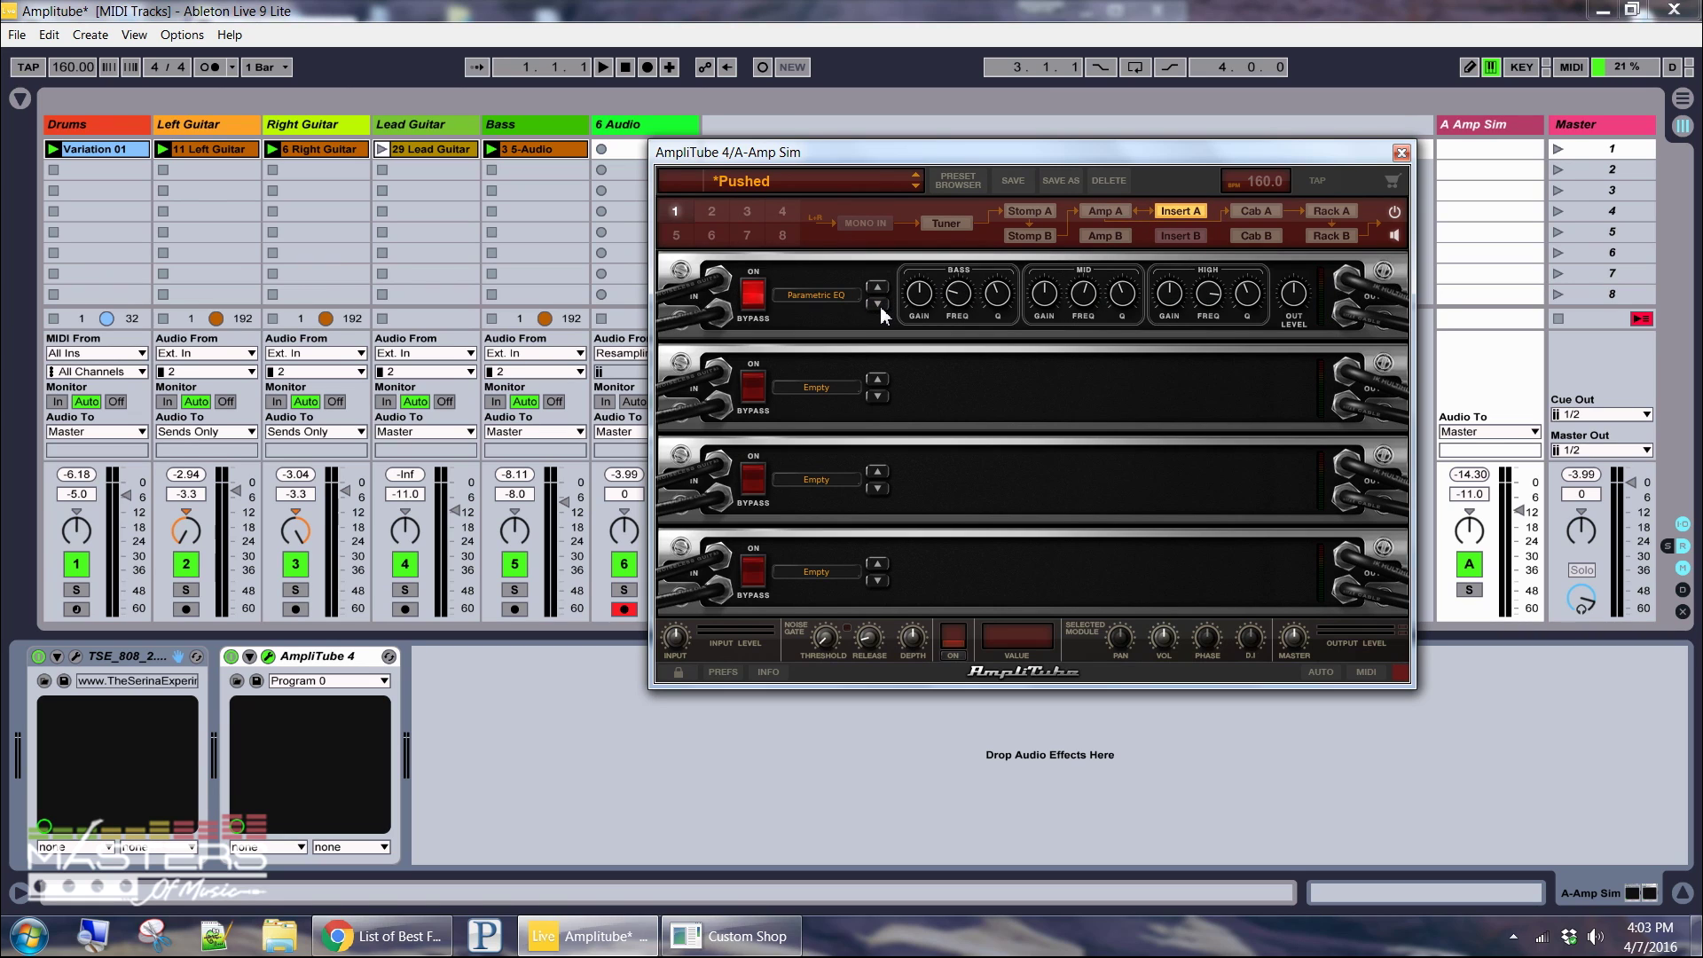
left_click(877, 305)
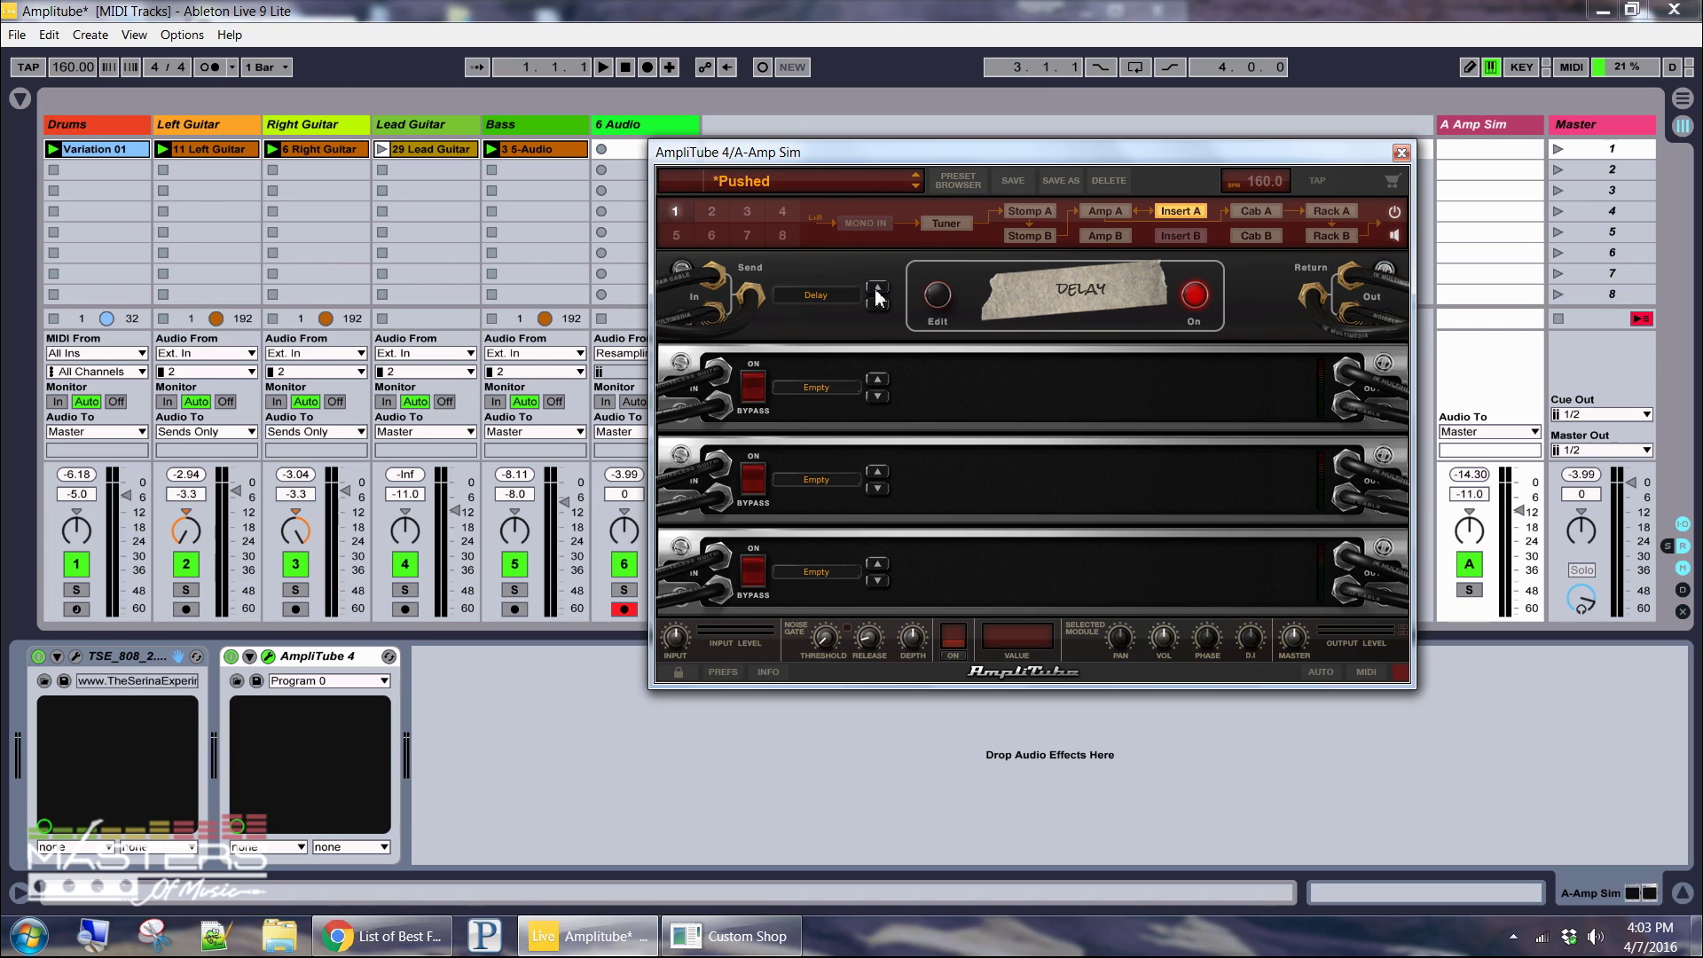
left_click(876, 290)
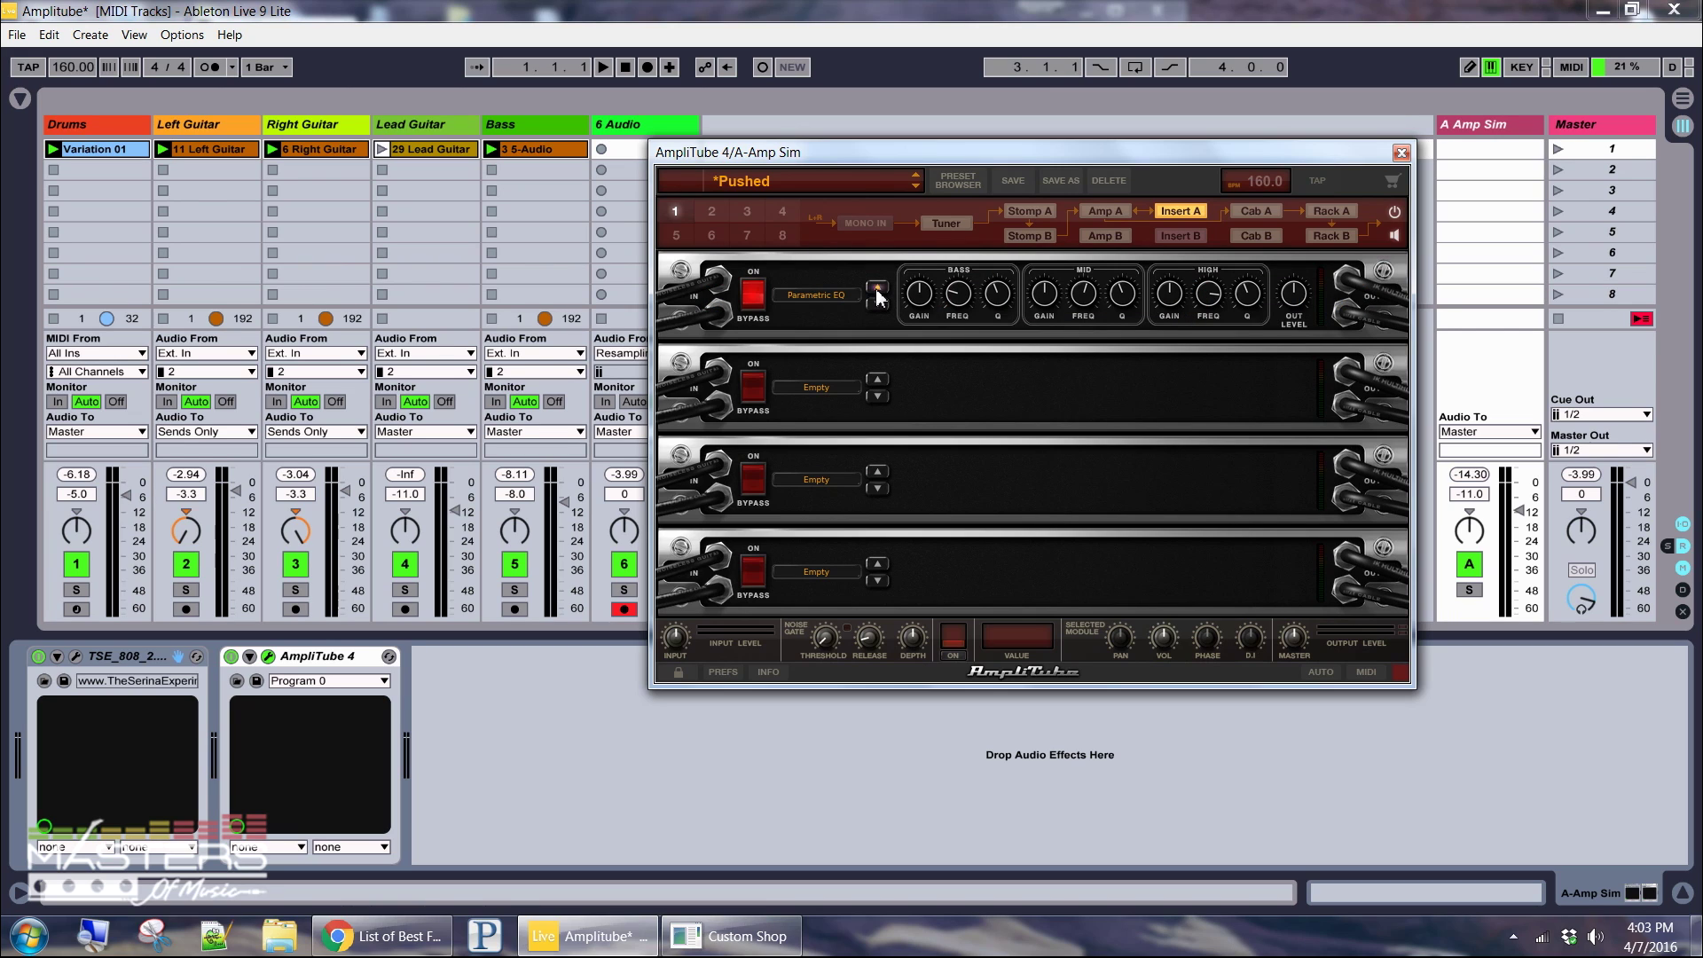
left_click(876, 290)
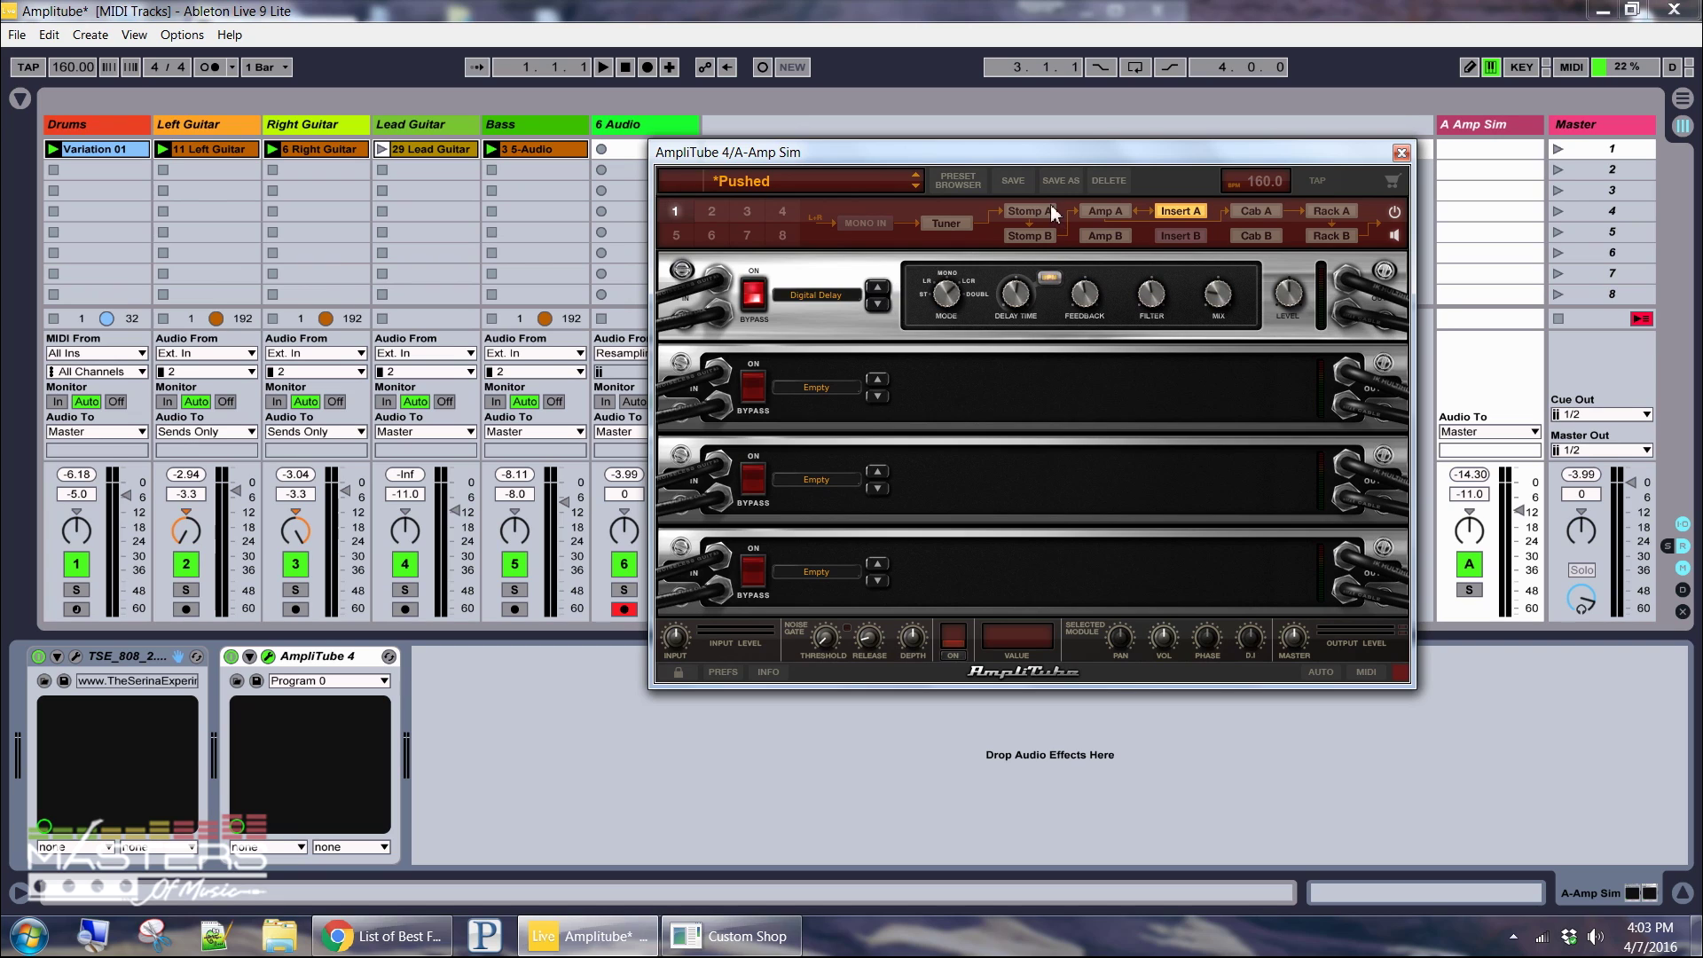
left_click(874, 306)
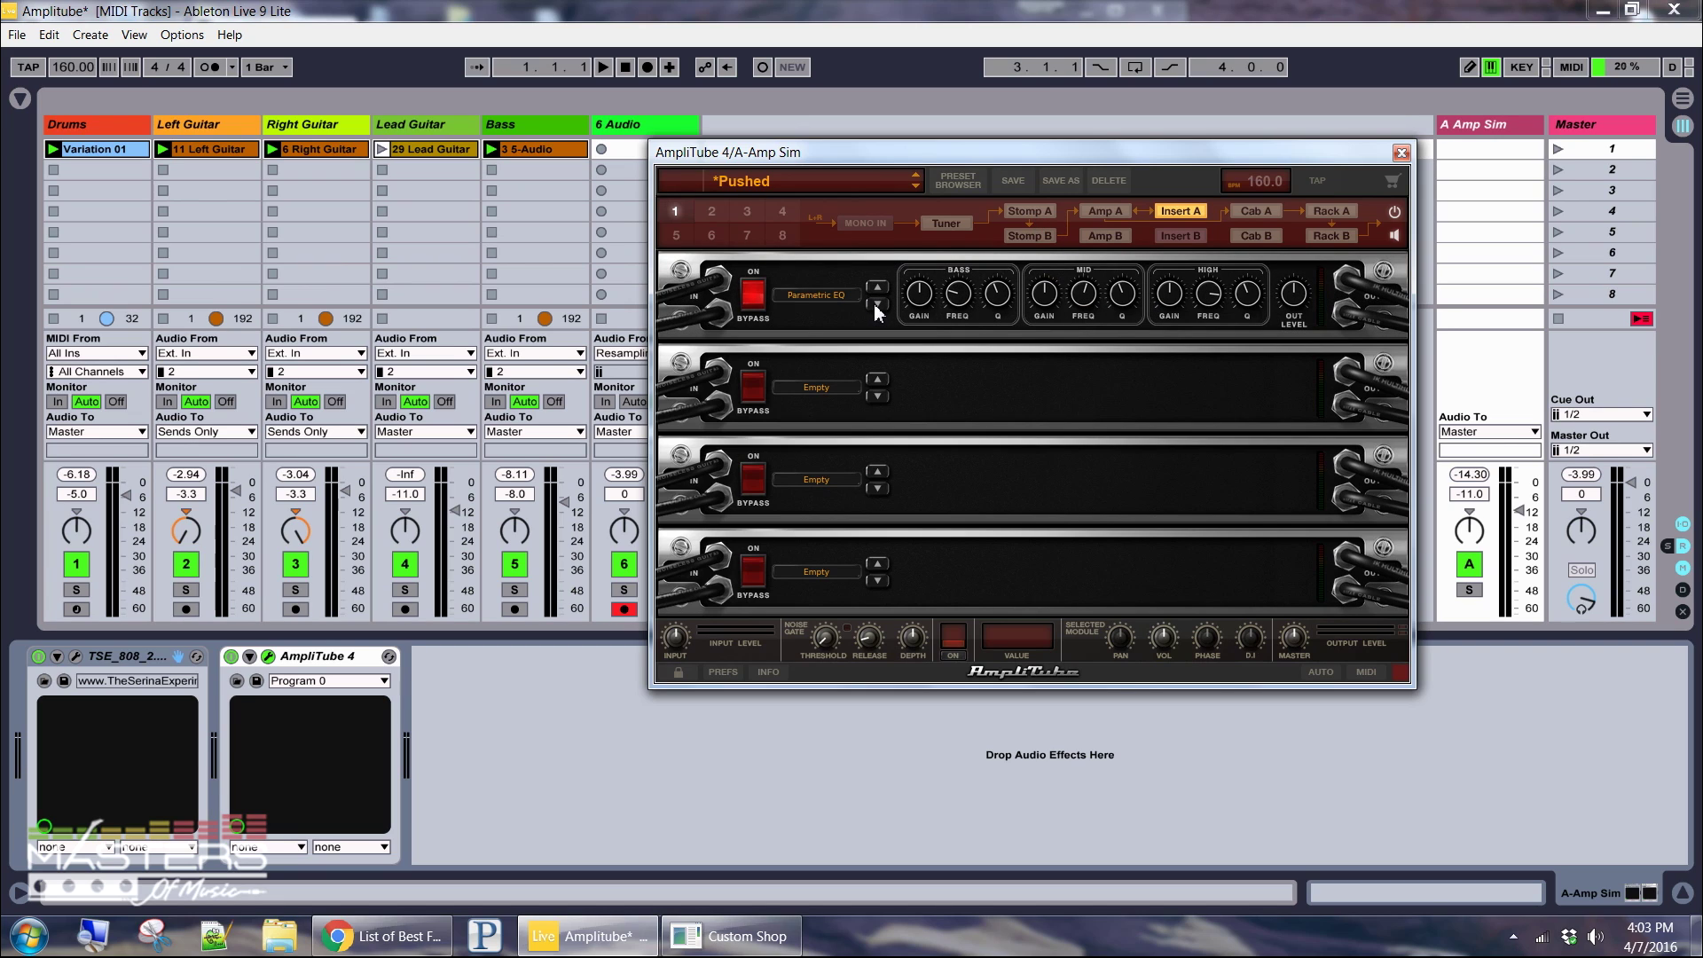
left_click(876, 304)
left_click(875, 305)
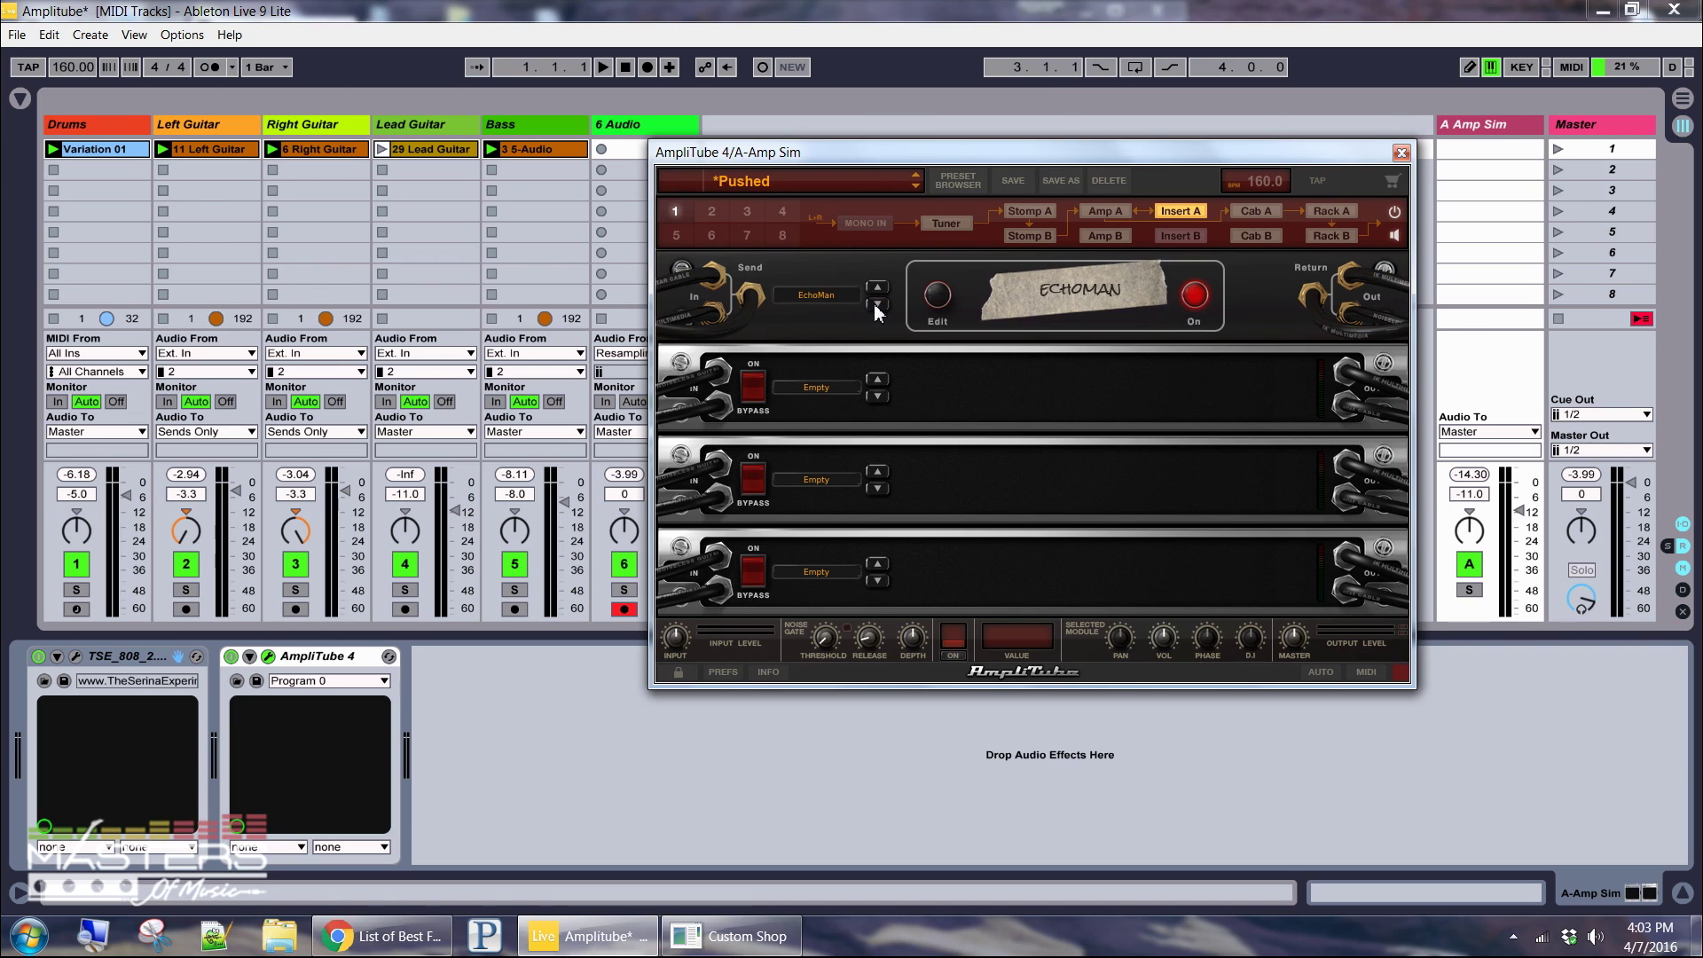
left_click(875, 304)
left_click(876, 304)
left_click(881, 289)
left_click(880, 289)
left_click(881, 289)
left_click(881, 289)
left_click(880, 289)
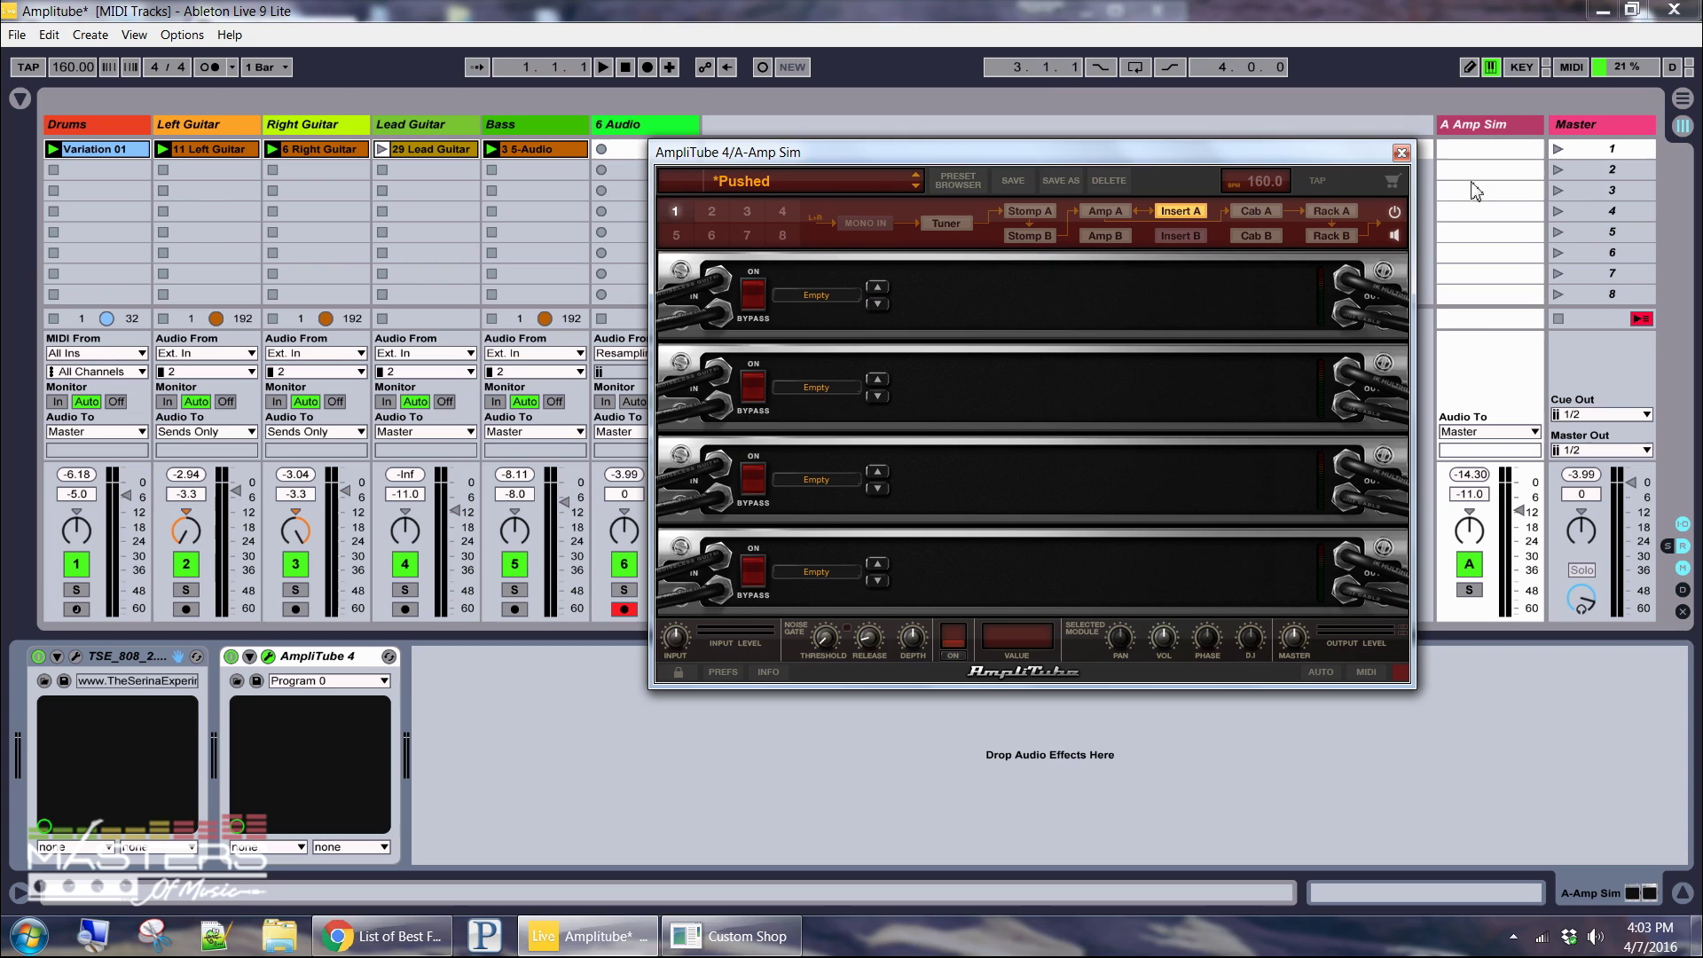
Load Opto Tremolo into the first Rack A slot and briefly open its editing view.
left_click(1344, 213)
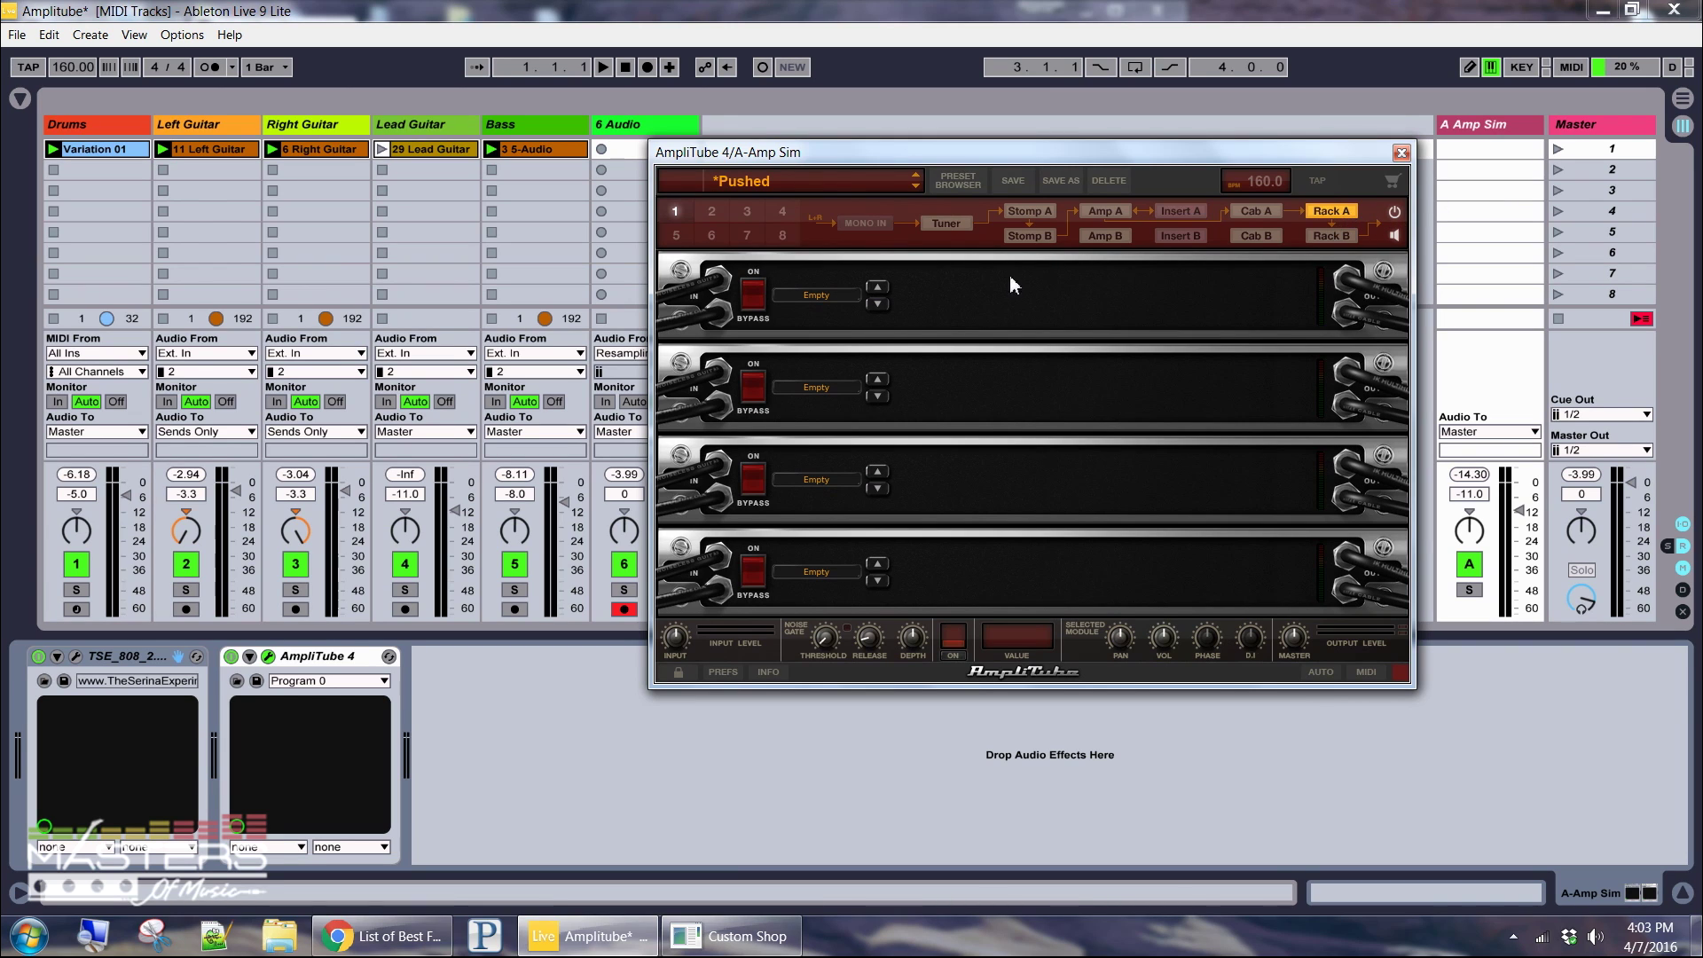
left_click(885, 307)
left_click(885, 307)
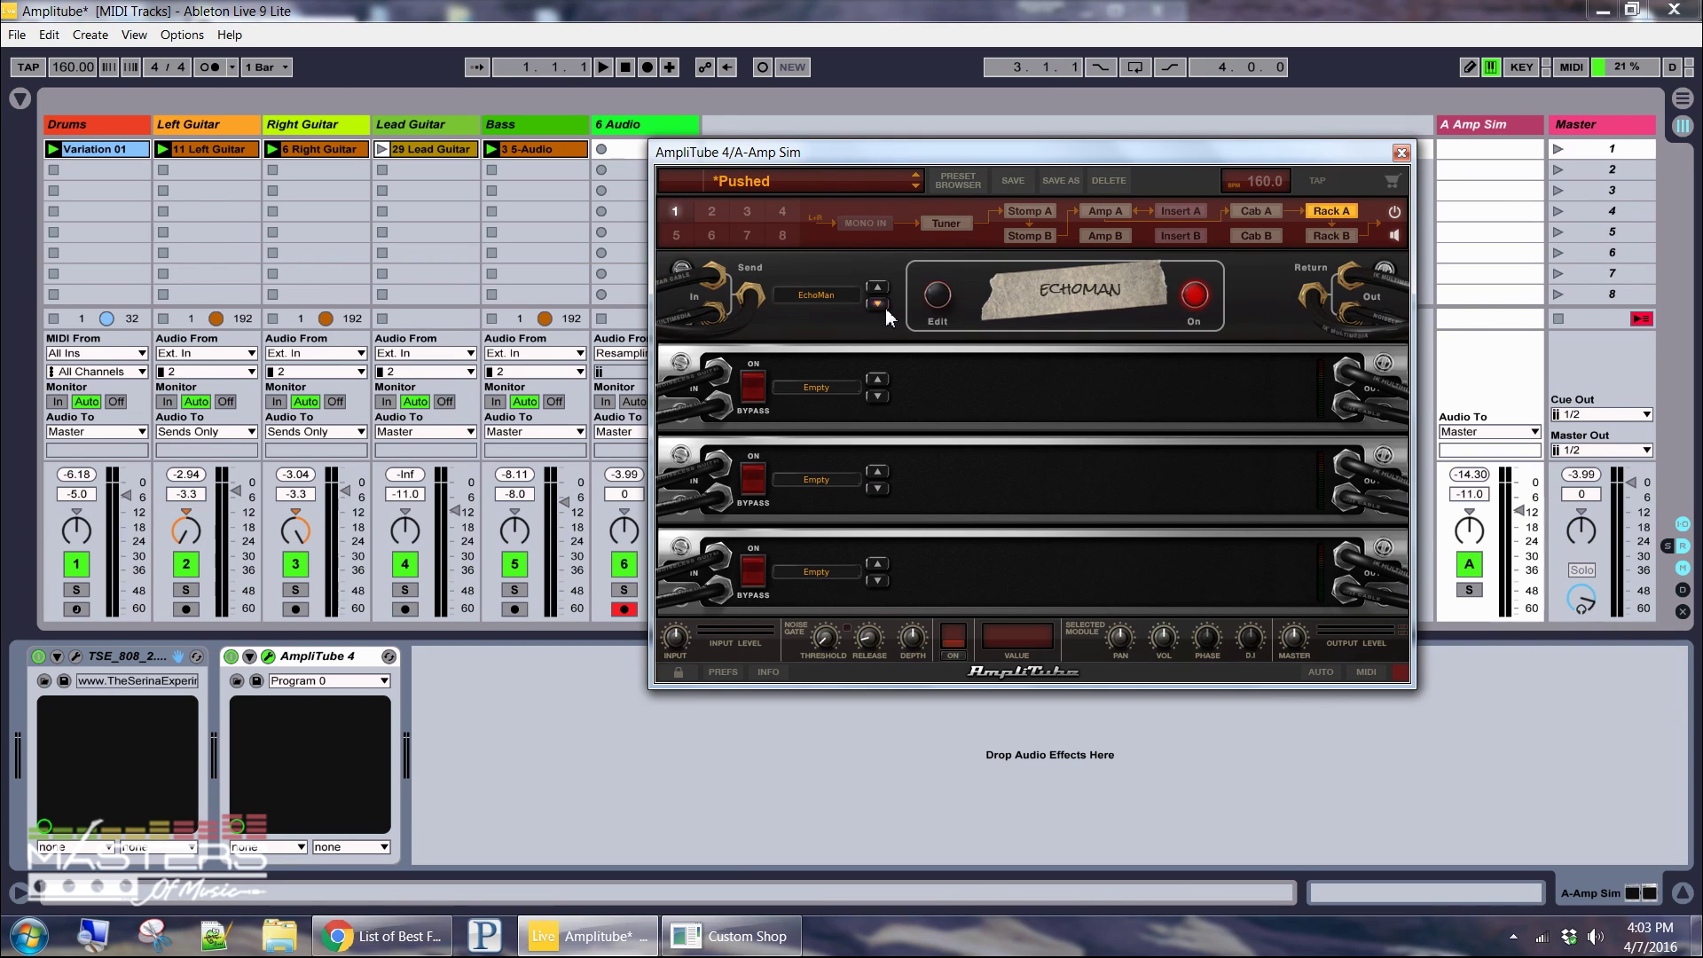
left_click(885, 307)
left_click(885, 307)
left_click(940, 302)
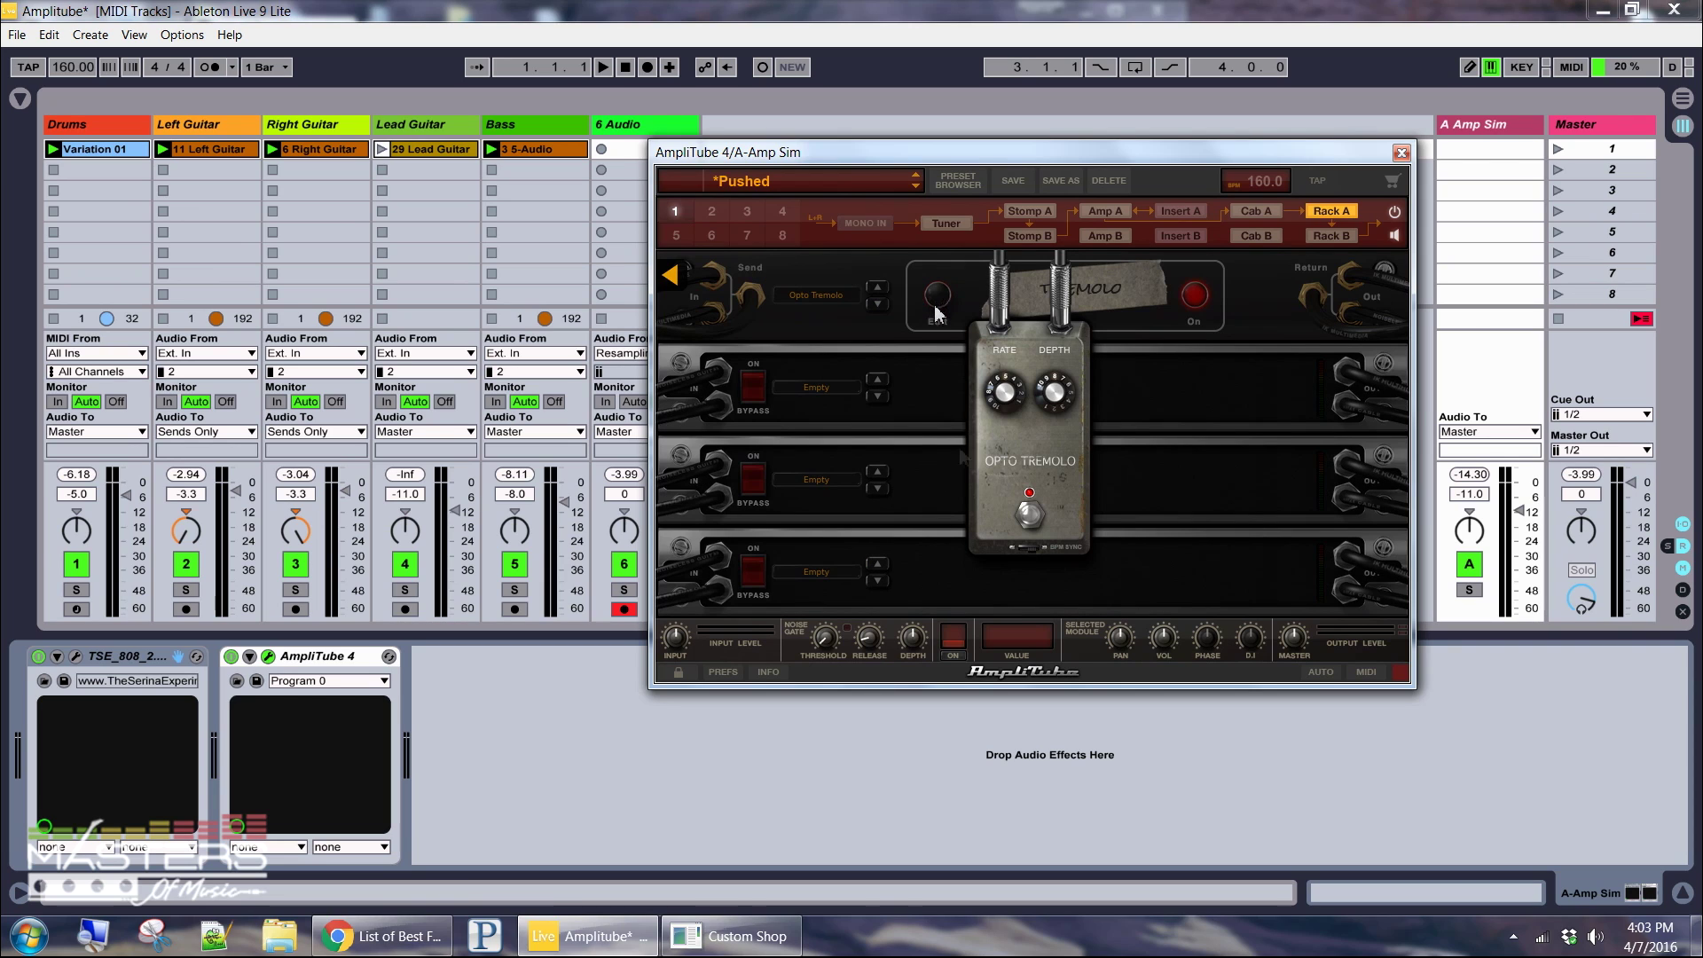
left_click(944, 307)
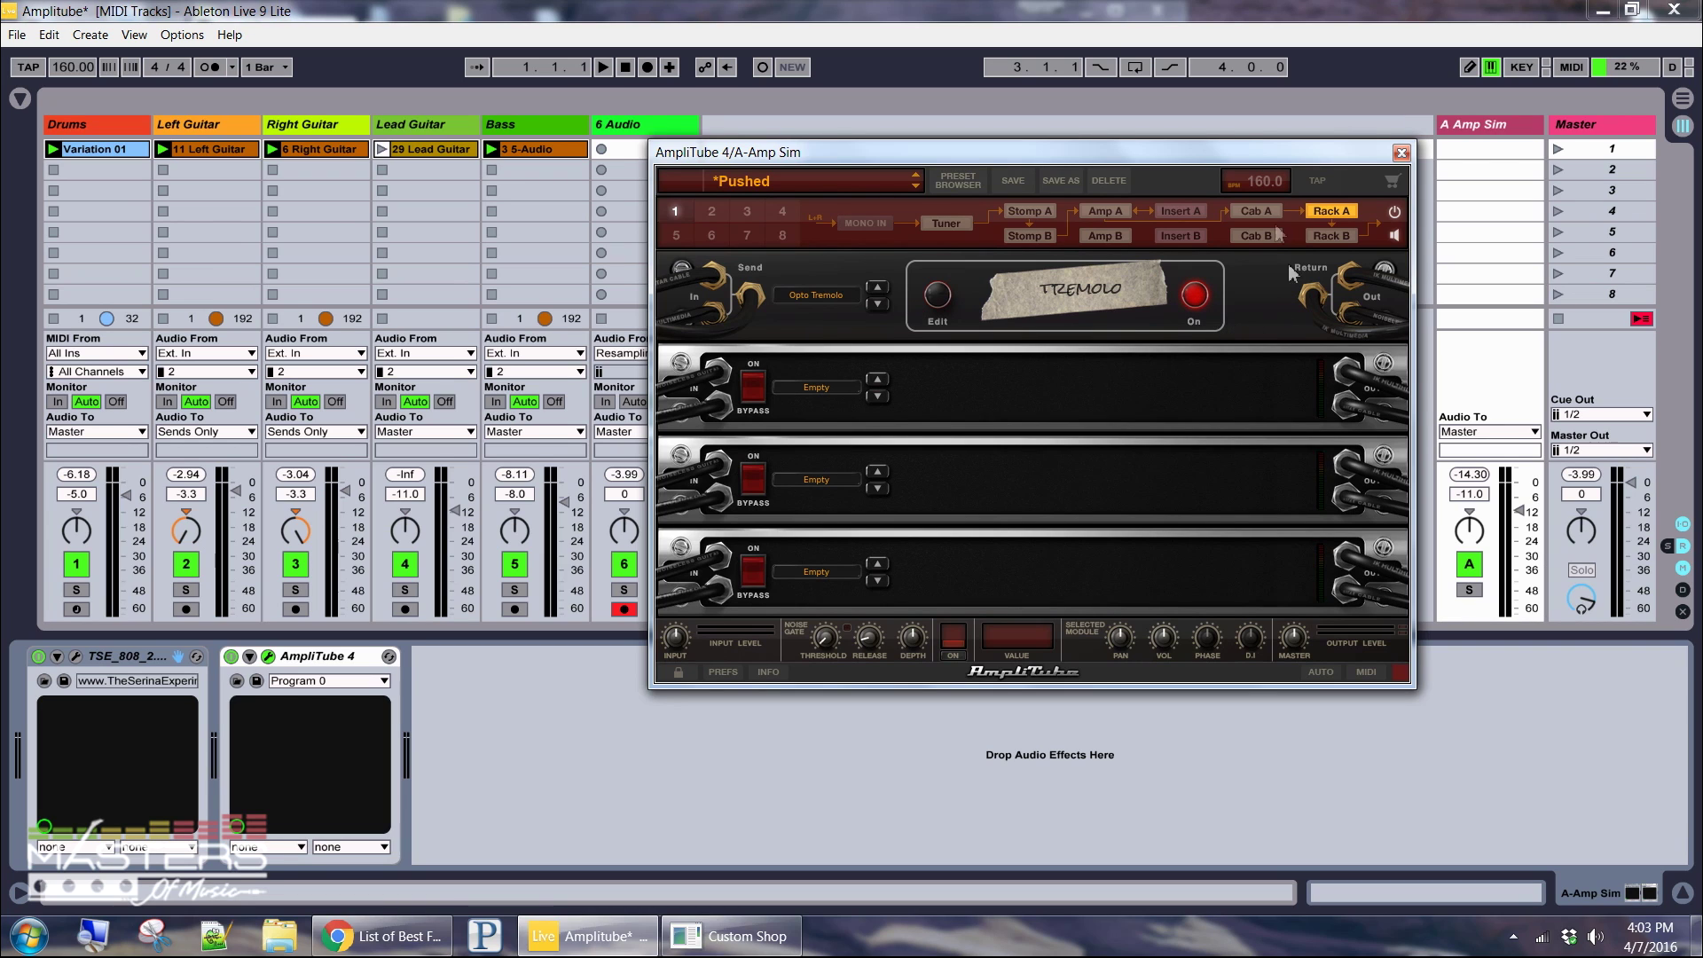
left_click(1254, 211)
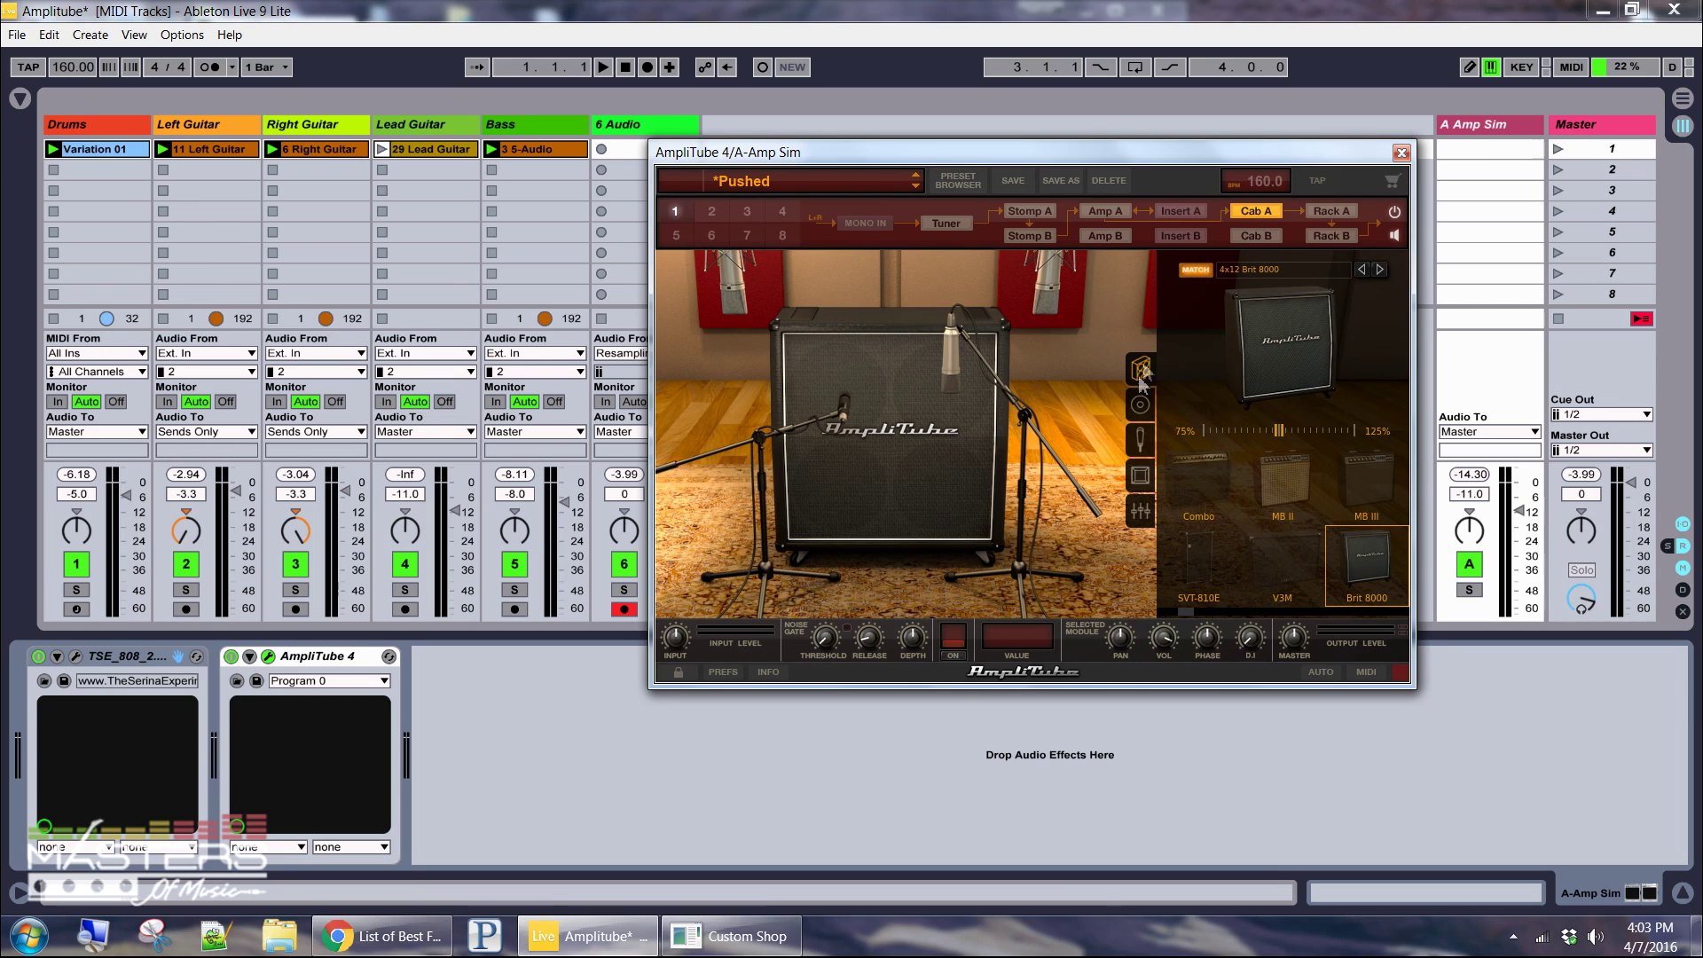
Browse Cab A cabinets including 4x12 Brit 9000, 4x12 Brit 30 and 1x15 Bass Vintage.
left_click(1379, 269)
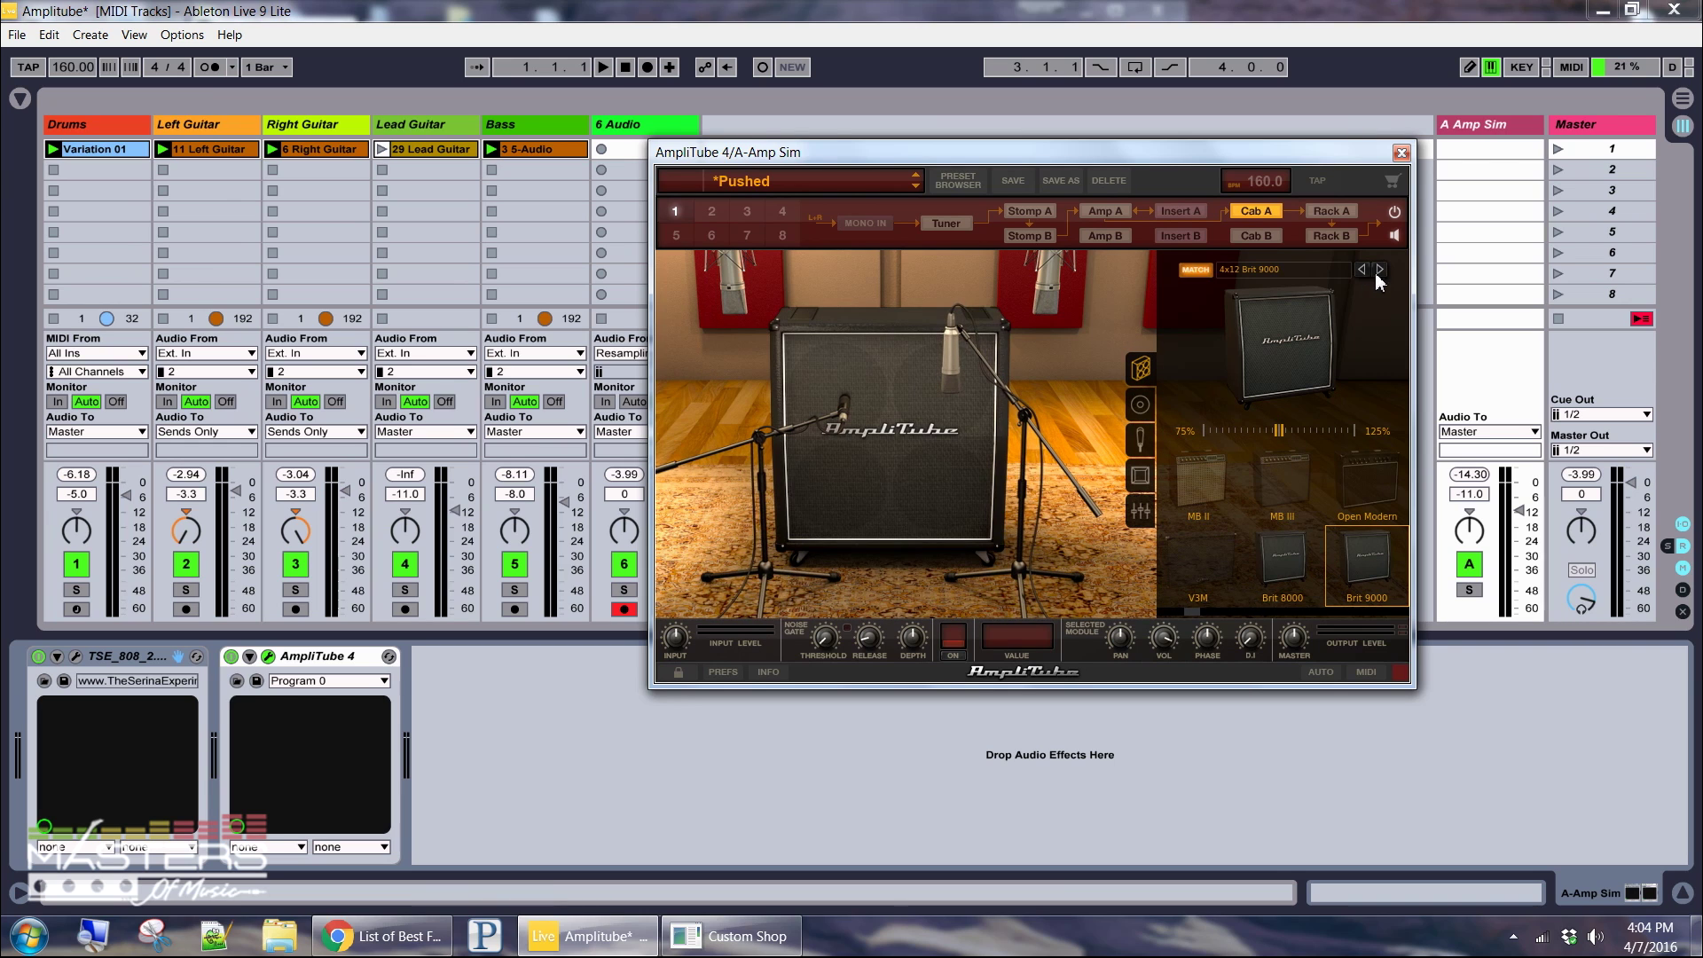
left_click(1375, 273)
left_click(1335, 270)
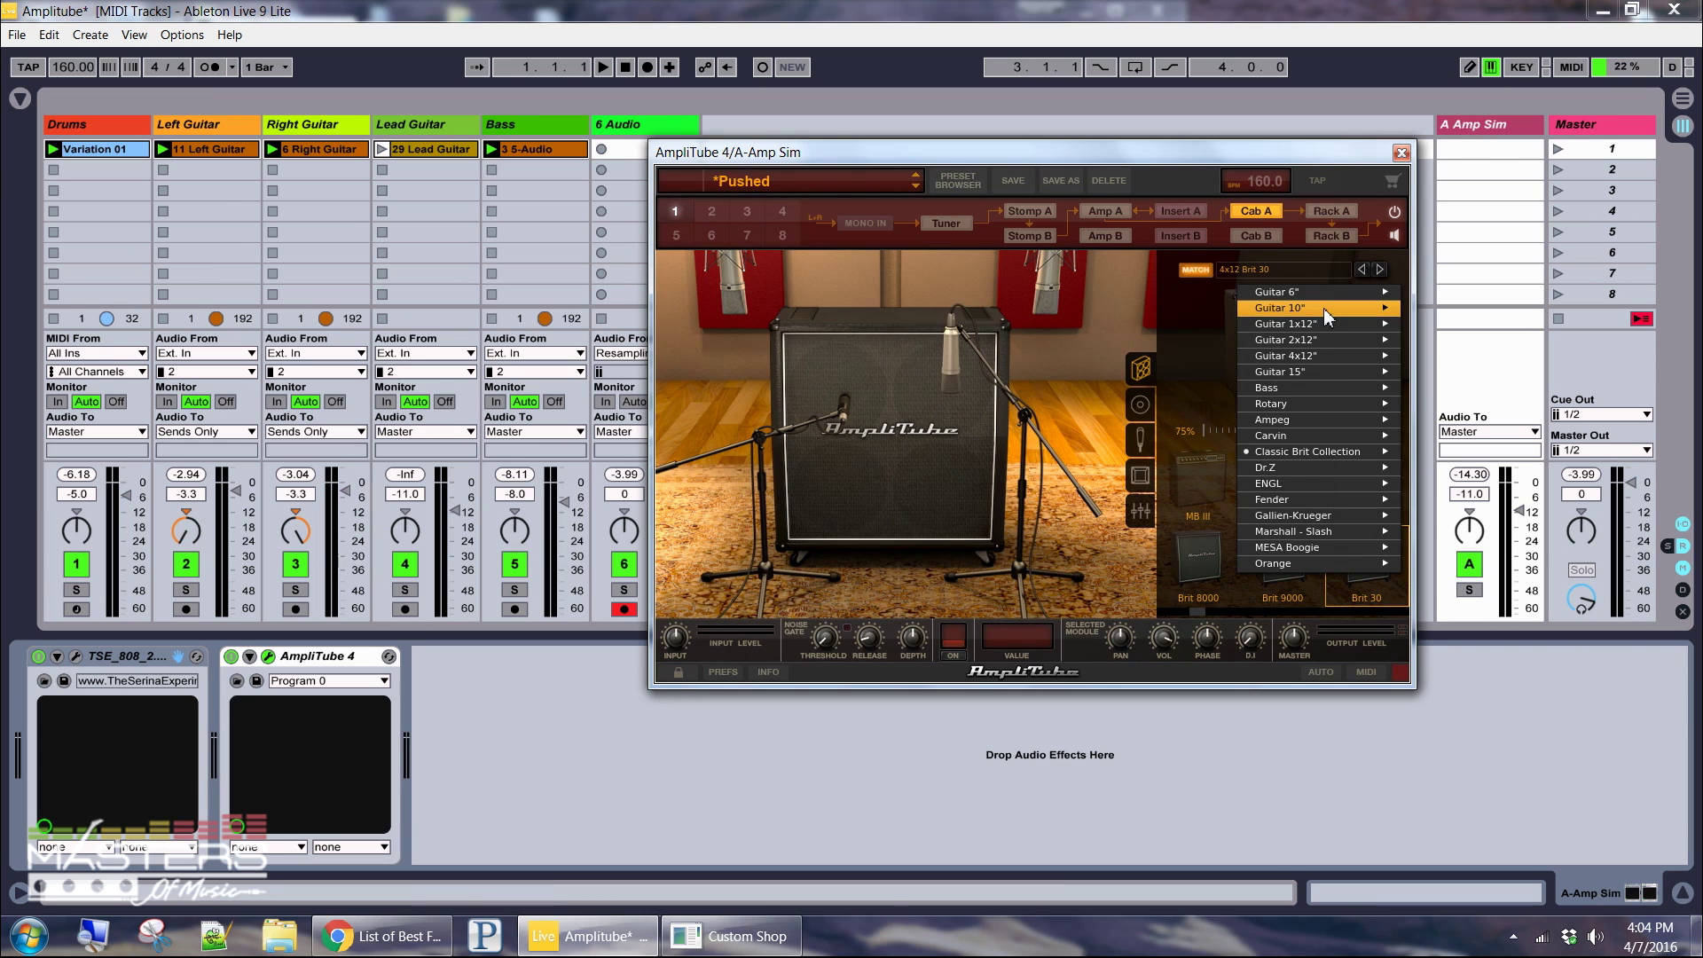
mouse_move(1275, 344)
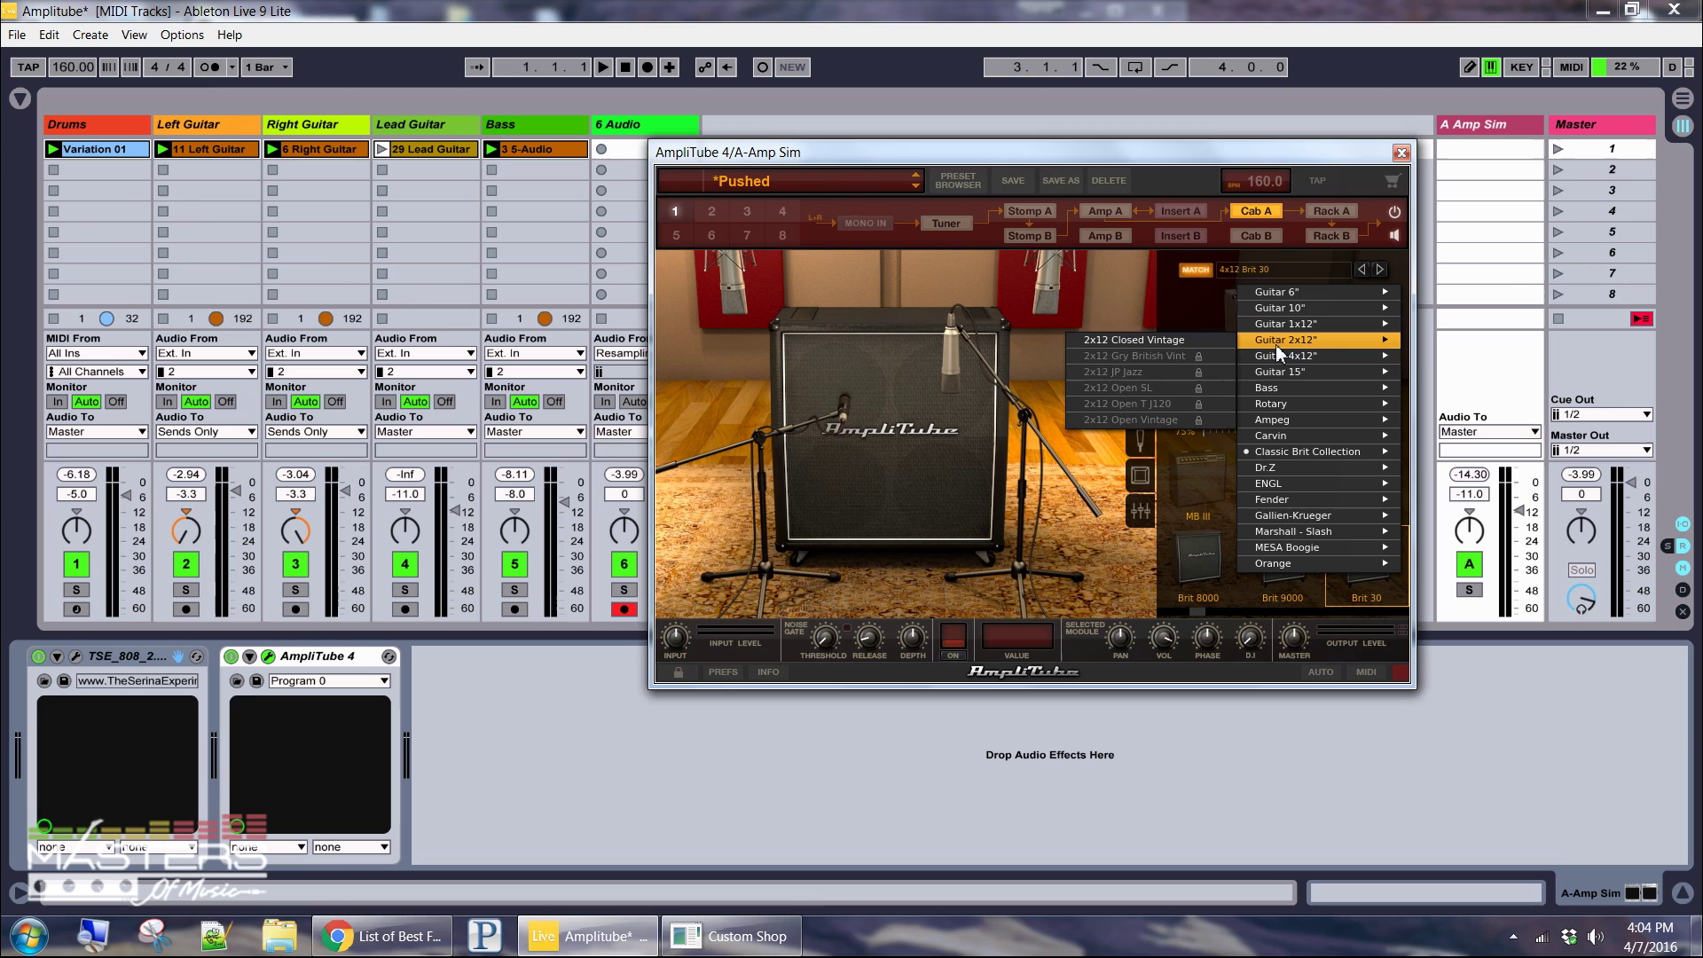
mouse_move(1276, 396)
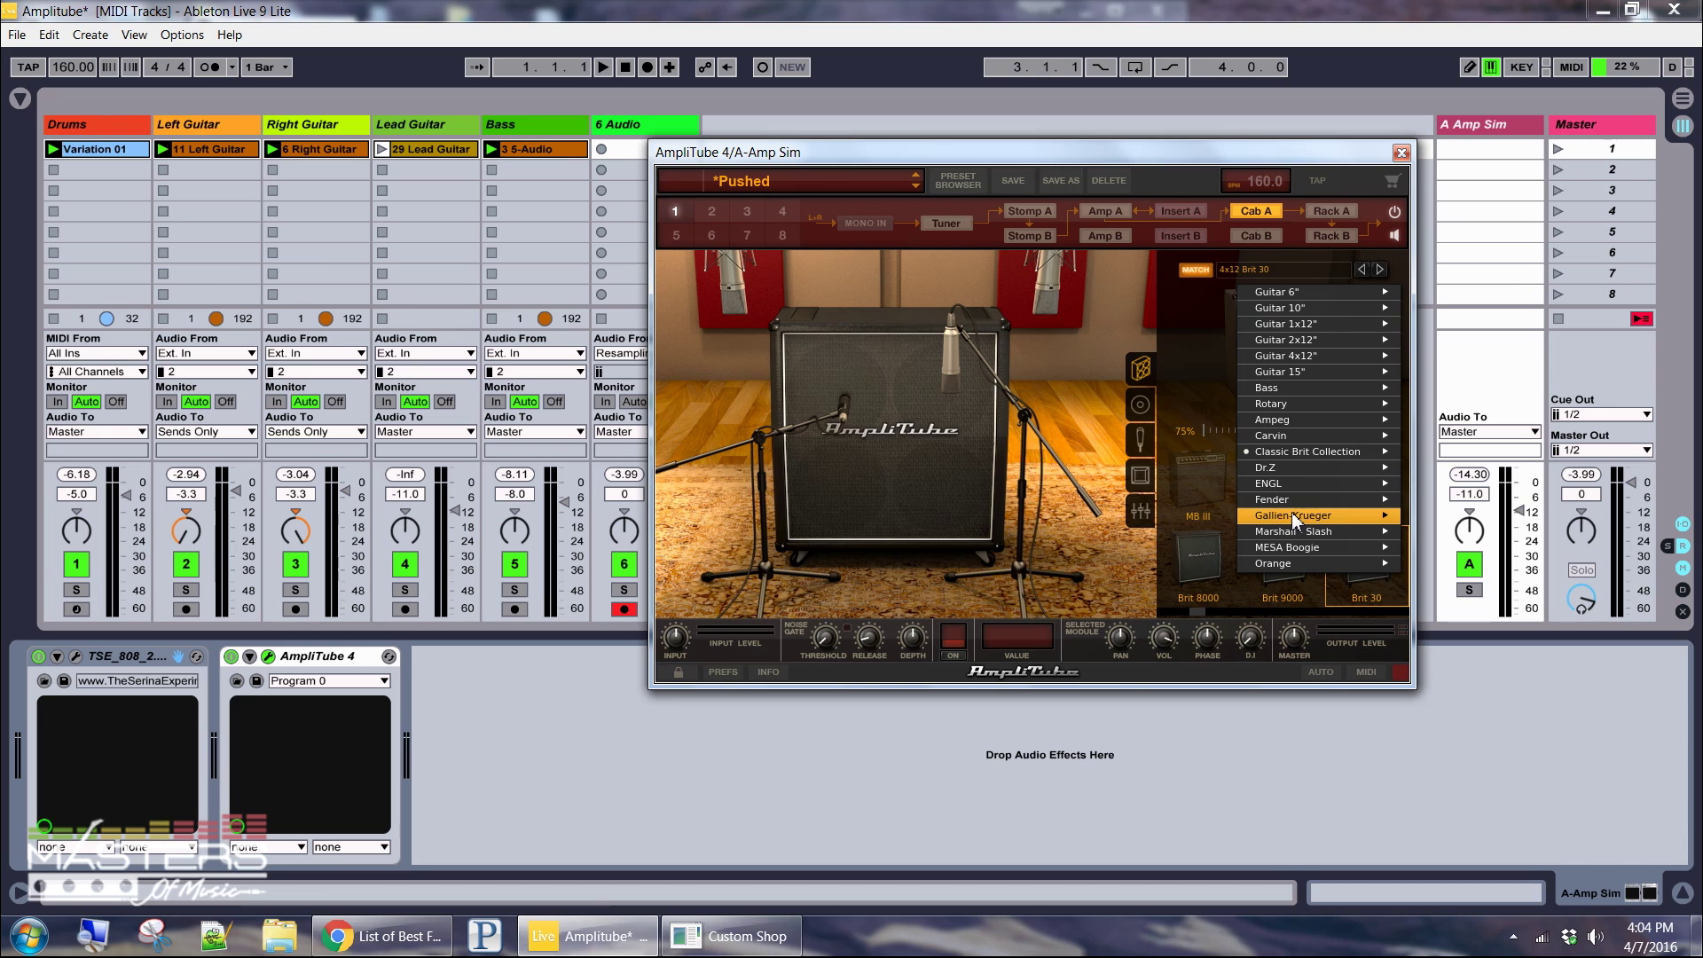
left_click(1361, 270)
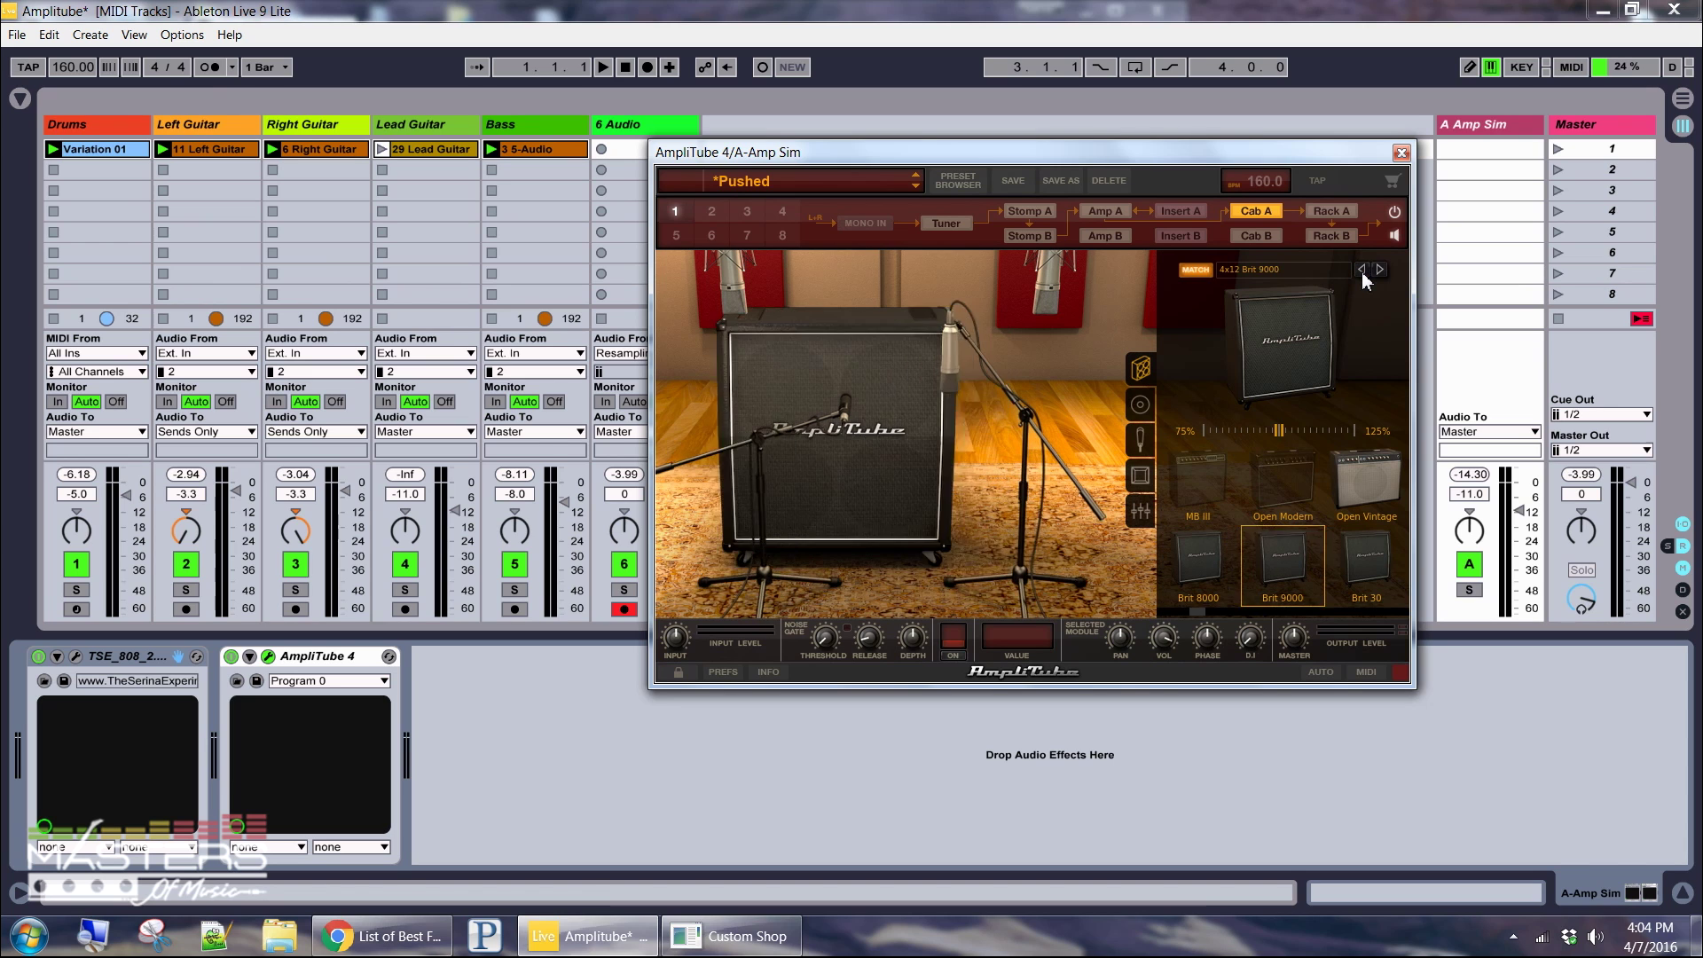
left_click(1362, 269)
left_click(1362, 269)
left_click(1363, 270)
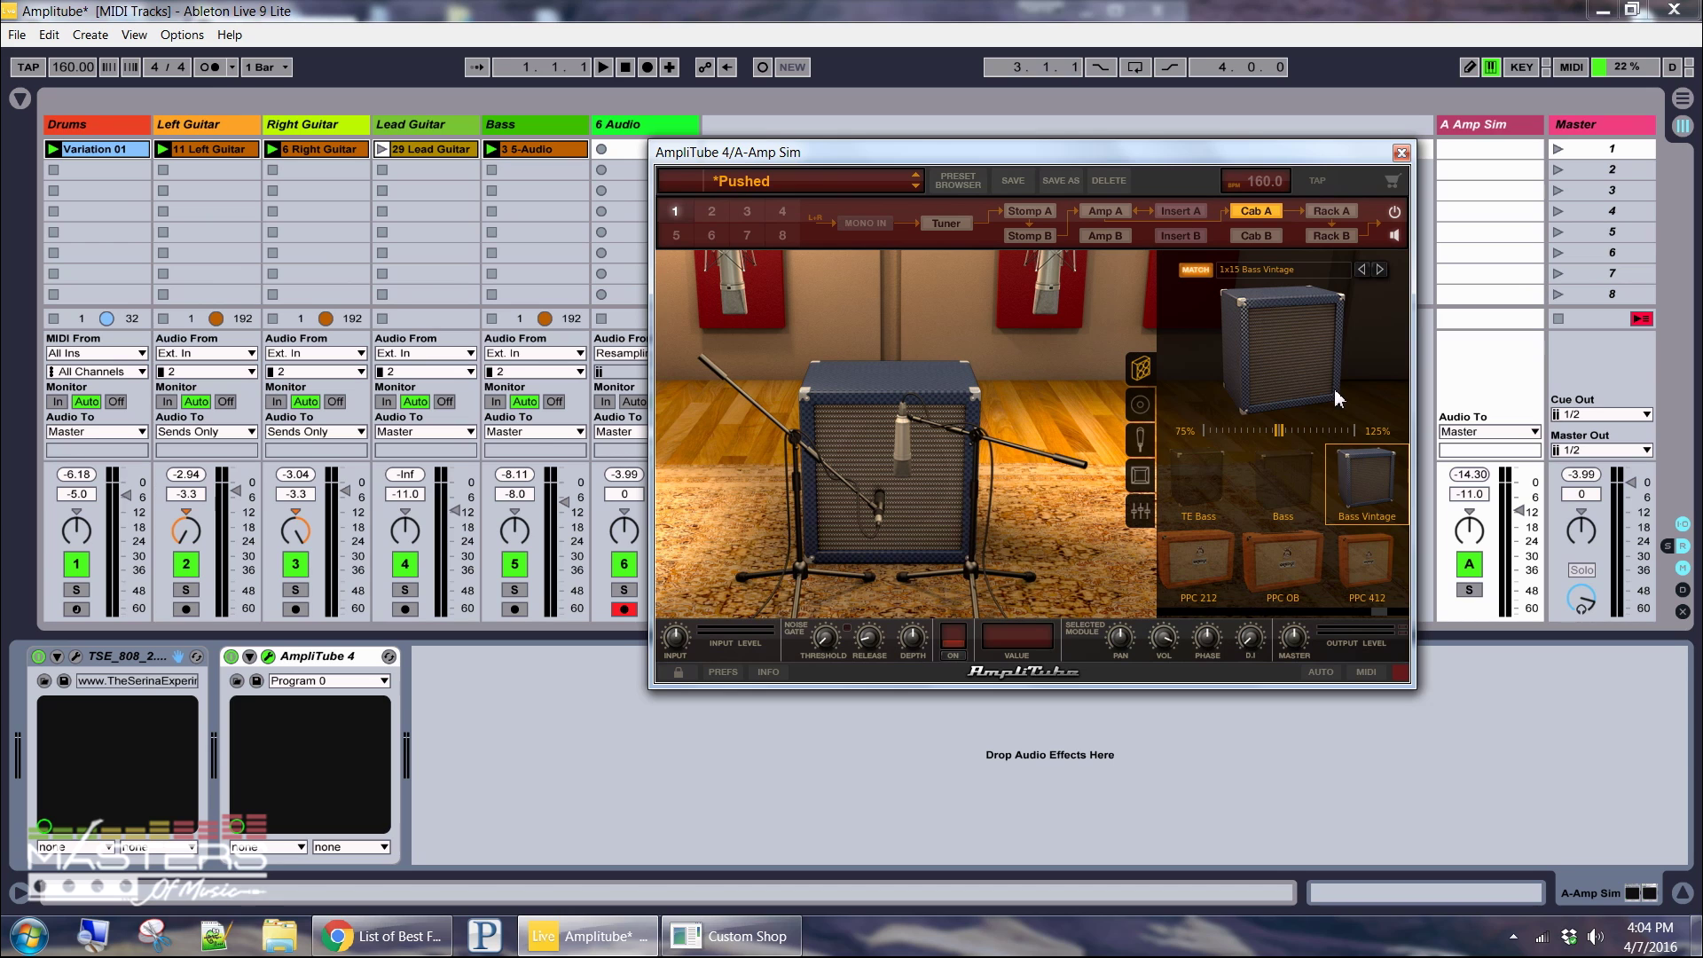
Toggle MATCH to restore the 4x12 Brit 8000 cabinet and show its Brit 80 speaker options.
left_click(1197, 275)
left_click(1197, 274)
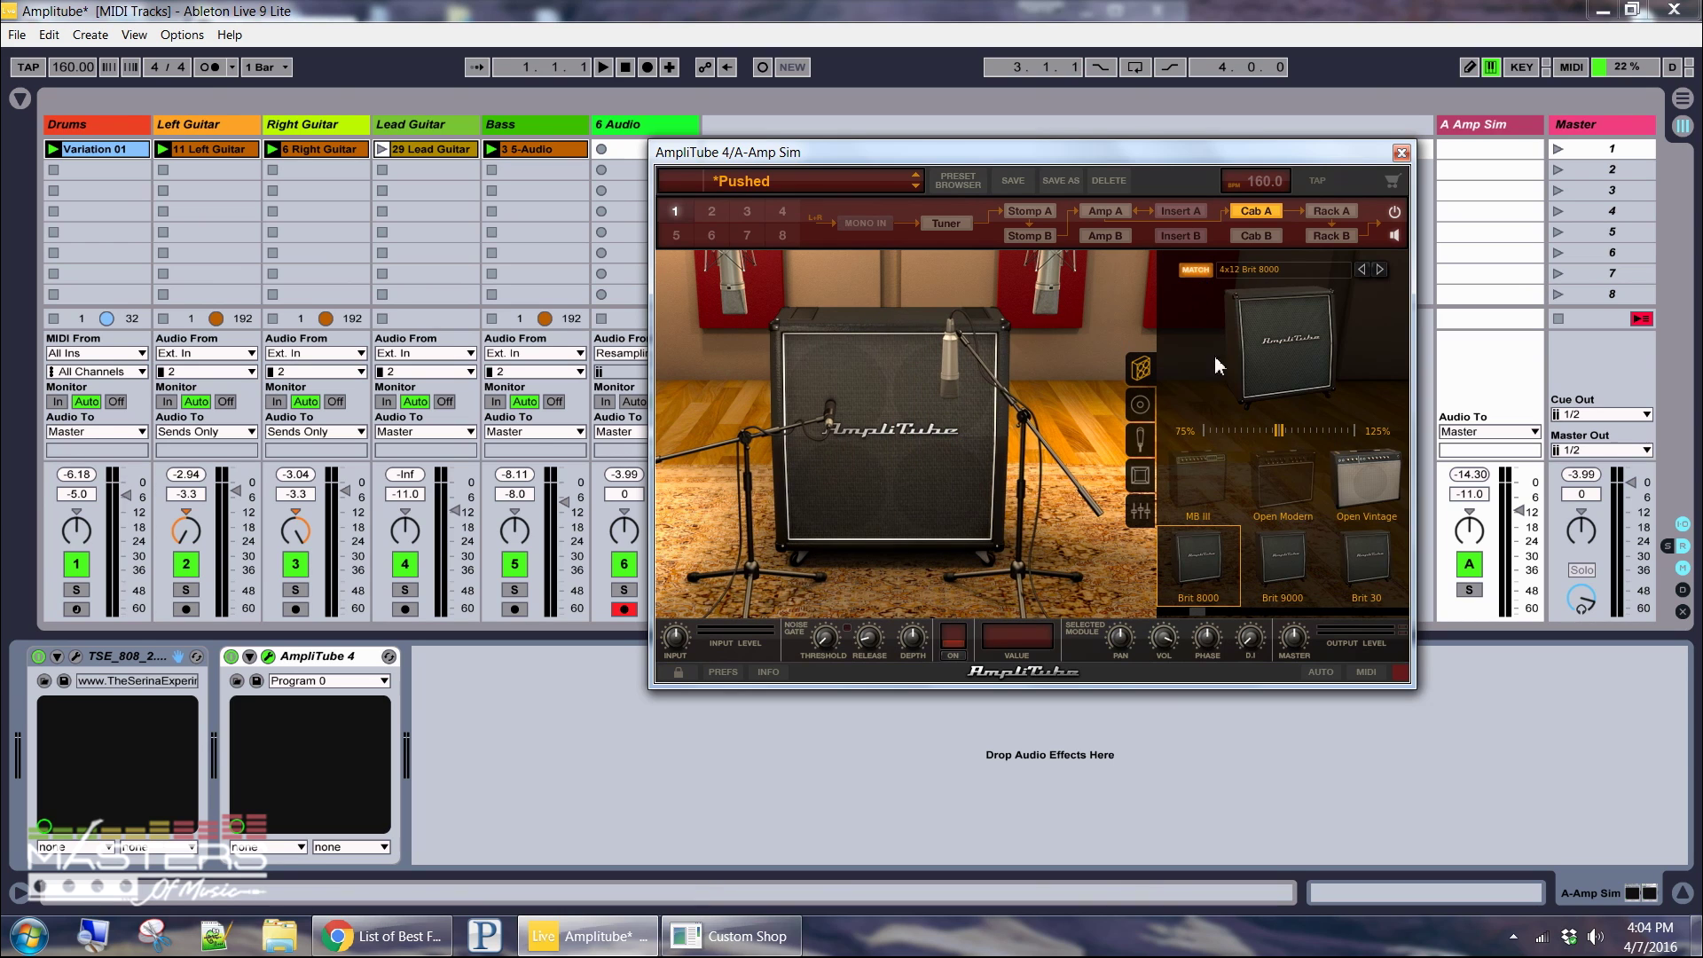
left_click(1104, 211)
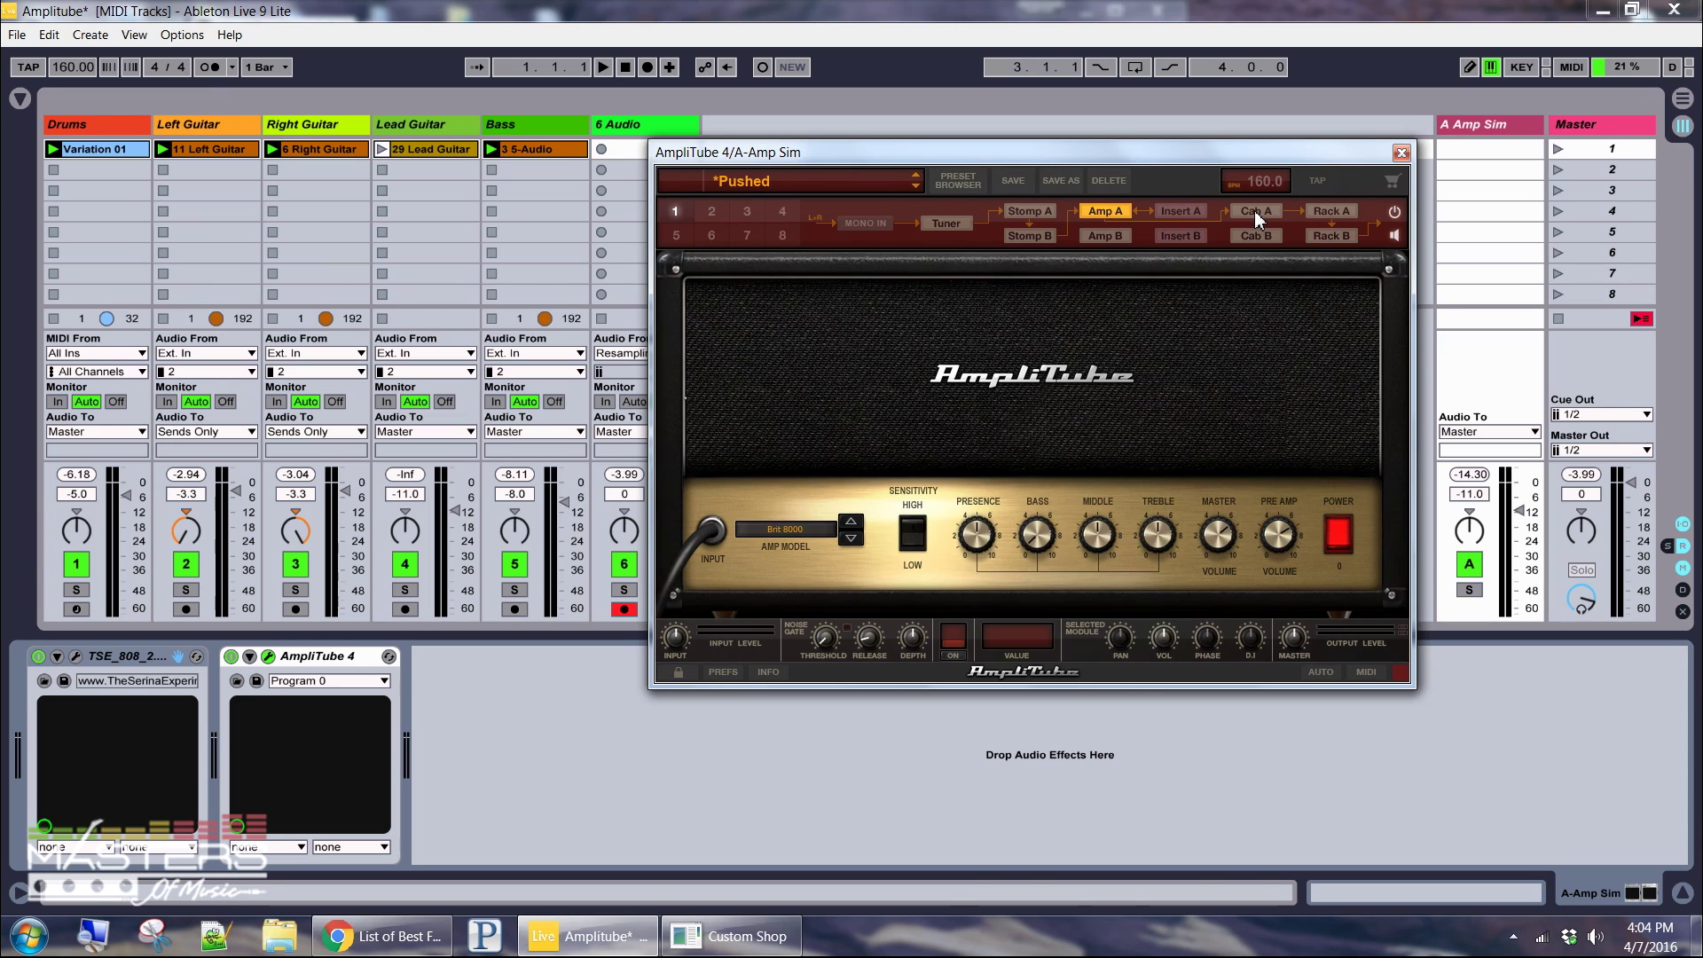
left_click(1254, 211)
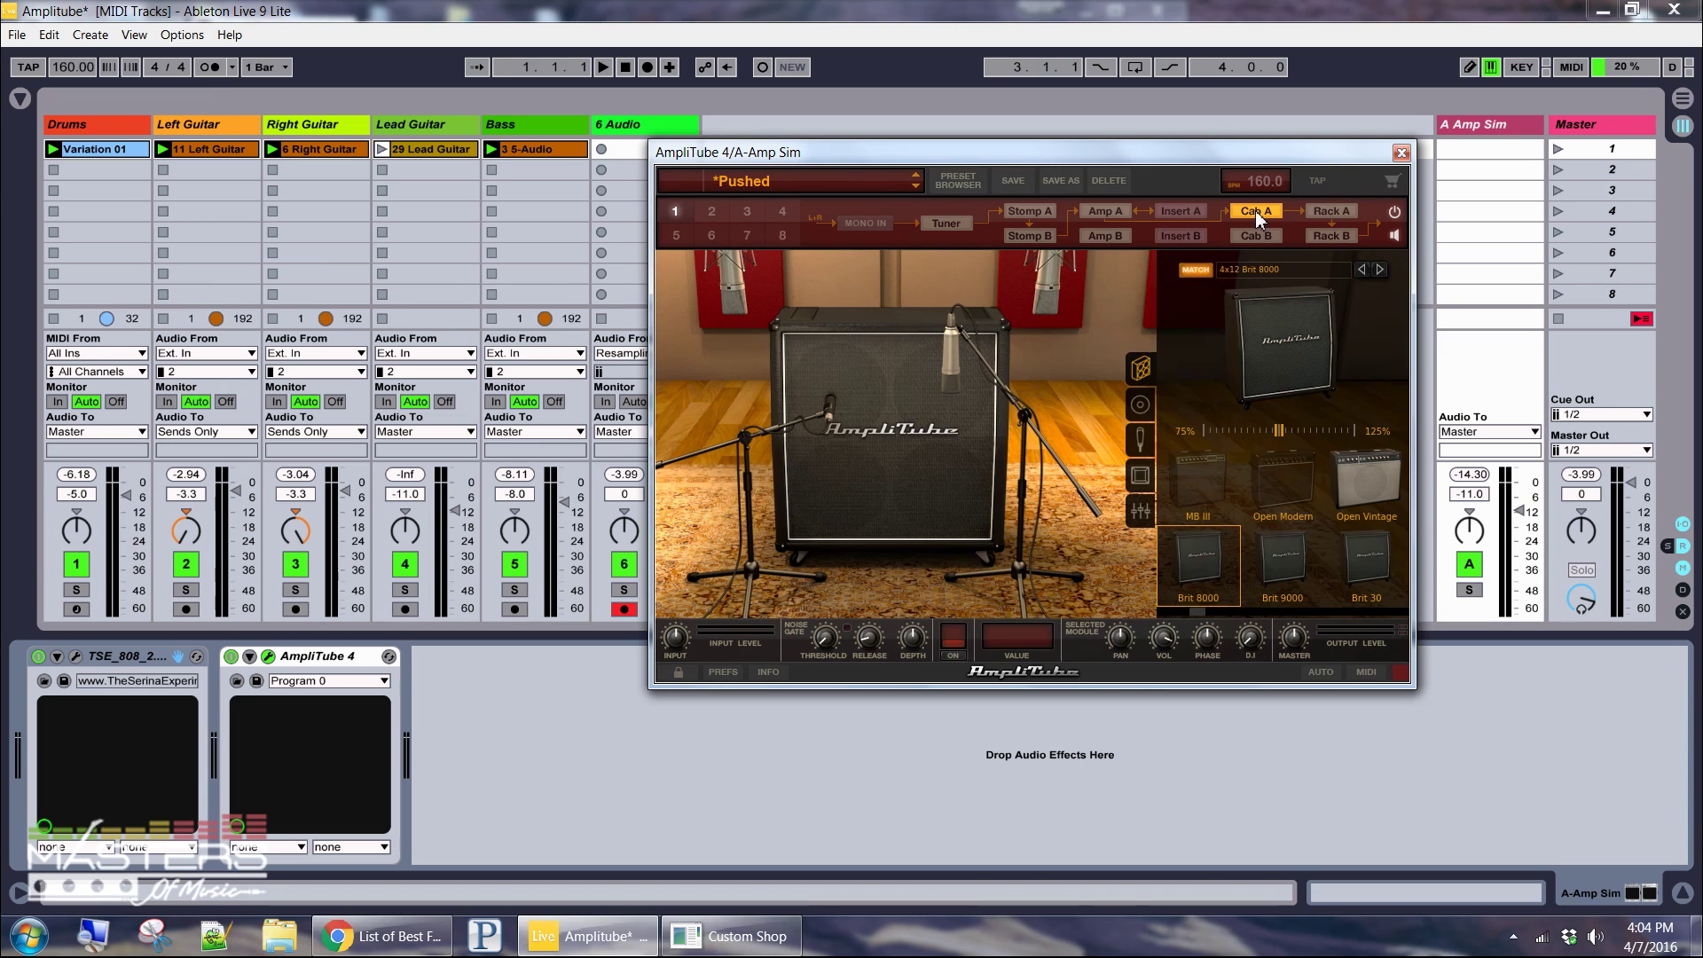
left_click(1143, 404)
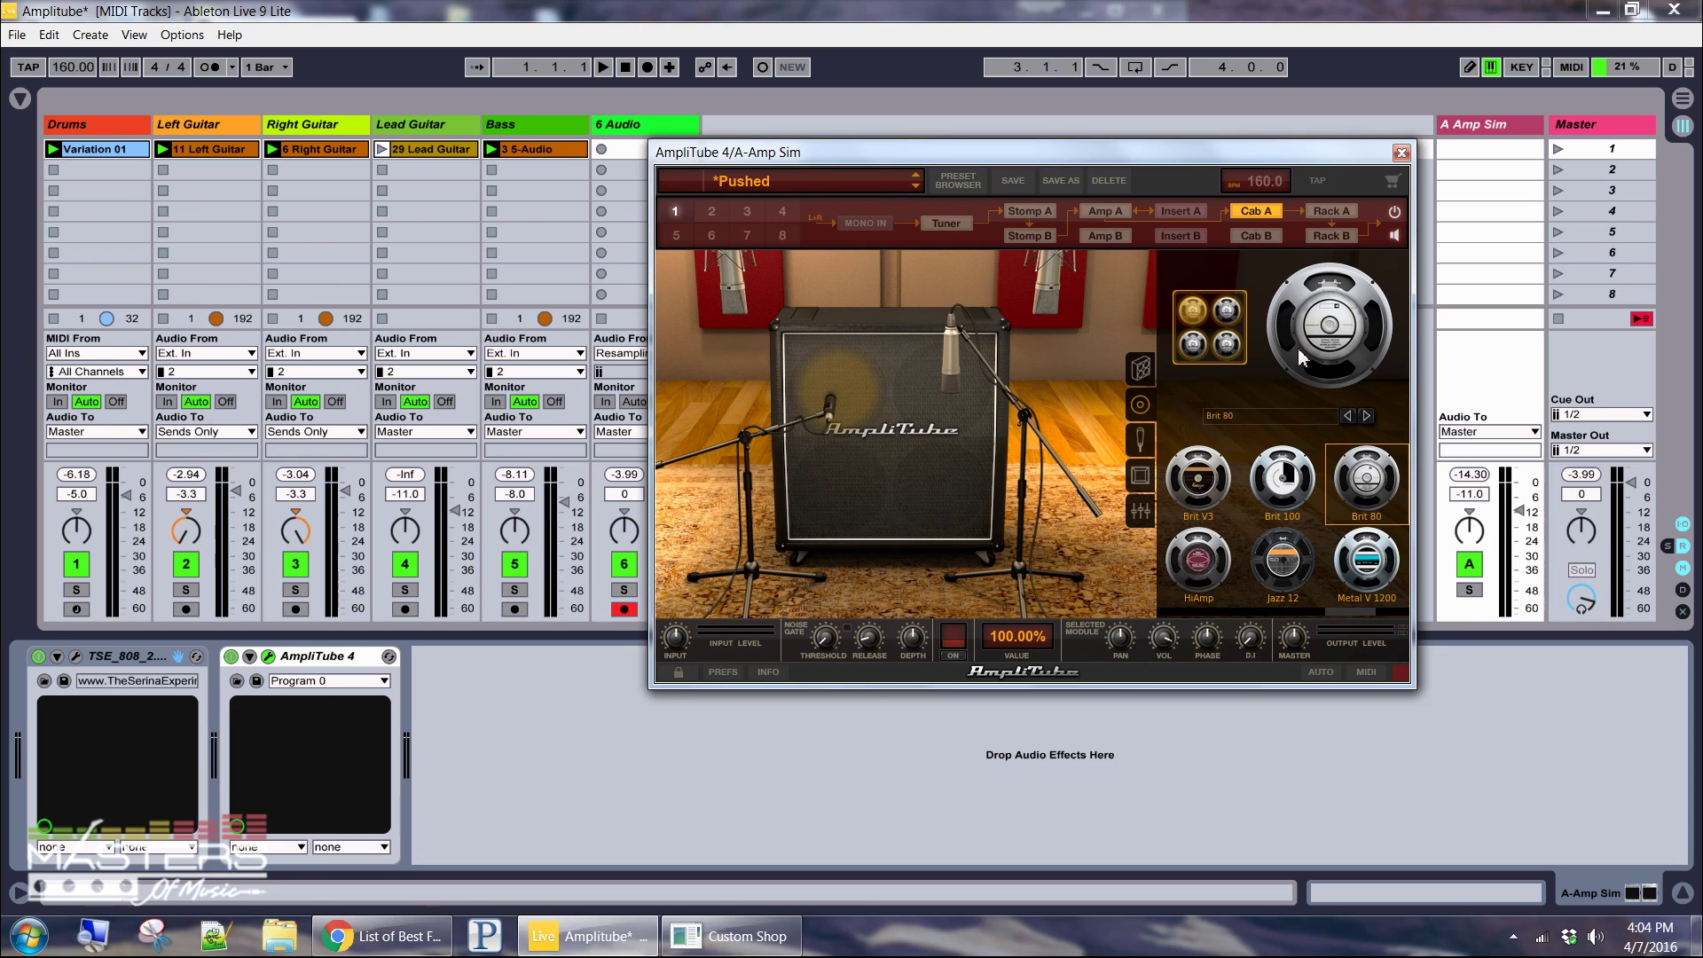
Try the Brit 100 and Jazz 12 speakers, then step on to the Brit V2 speaker.
left_click(1293, 486)
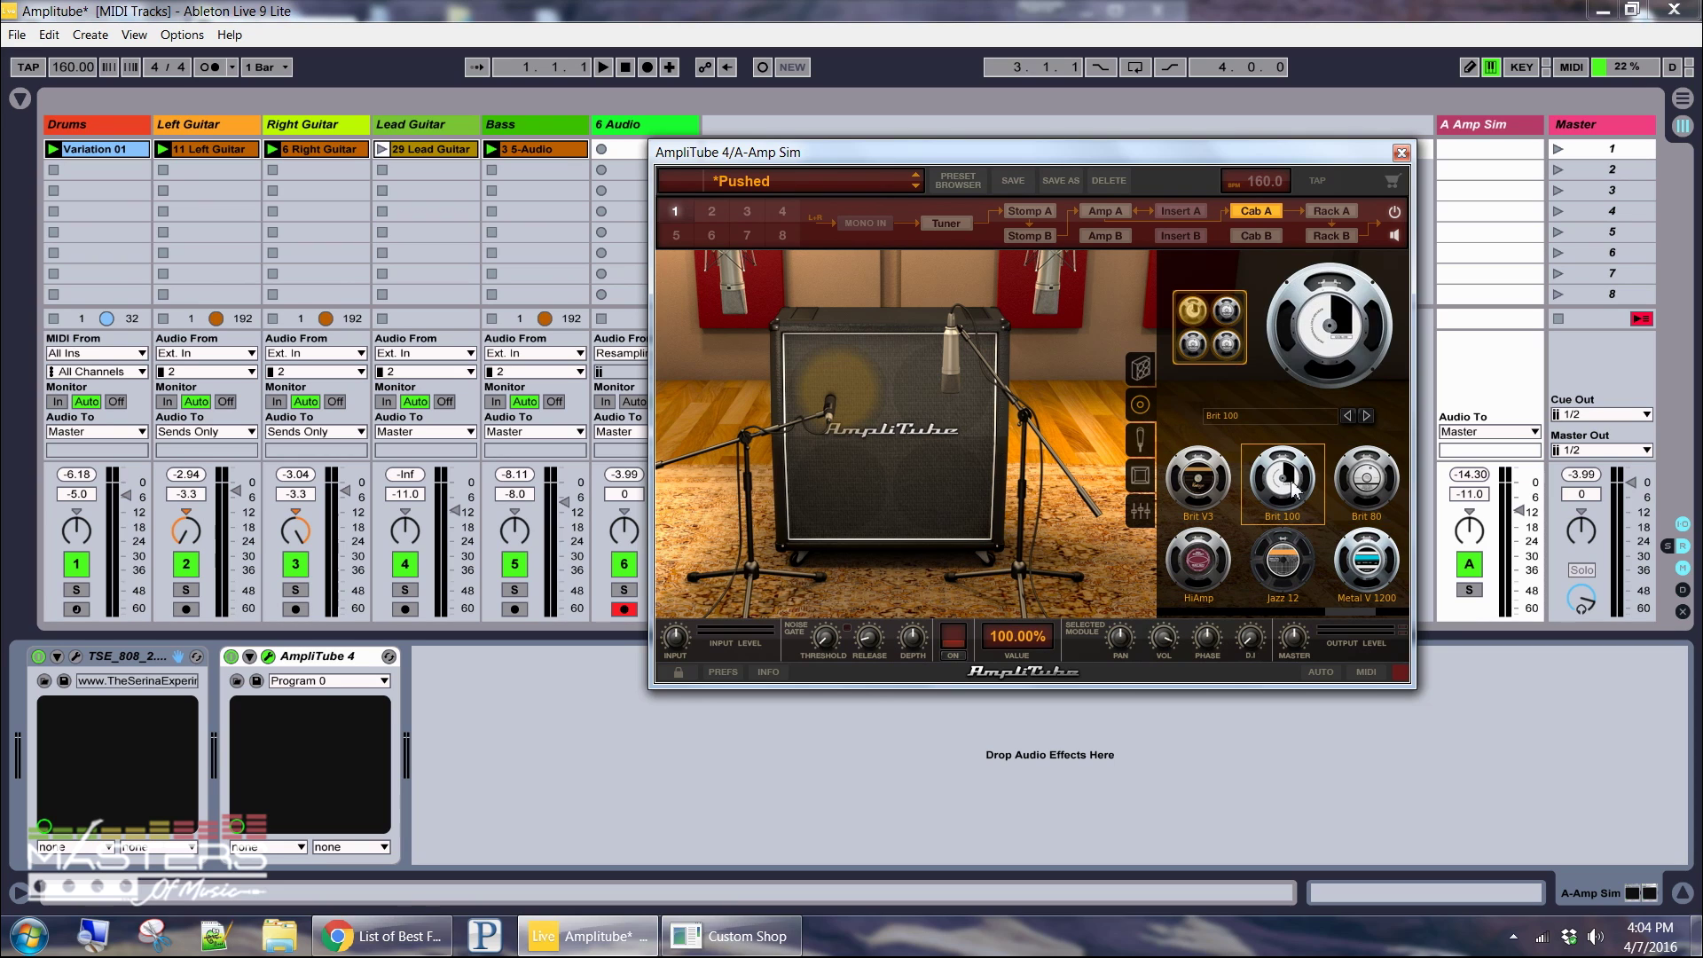
left_click(1229, 346)
left_click(1286, 568)
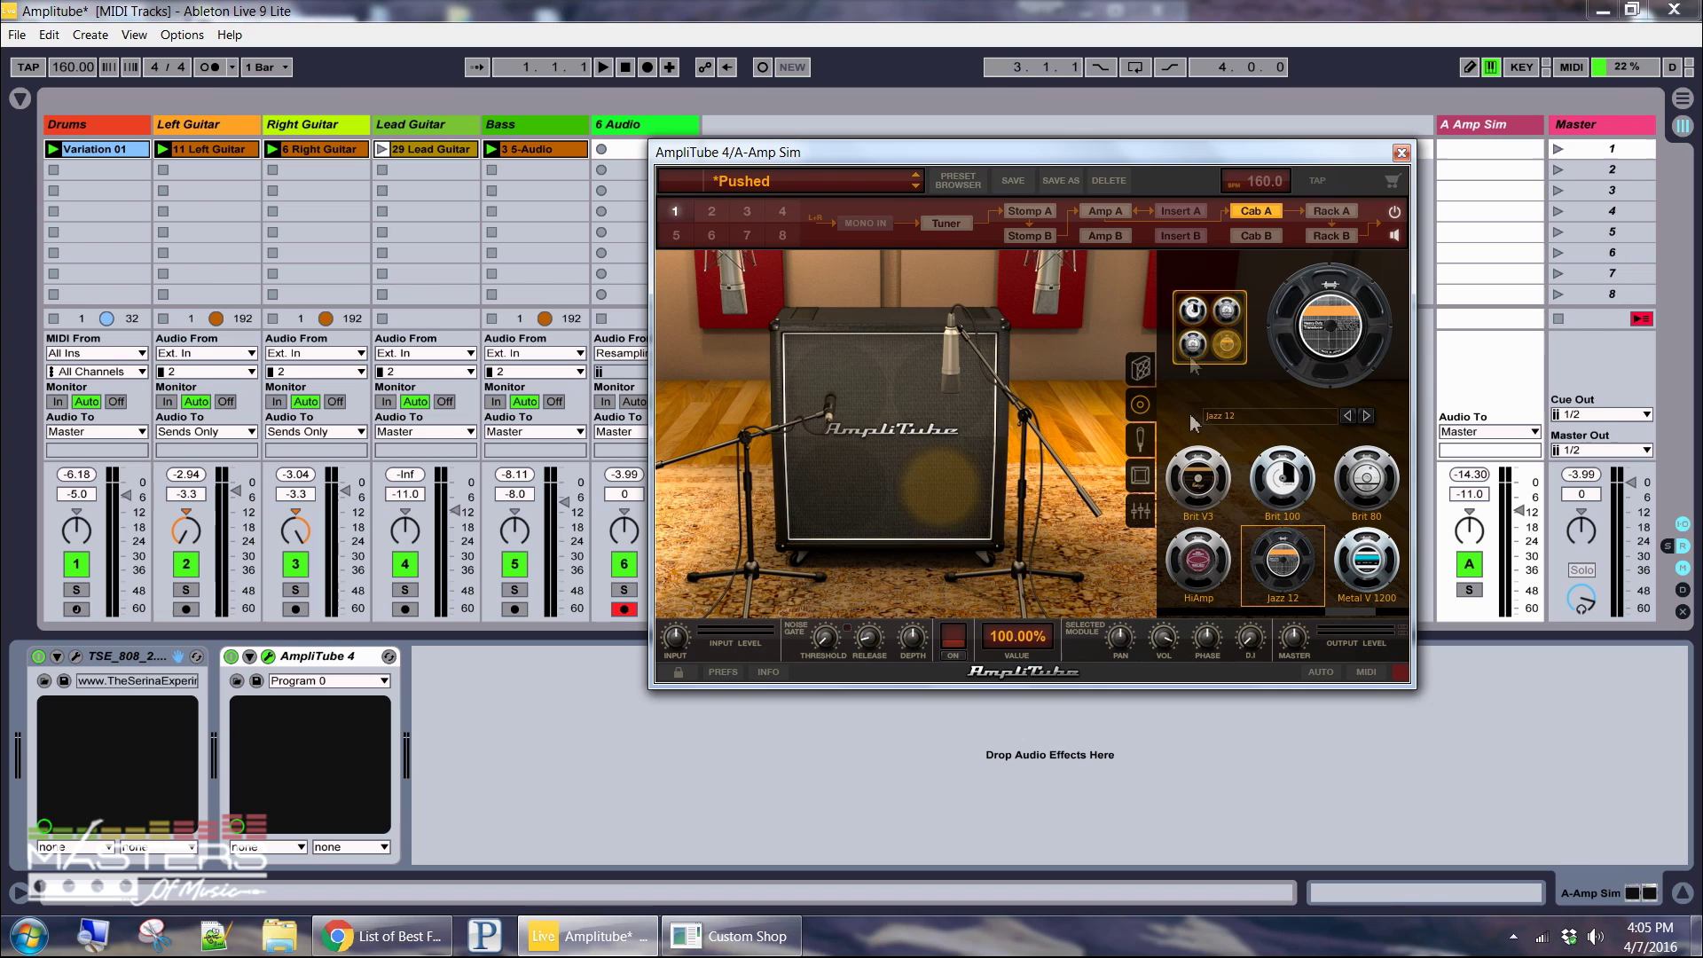
left_click(1366, 416)
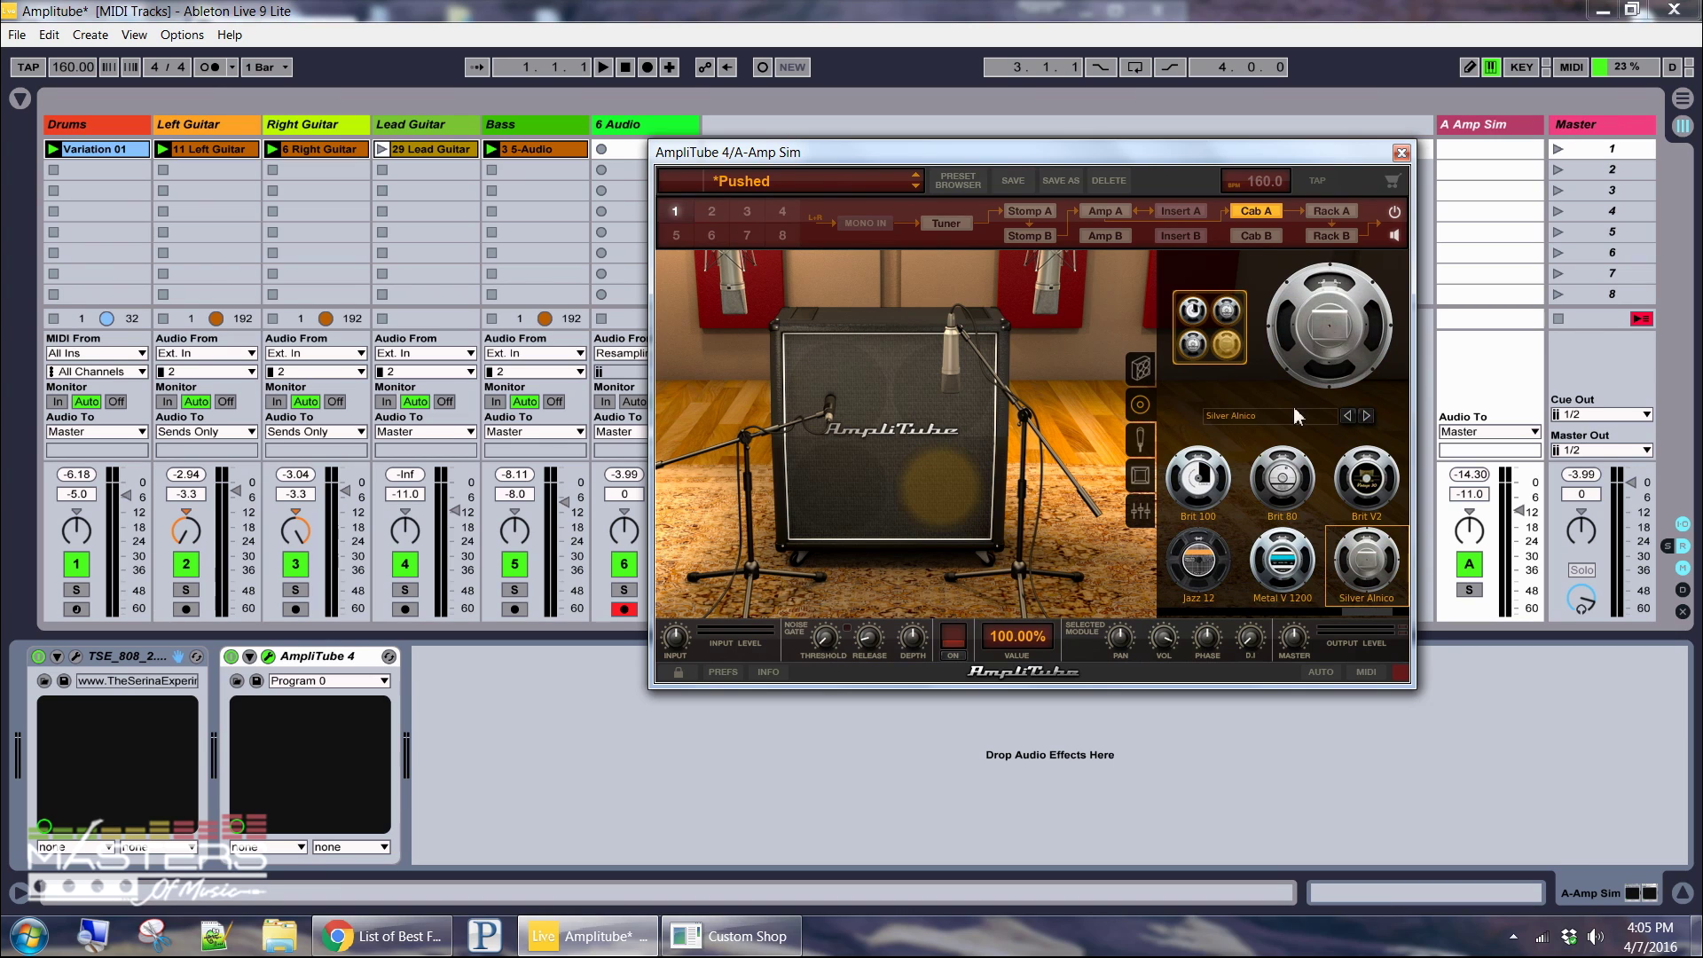
left_click(1194, 345)
left_click(1366, 416)
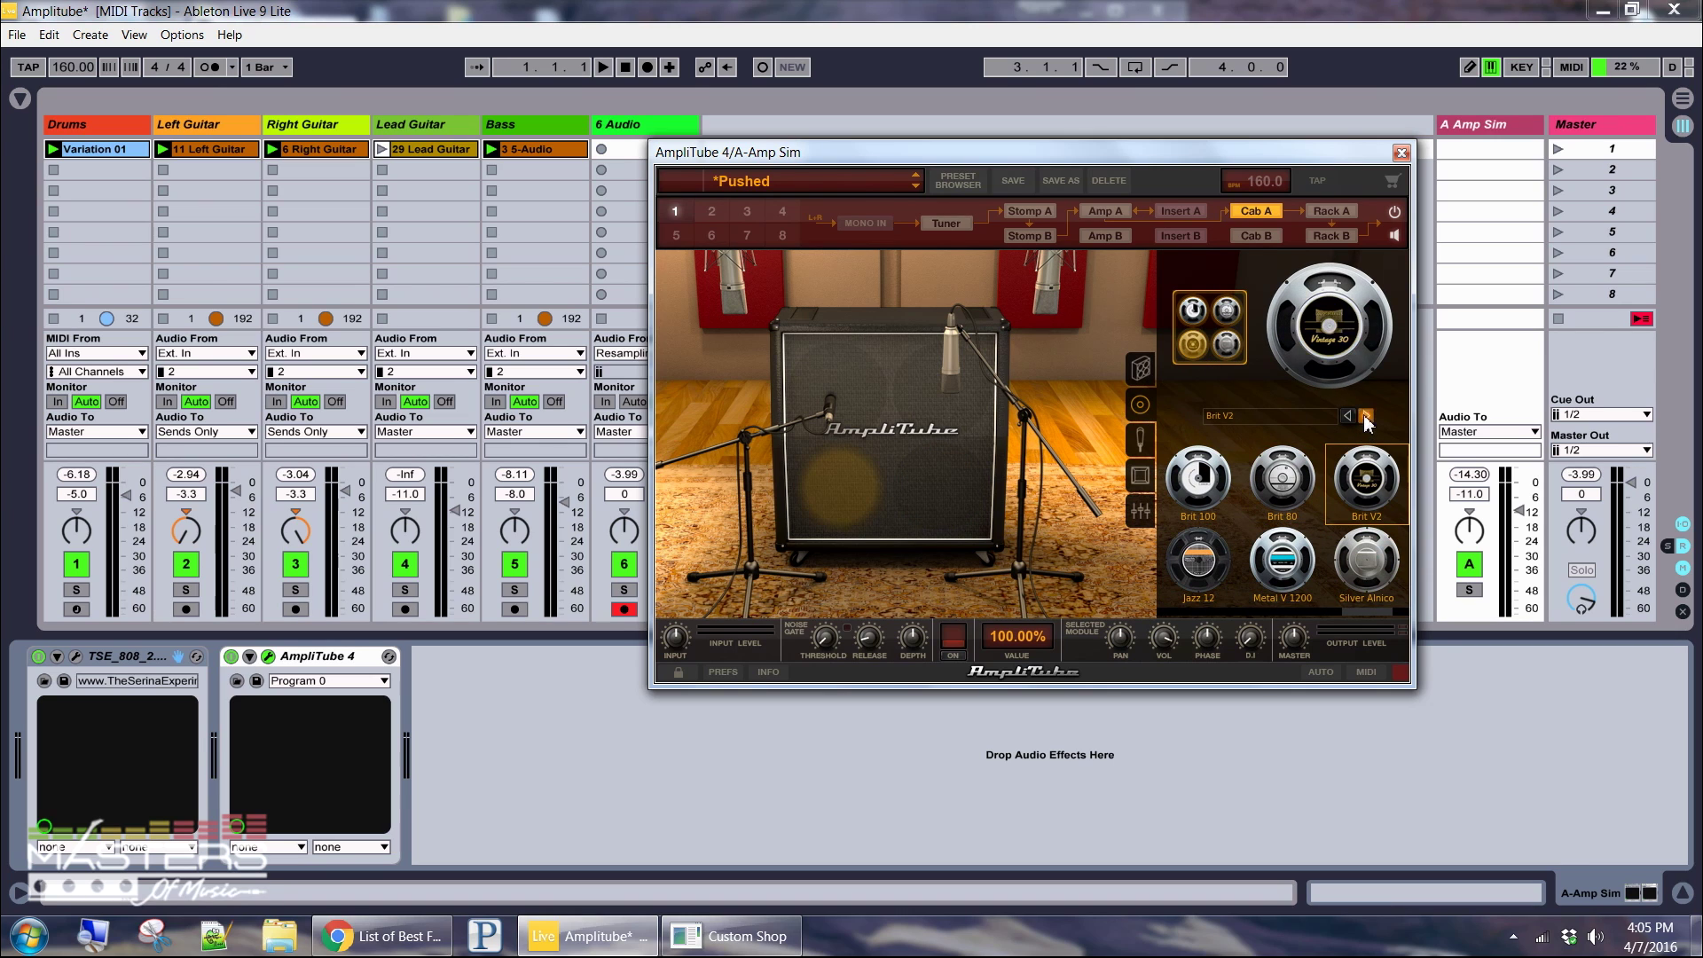
Cycle mic 1 through Double Dynamic 57, Condenser 87 and Condenser 414, returning to Dynamic 57.
left_click(1140, 440)
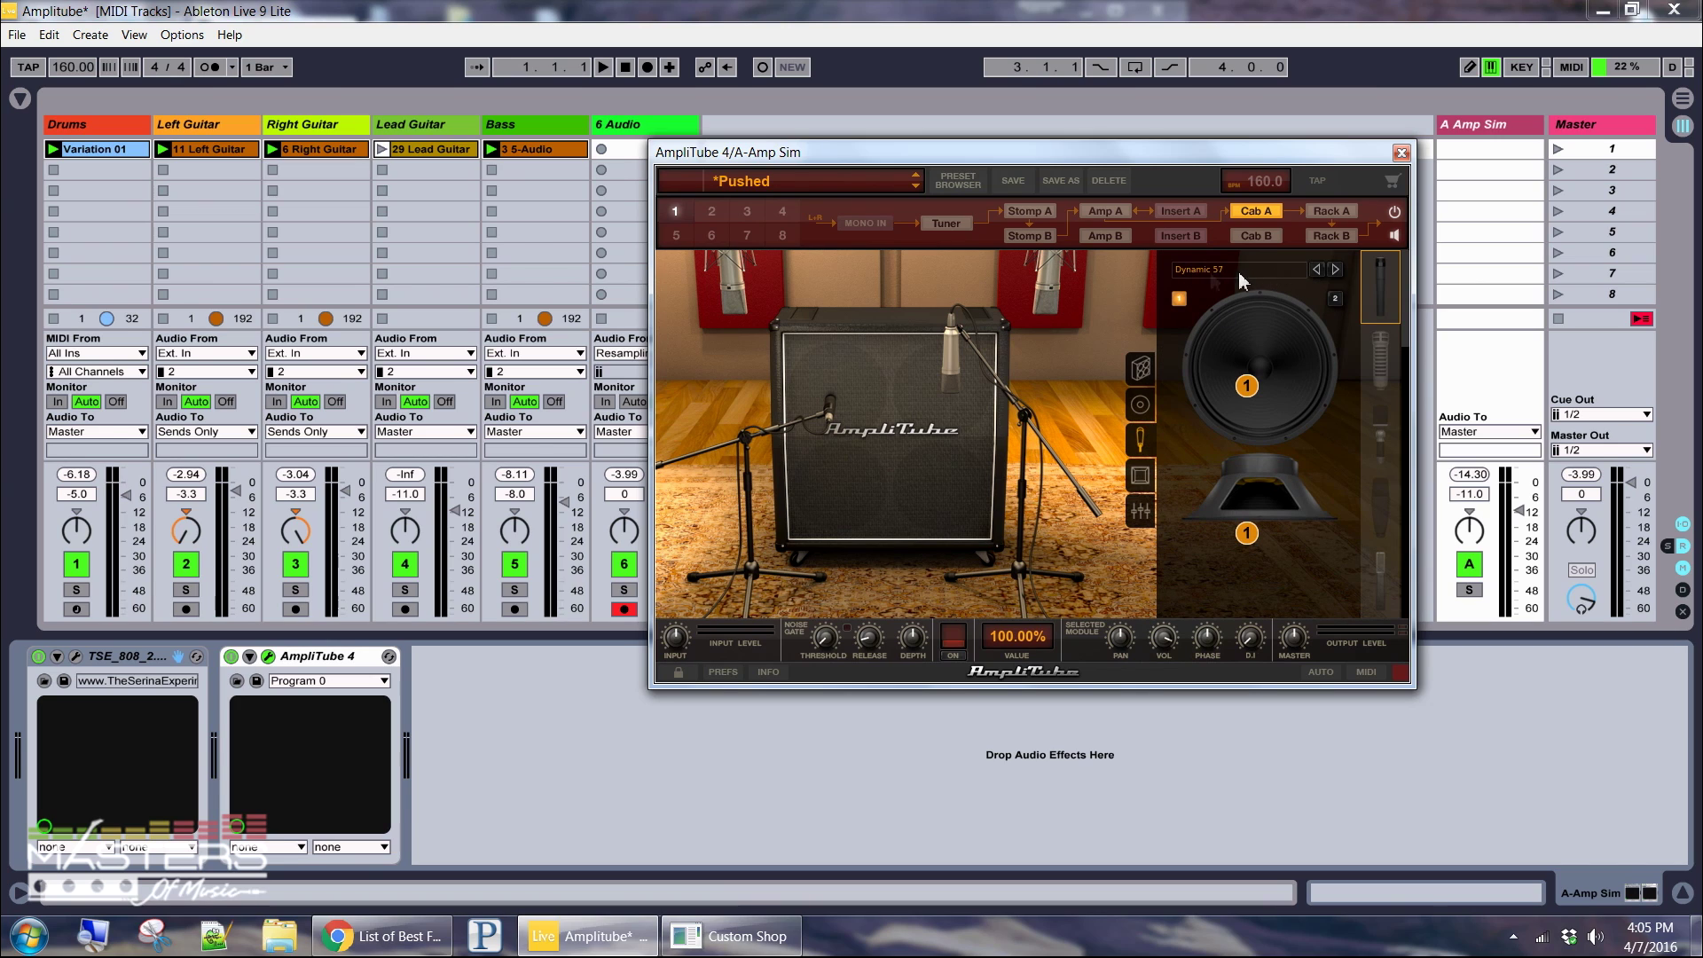
left_click(1335, 270)
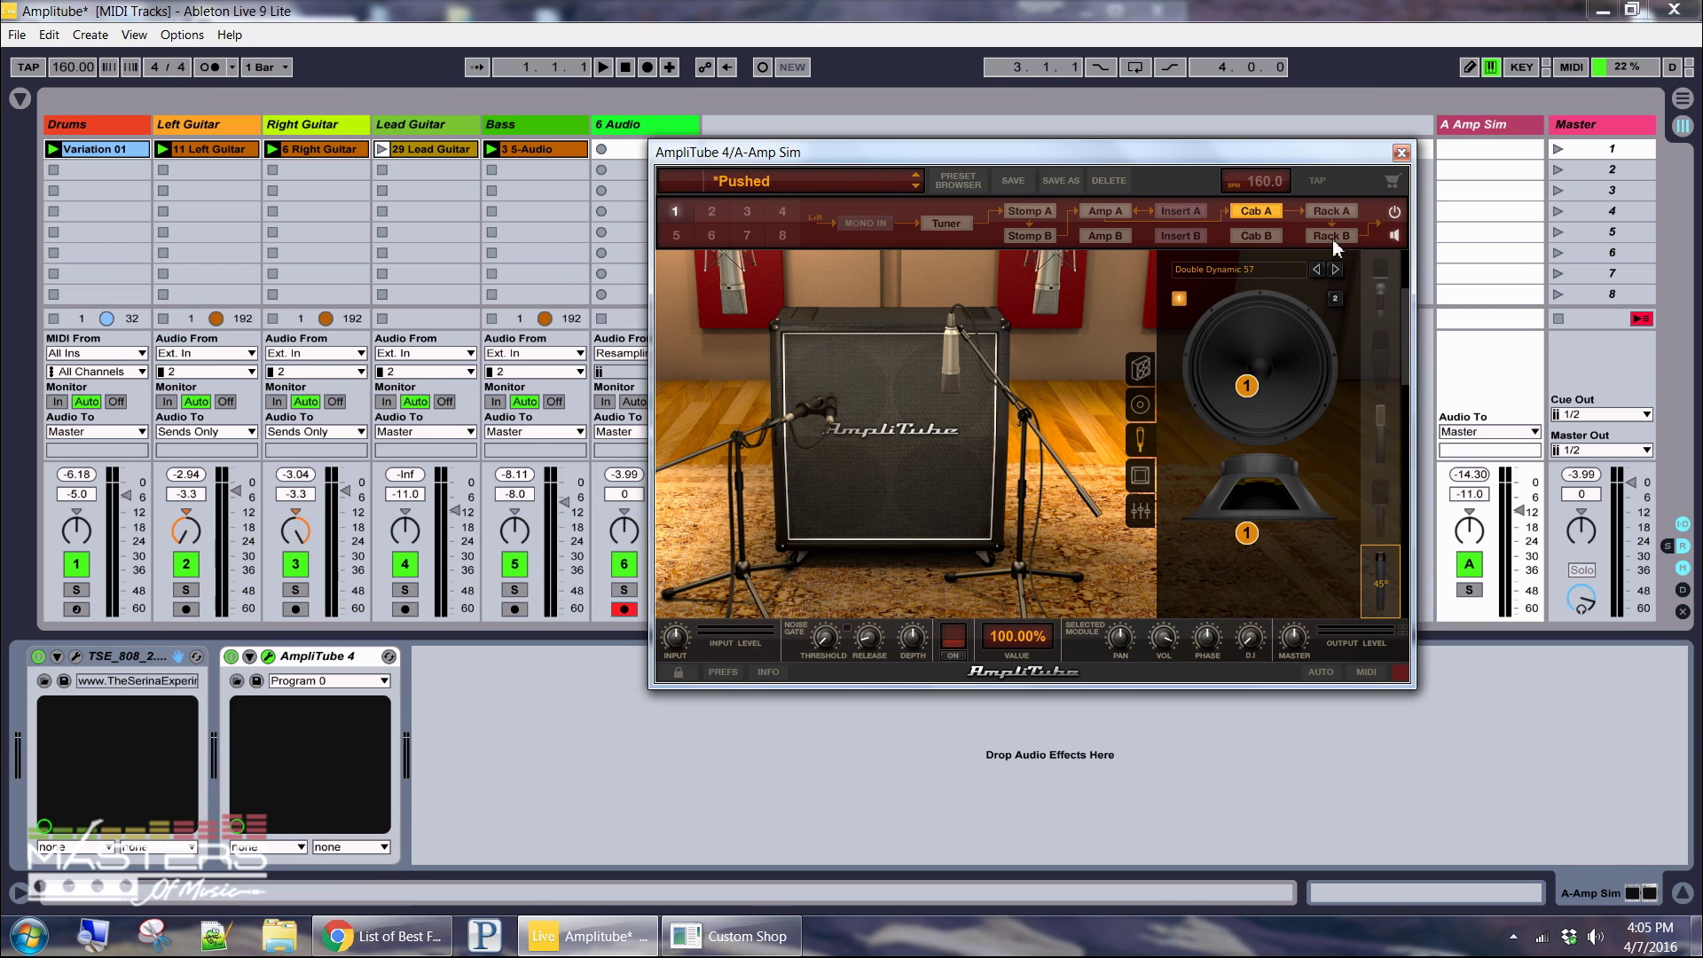
left_click(1335, 268)
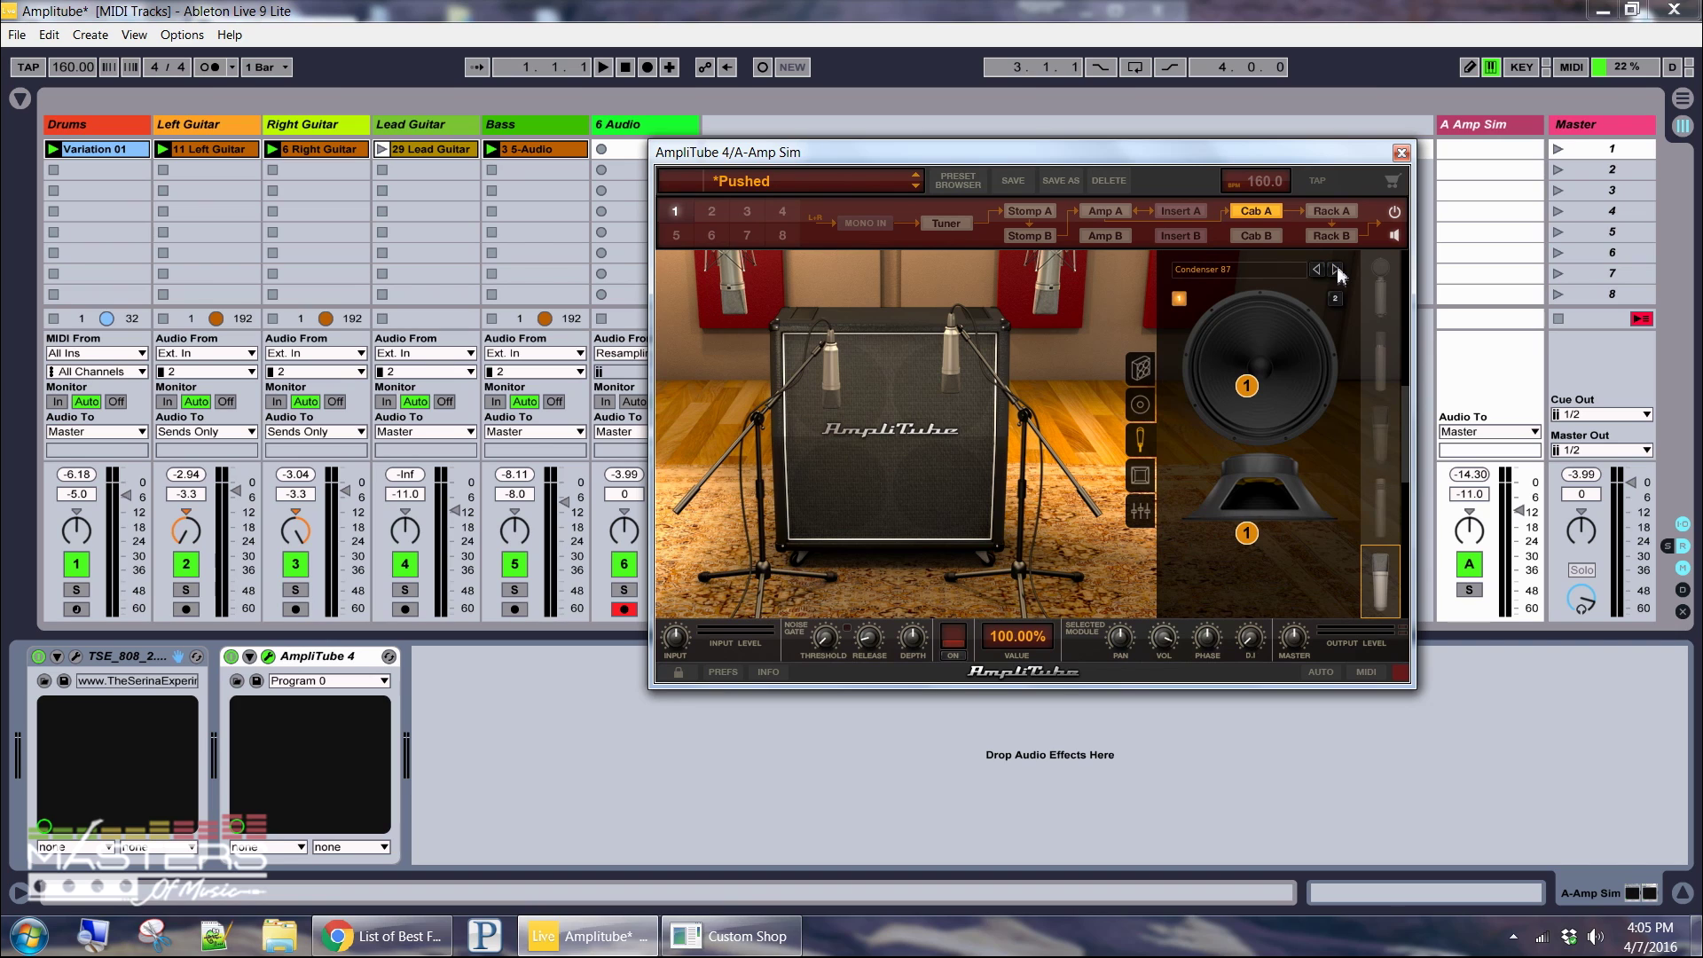
left_click(1337, 269)
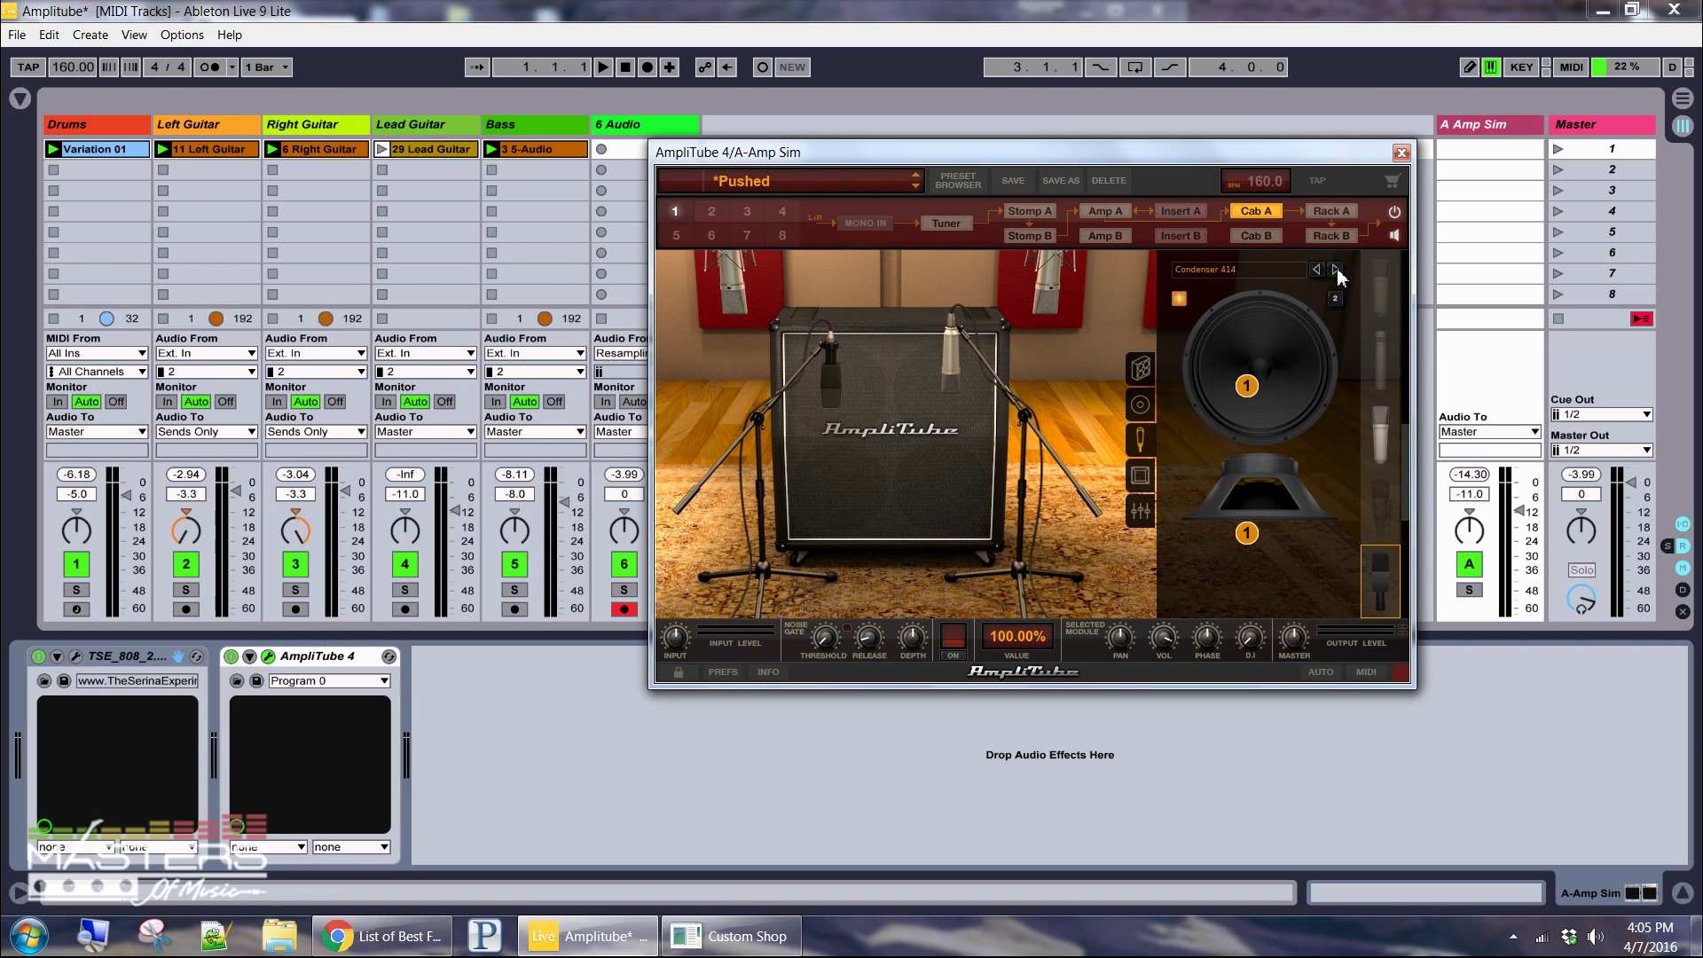
left_click(1318, 269)
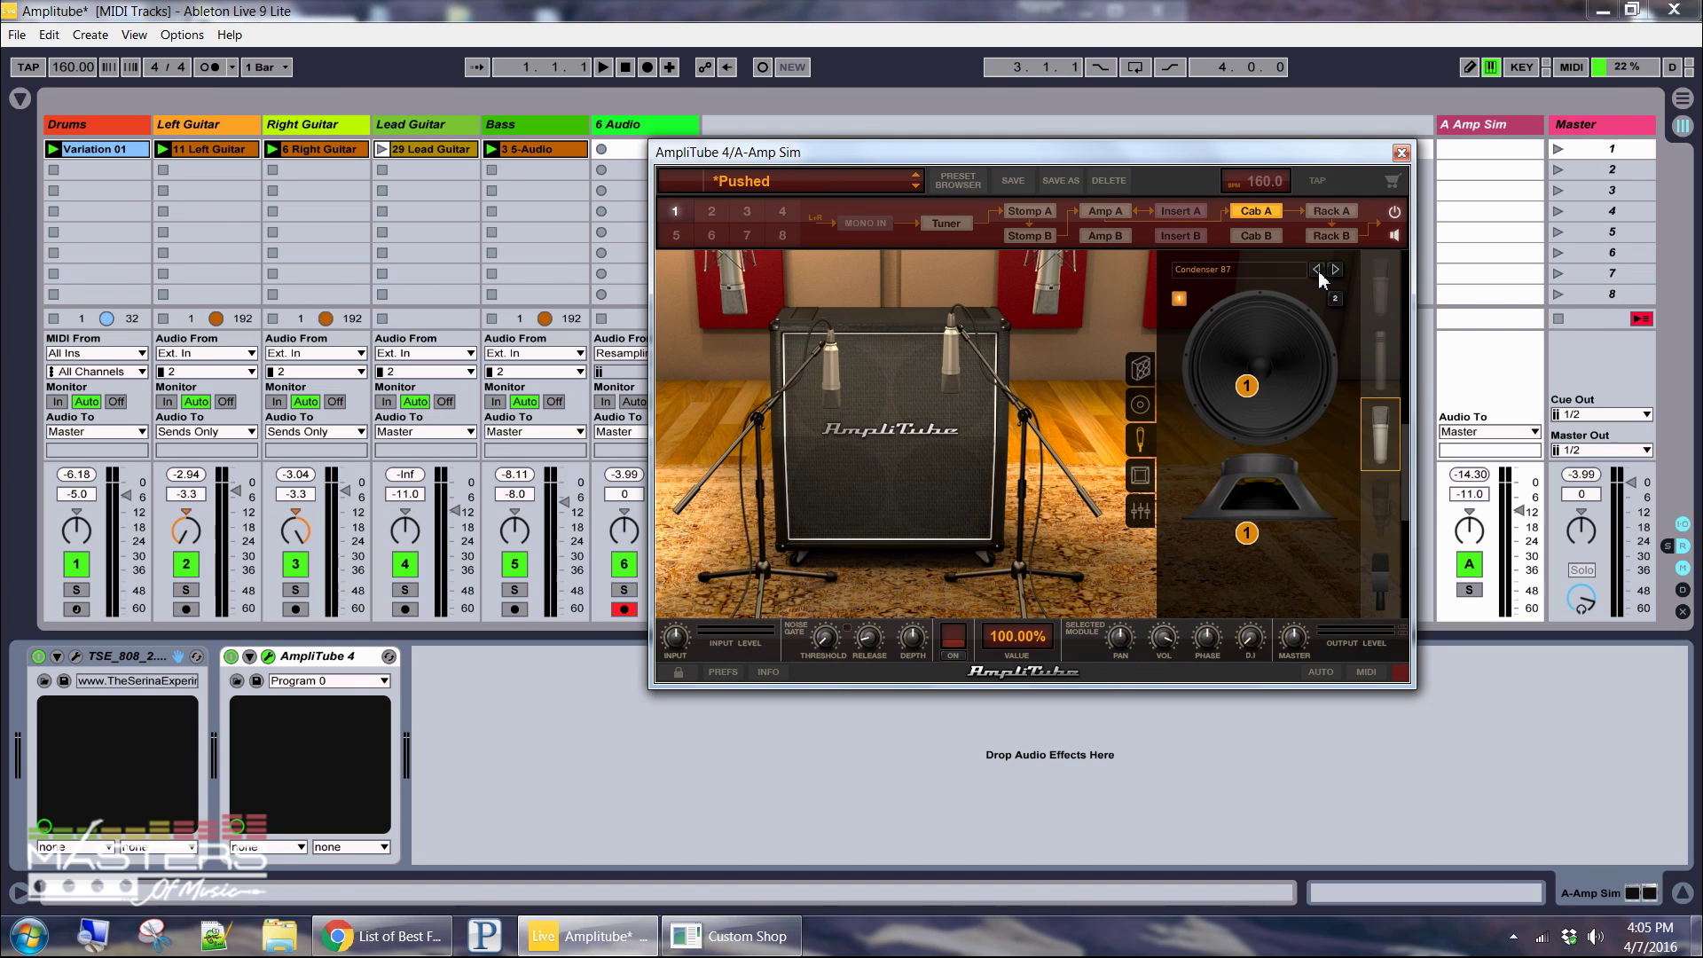
left_click(1318, 270)
left_click(1318, 270)
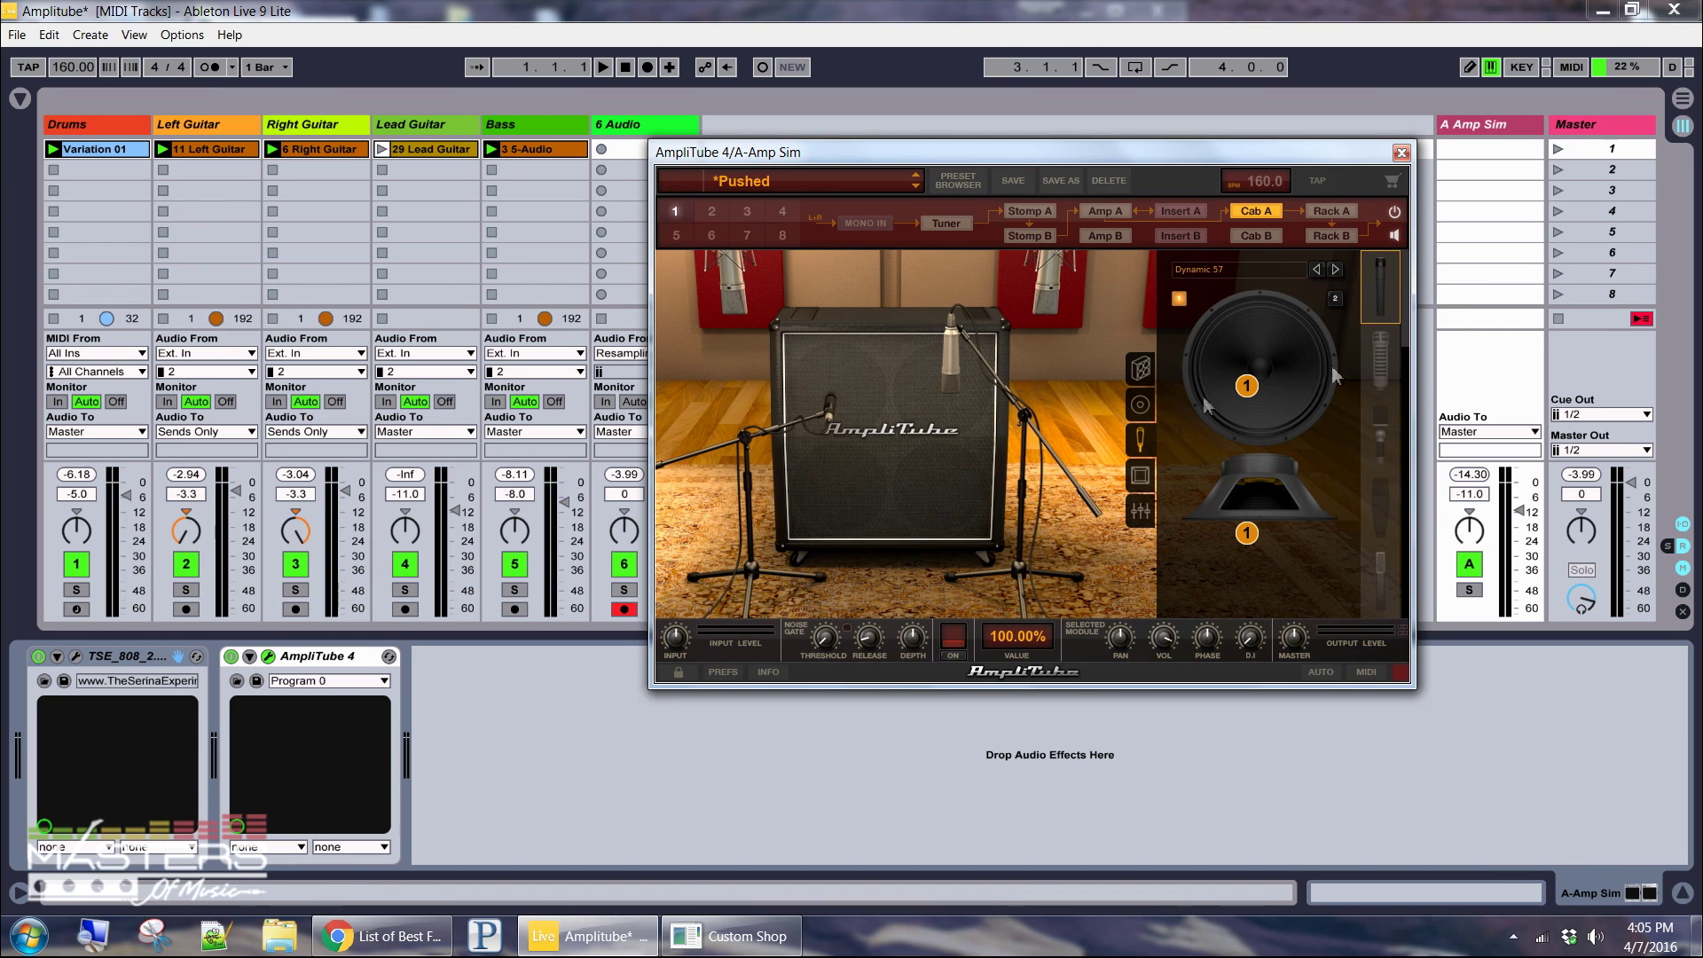
left_click(1259, 271)
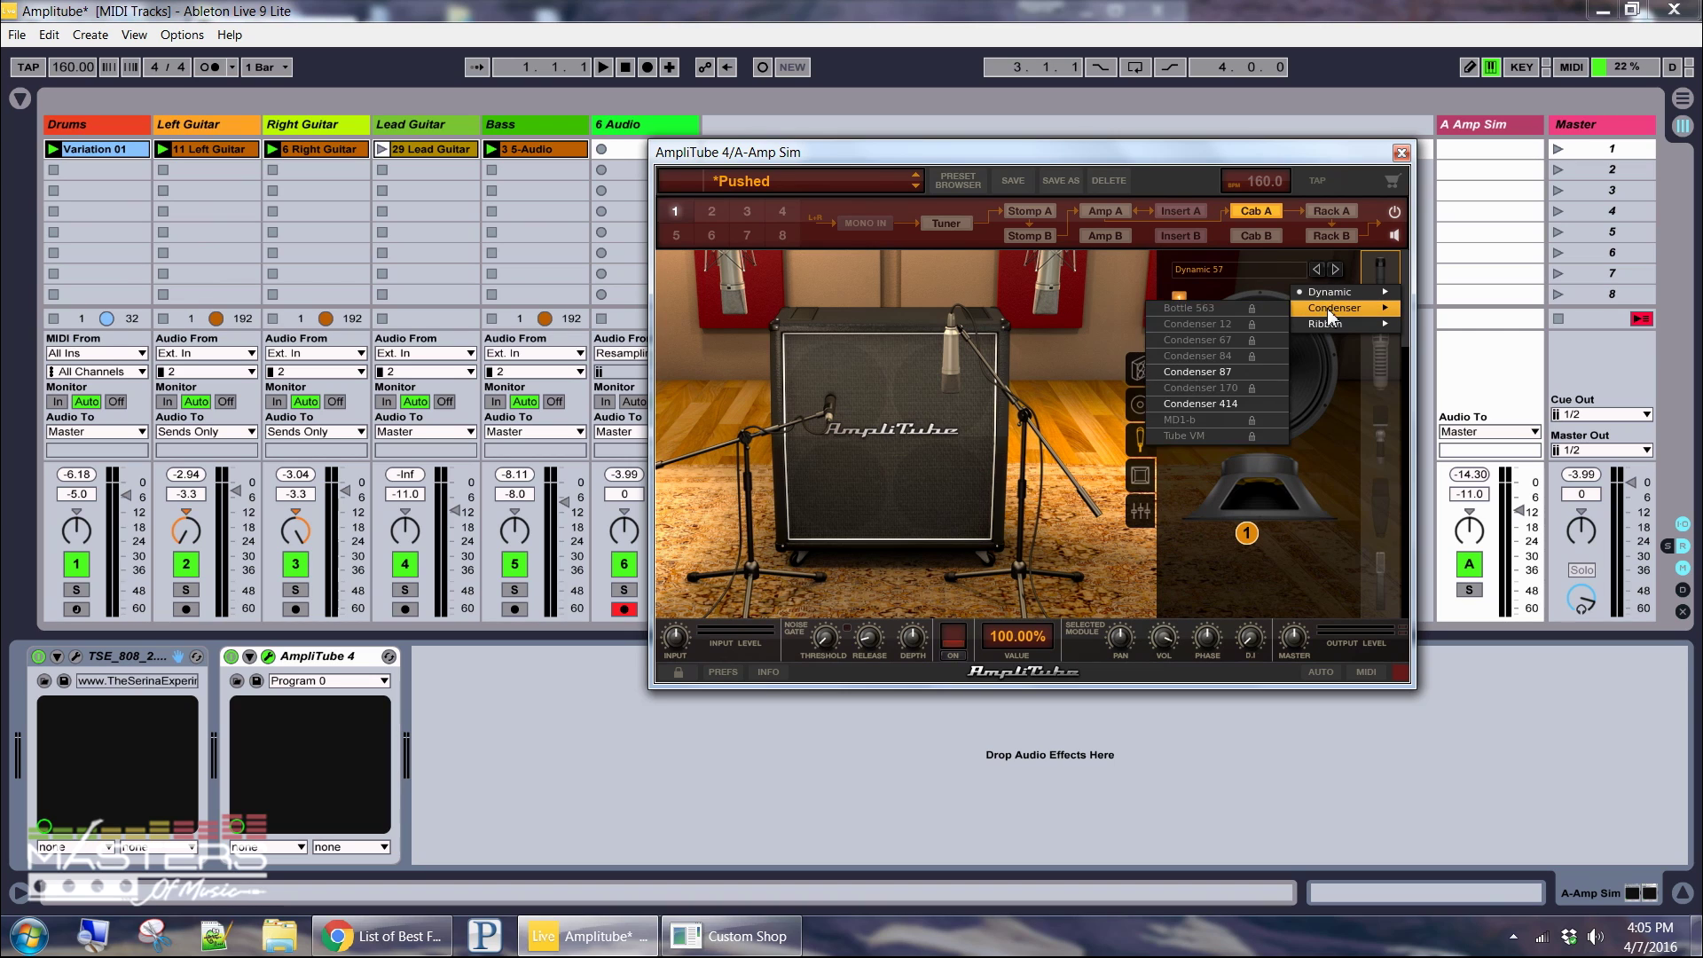
mouse_move(1332, 325)
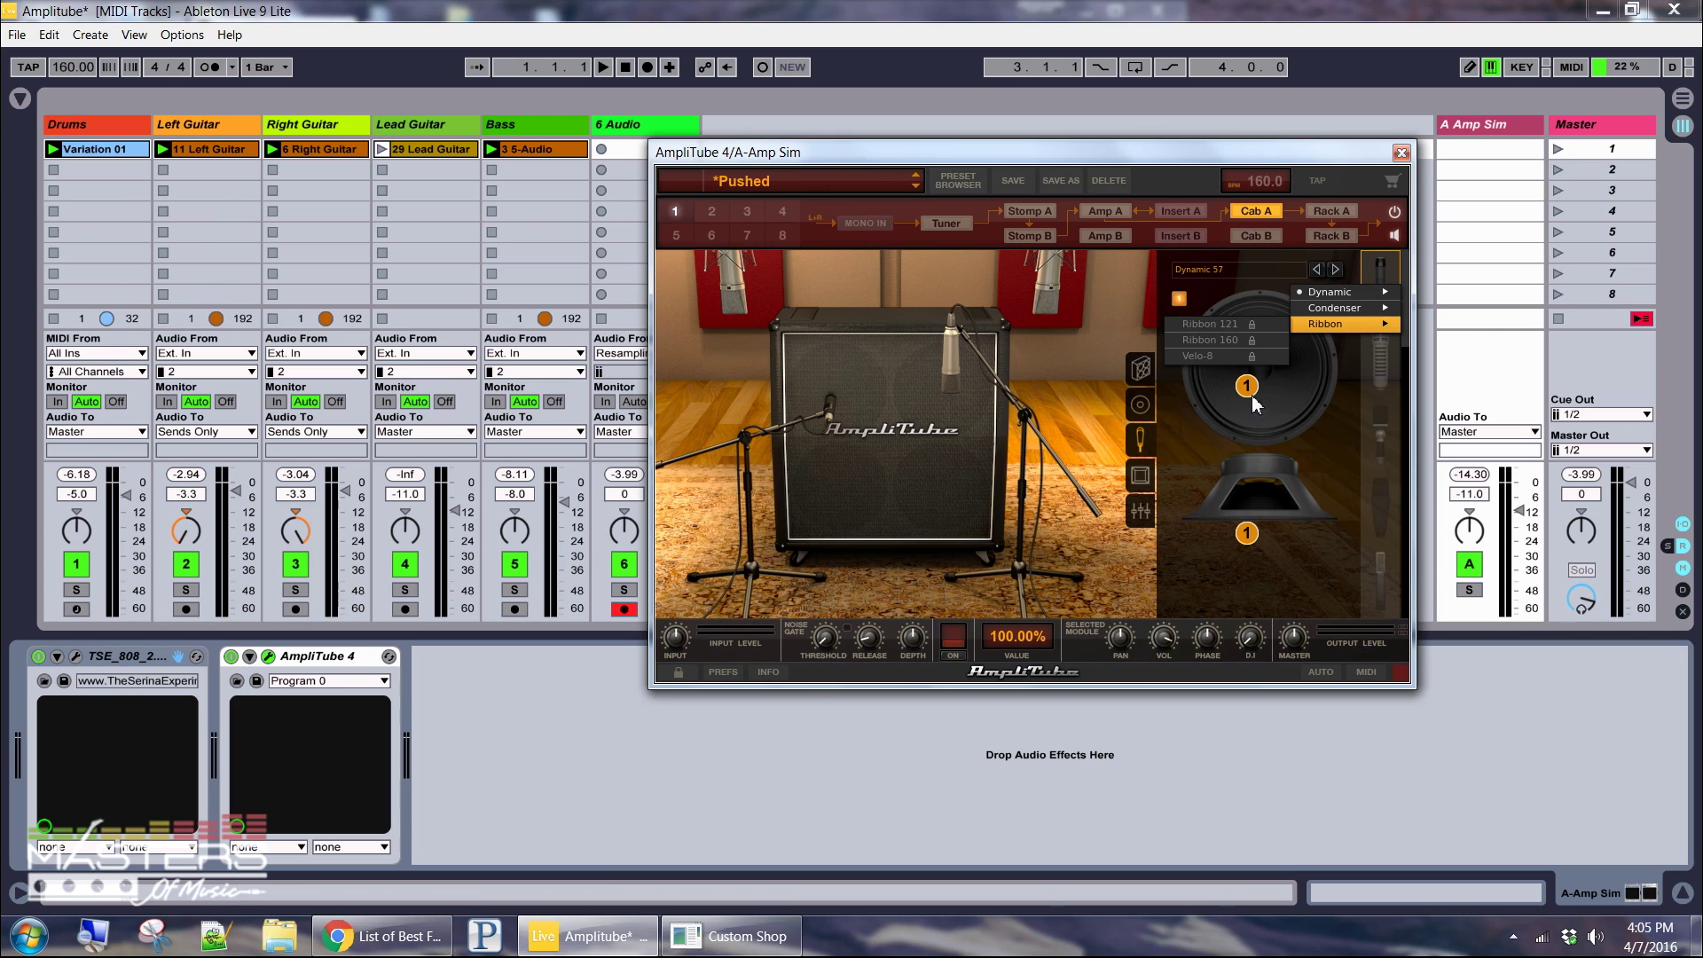
left_click(1311, 484)
Reposition the Dynamic 57 mic 1 on the speaker cone, then select the second mic.
mouse_move(1245, 386)
left_mouse_down()
mouse_move(1222, 373)
mouse_move(1282, 363)
mouse_move(1277, 386)
mouse_move(1262, 380)
left_mouse_up()
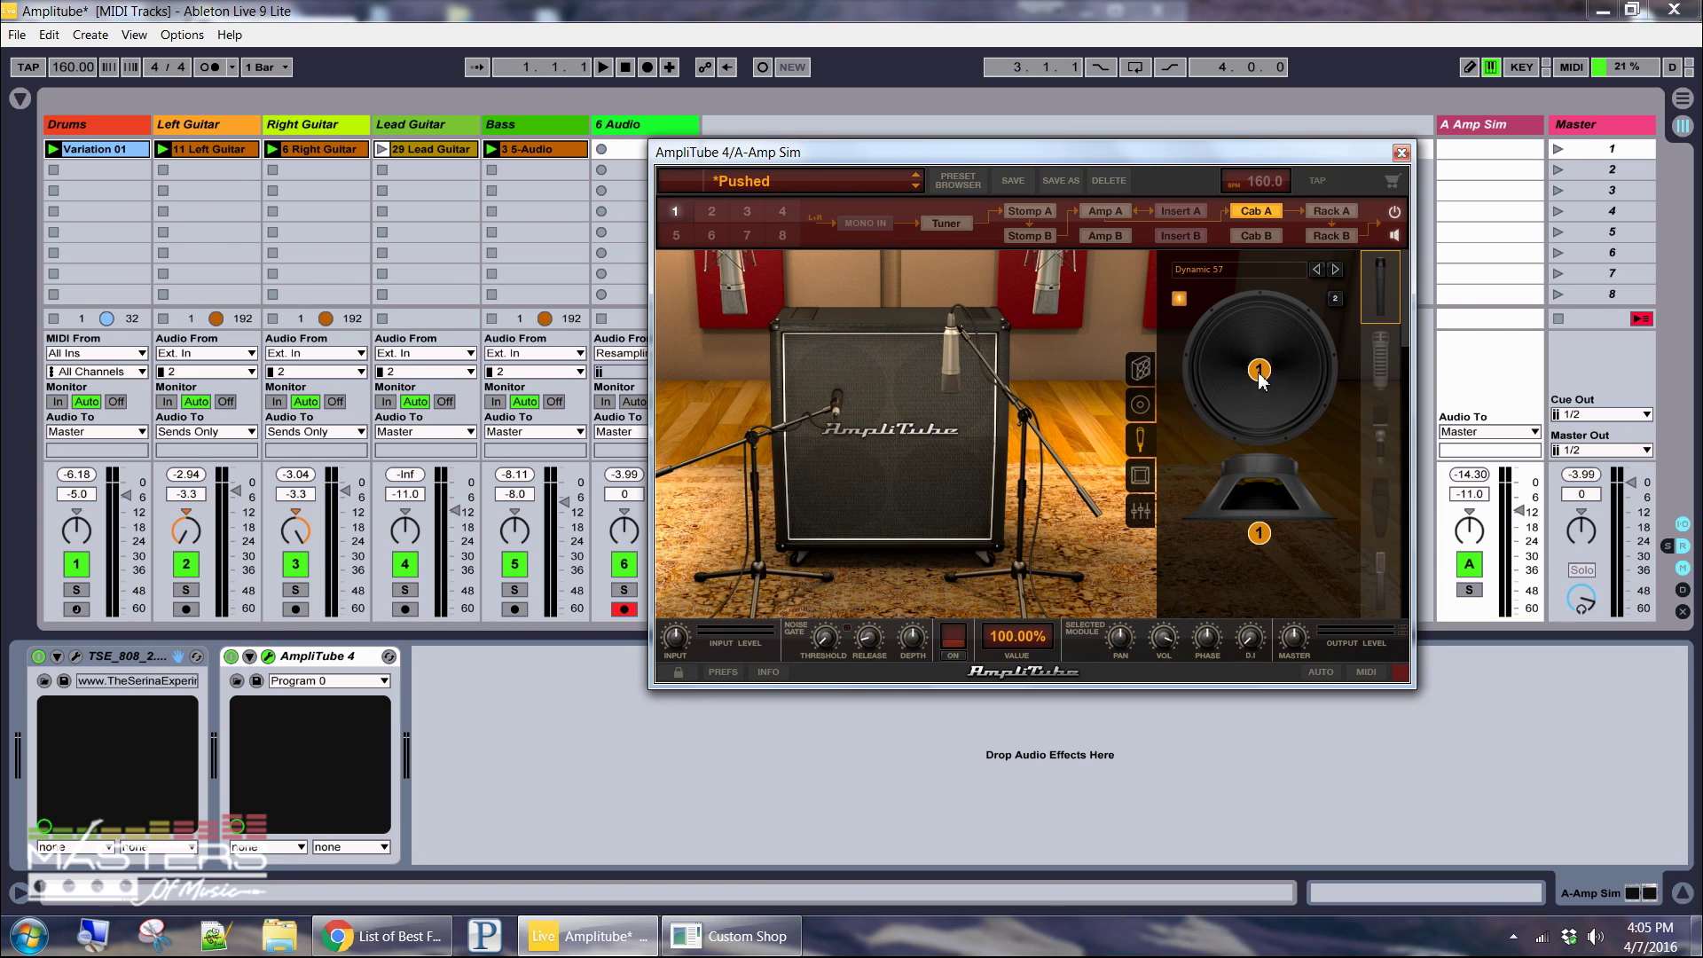
left_click_drag(1261, 378, 1232, 377)
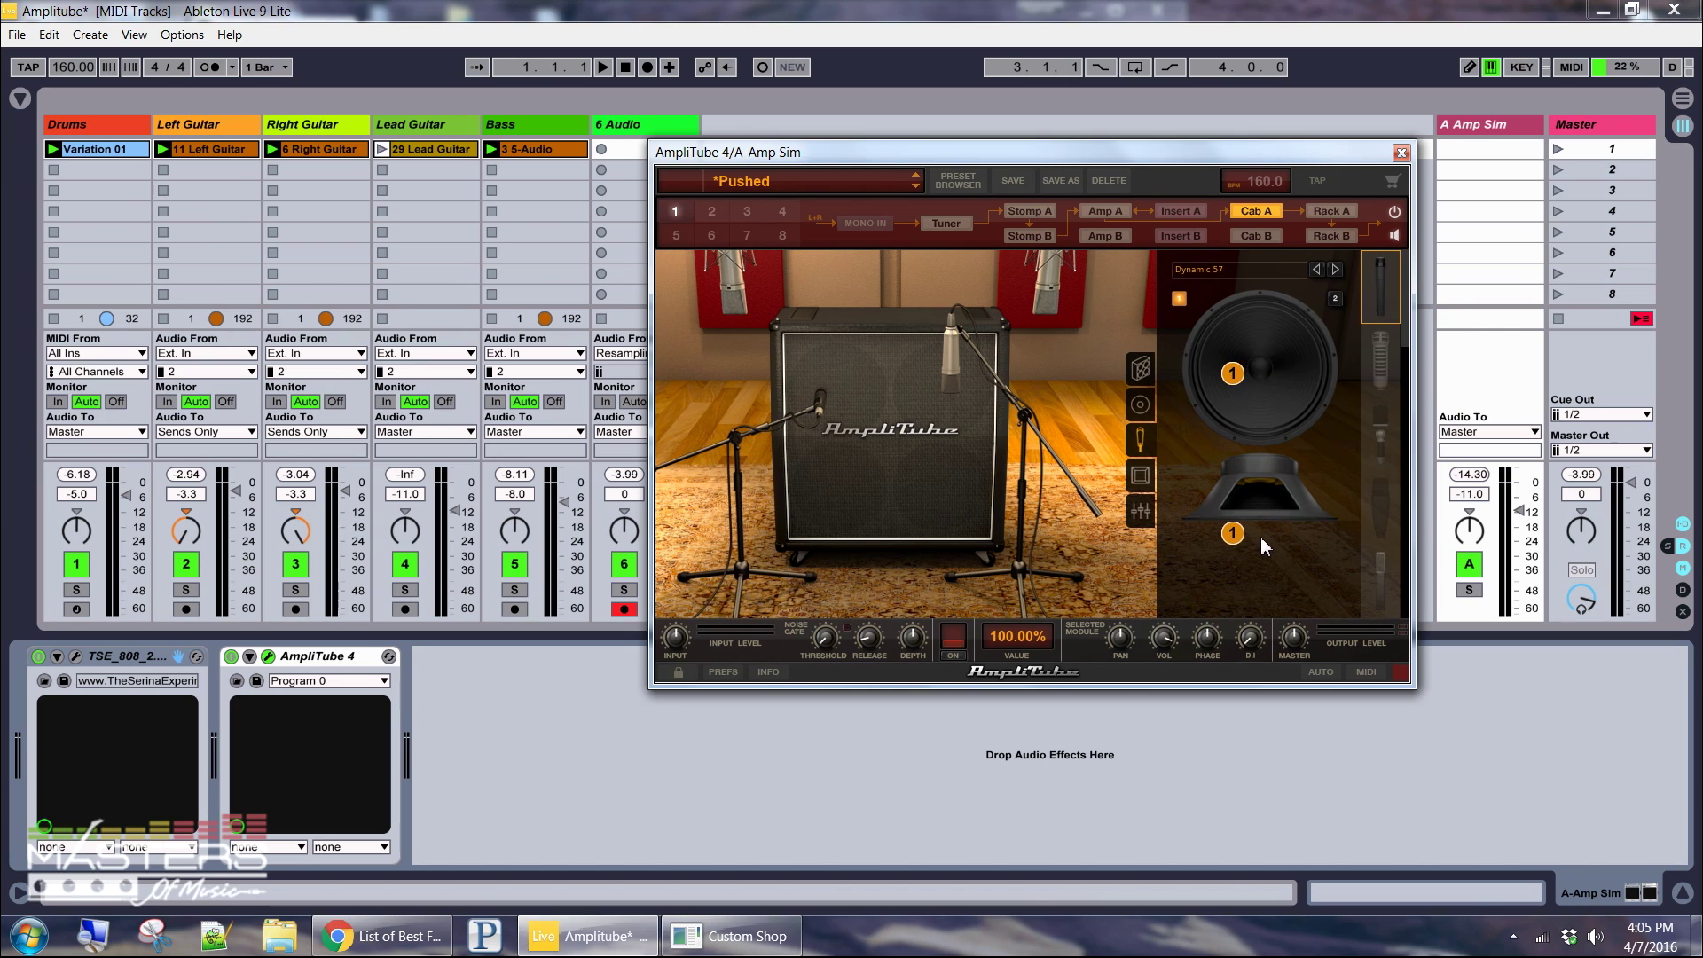
mouse_move(1237, 540)
left_mouse_down()
mouse_move(1265, 617)
mouse_move(1261, 536)
left_mouse_up()
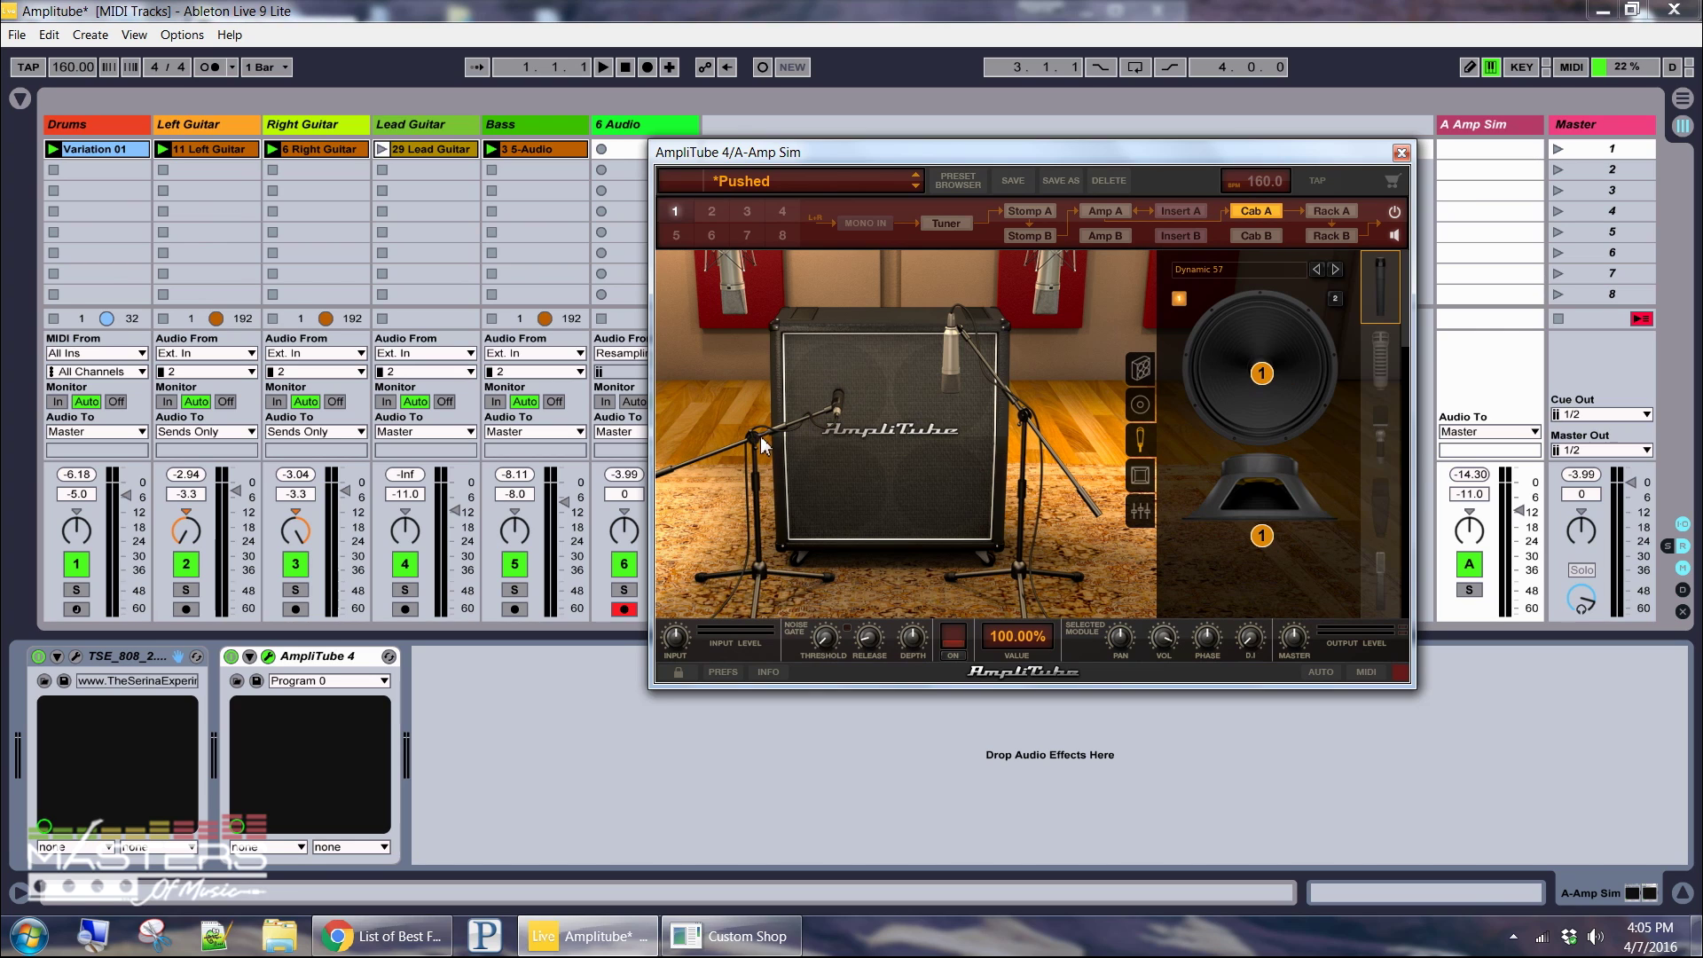
left_click_drag(761, 444, 835, 413)
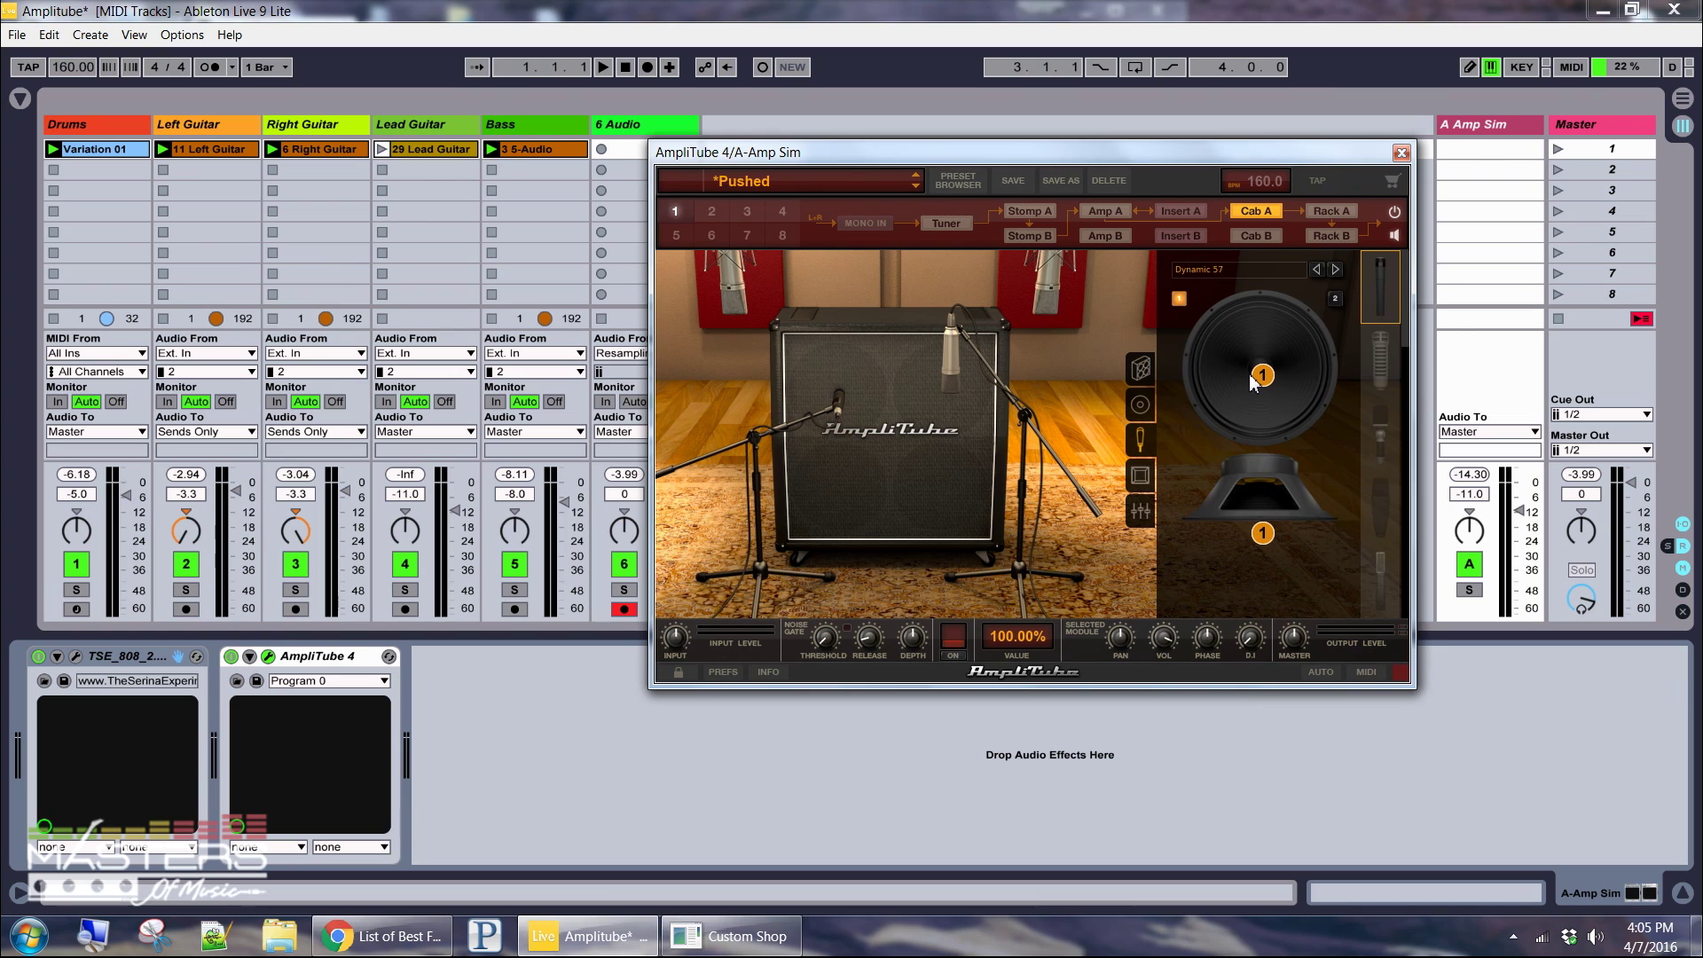
left_click(1334, 299)
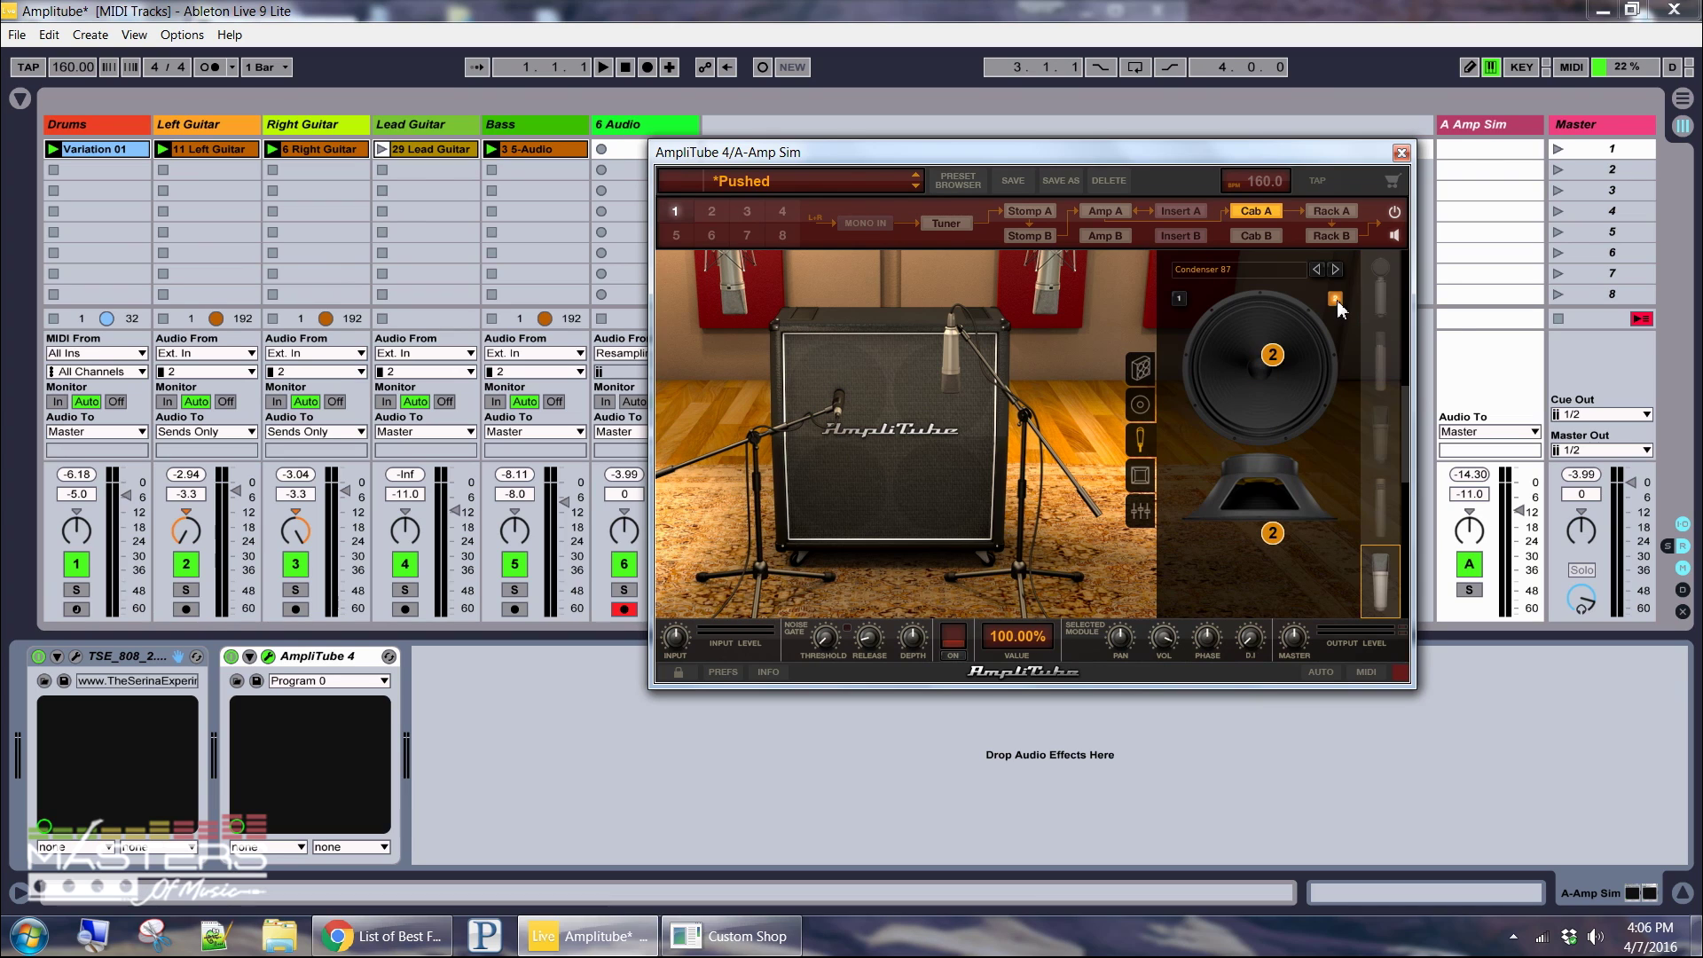
Reposition the second mic on the speaker and lower the room mic level.
left_click_drag(1282, 363, 1293, 373)
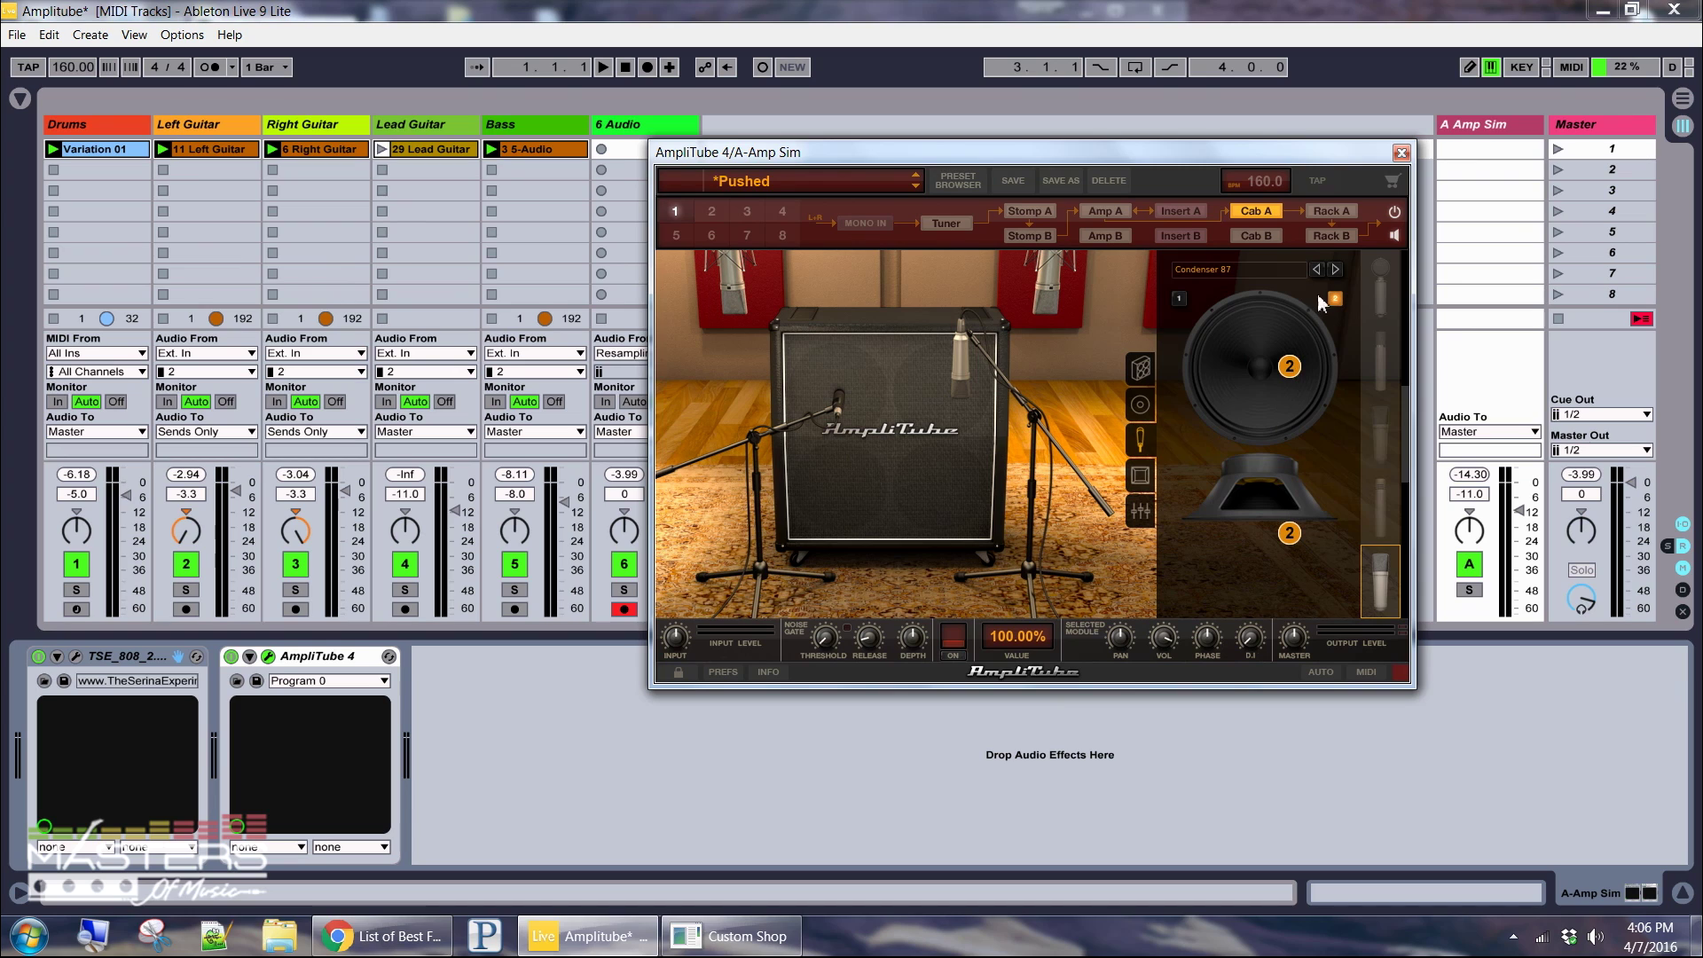
left_click(1141, 475)
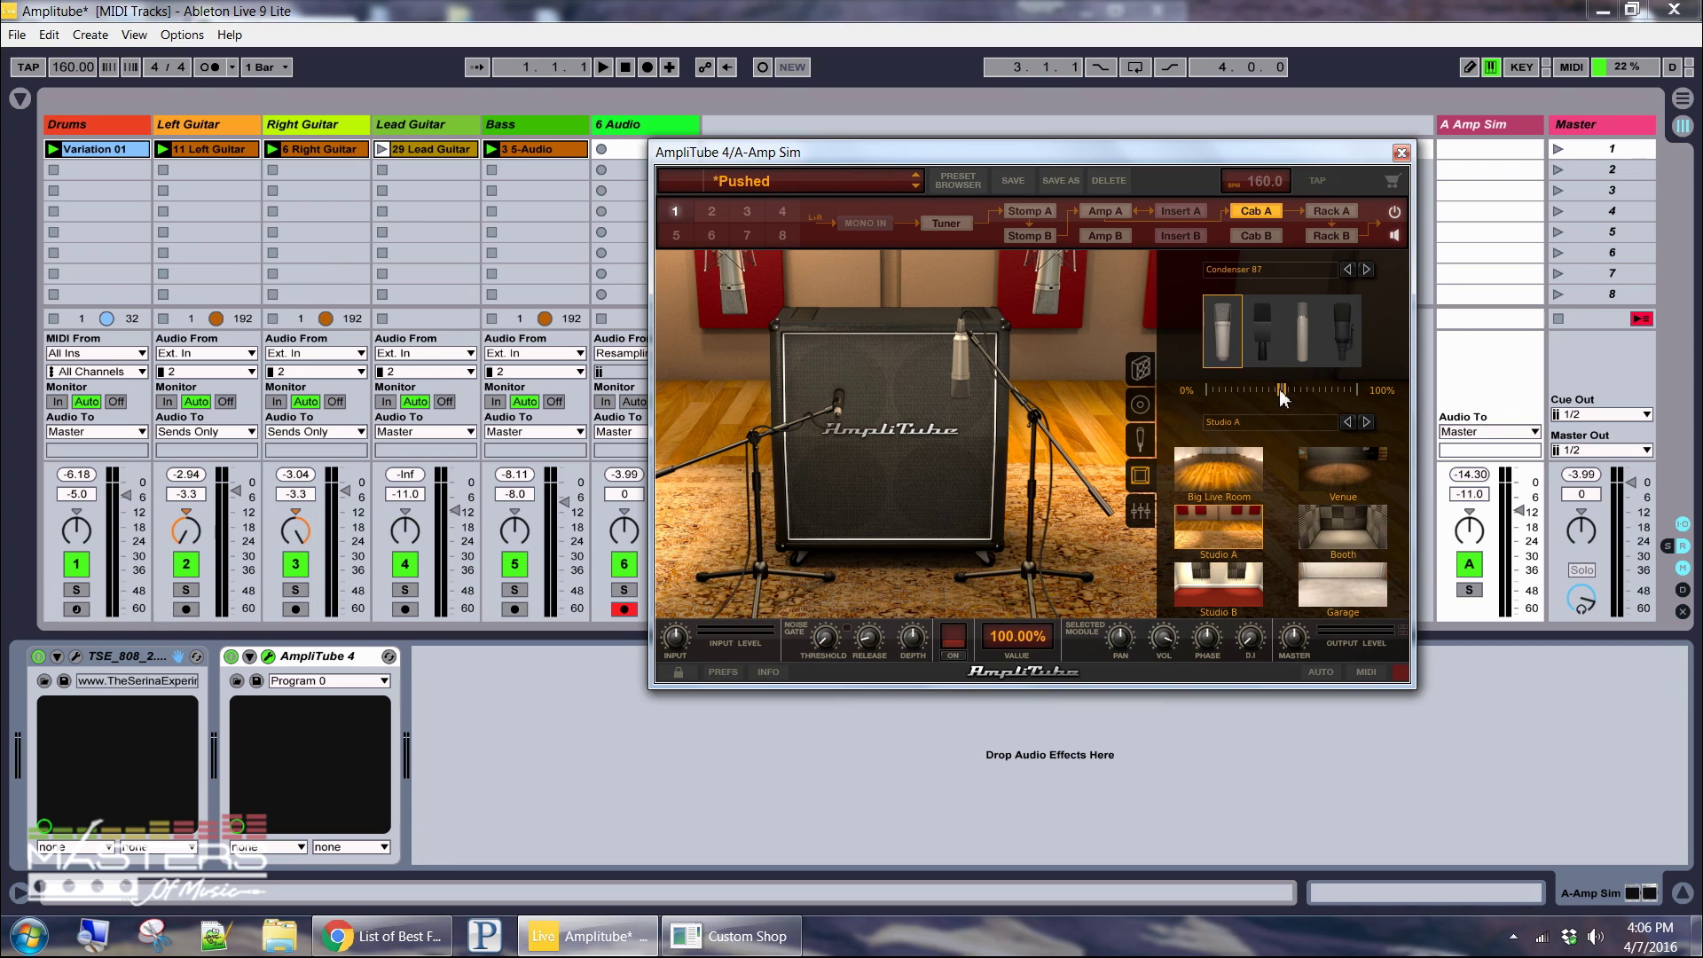
mouse_move(1280, 391)
left_mouse_down()
mouse_move(1234, 402)
mouse_move(1280, 402)
left_mouse_up()
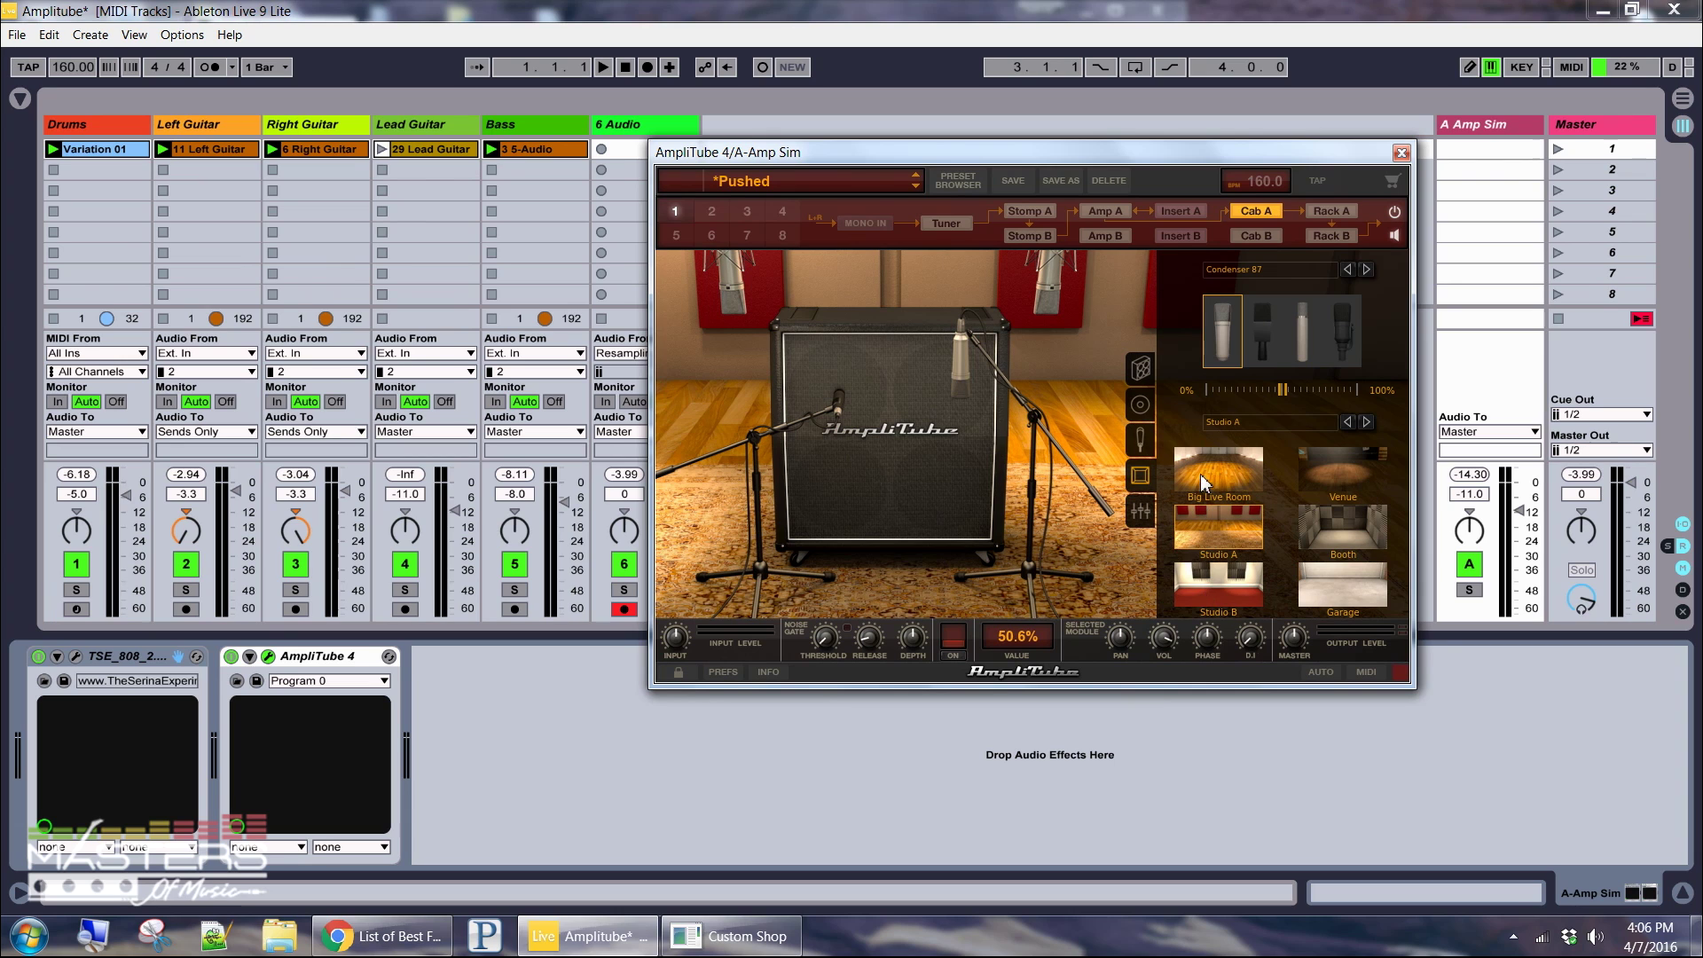
Audition the Booth, Venue and Garage rooms, settling back on Studio A, then show the mic mixer.
left_click(1343, 532)
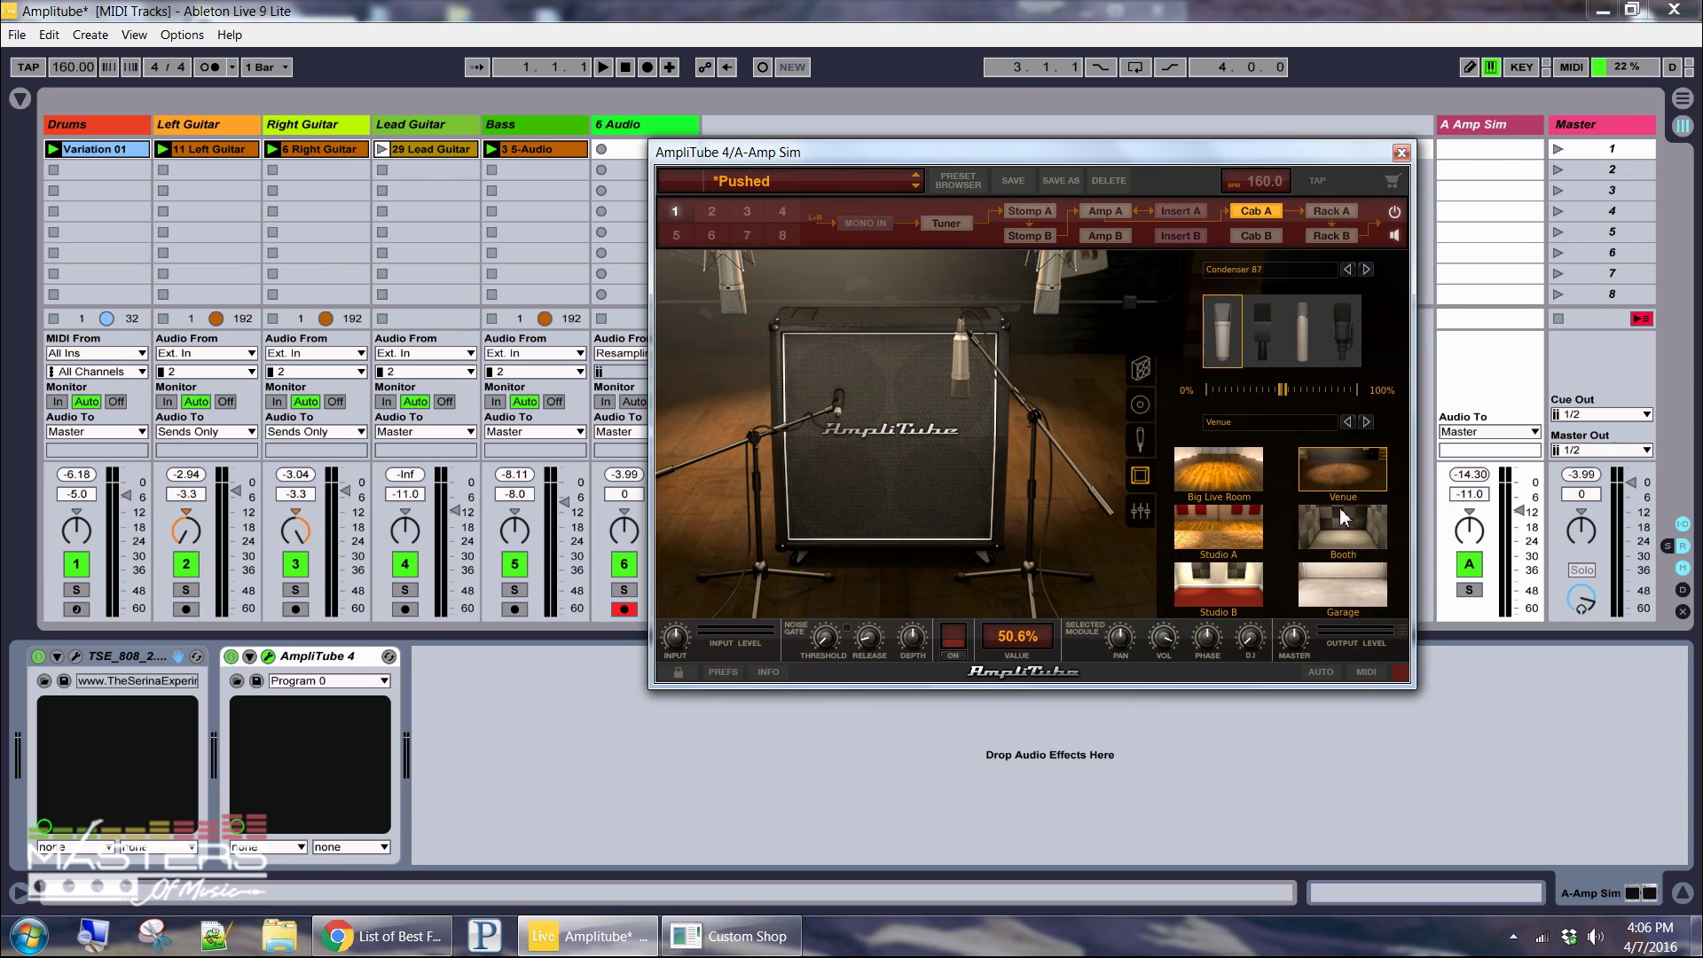
left_click(1221, 530)
left_click(1219, 474)
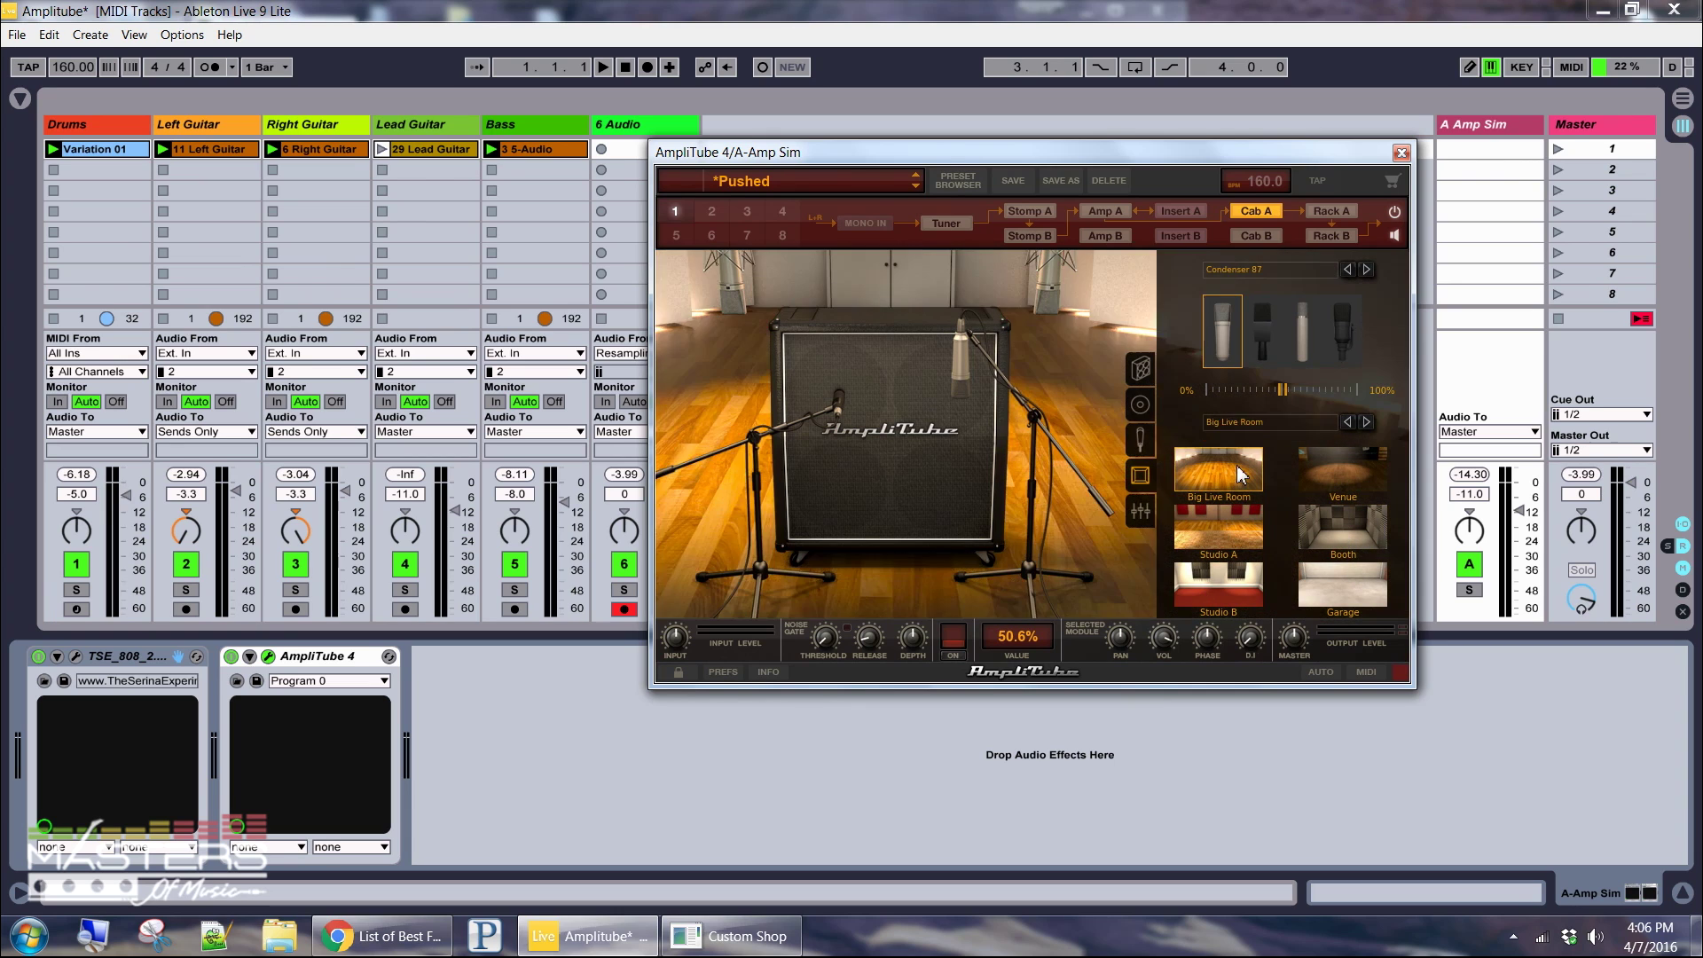
left_click(1346, 472)
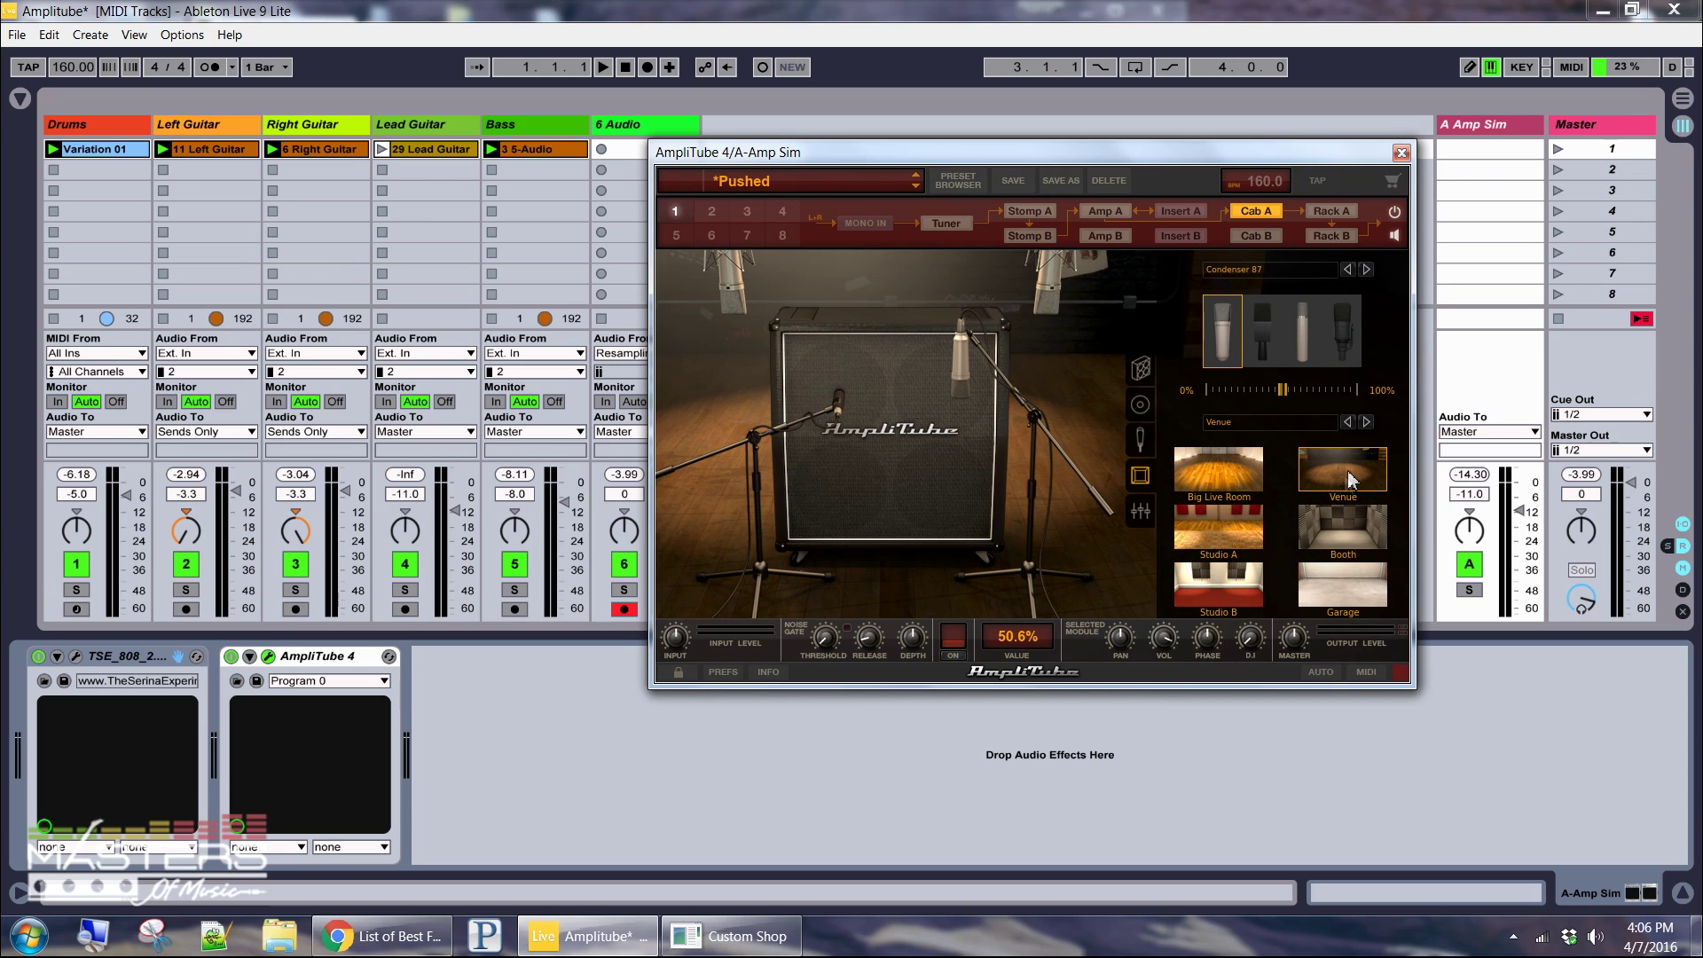
left_click(1331, 596)
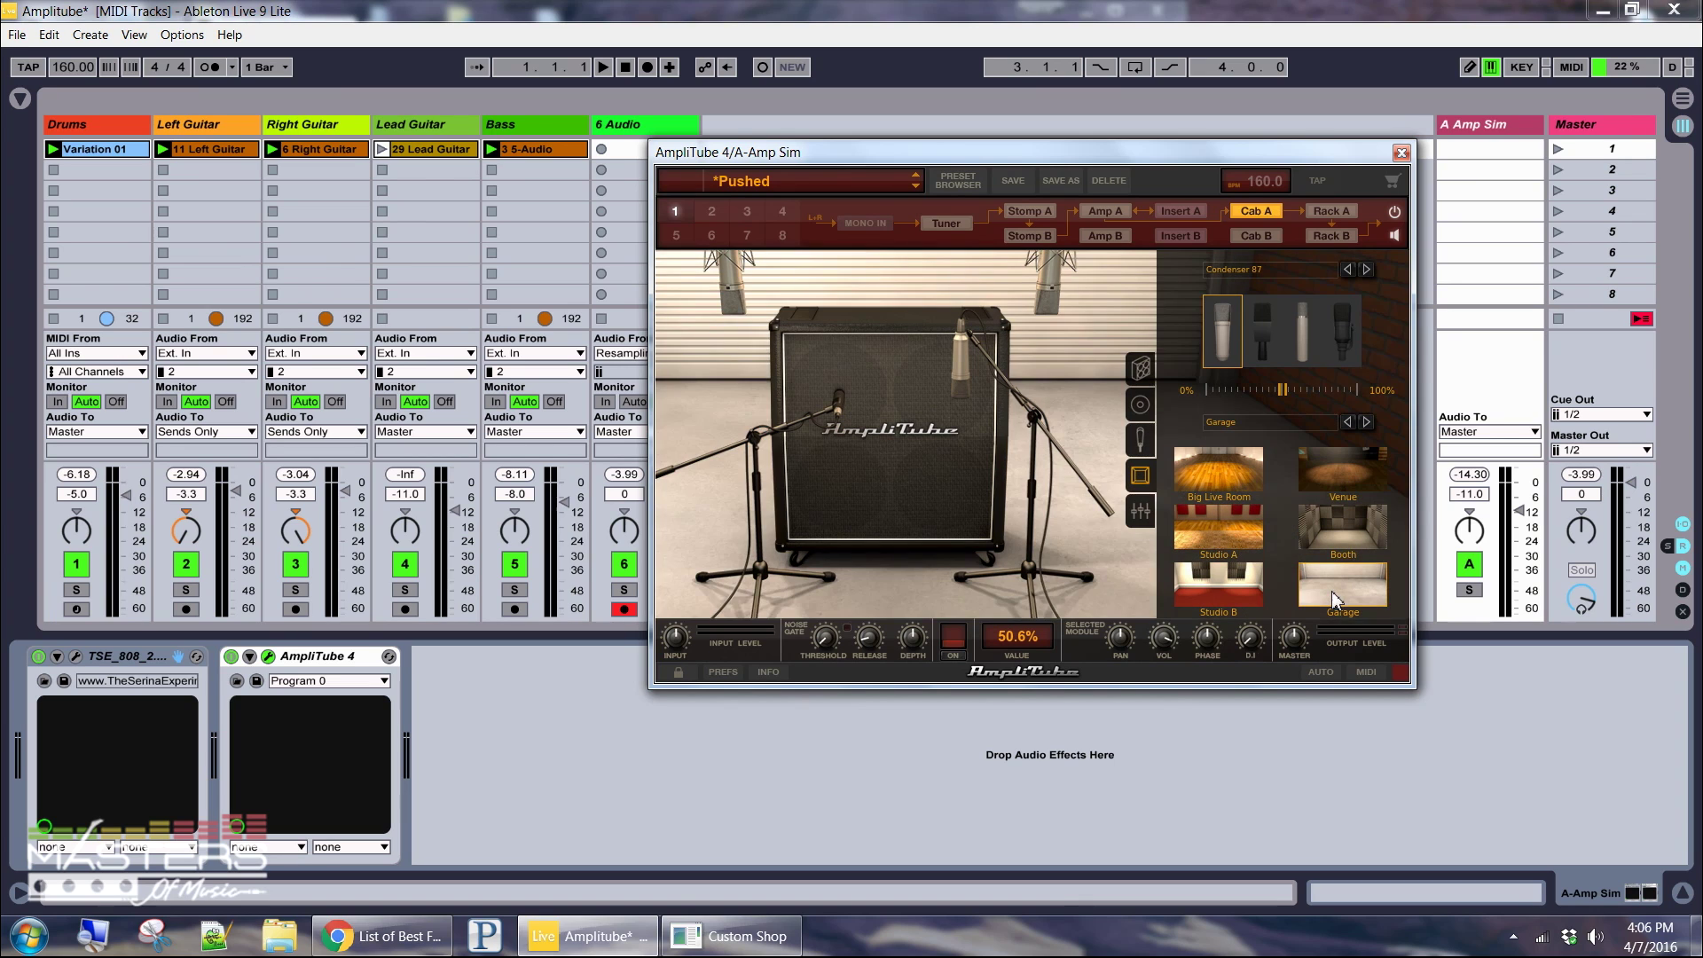
left_click(1247, 525)
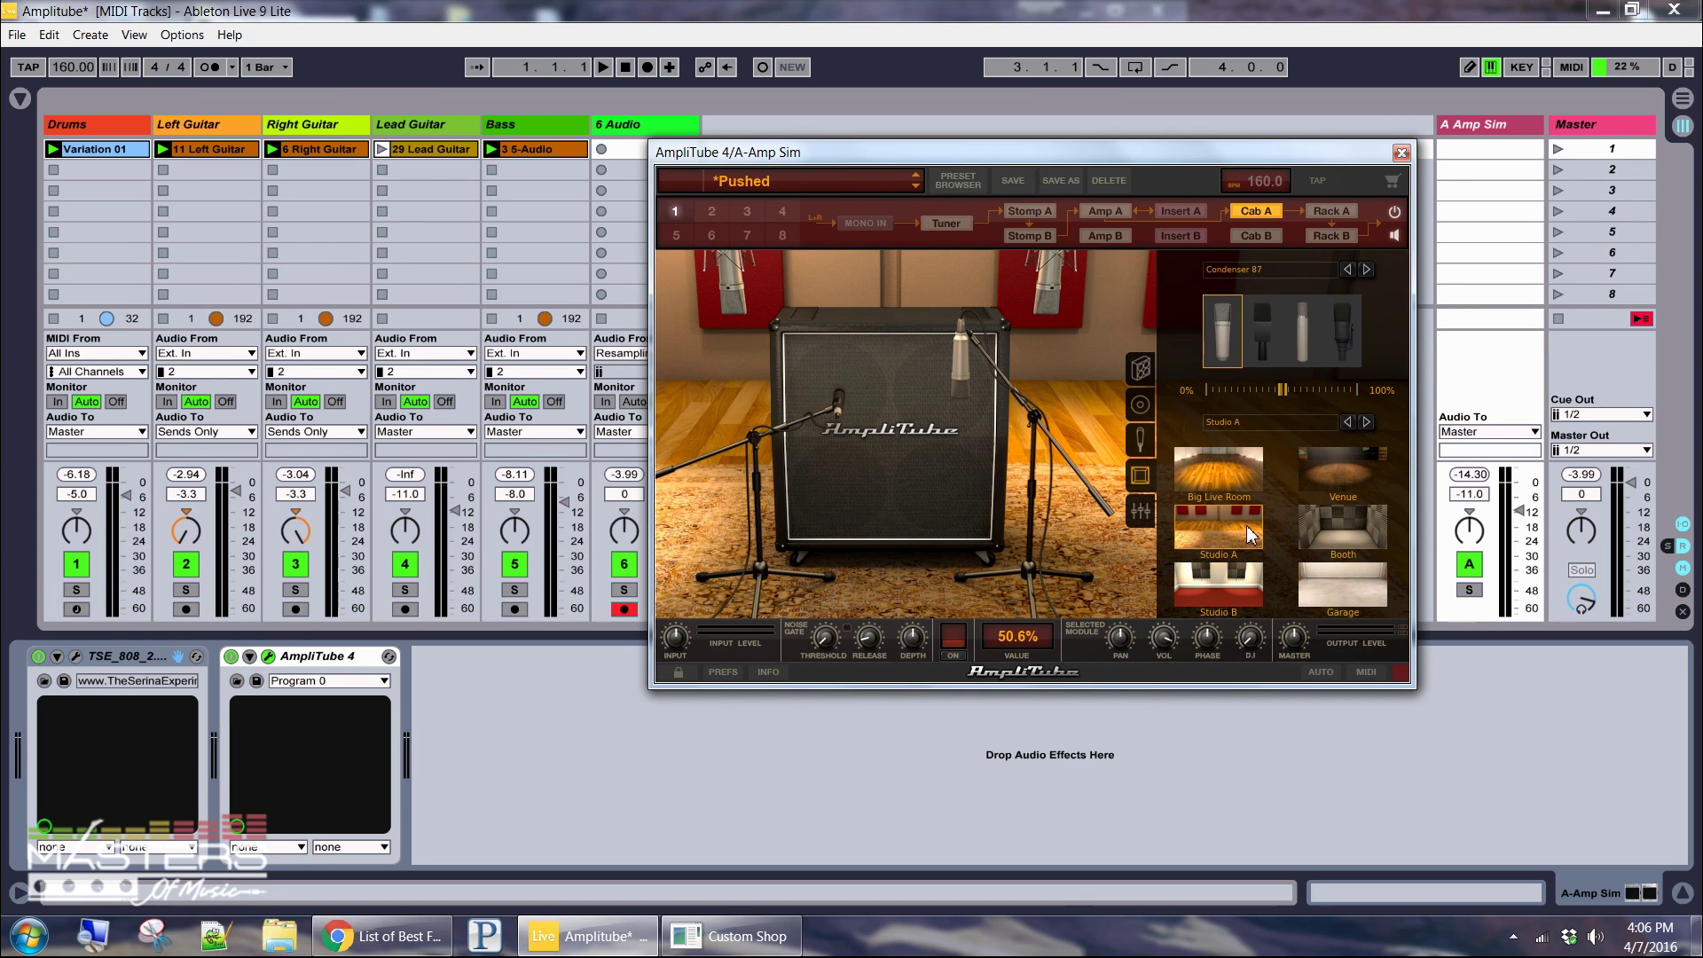
left_click(1142, 512)
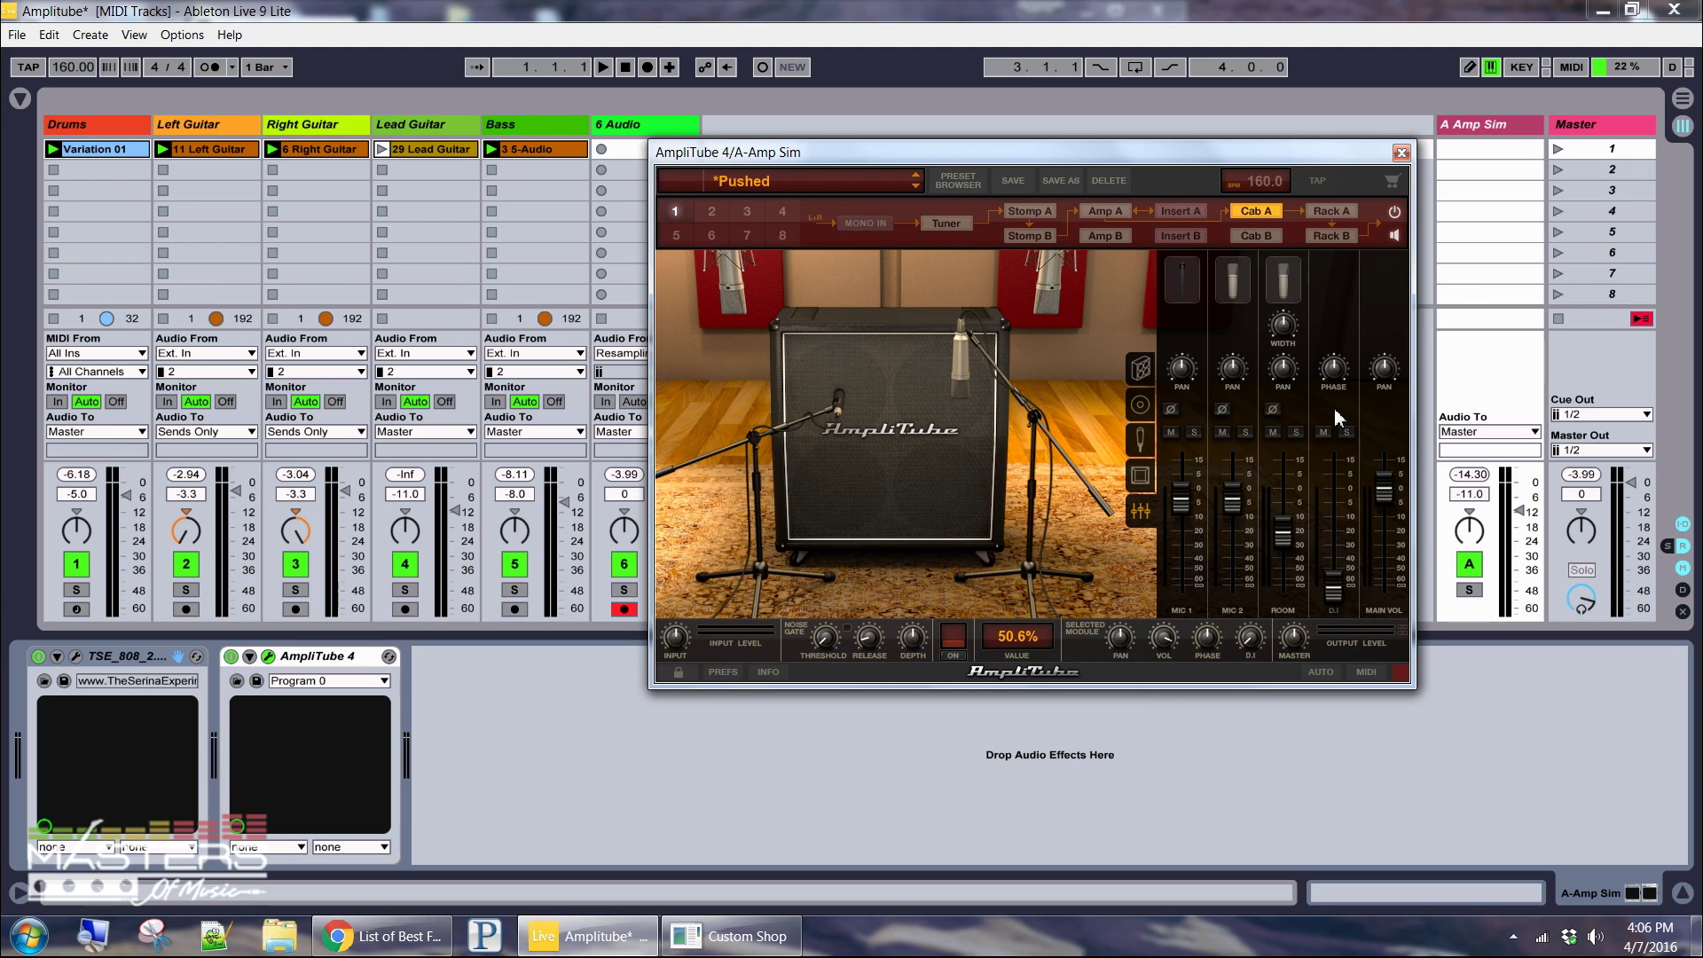
Load a preset from the preset list and blend the D.I. signal in to about -39 dB.
left_click(871, 178)
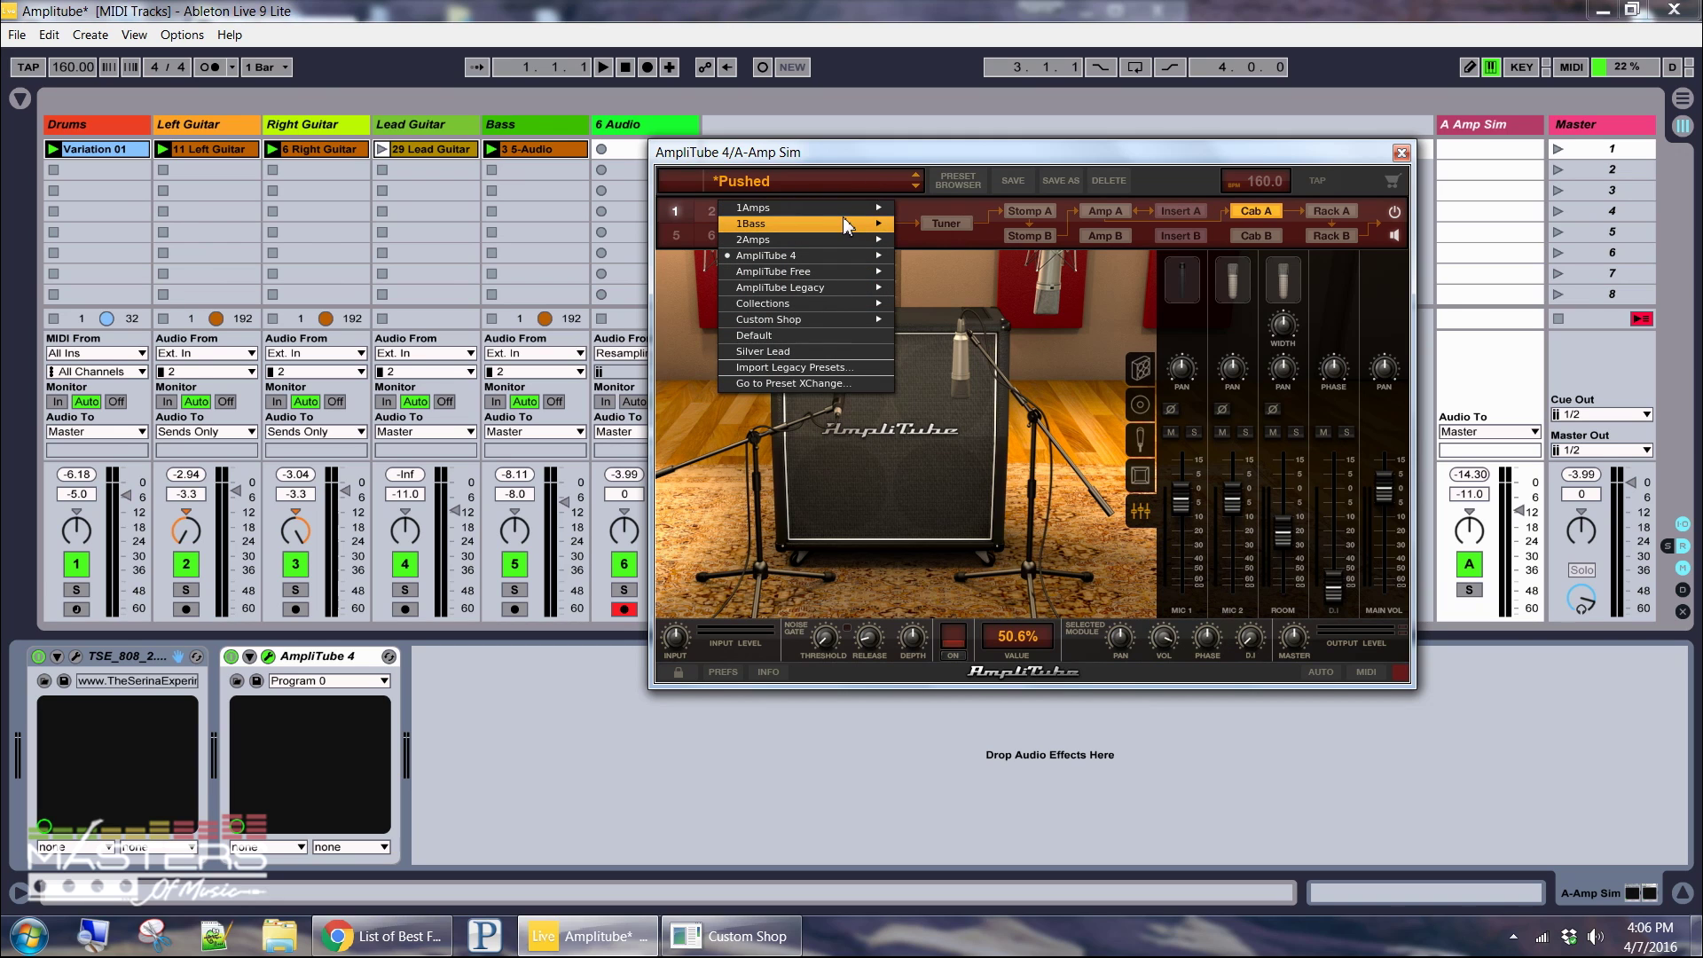
mouse_move(843, 222)
left_click(933, 225)
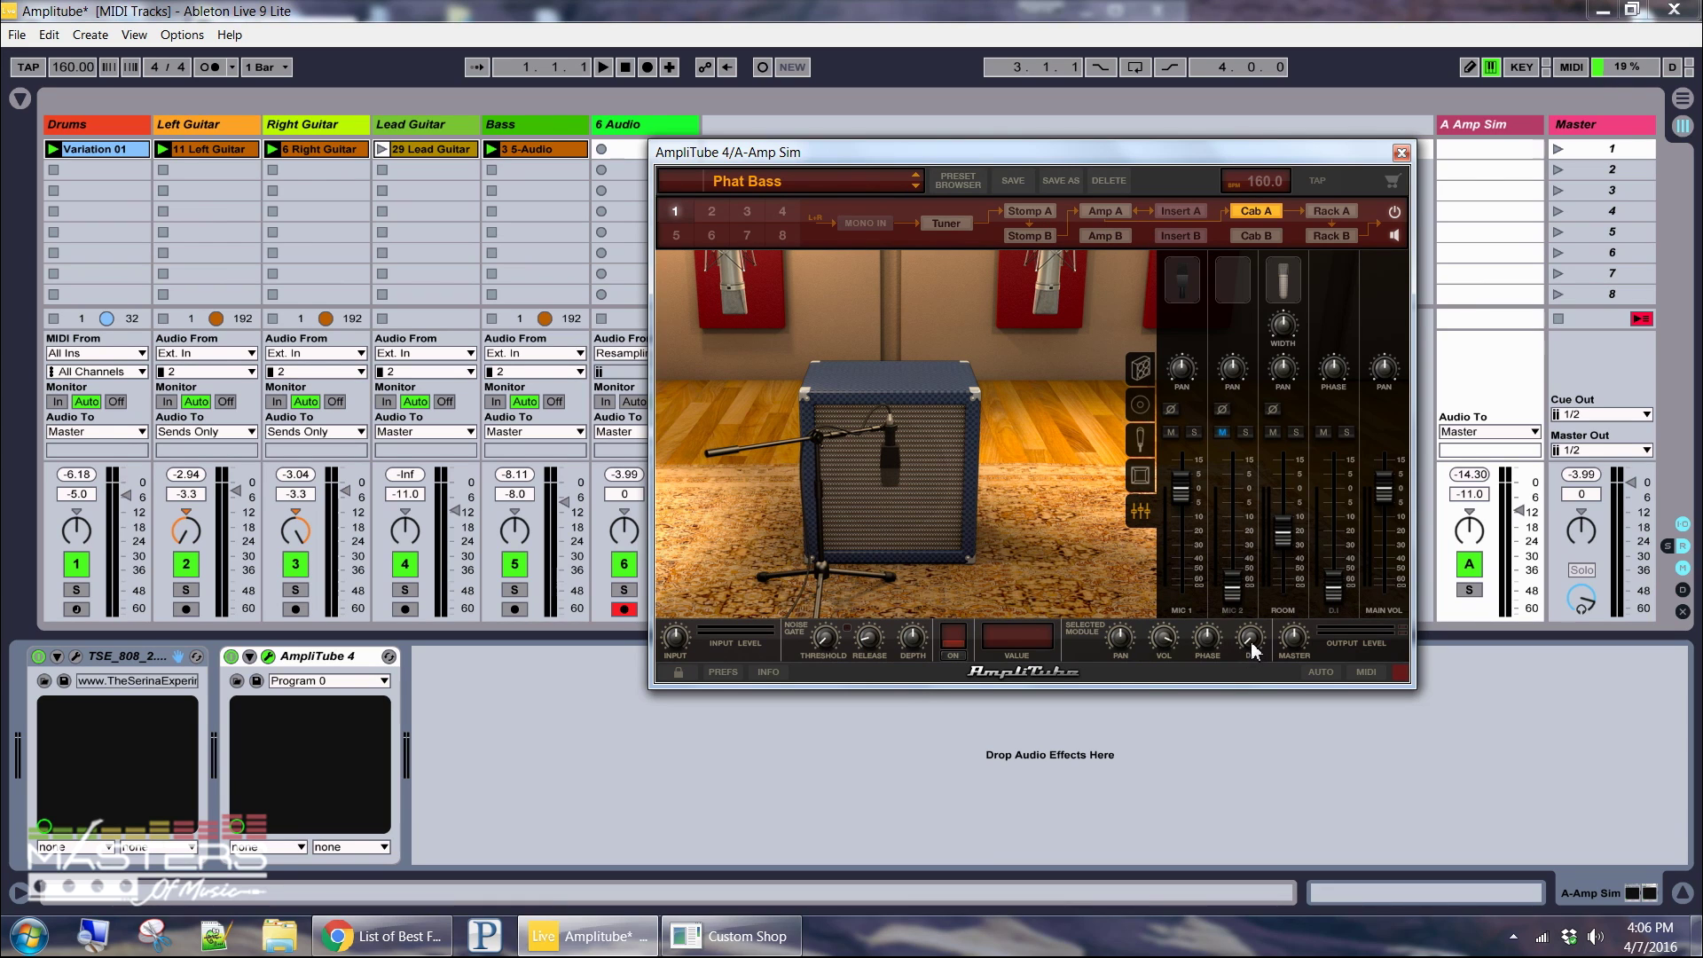
mouse_move(1255, 650)
left_click_drag(1252, 650, 1254, 540)
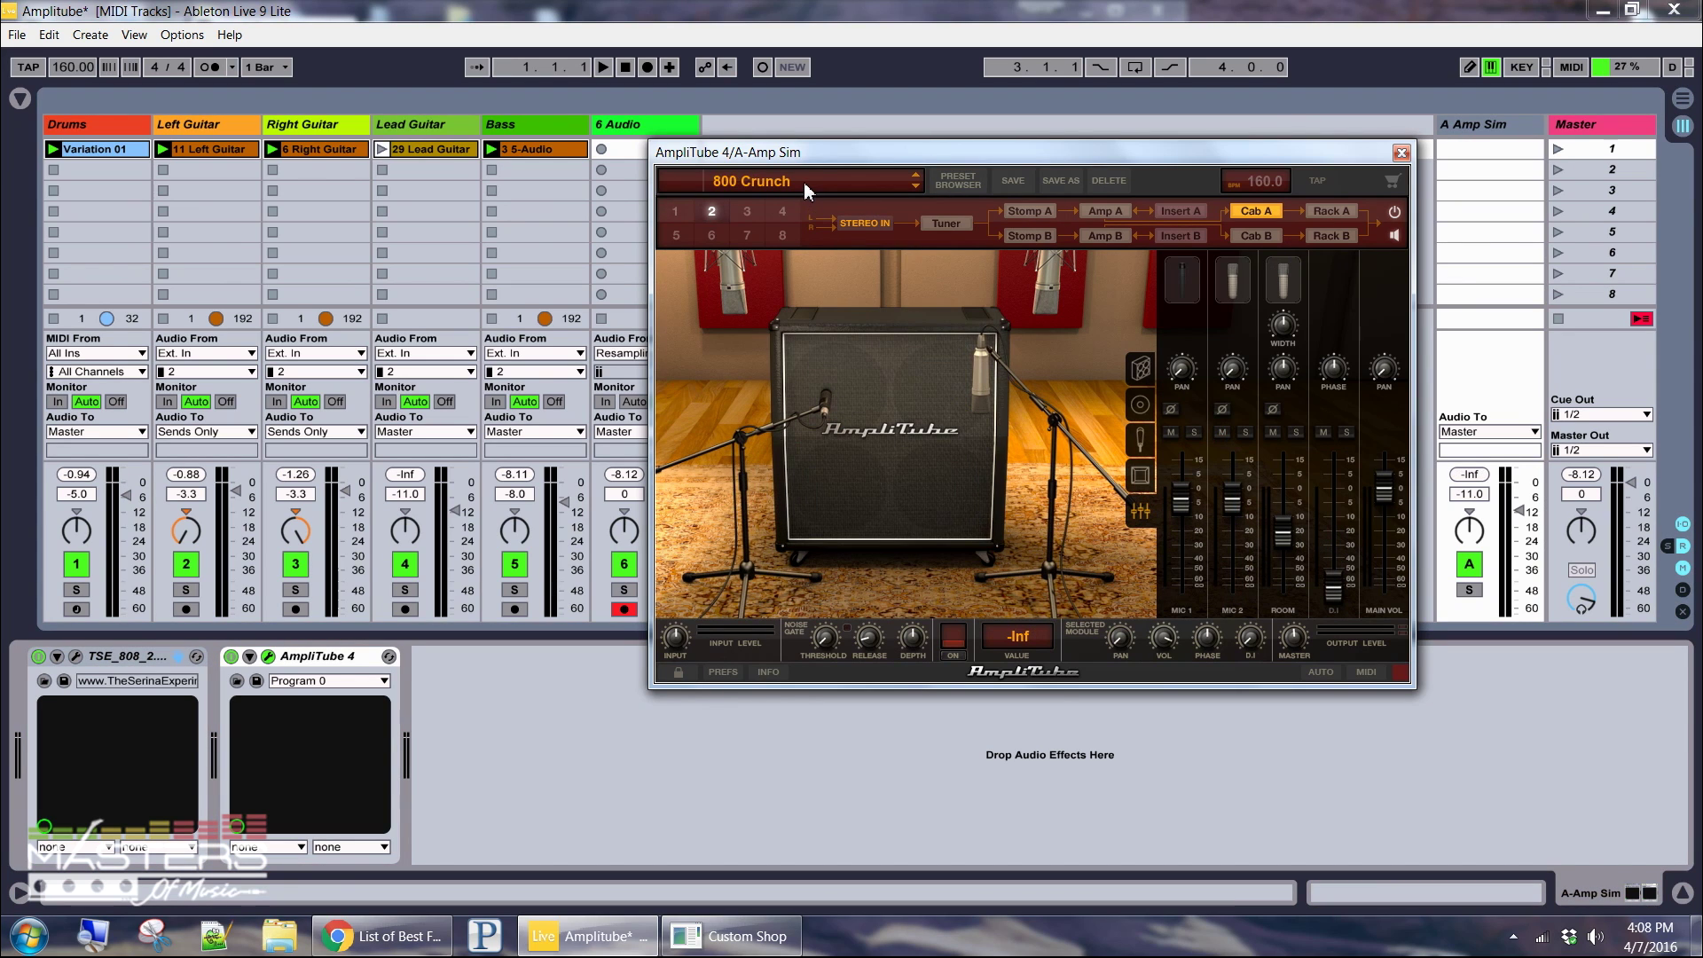
Browse the preset categories, keep 800 Crunch, and show its Stomp A pedalboard.
left_click(804, 183)
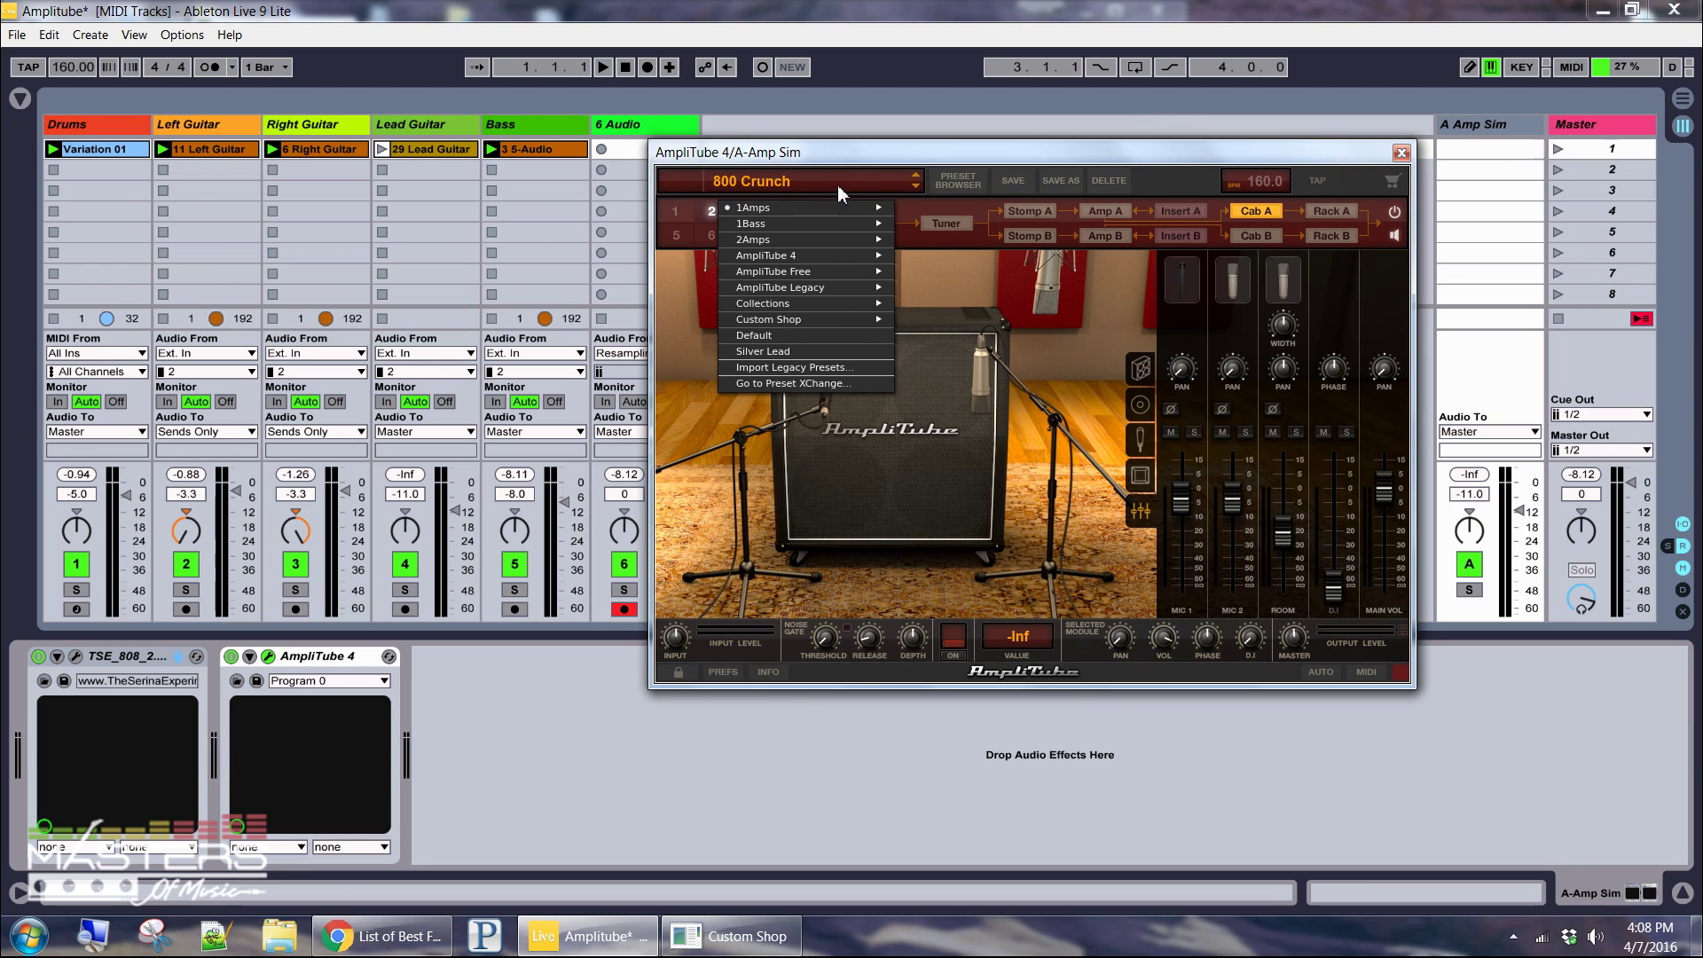
mouse_move(743, 210)
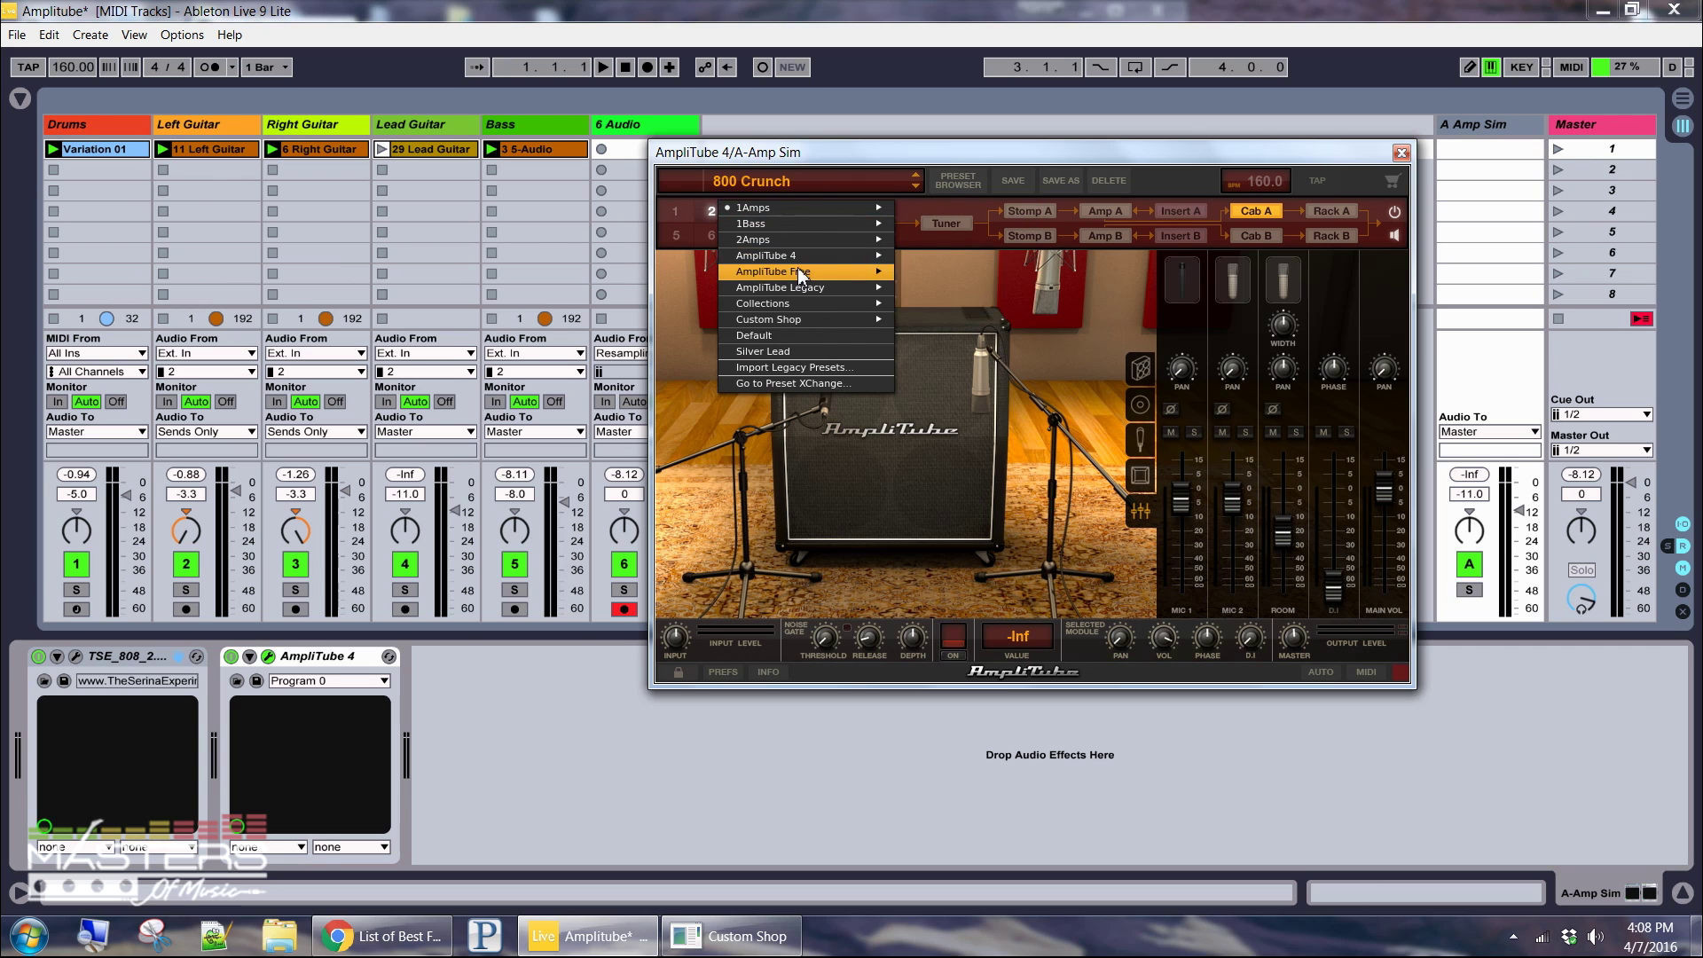
left_click(921, 217)
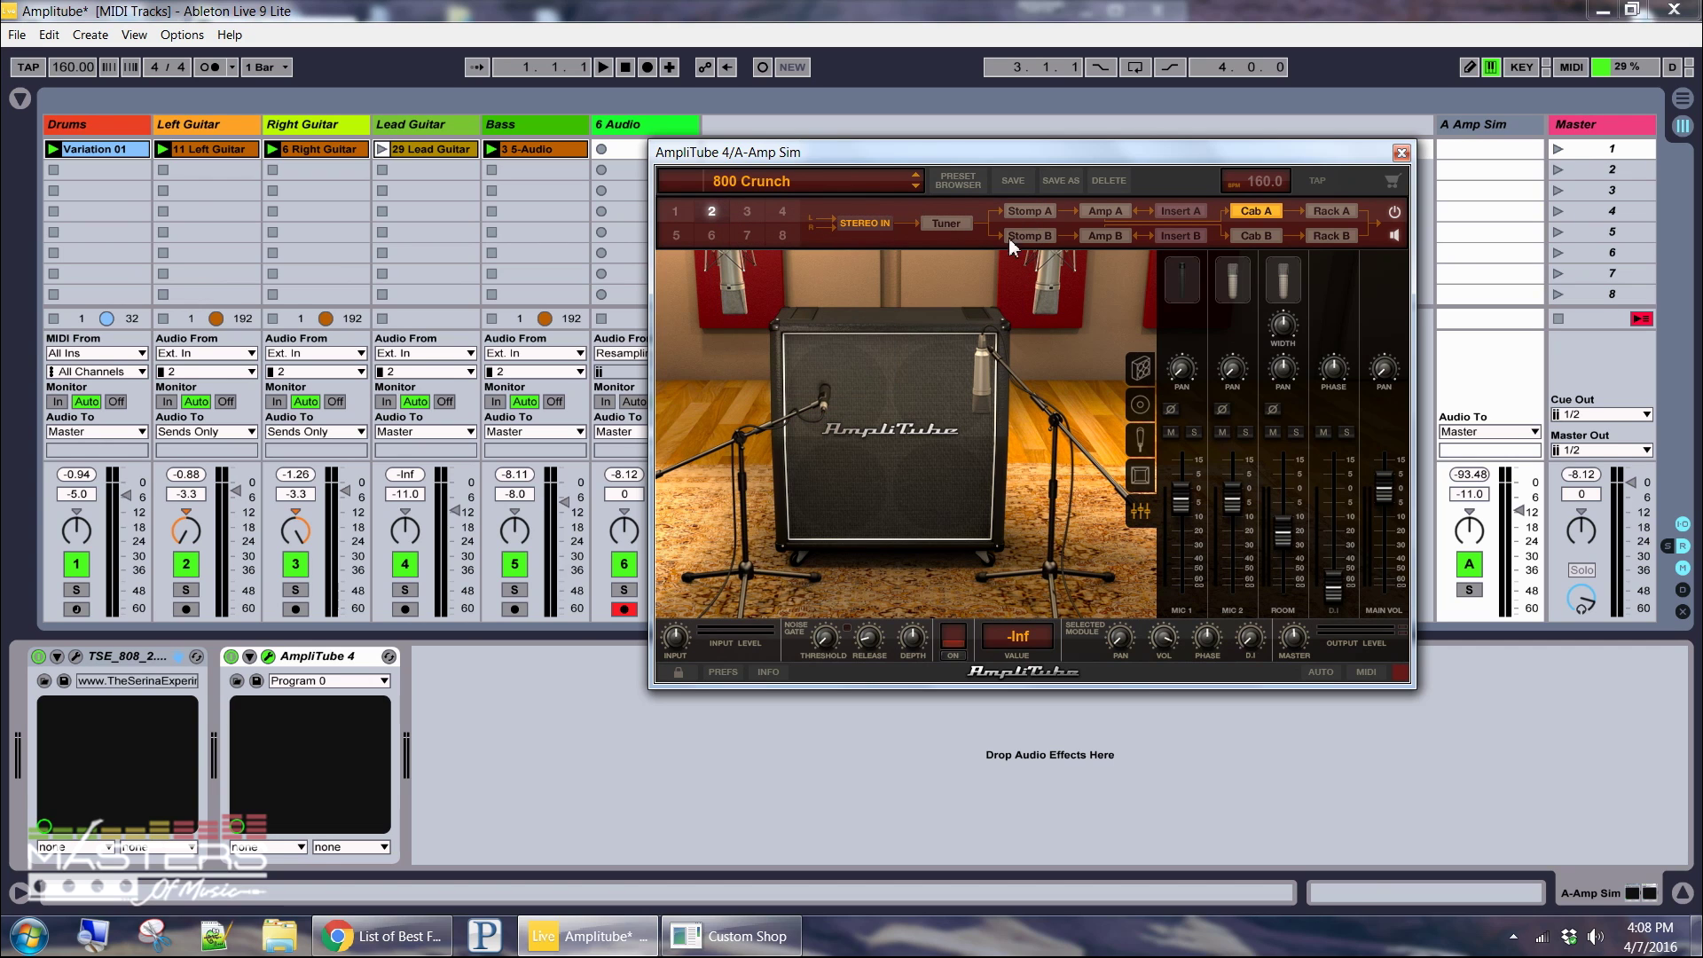
left_click(1027, 212)
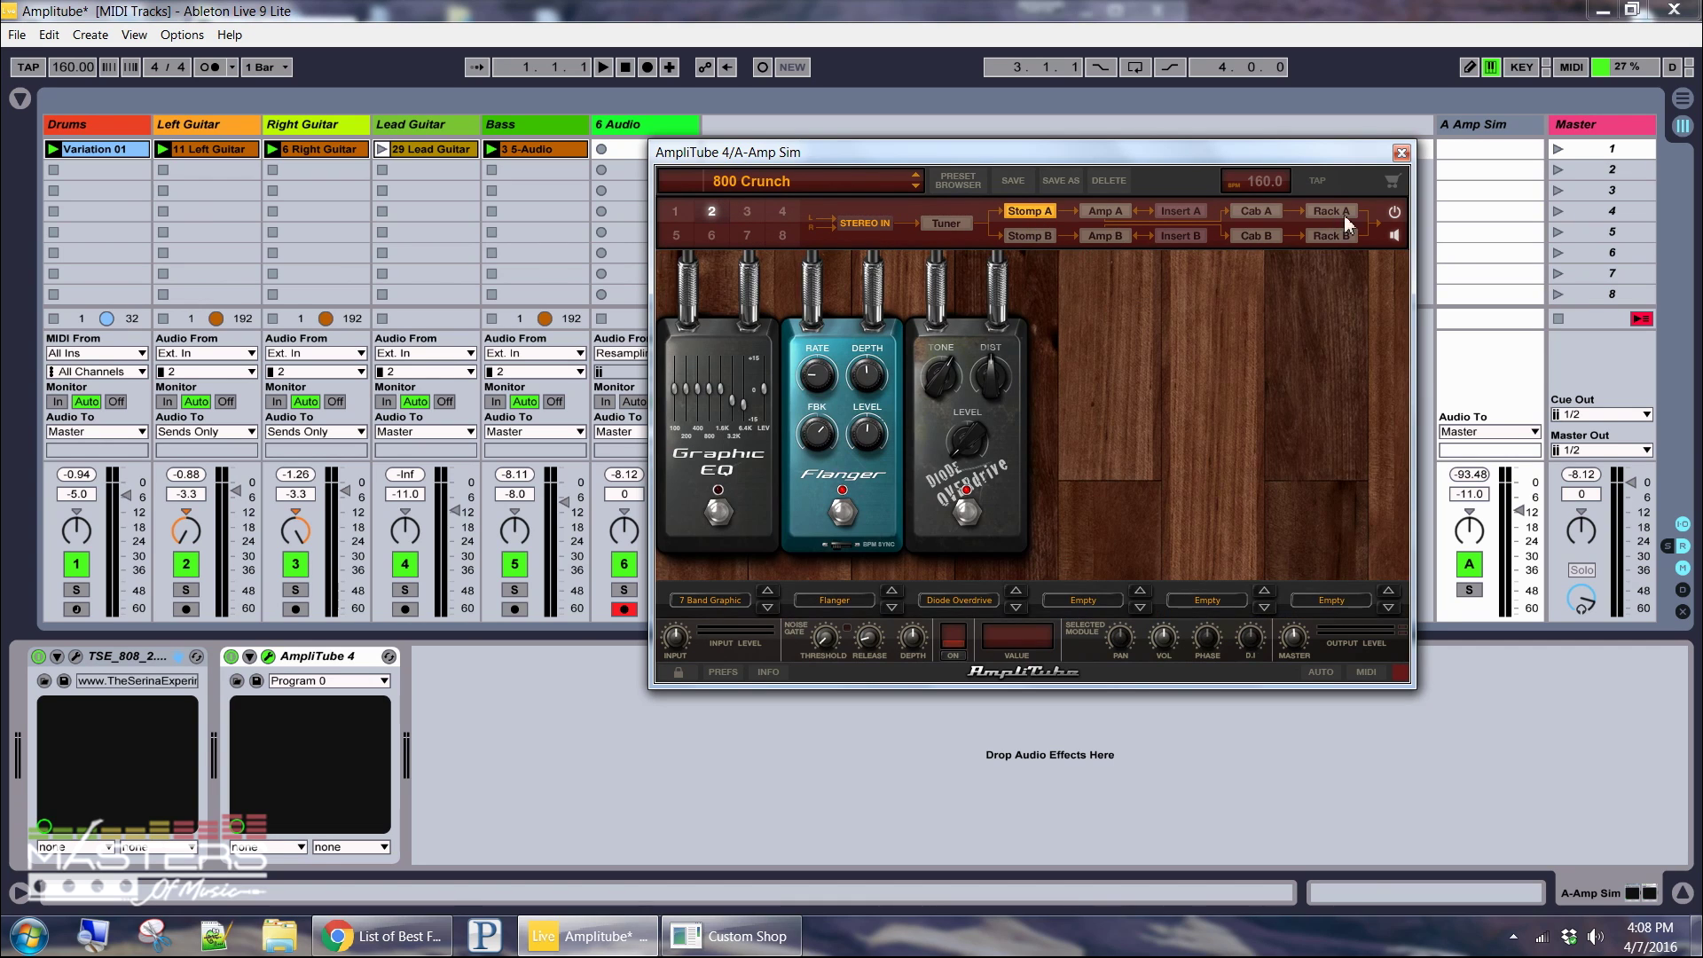
Bypass the whole signal chain, show the Brit 8000 Amp A head, and open Preferences.
left_click(1396, 215)
left_click(1119, 216)
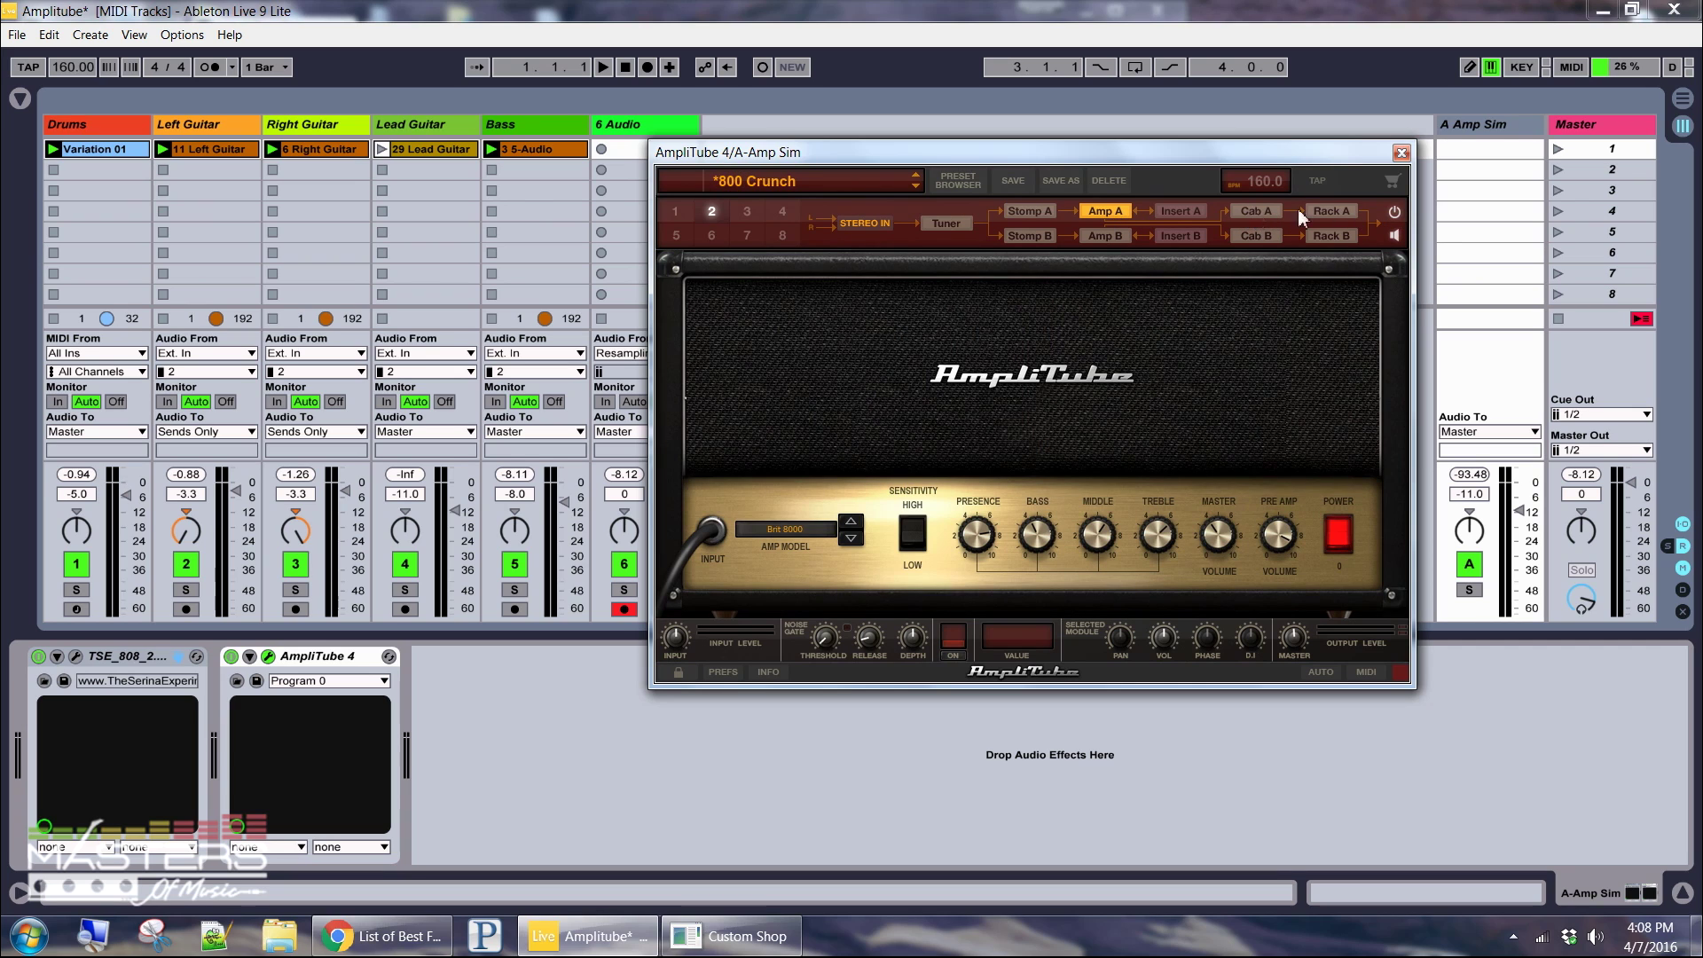
left_click(723, 672)
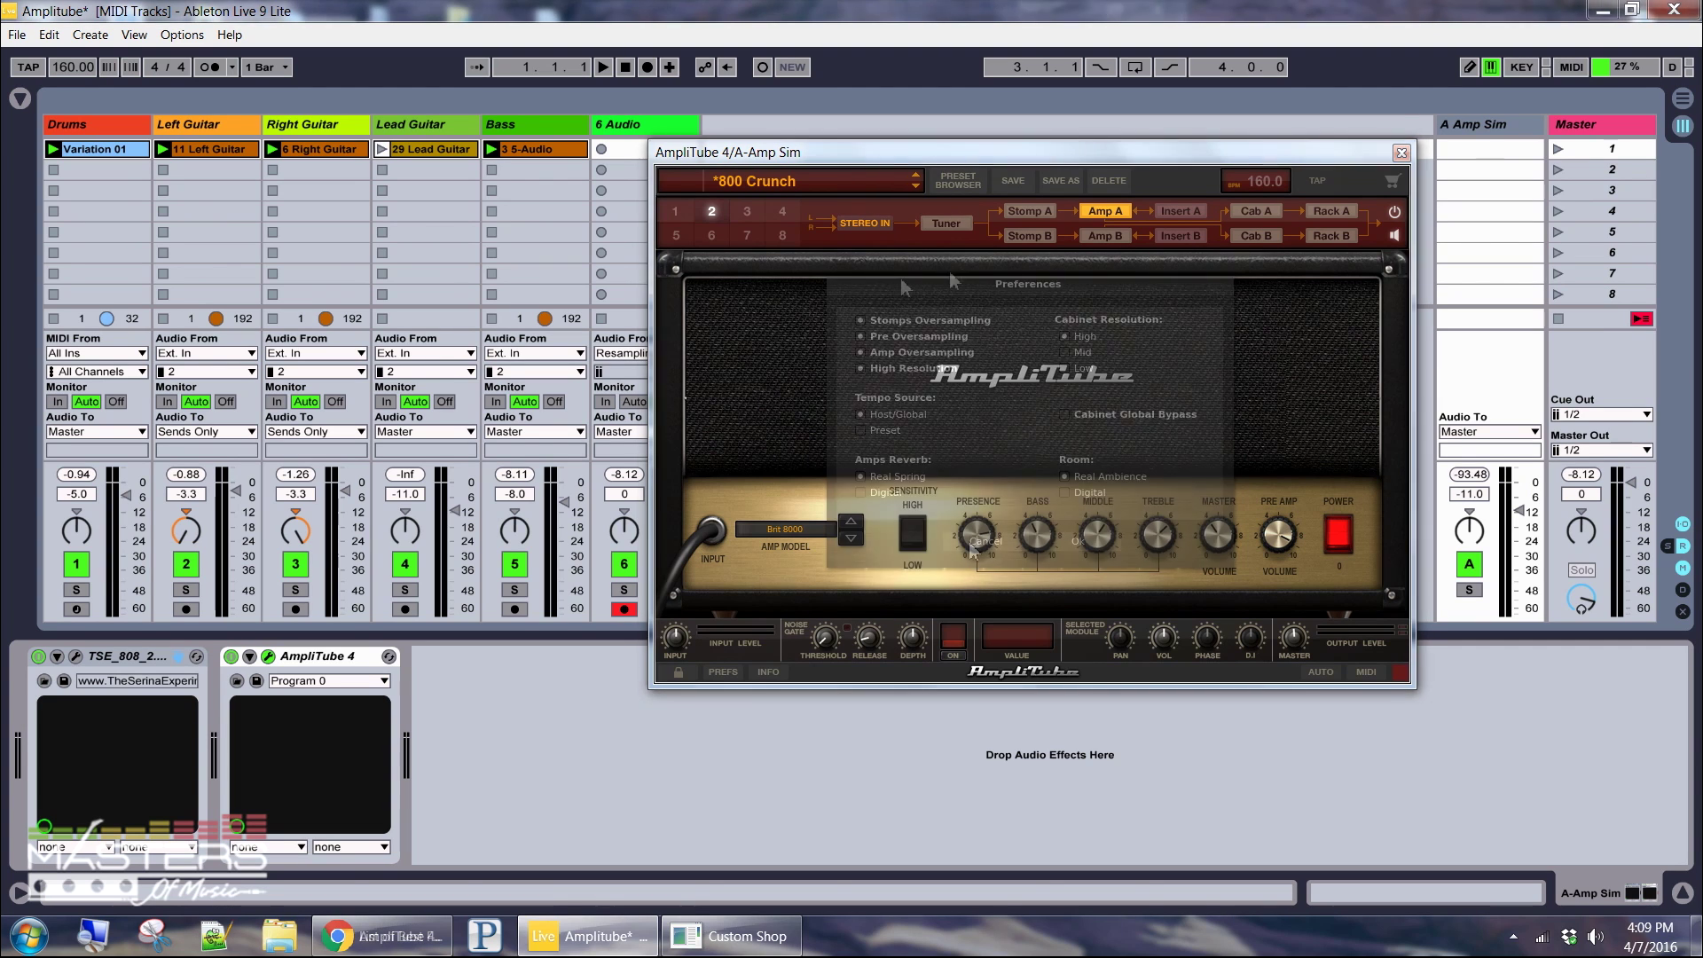
Compare the rack-style Tuner with UltraTuner, switch UltraTuner on, then return to Amp A.
left_click(947, 224)
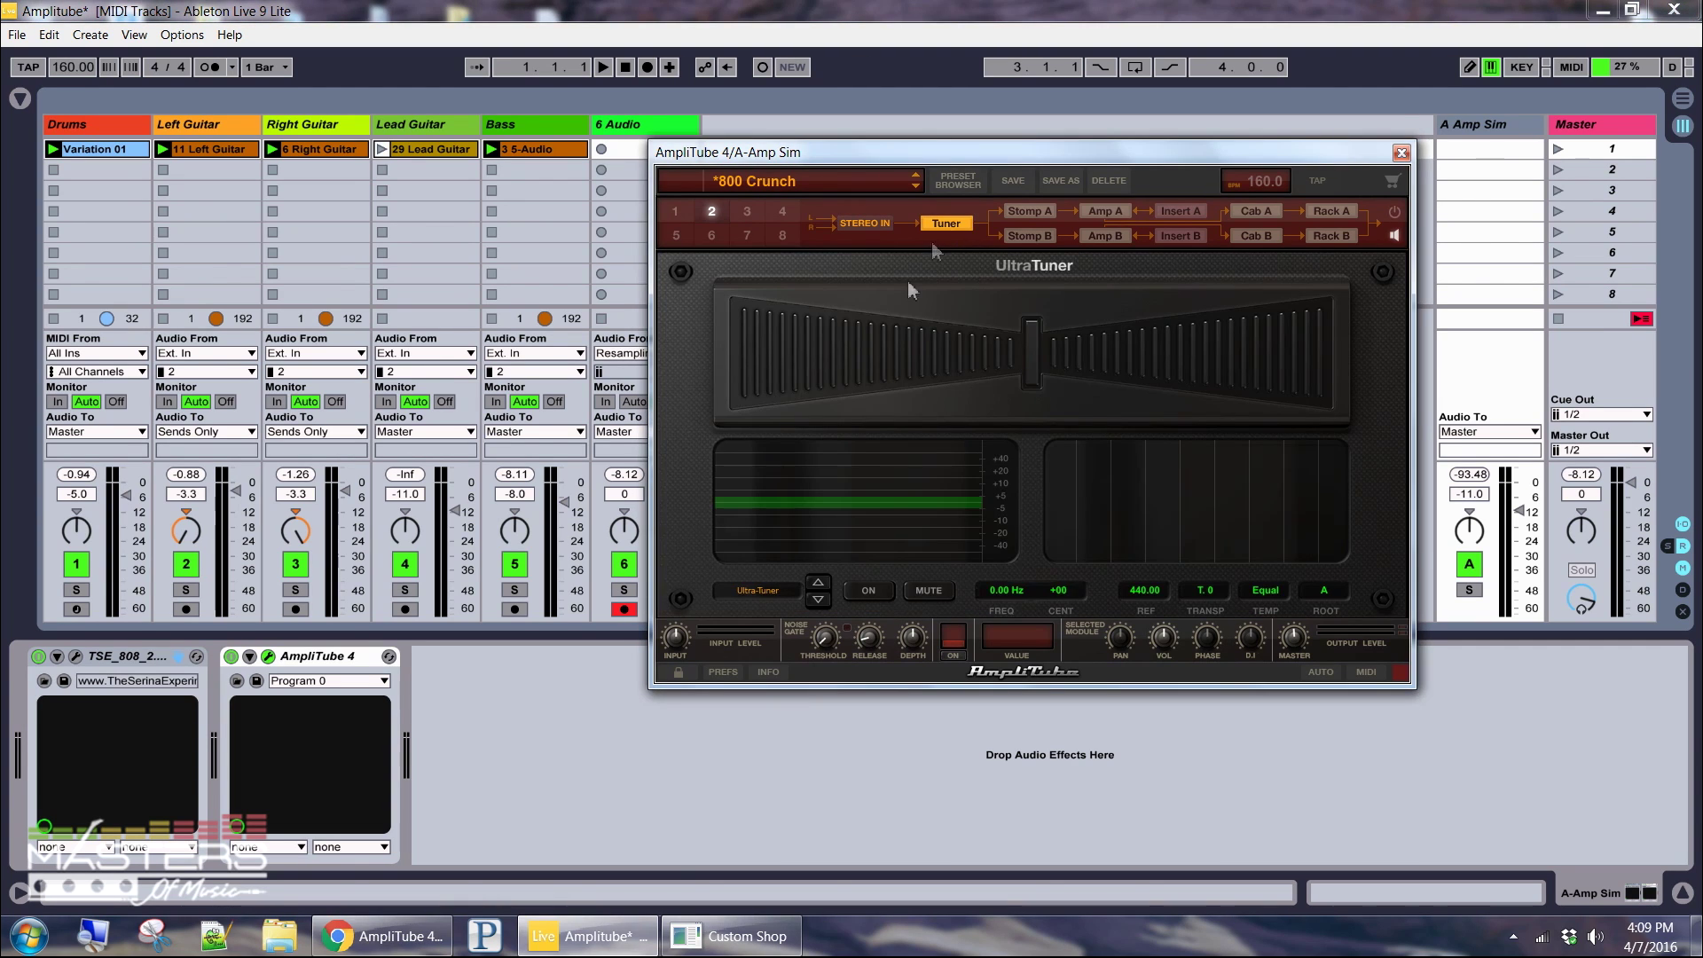
left_click(817, 599)
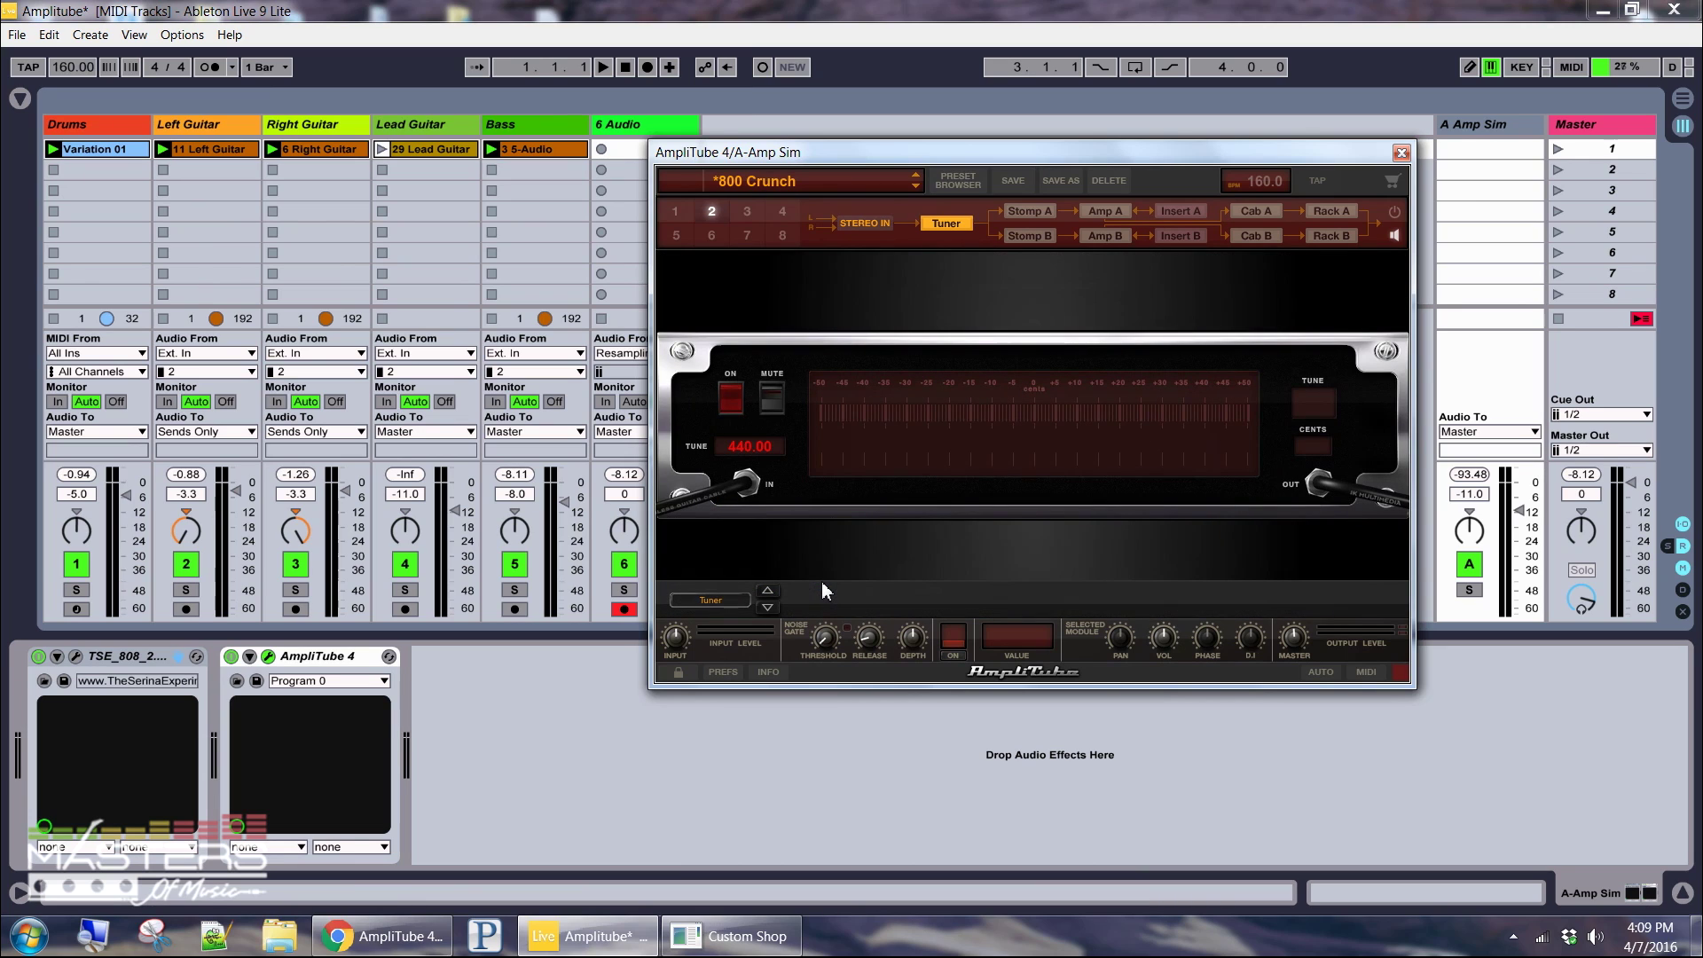
left_click(769, 608)
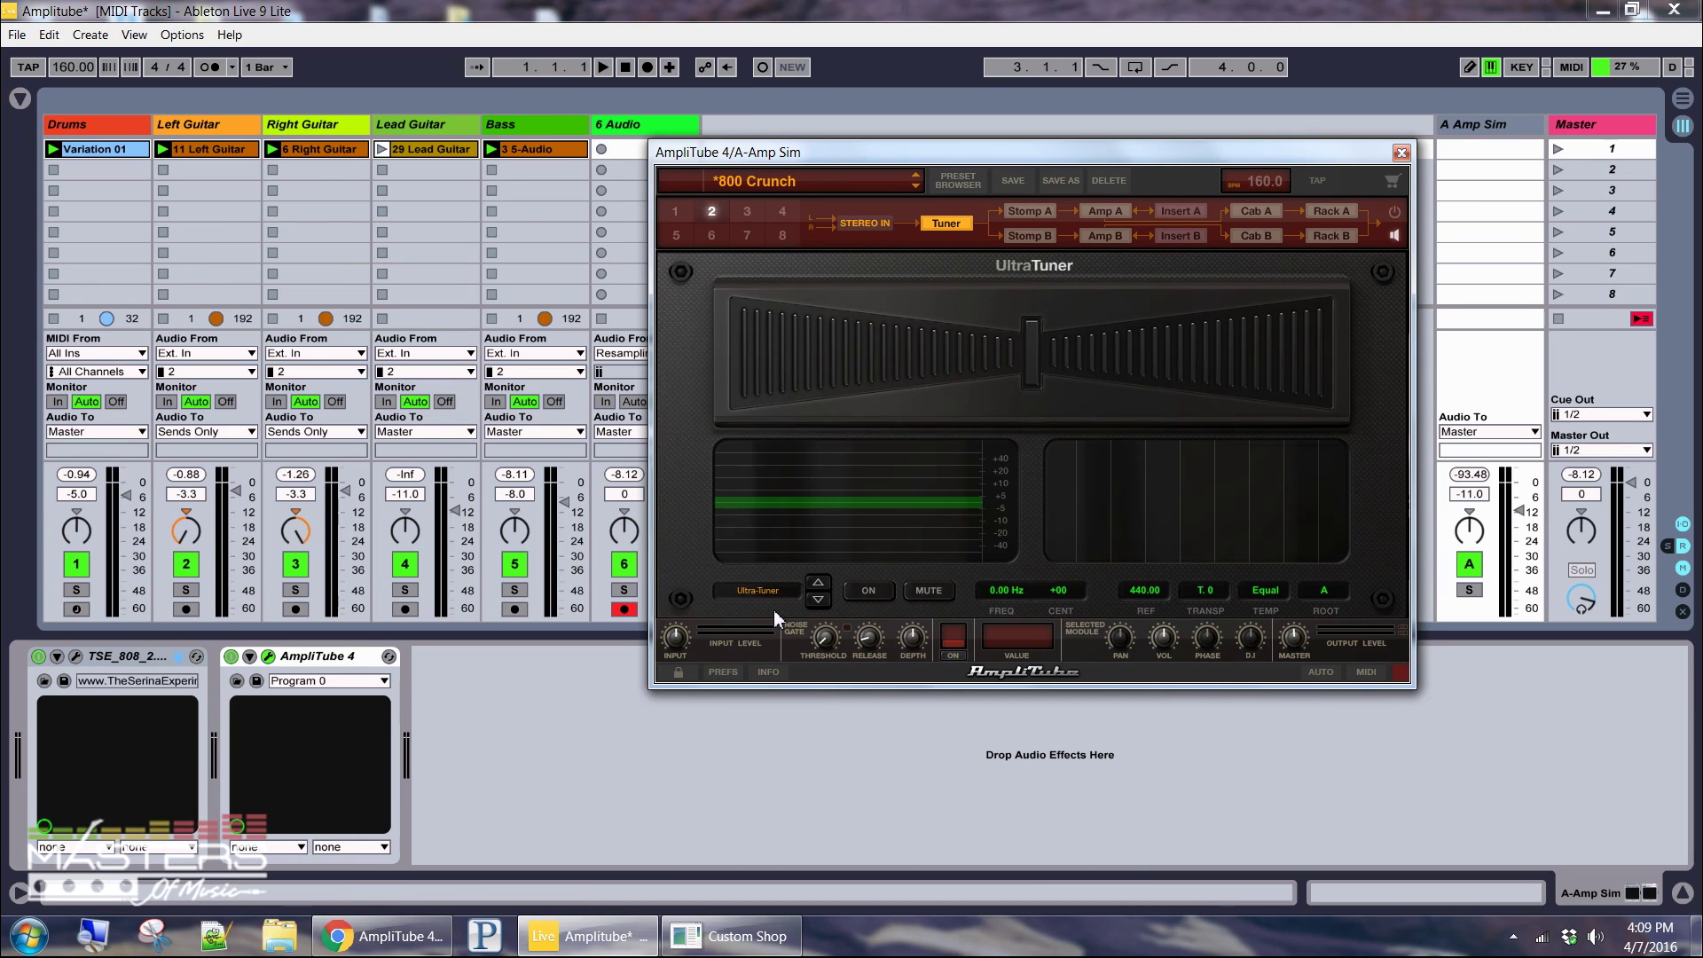
left_click(868, 590)
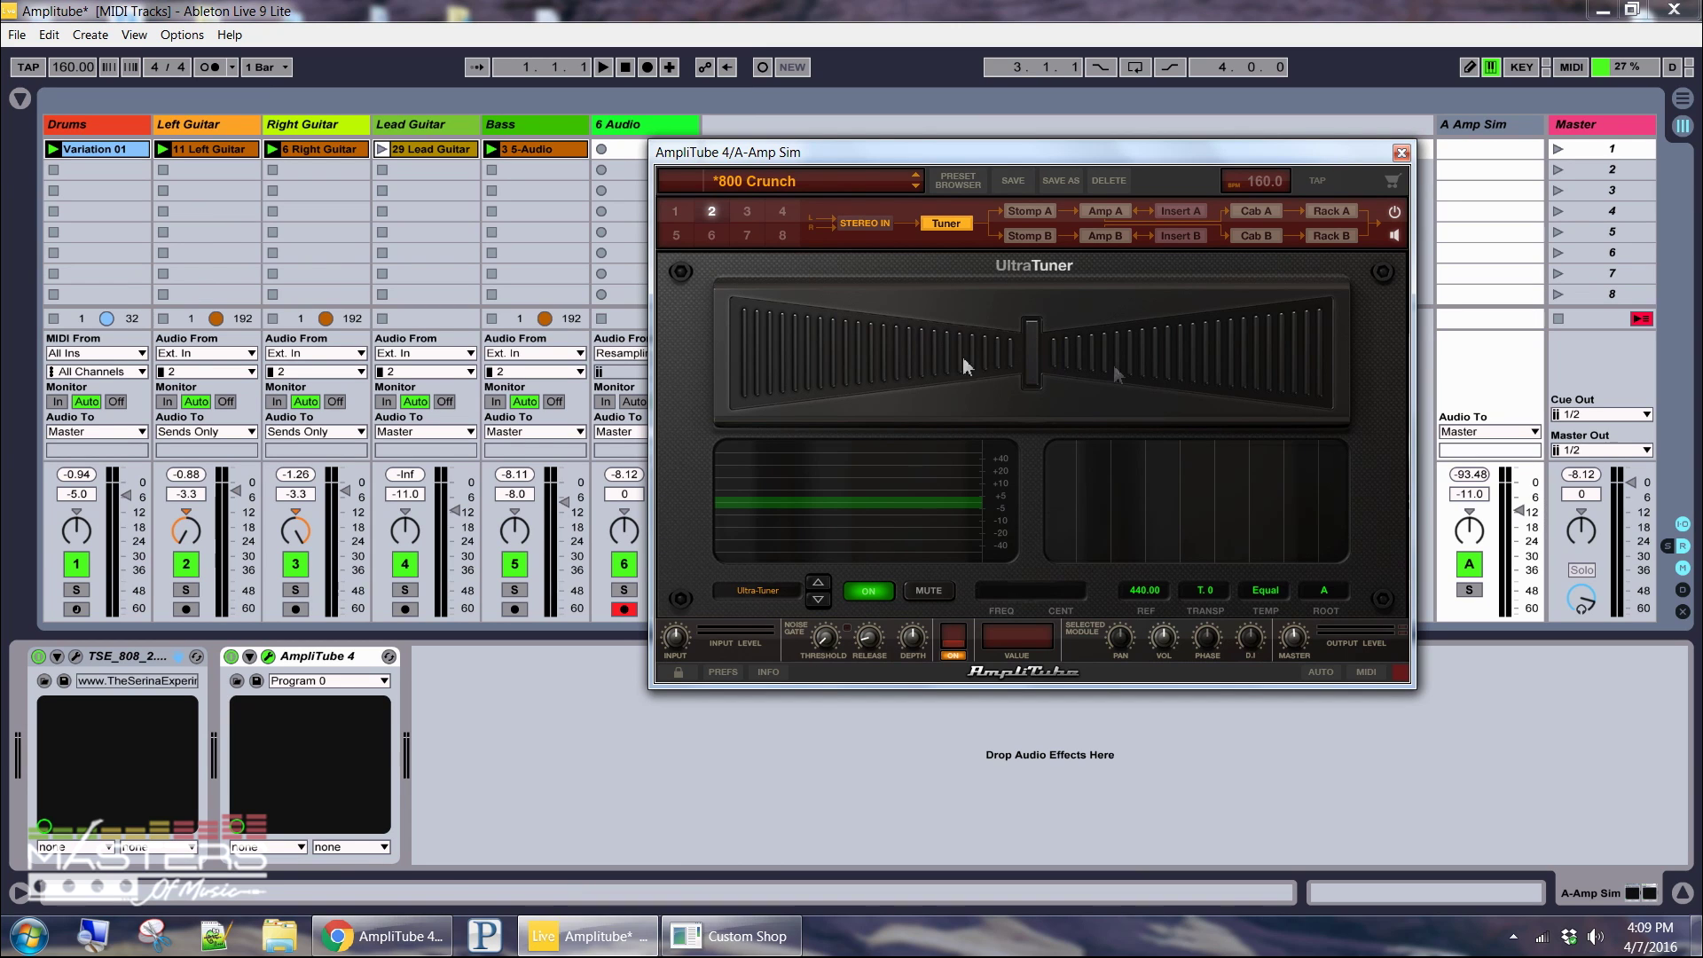
left_click(1105, 211)
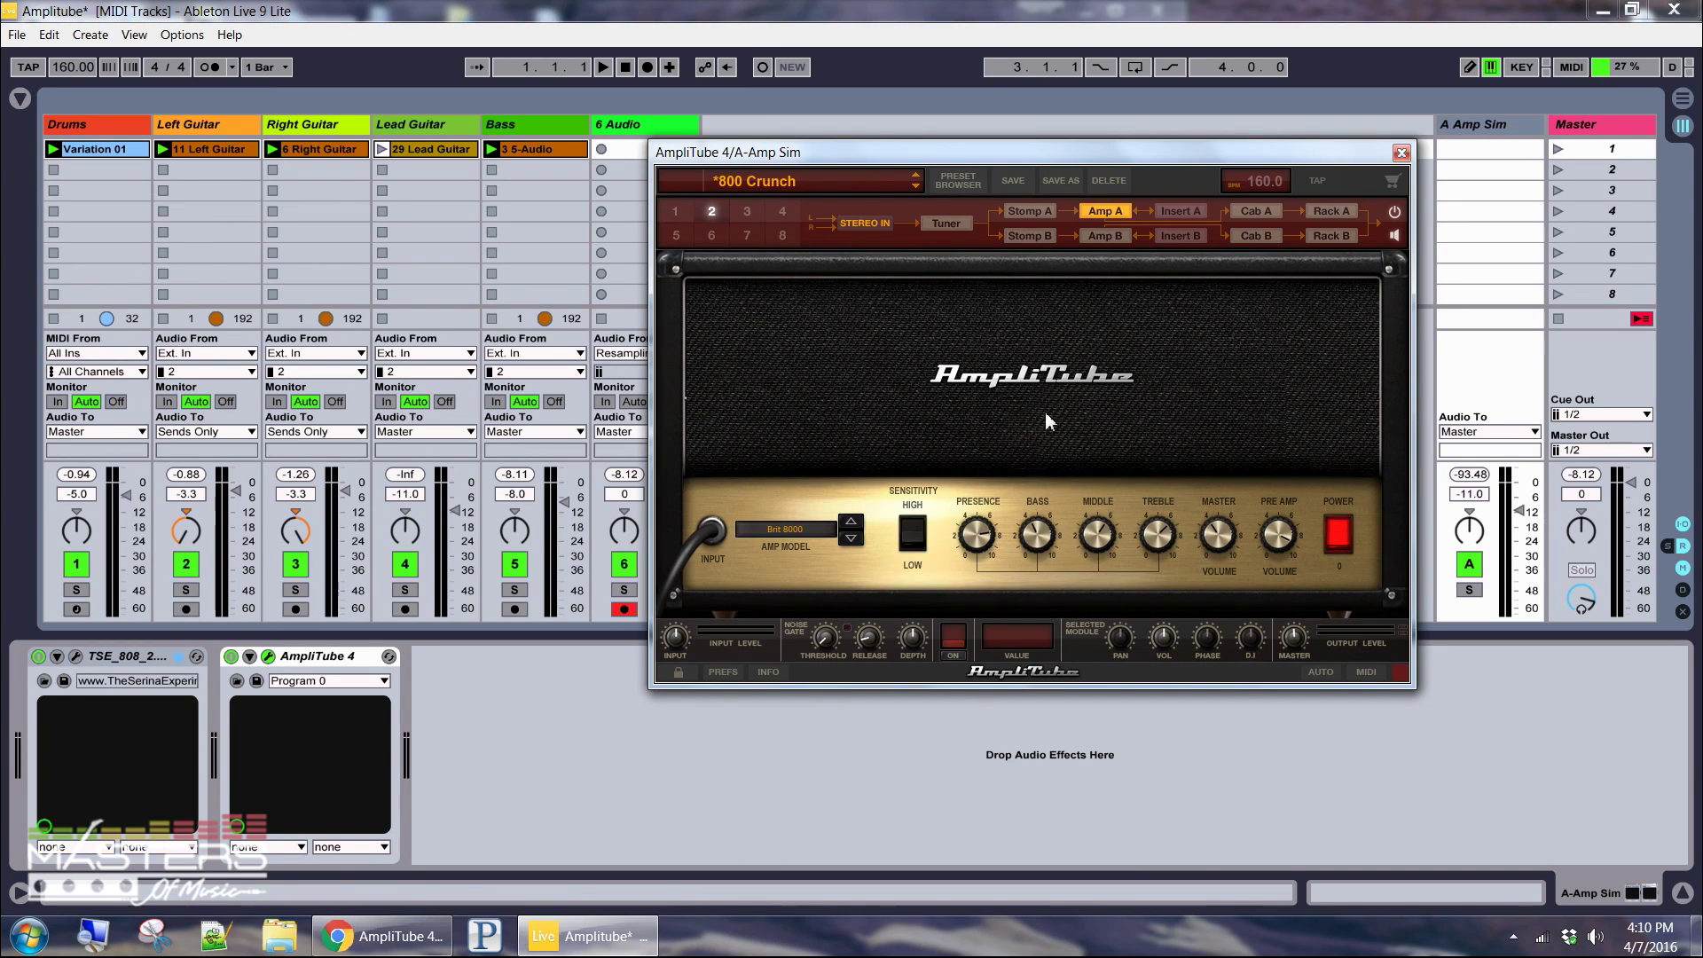
Copy the Amp A settings and paste them into Amp B.
right_click(1029, 327)
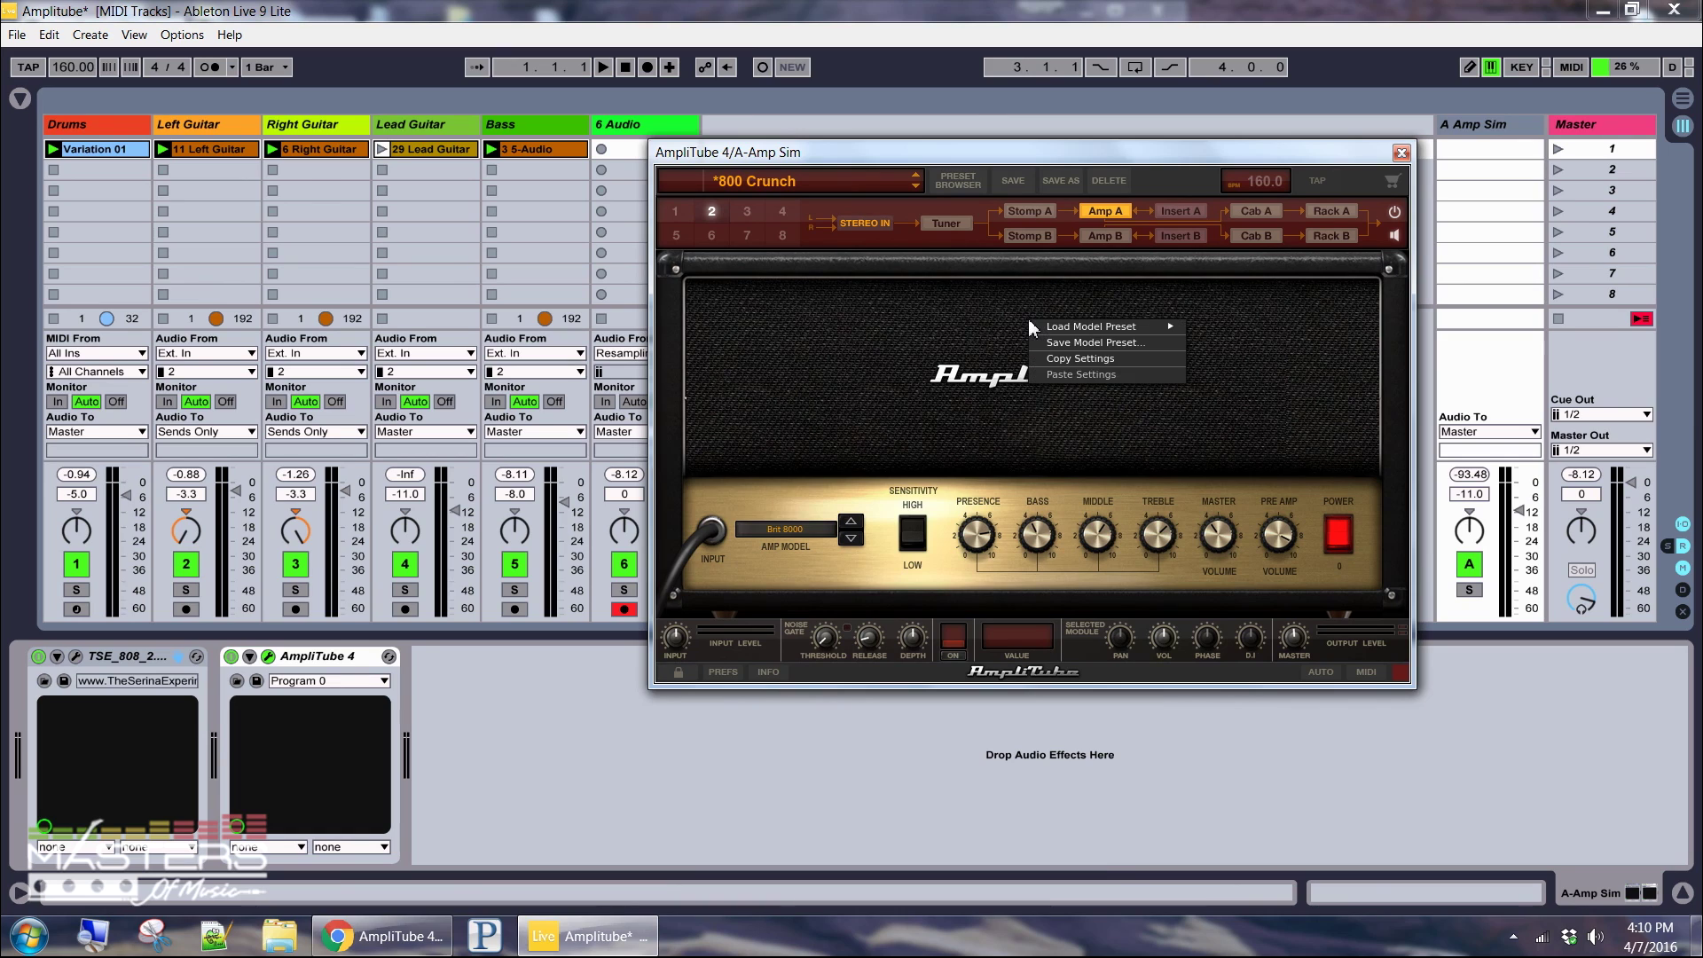
left_click(1088, 360)
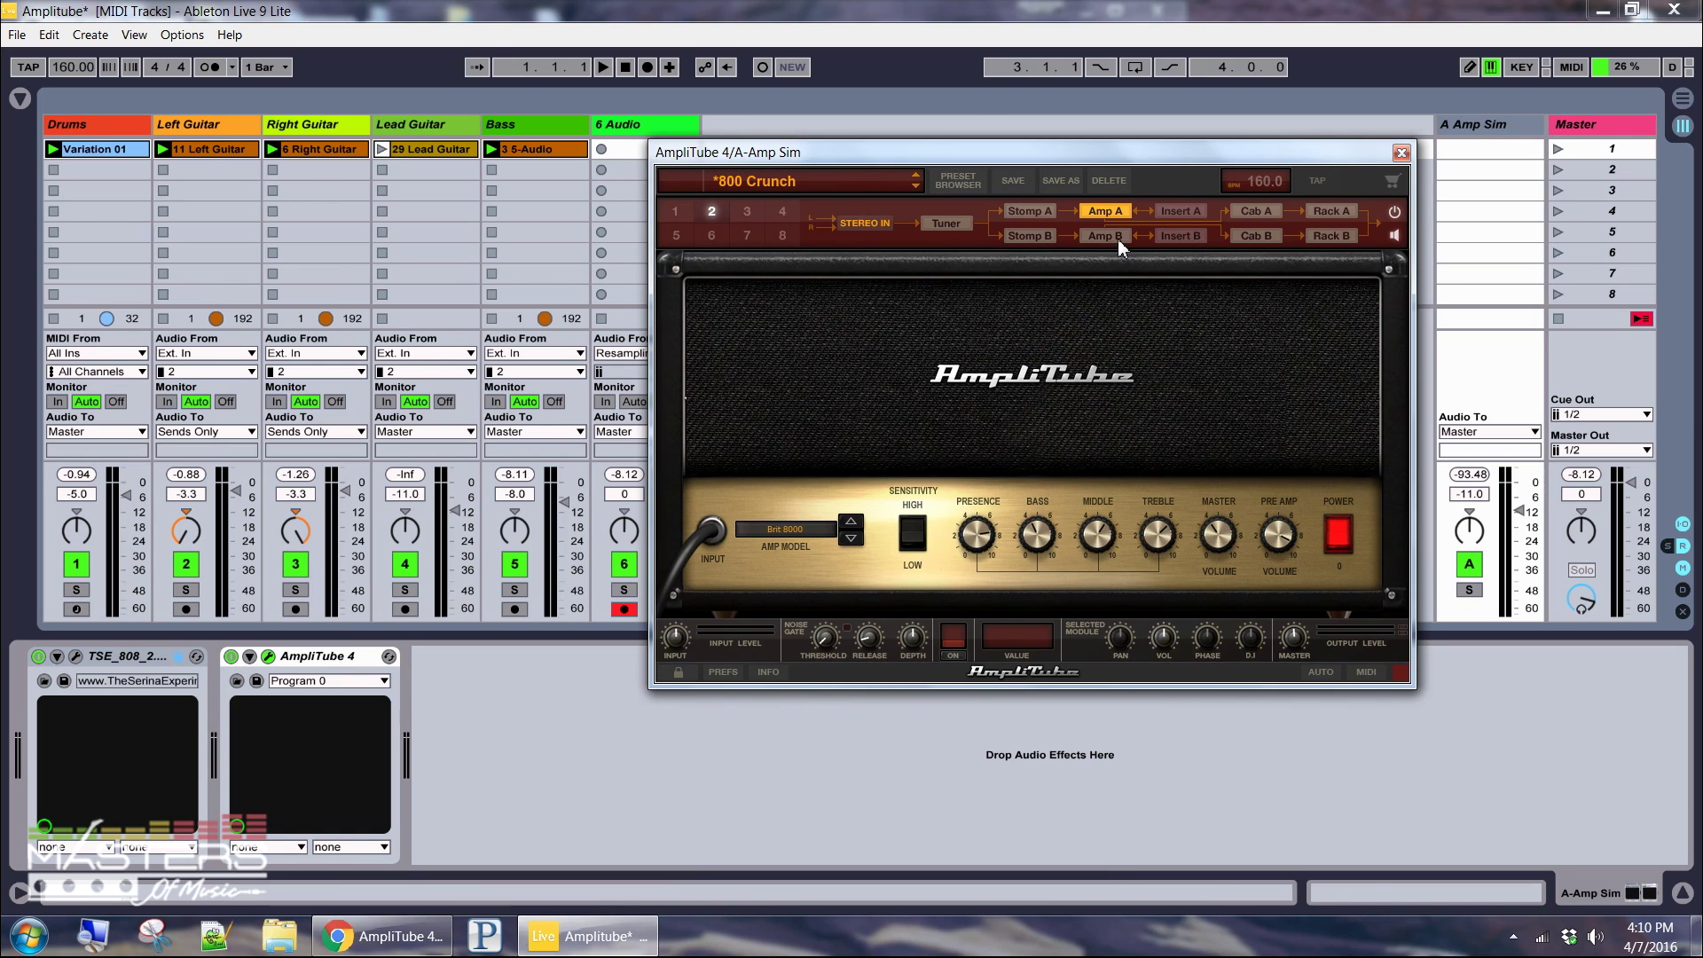
left_click(1116, 236)
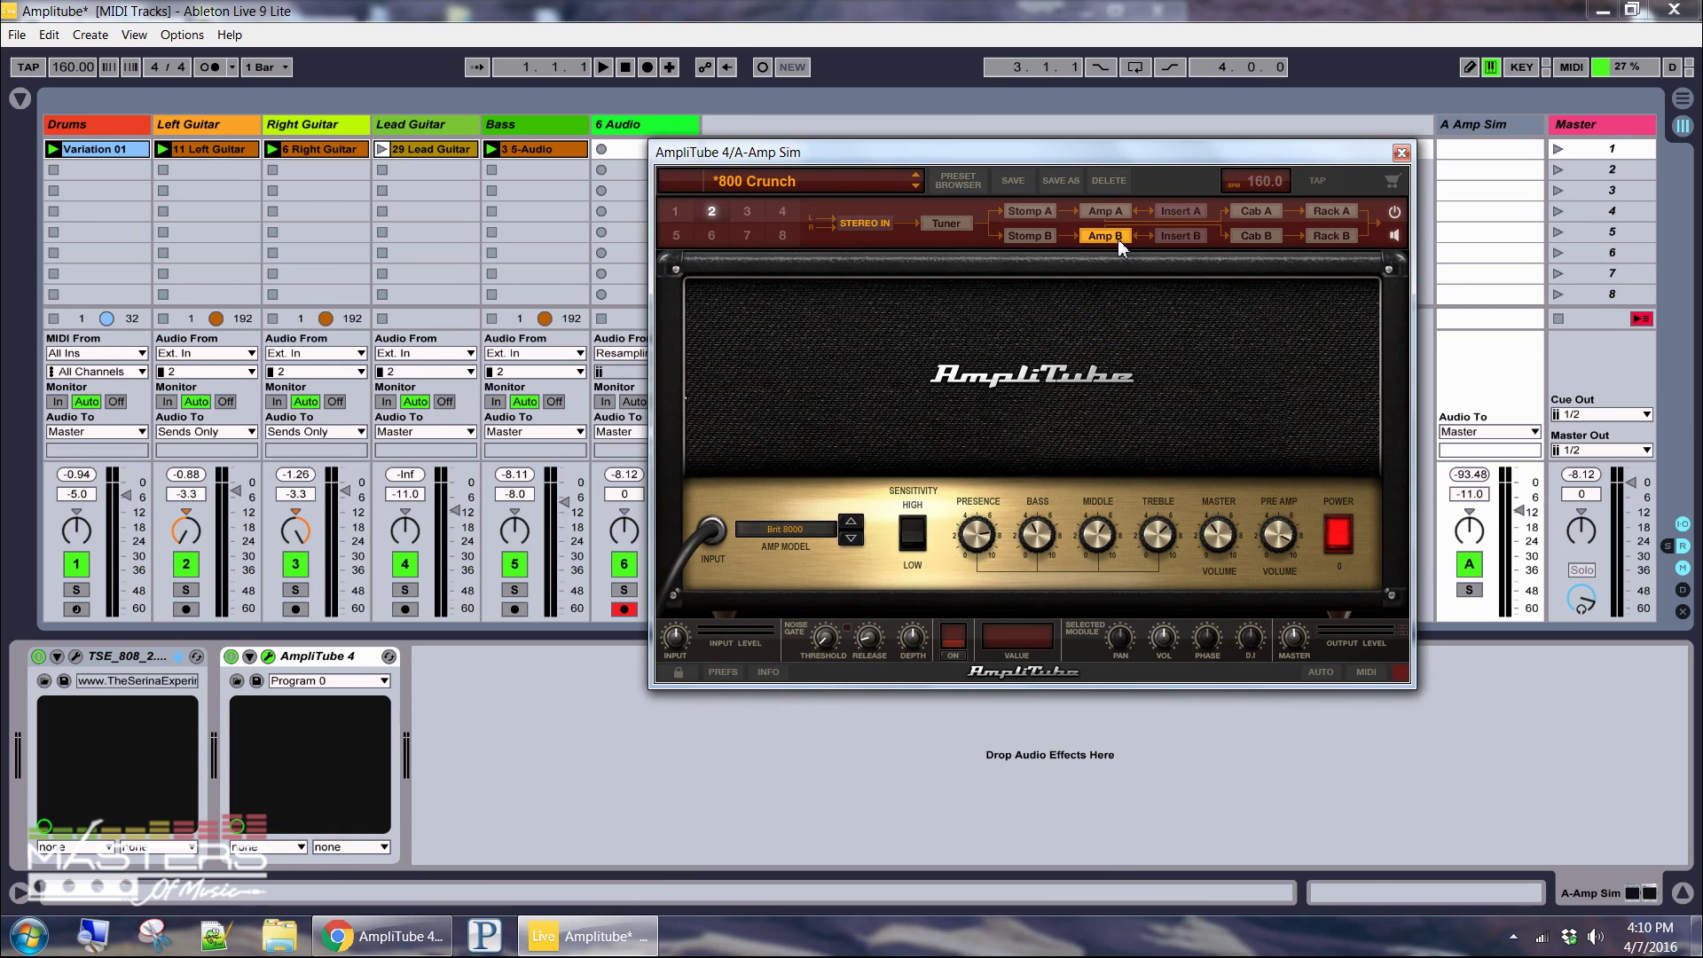
right_click(1168, 337)
left_click(1205, 392)
Show the copy and paste options for the amp, the Stomp A pedalboard and Rack A modules.
right_click(939, 307)
left_click(867, 321)
right_click(1003, 291)
left_click(1018, 209)
right_click(990, 485)
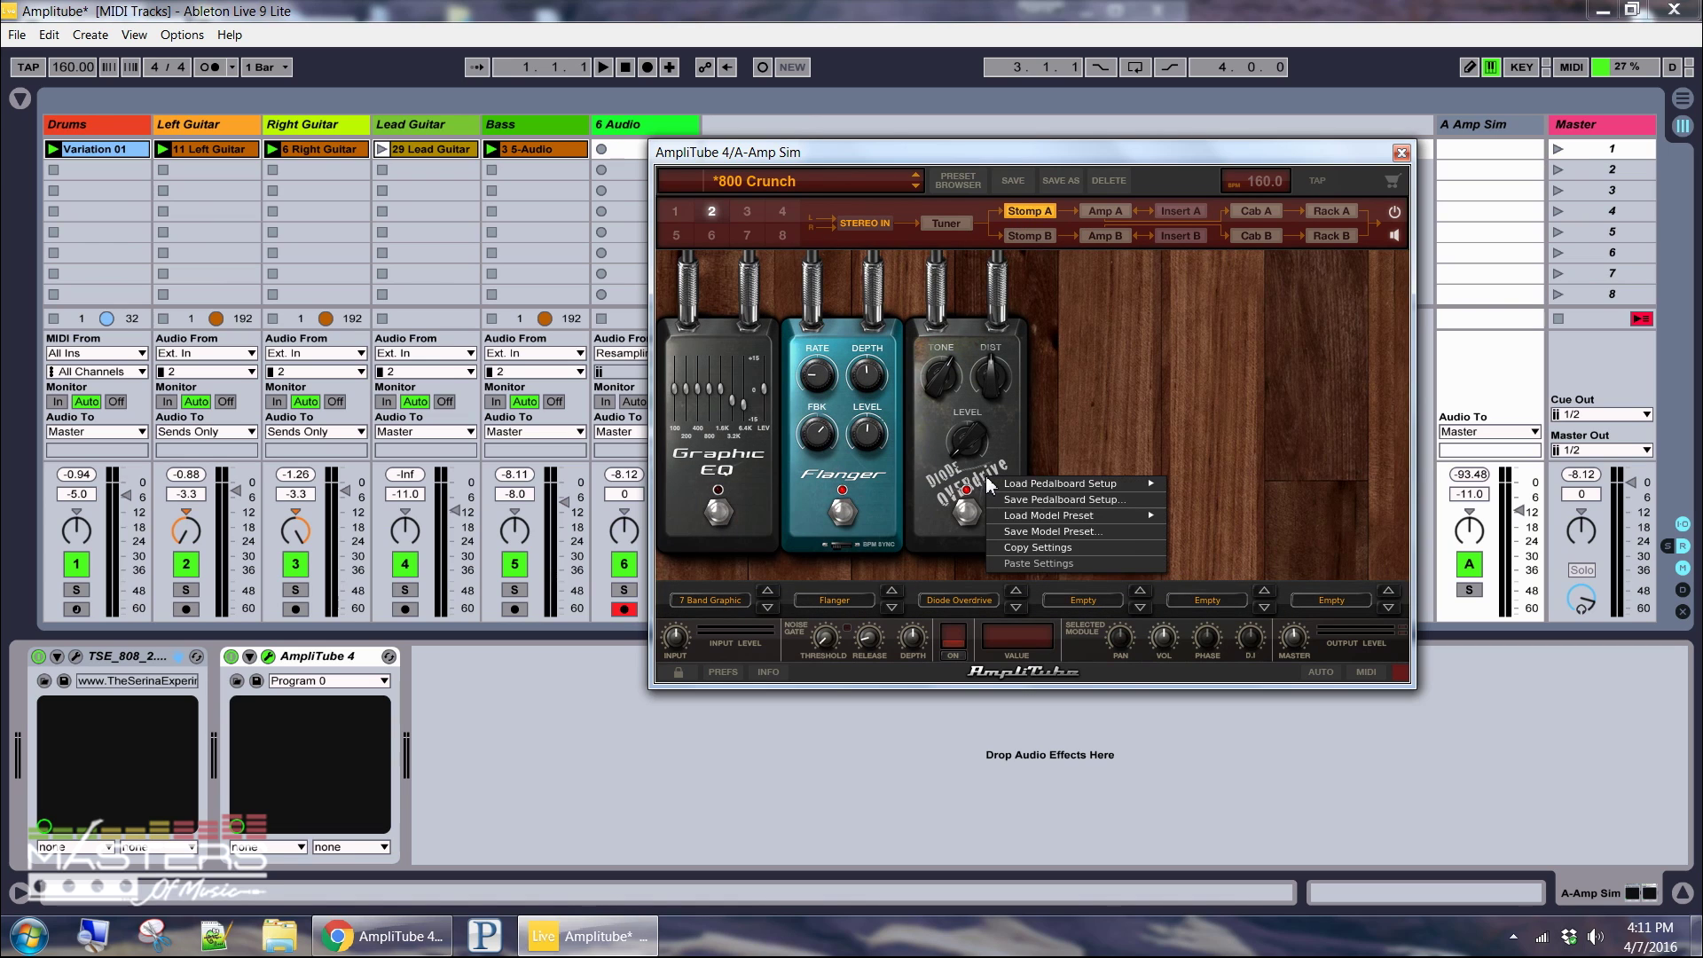
left_click(1330, 210)
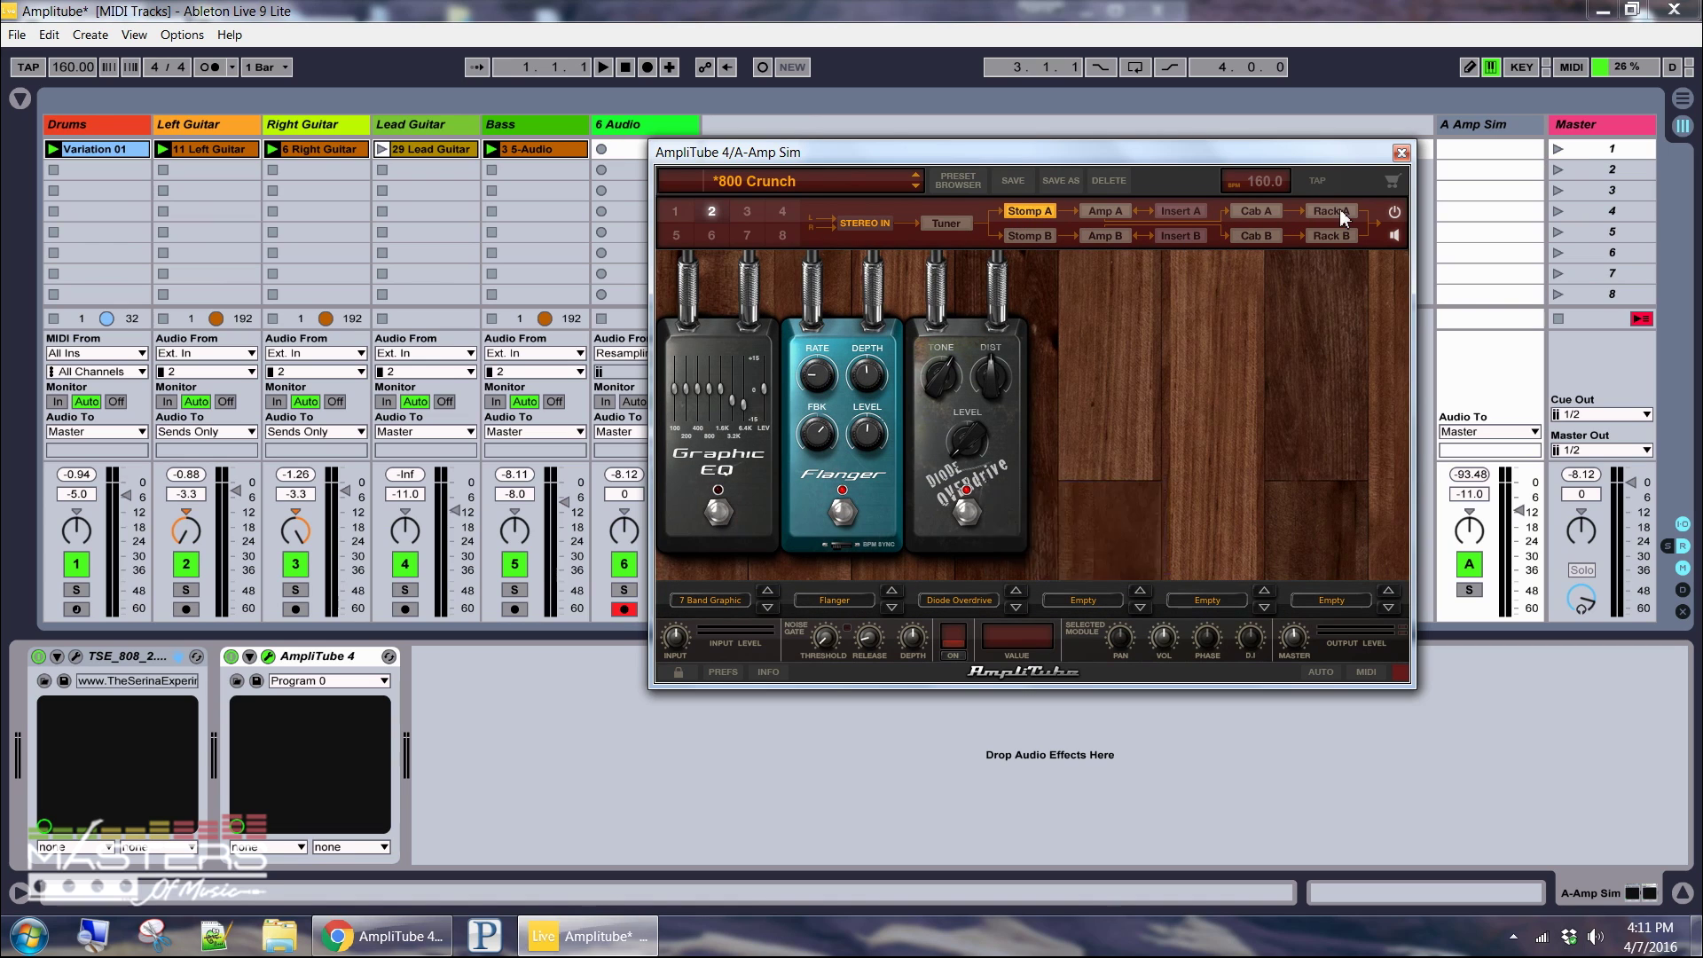
right_click(821, 311)
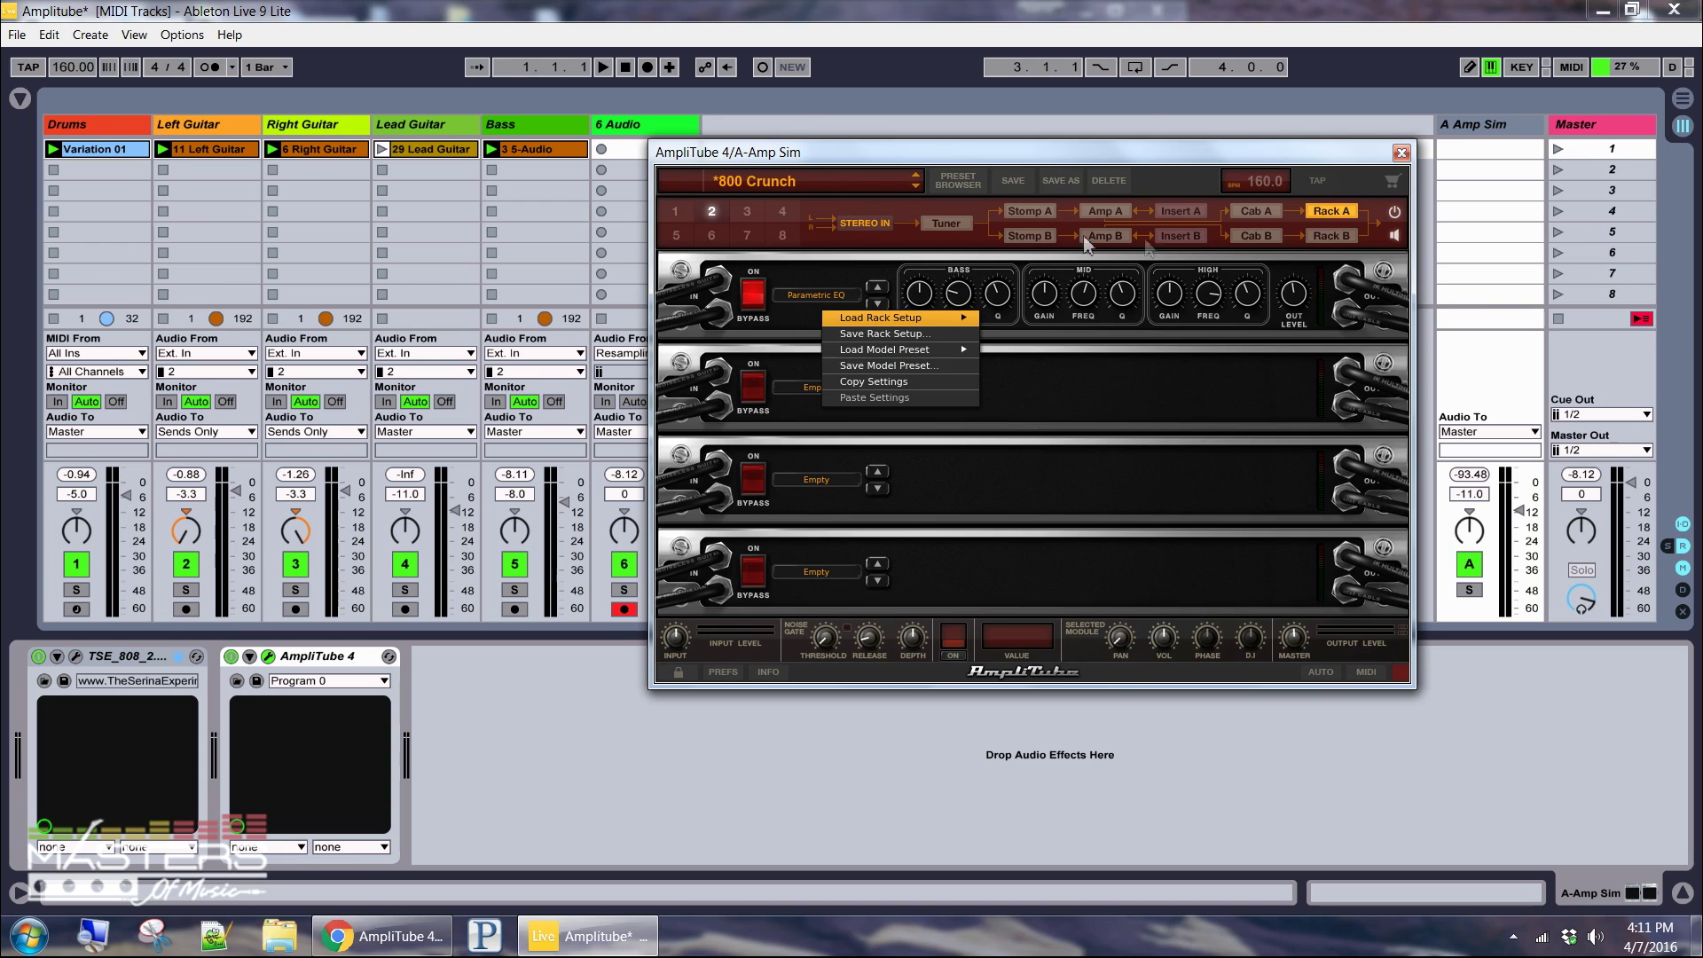
left_click(1318, 229)
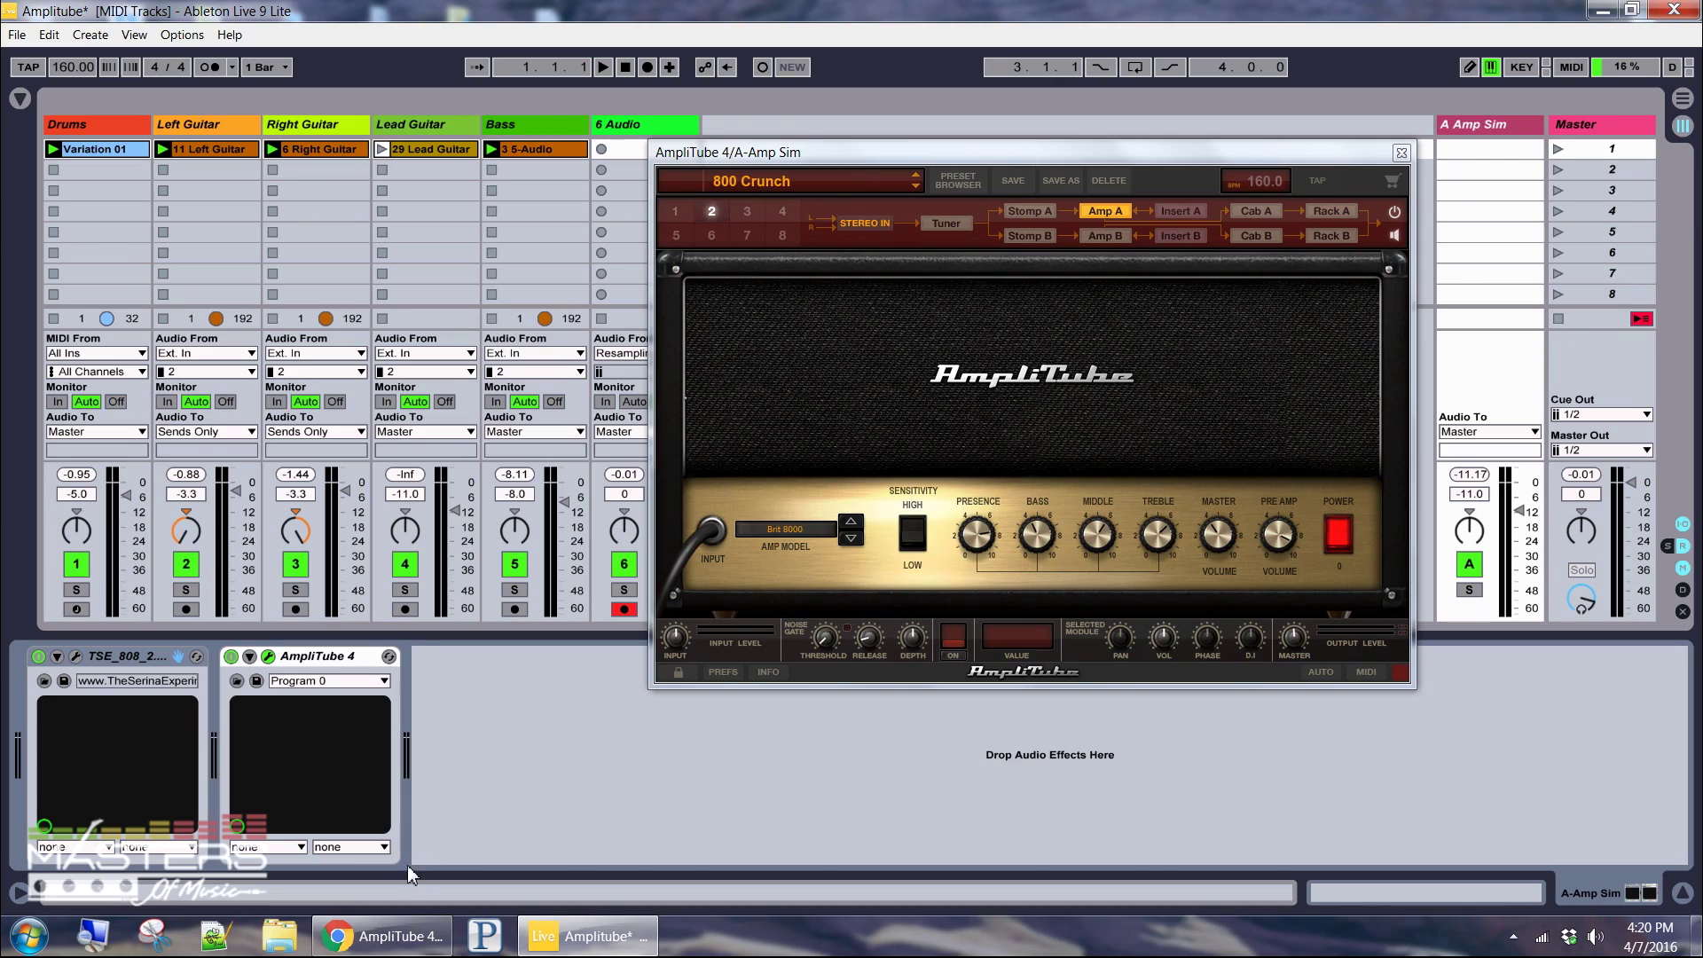
Bring Chrome forward and skim the AmpliTube 4 Tips and Tricks Guide.
left_click(387, 940)
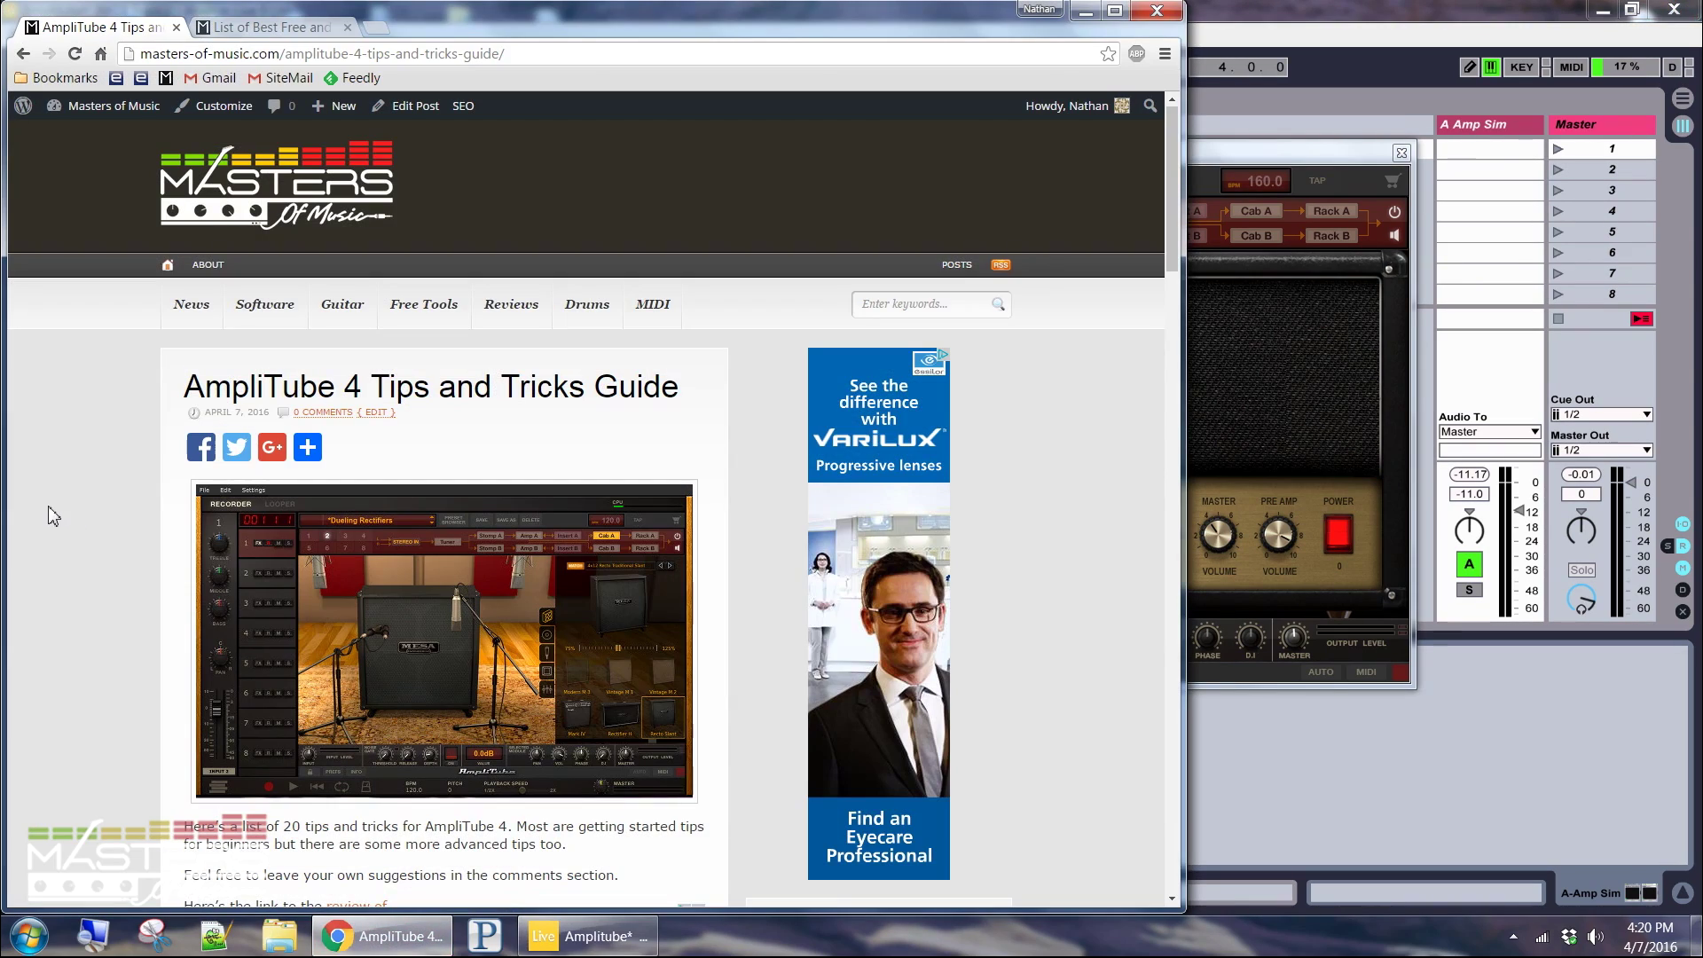
scroll(140, 479, "down", 6)
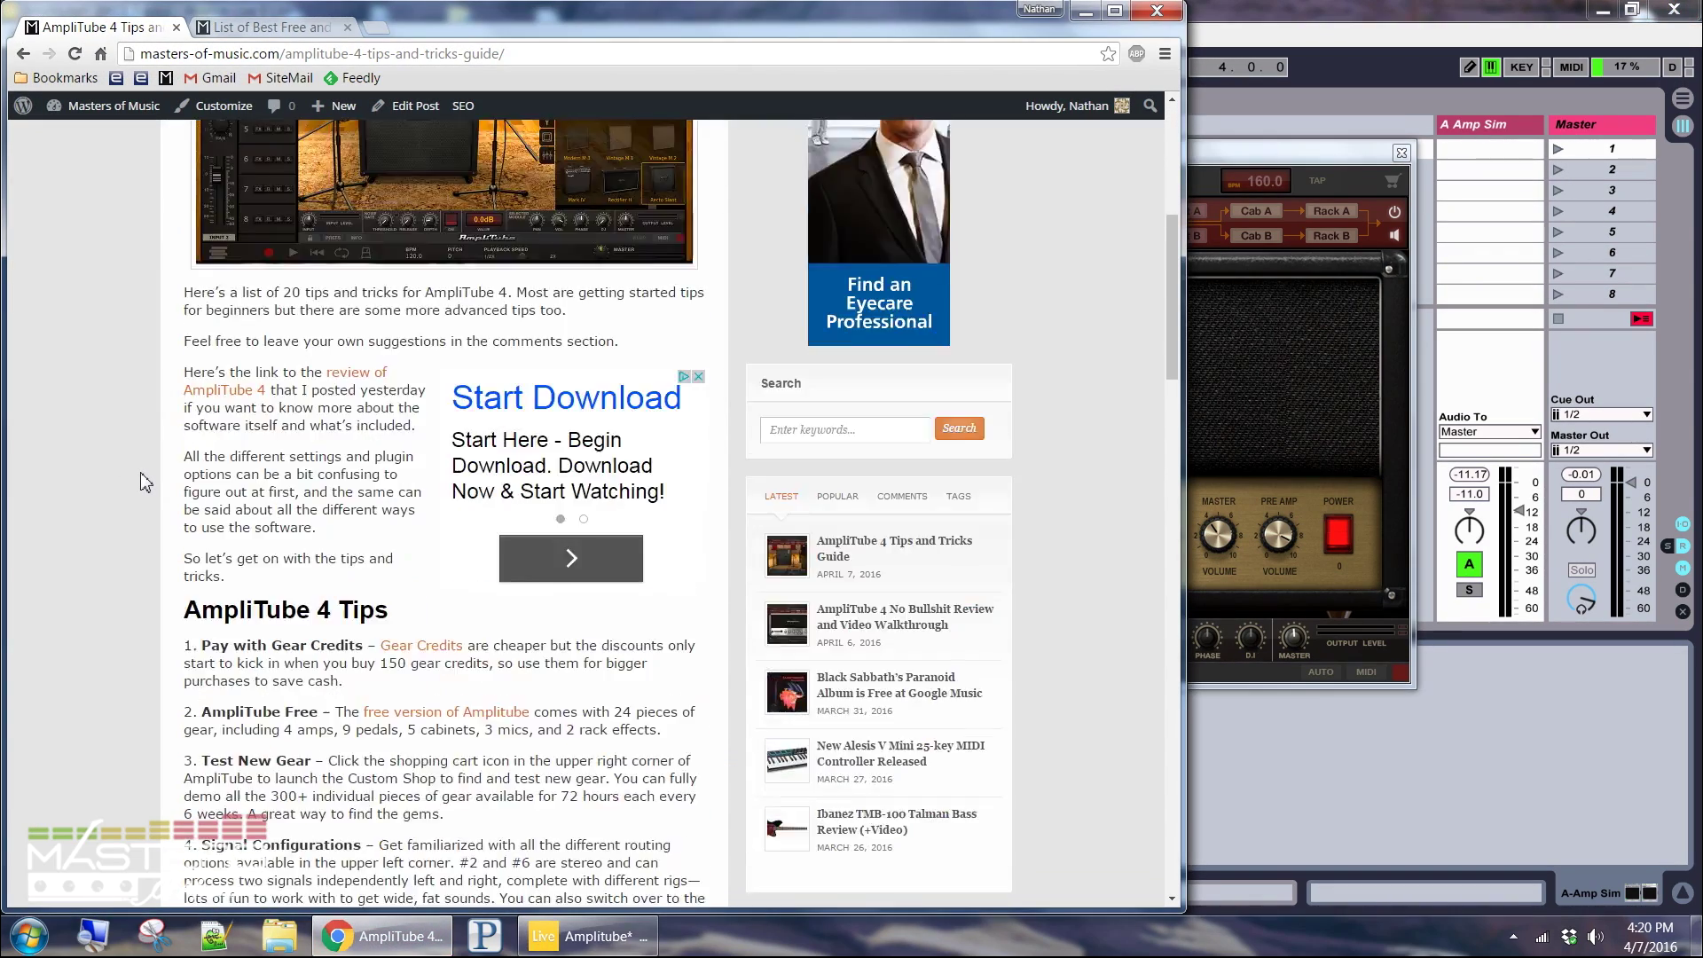
scroll(141, 483, "up", 6)
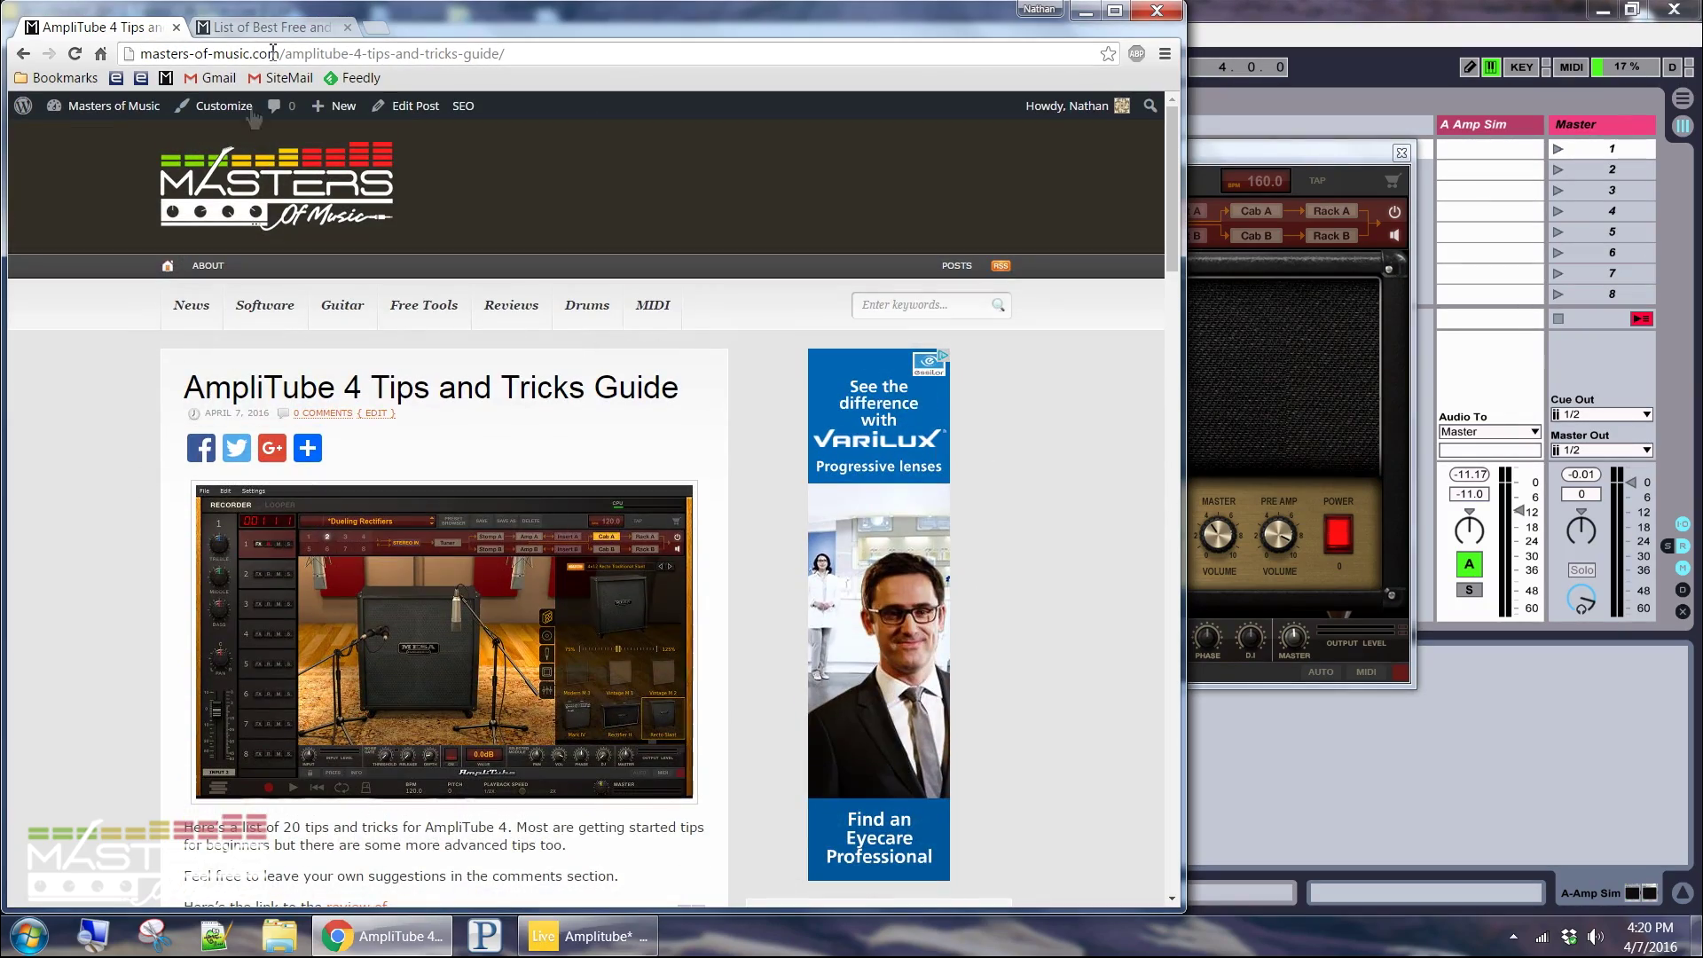
Read through the Best Free and Paid Guitar Amp Sims list, then close that tab.
left_click(275, 27)
scroll(169, 549, "down", 5)
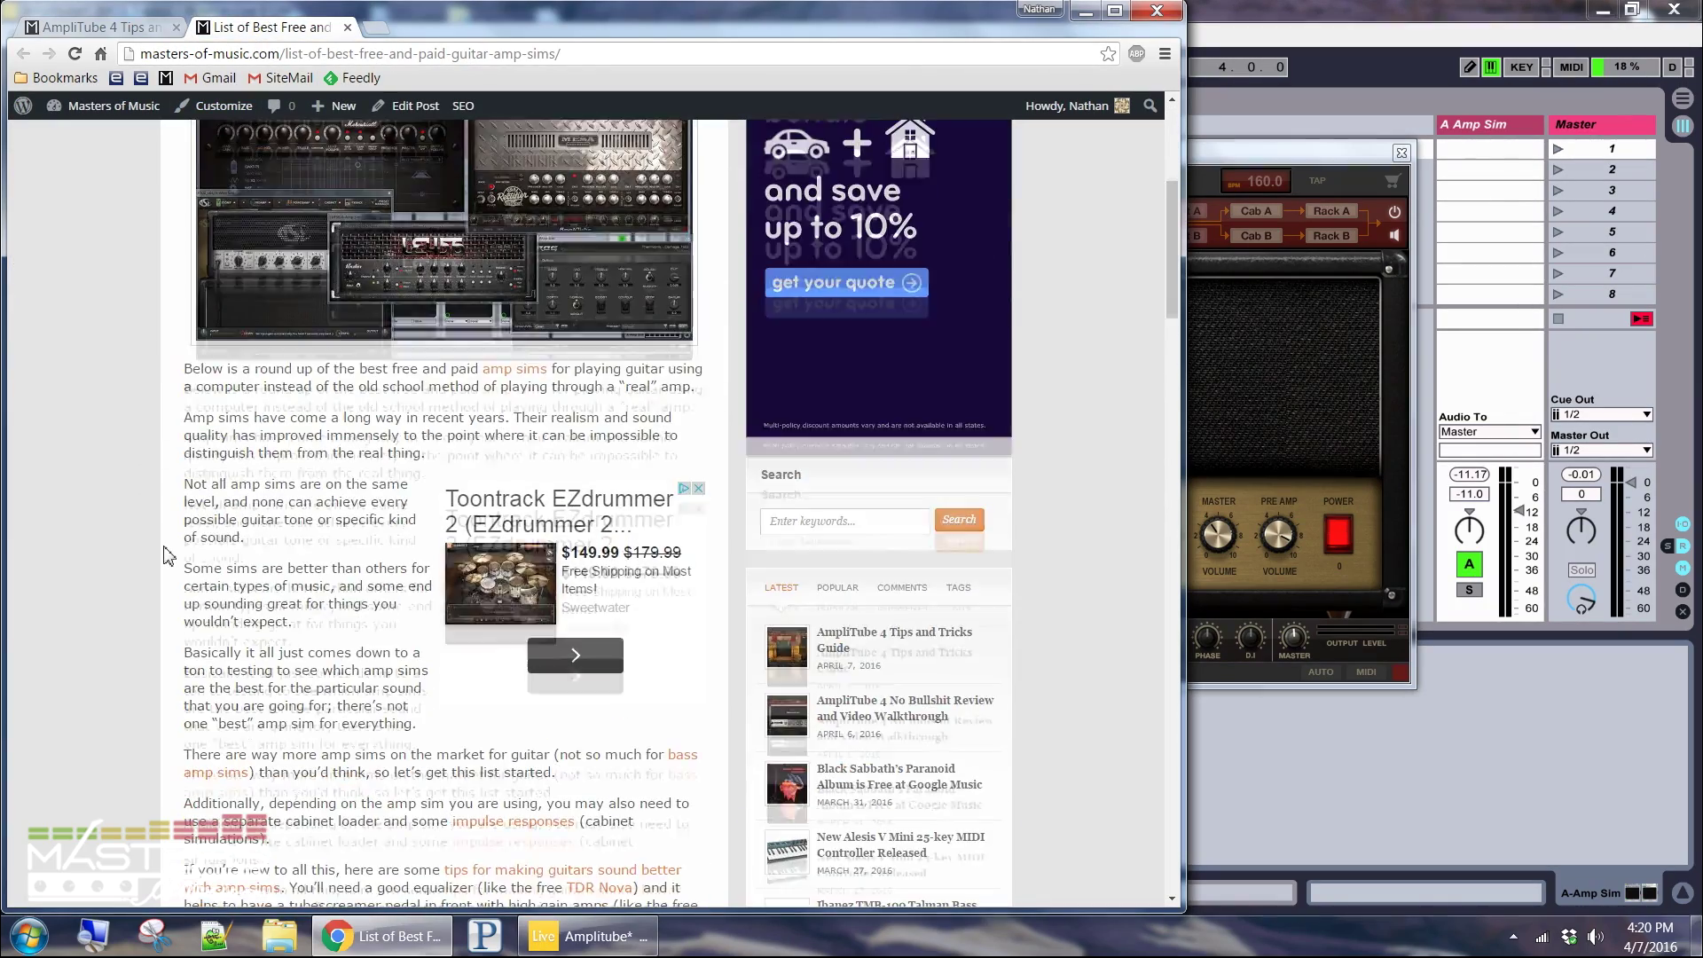
scroll(164, 556, "down", 11)
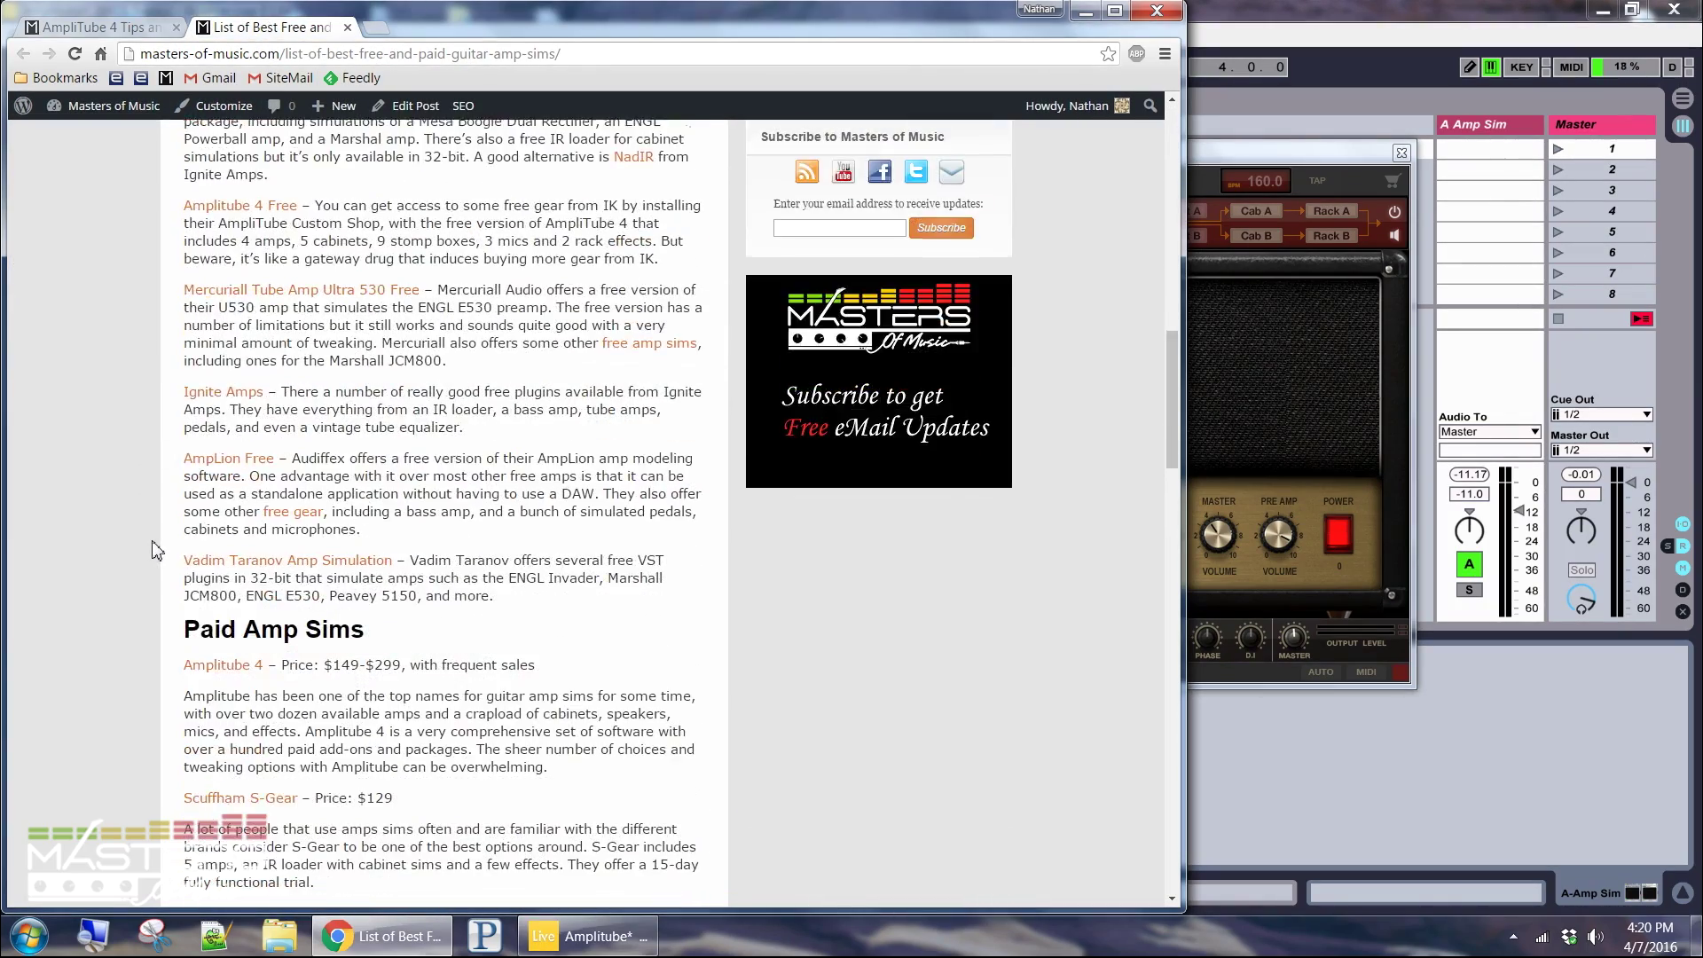
scroll(155, 550, "down", 14)
scroll(156, 550, "up", 15)
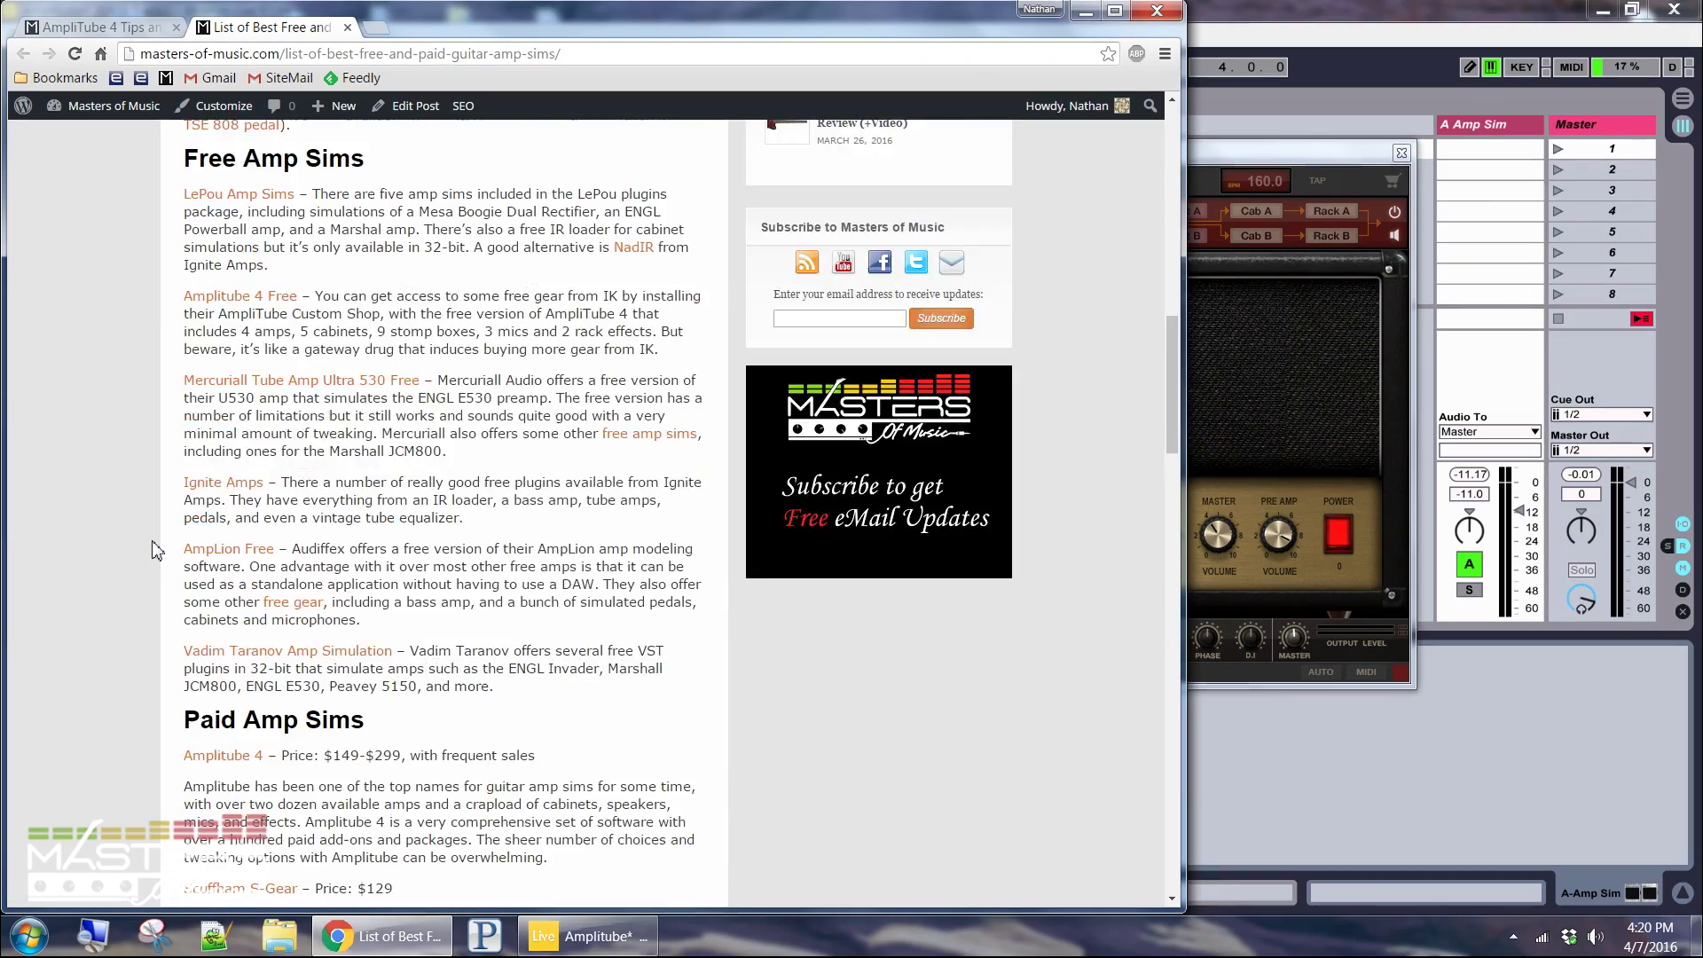
scroll(155, 550, "up", 14)
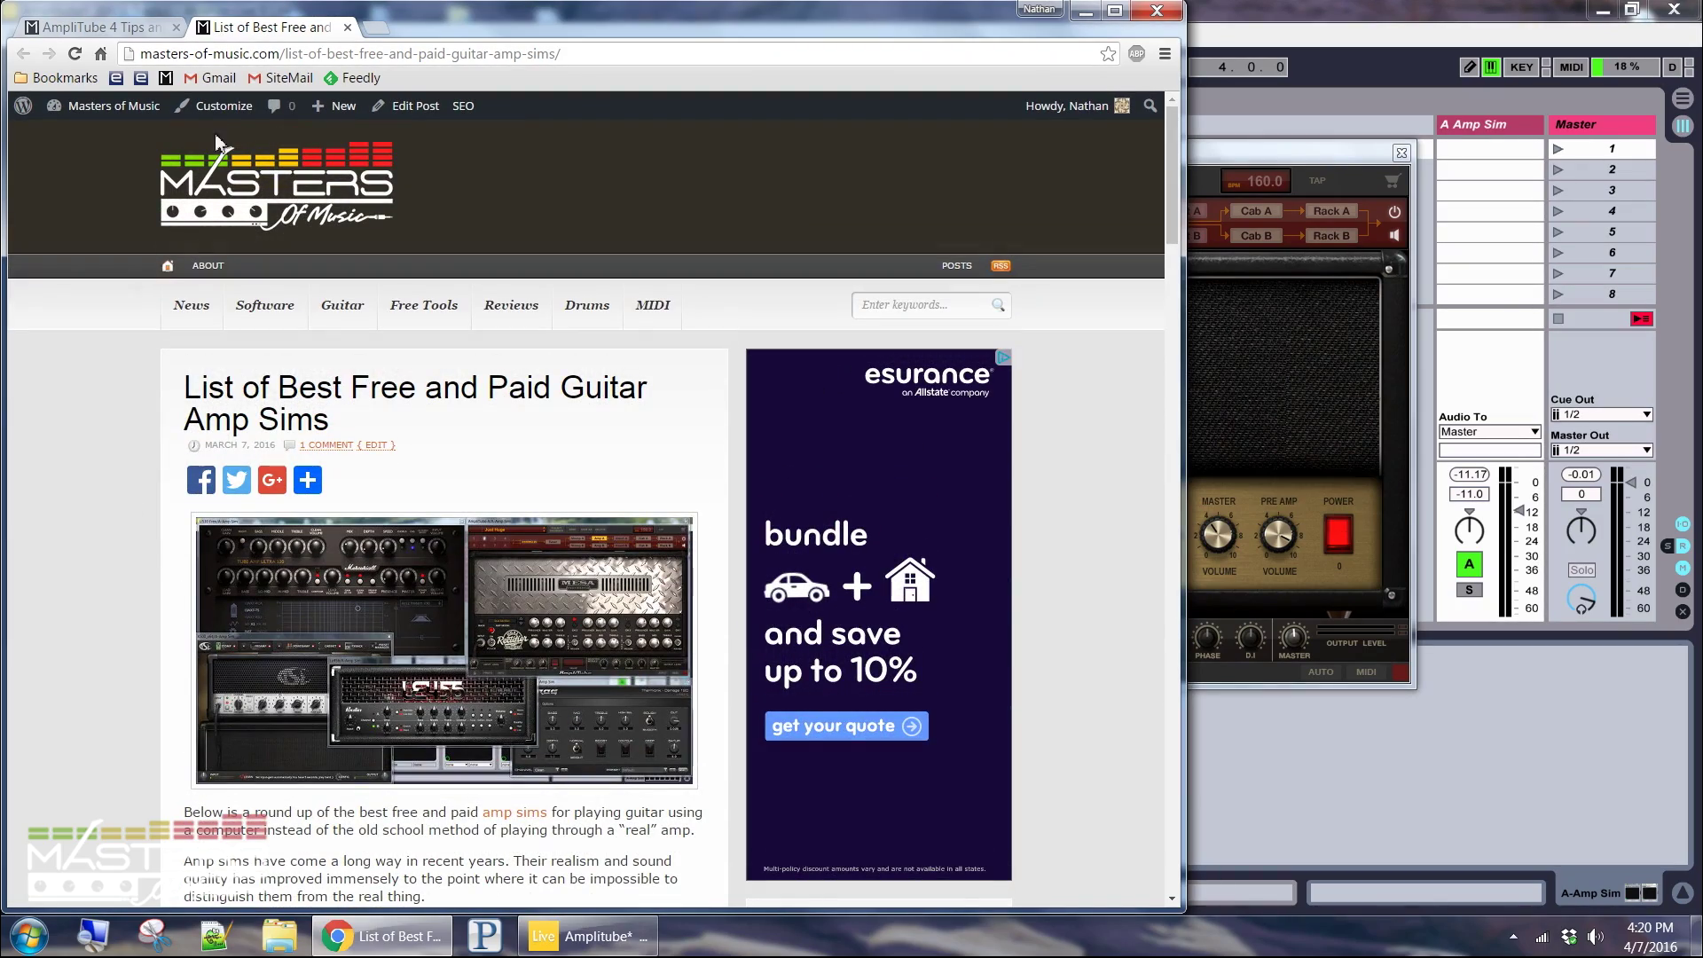
left_click(347, 28)
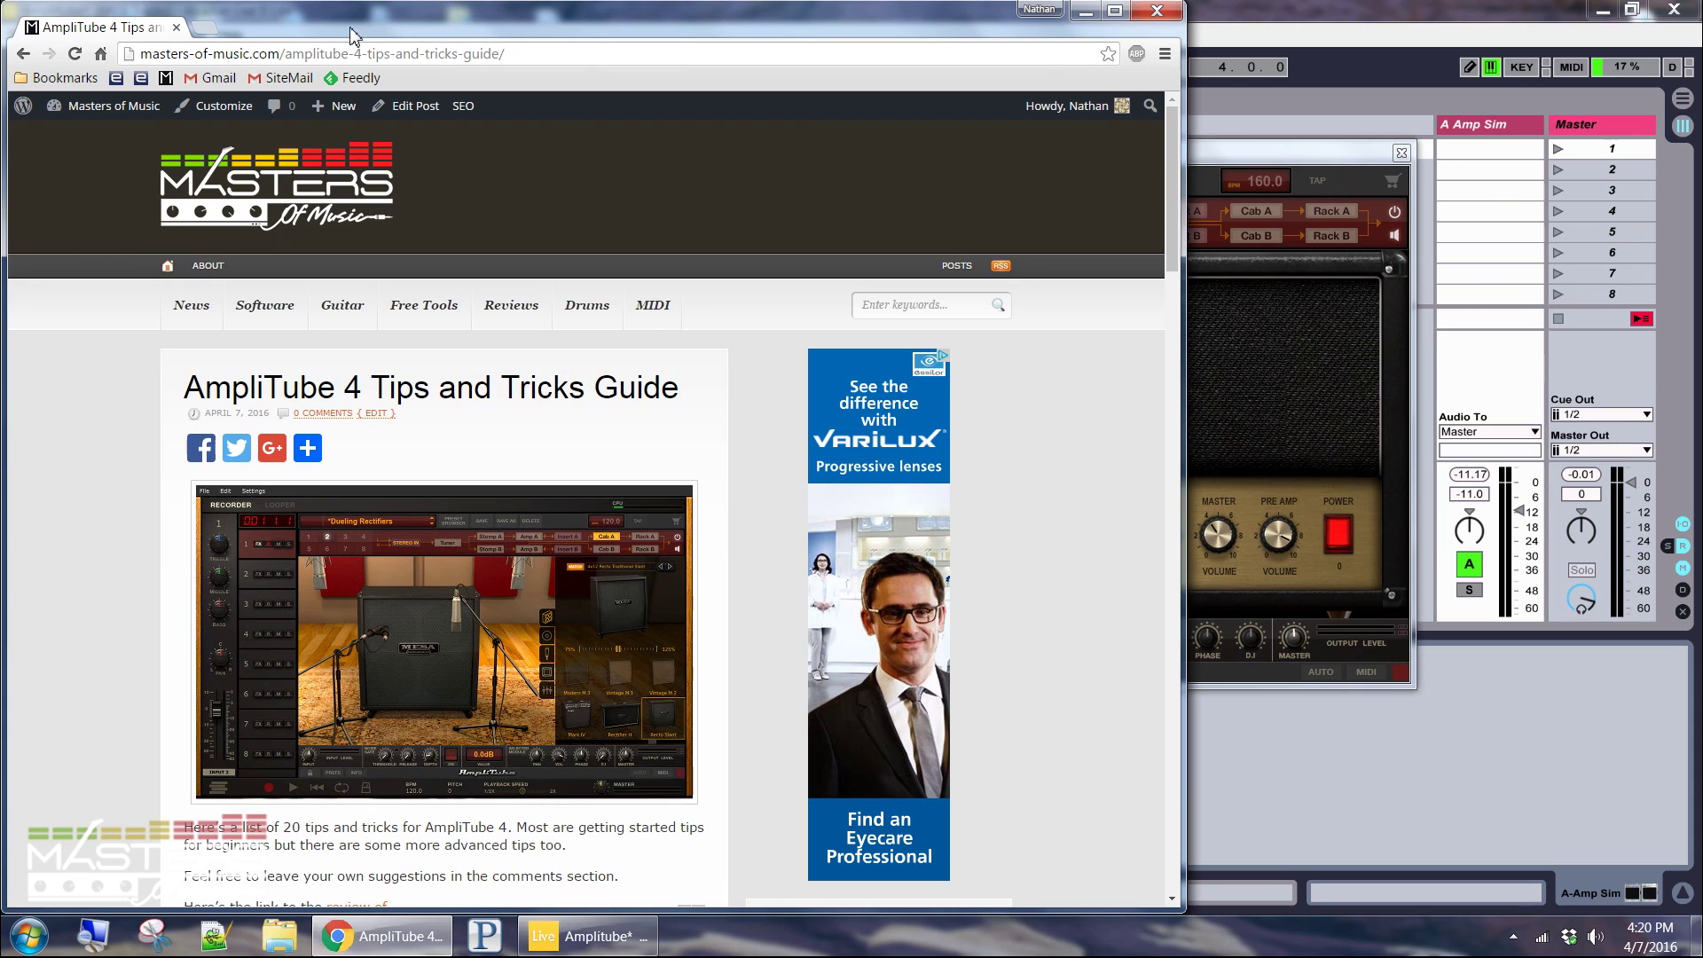